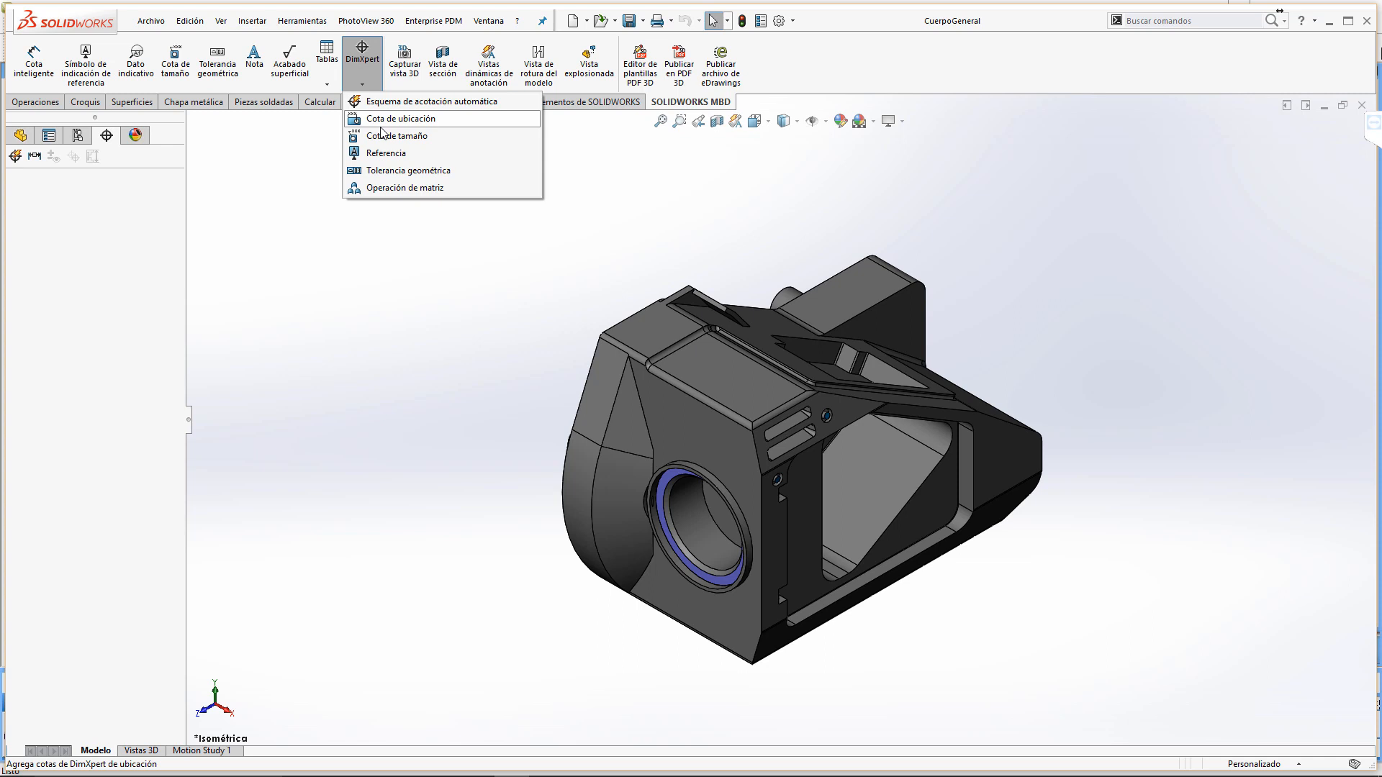
# Step: Add a DimXpert location dimension between the large front bore, taken as a simple hole, and the narrow side face beside it
pyautogui.click(381, 126)
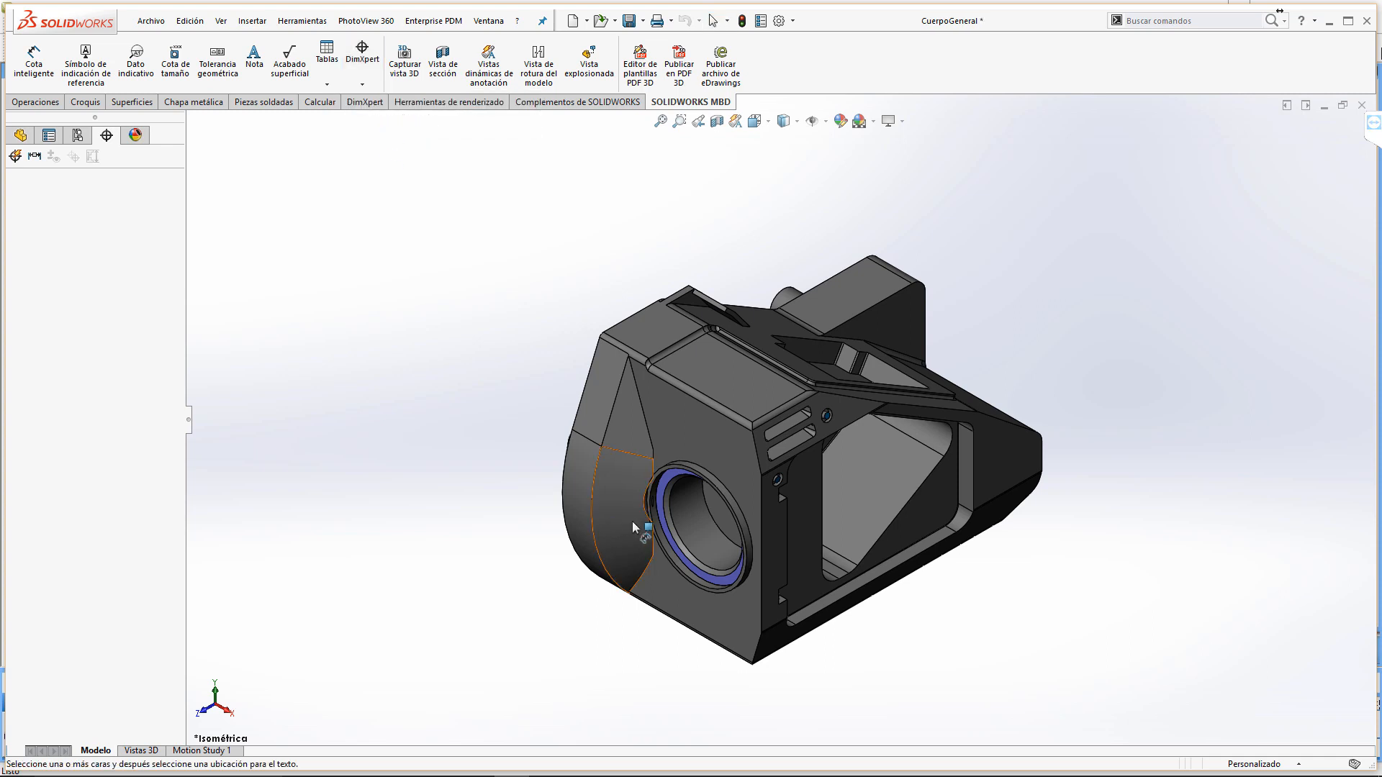
pyautogui.moveTo(956, 567)
pyautogui.mouseDown(button='middle')
pyautogui.moveTo(987, 590)
pyautogui.moveTo(968, 589)
pyautogui.mouseUp(button='middle')
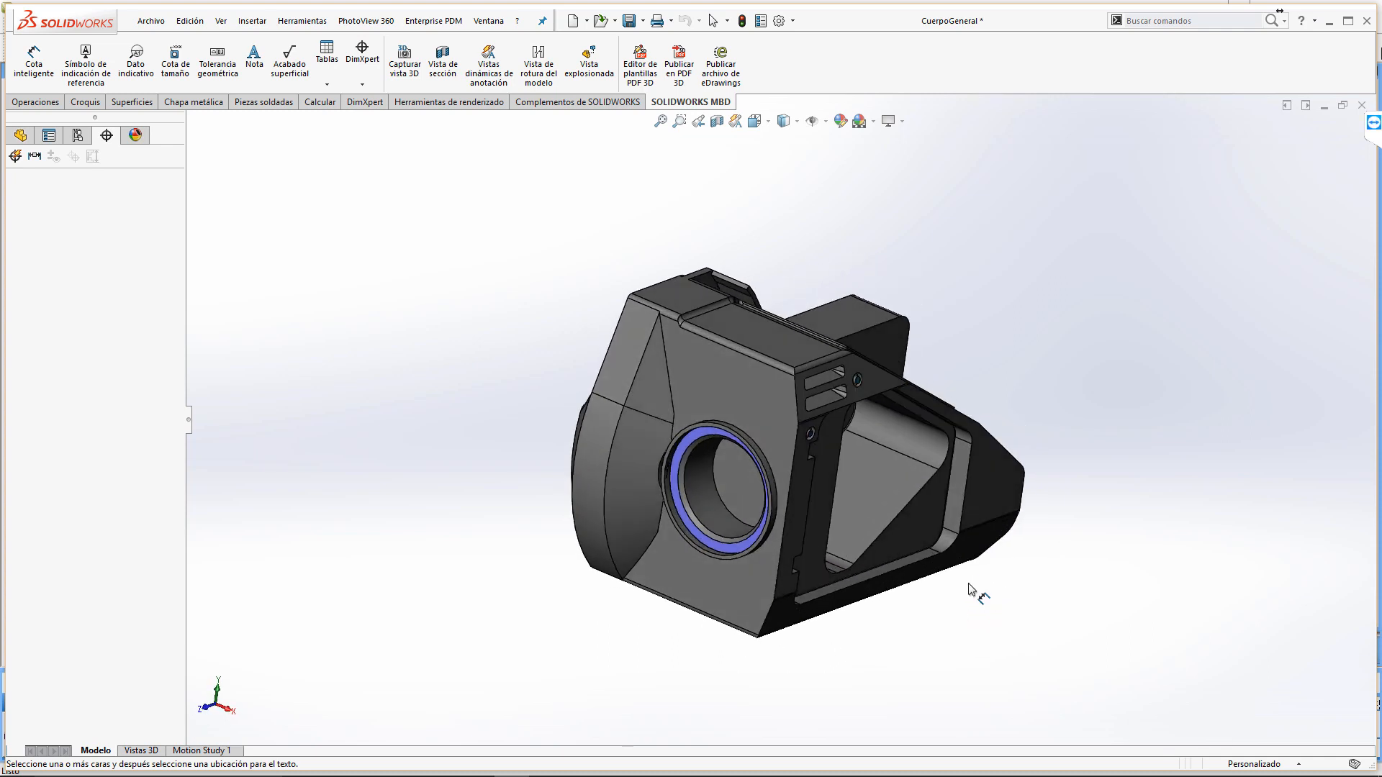
pyautogui.click(723, 519)
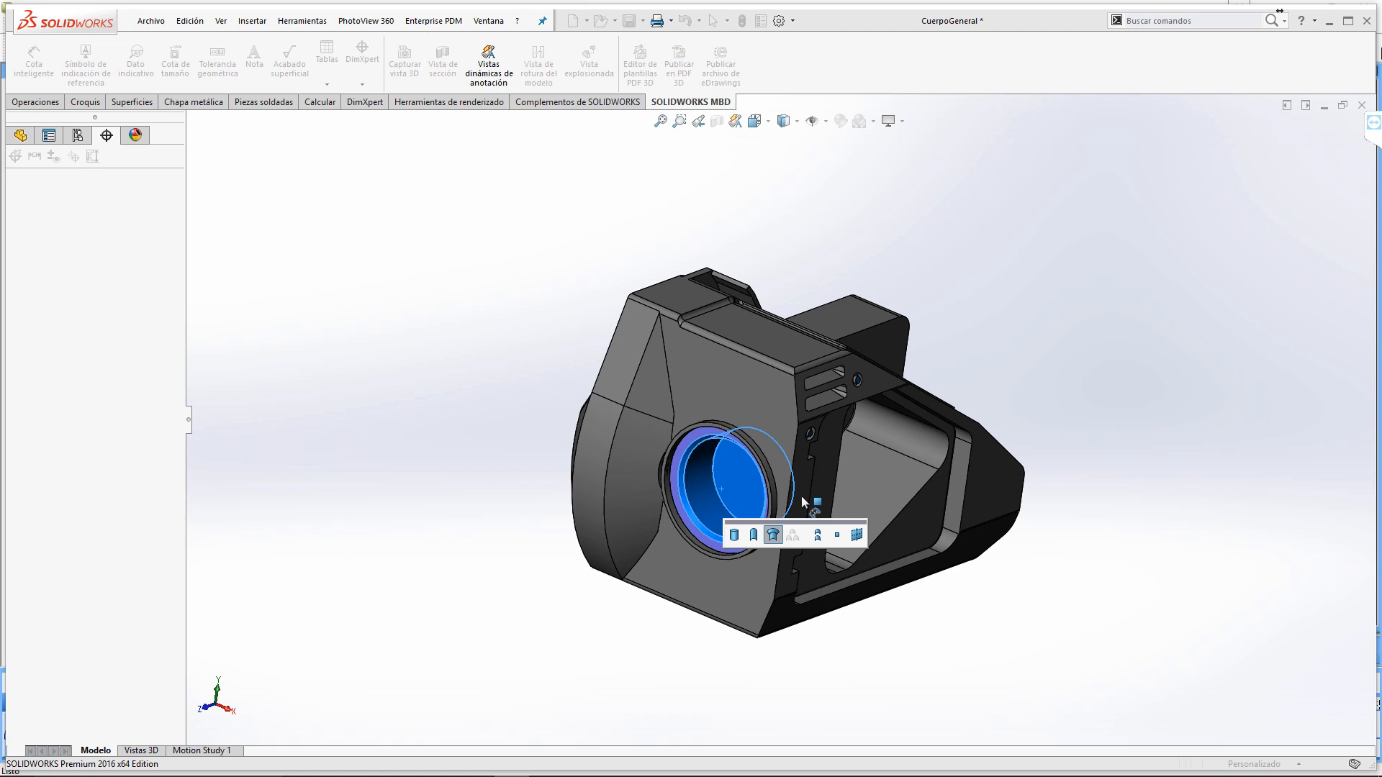
pyautogui.click(755, 538)
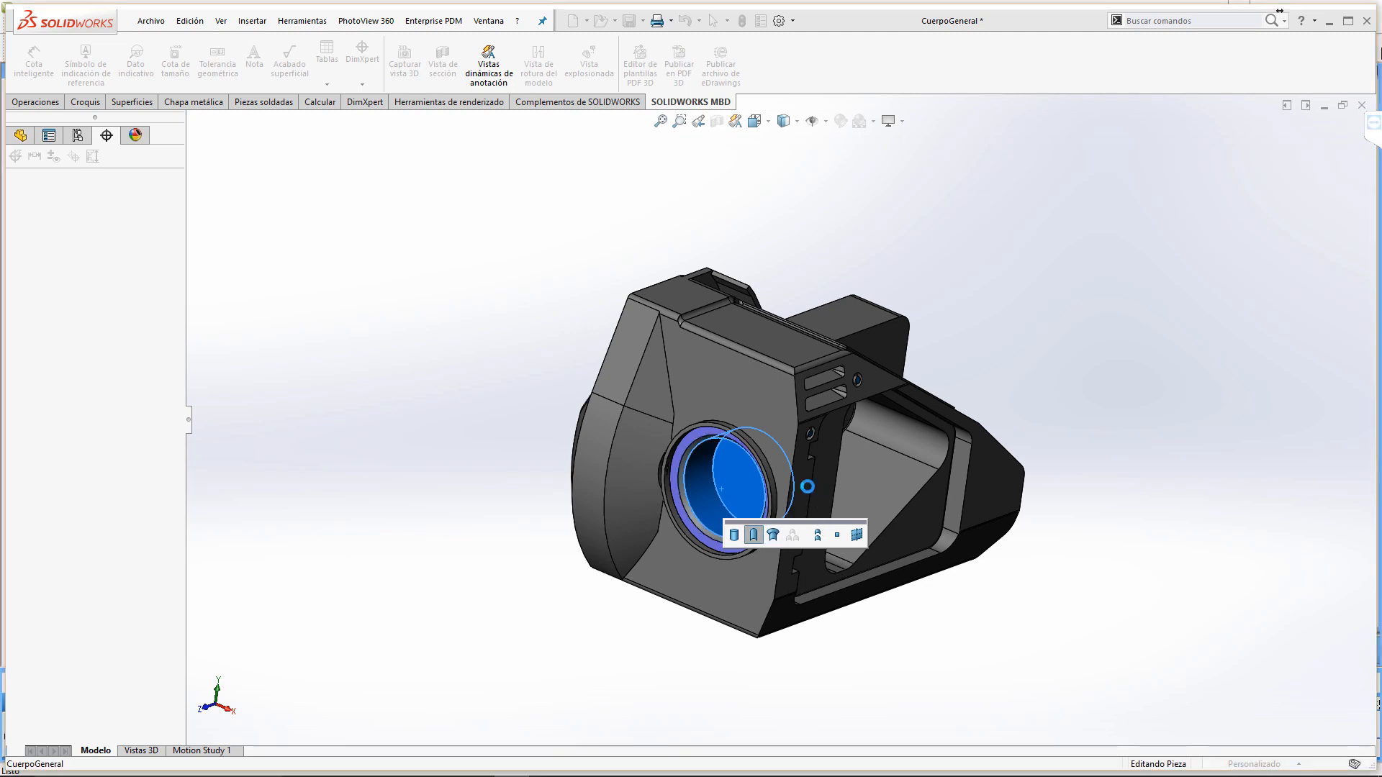
pyautogui.click(807, 490)
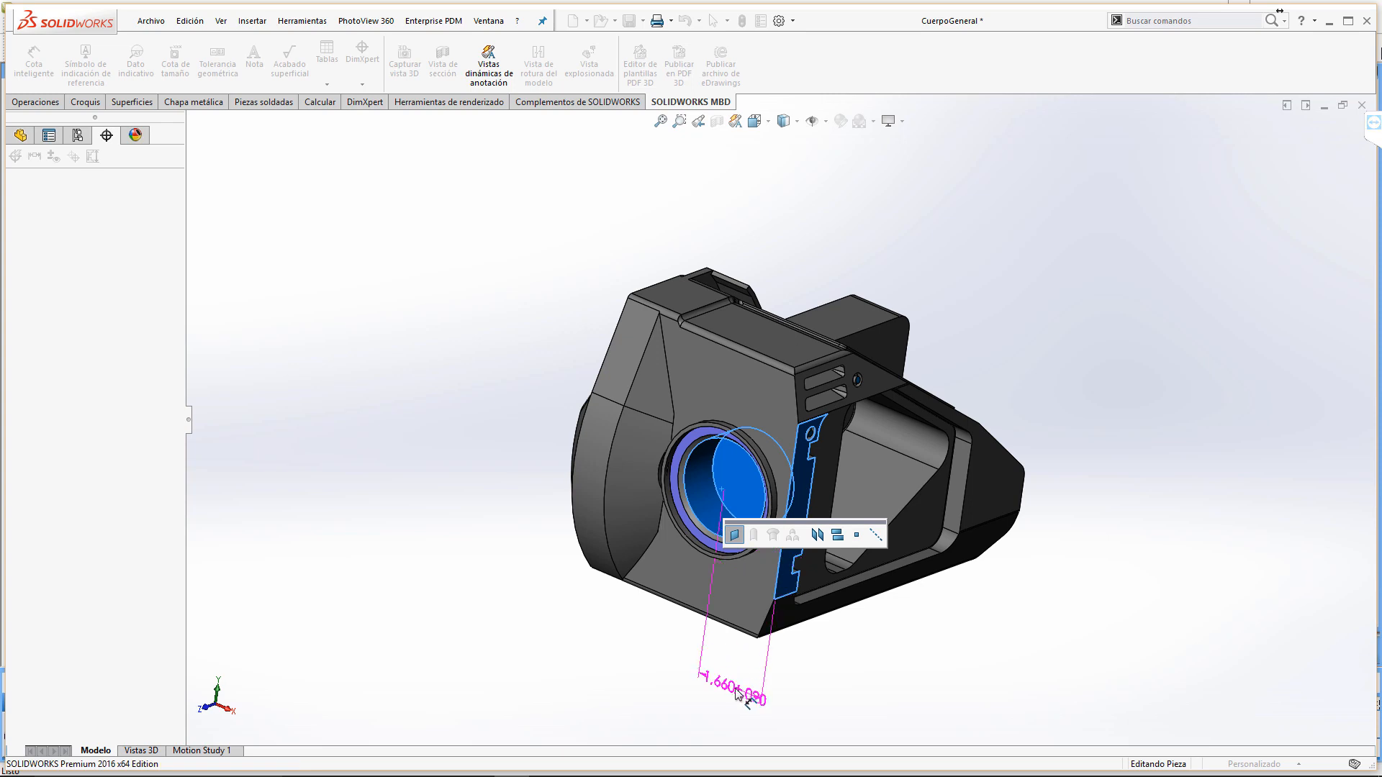
pyautogui.click(811, 708)
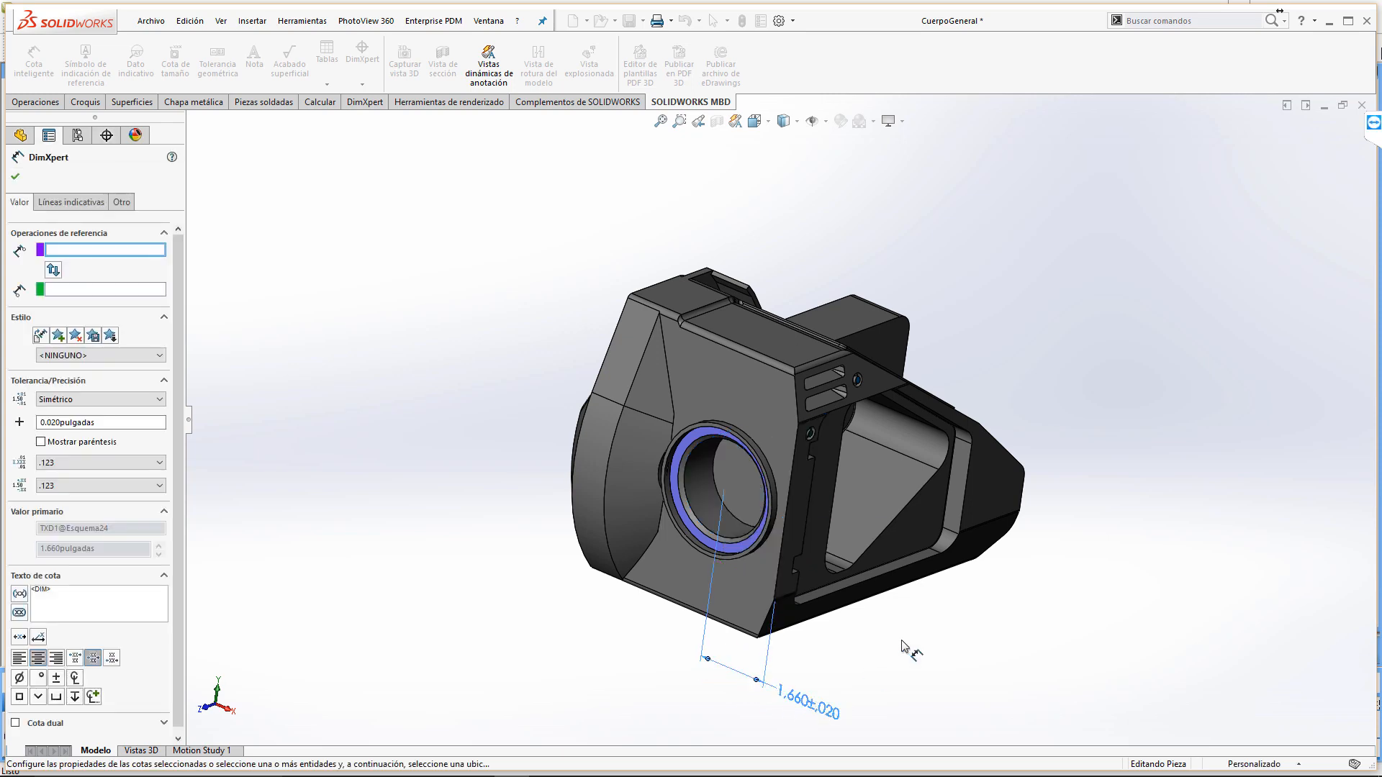
# Step: Add a location dimension between the large bore and the raised top face above it, placed beside the open-pocket side of the part
pyautogui.moveTo(918, 662); pyautogui.dragTo(956, 674, button='middle')
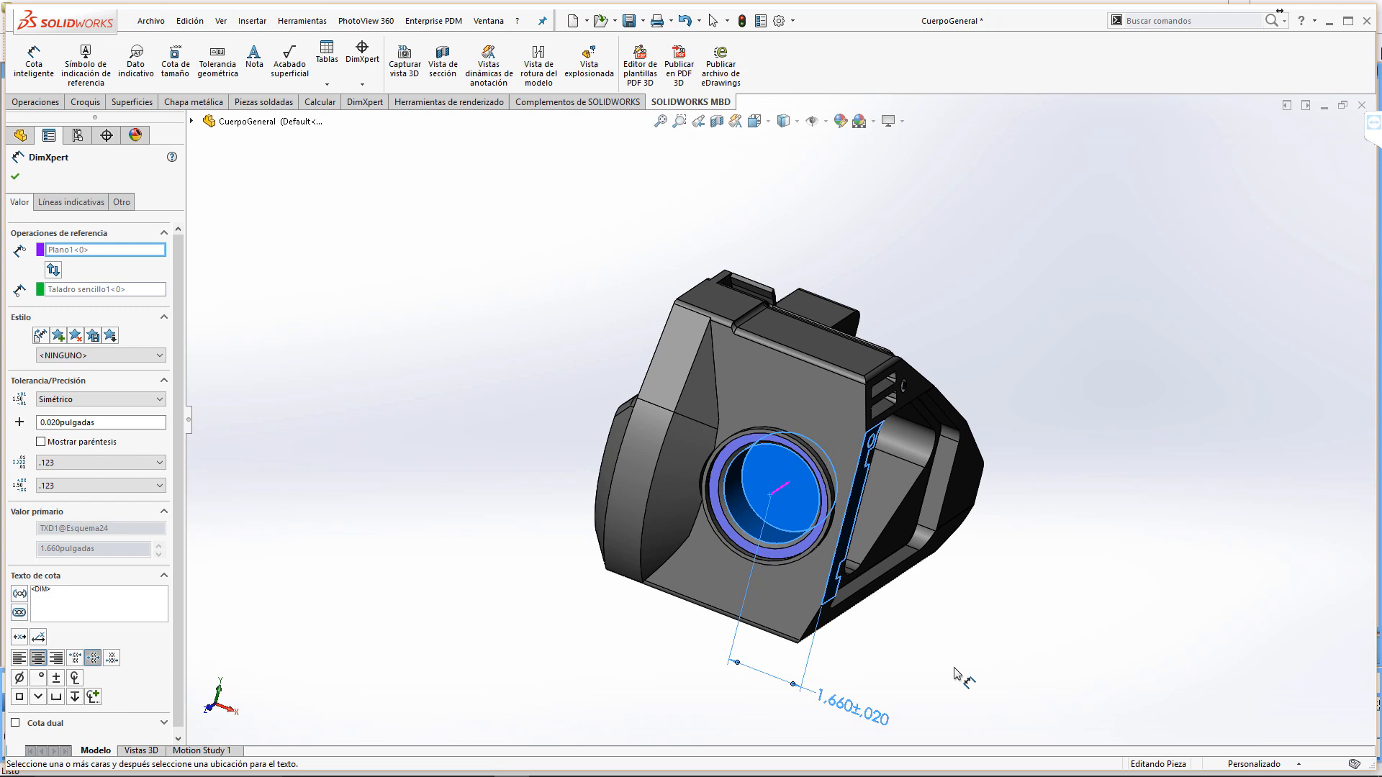
pyautogui.click(810, 339)
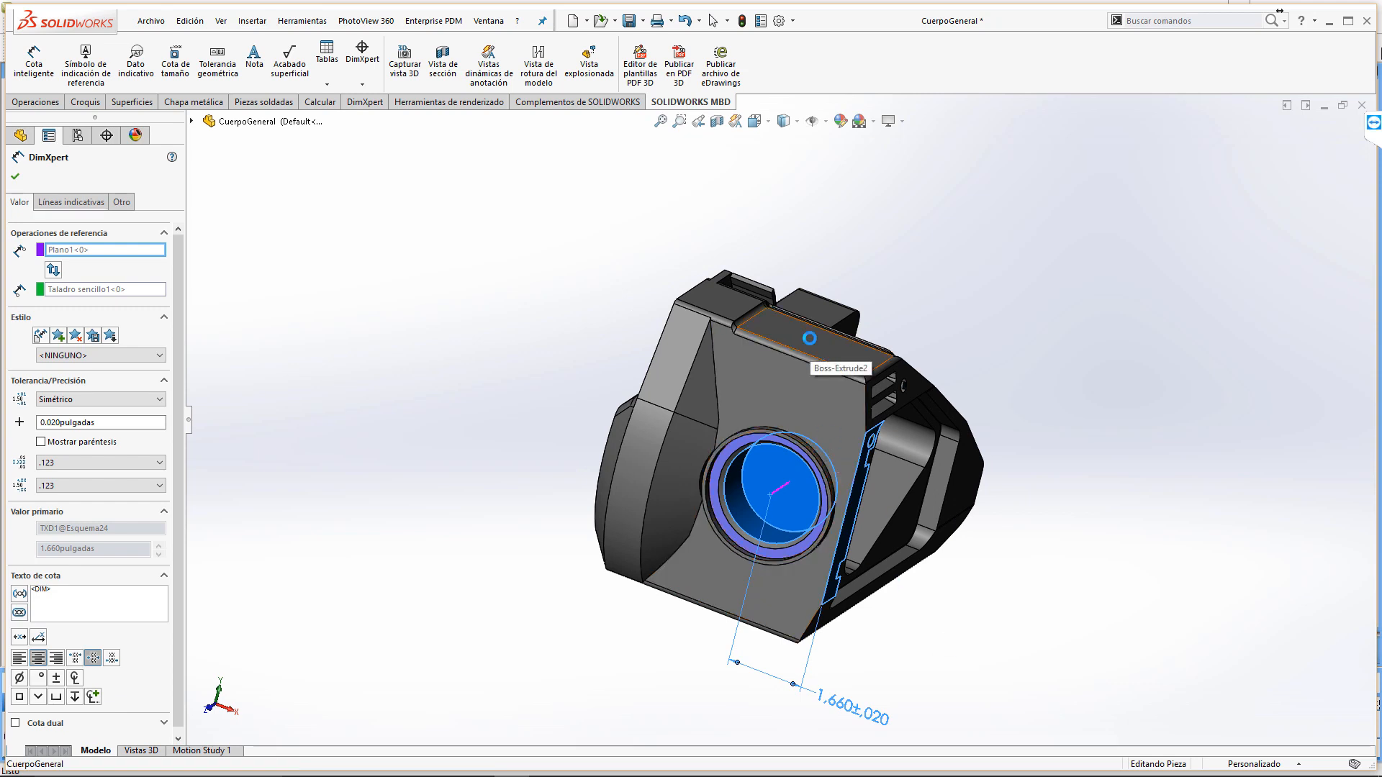
pyautogui.click(744, 511)
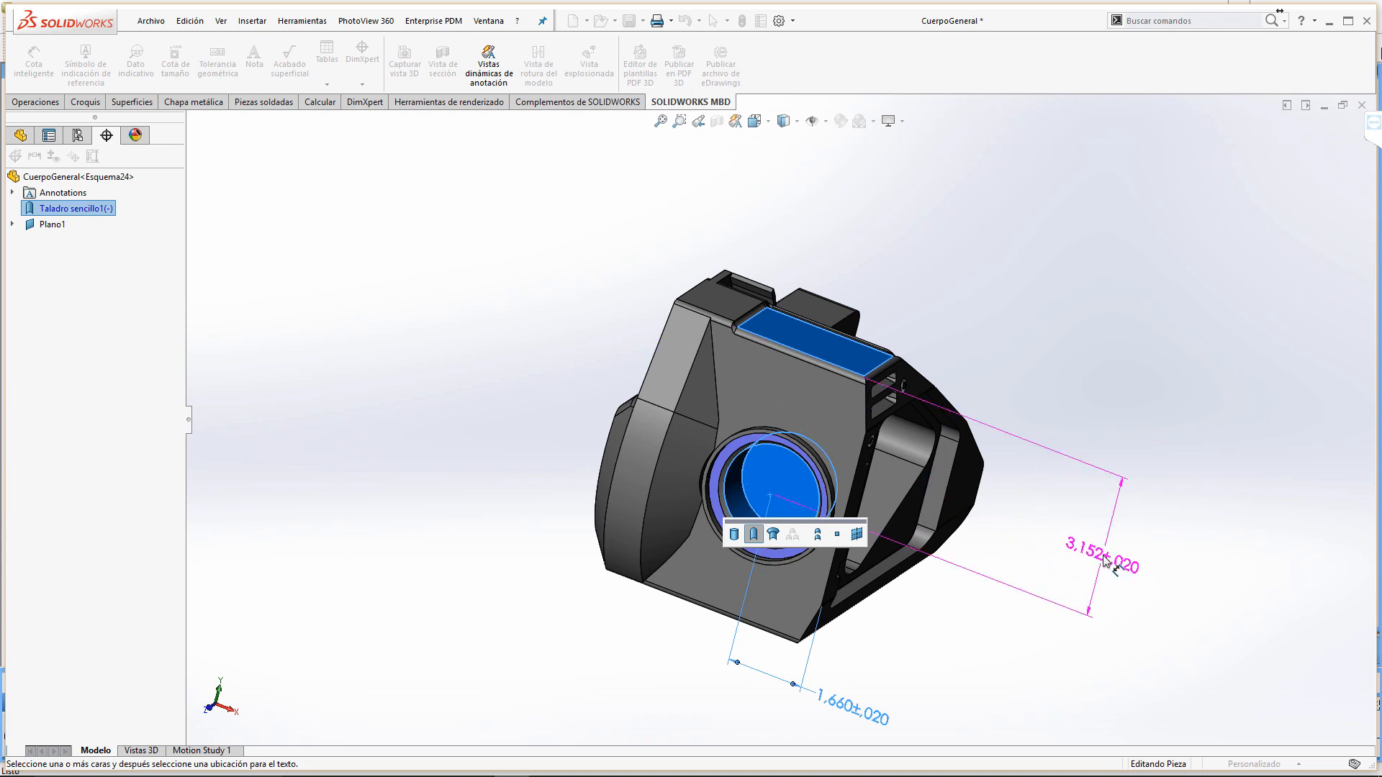
pyautogui.click(1107, 561)
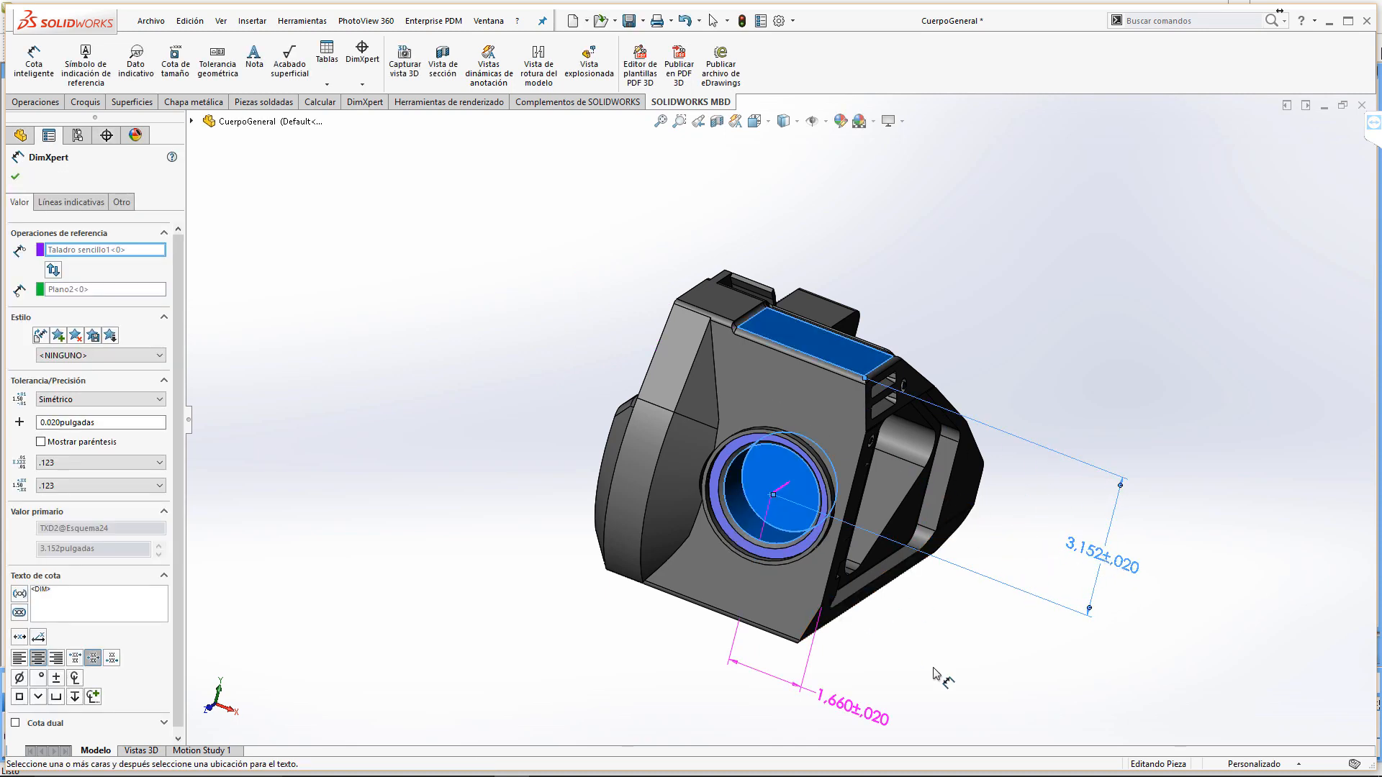
pyautogui.click(955, 651)
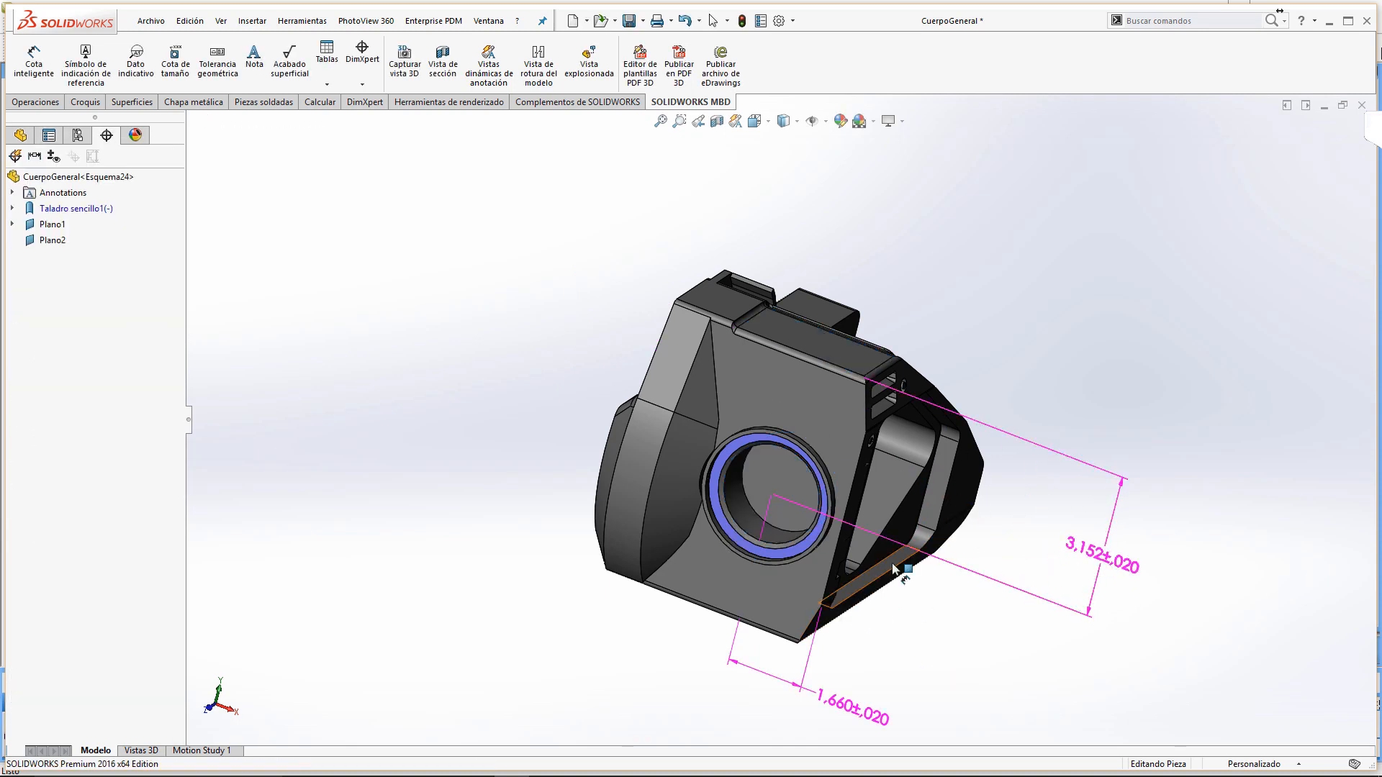
# Step: Dimension the distance from the flat front face to the straight inner wall of the triangular side pocket, placing it below the part
pyautogui.click(832, 434)
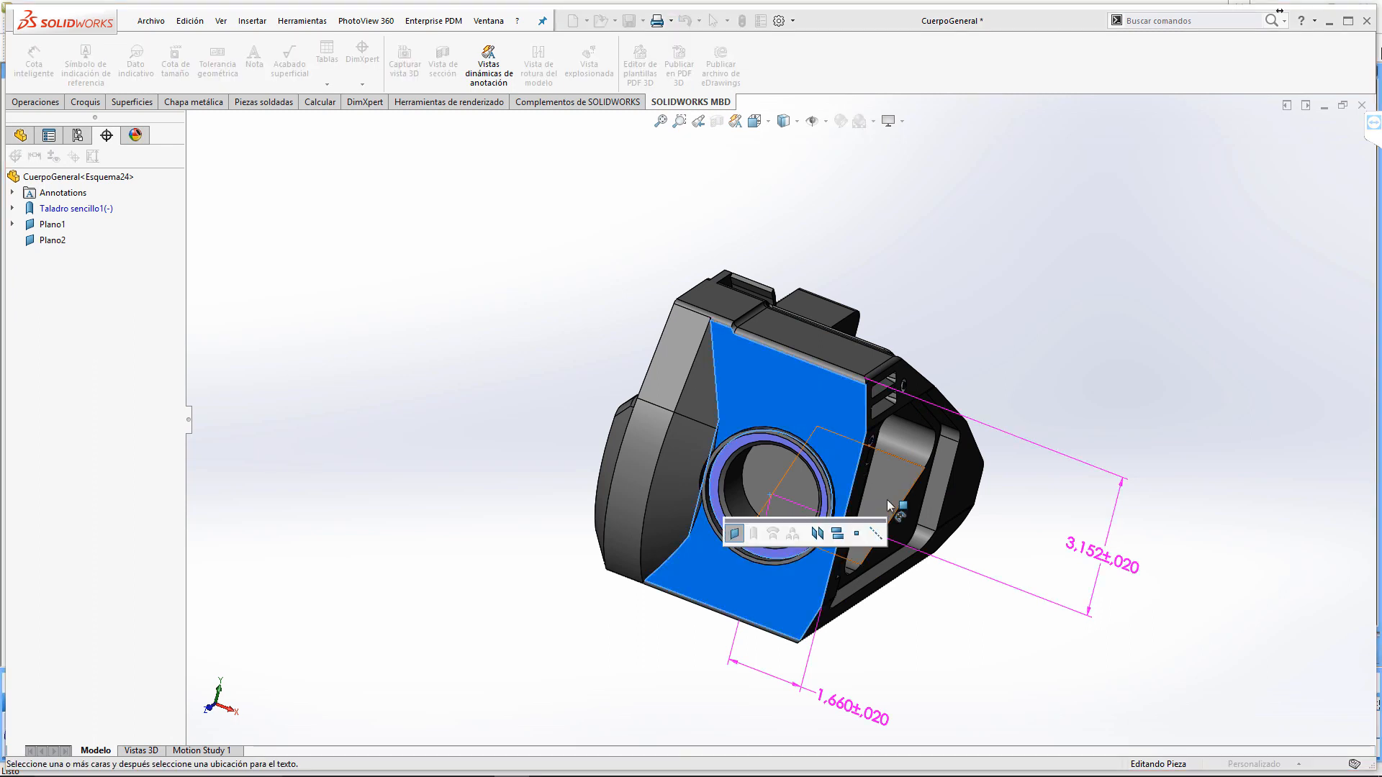
pyautogui.moveTo(941, 633); pyautogui.dragTo(801, 580, button='middle')
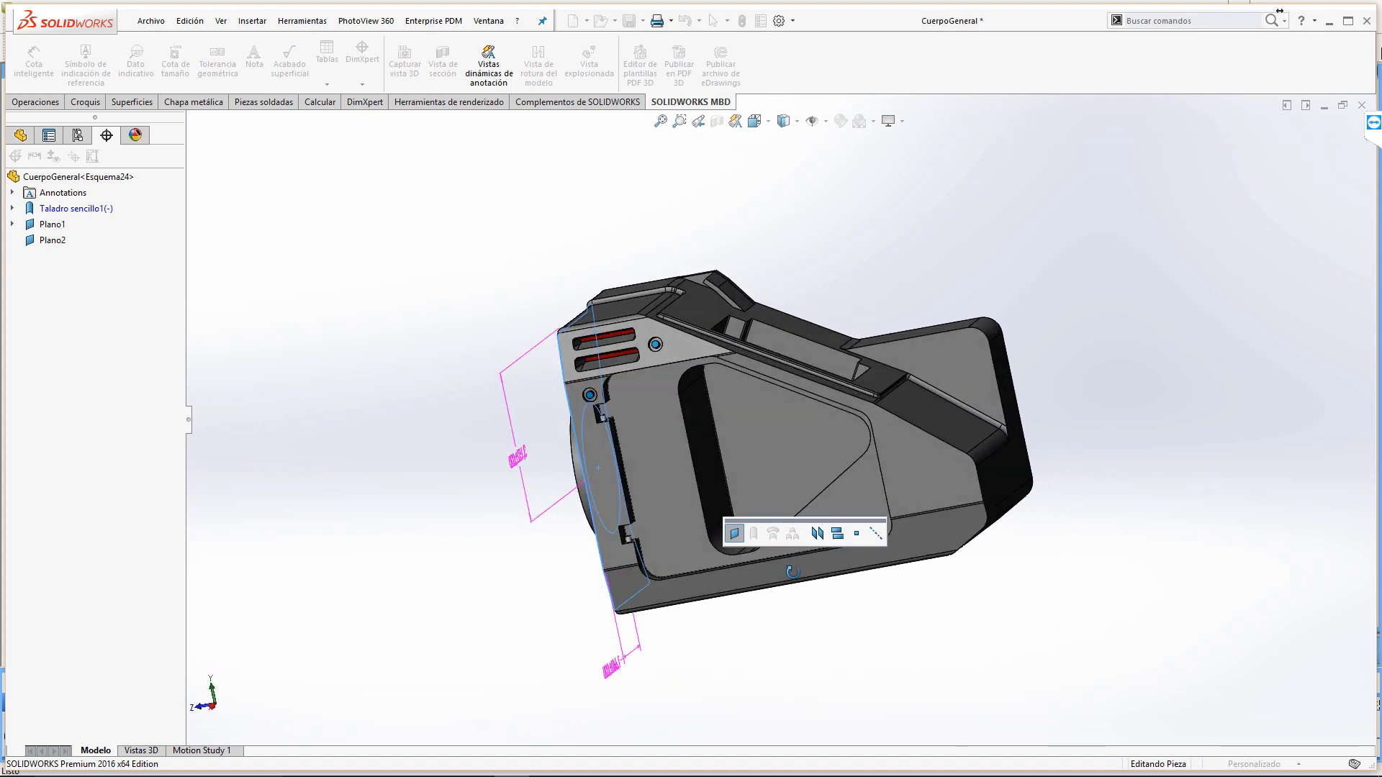
pyautogui.click(715, 456)
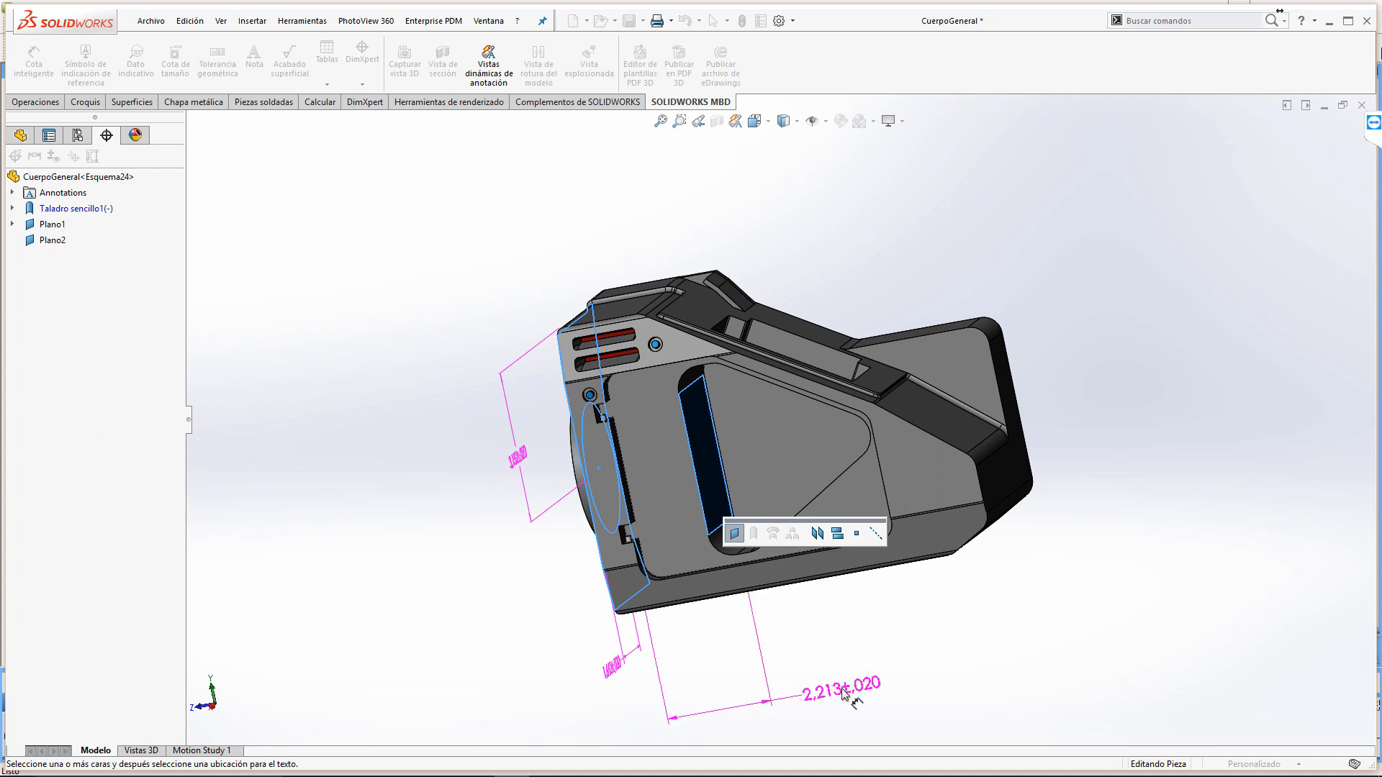
pyautogui.click(844, 692)
pyautogui.moveTo(905, 629); pyautogui.dragTo(1054, 595, button='middle')
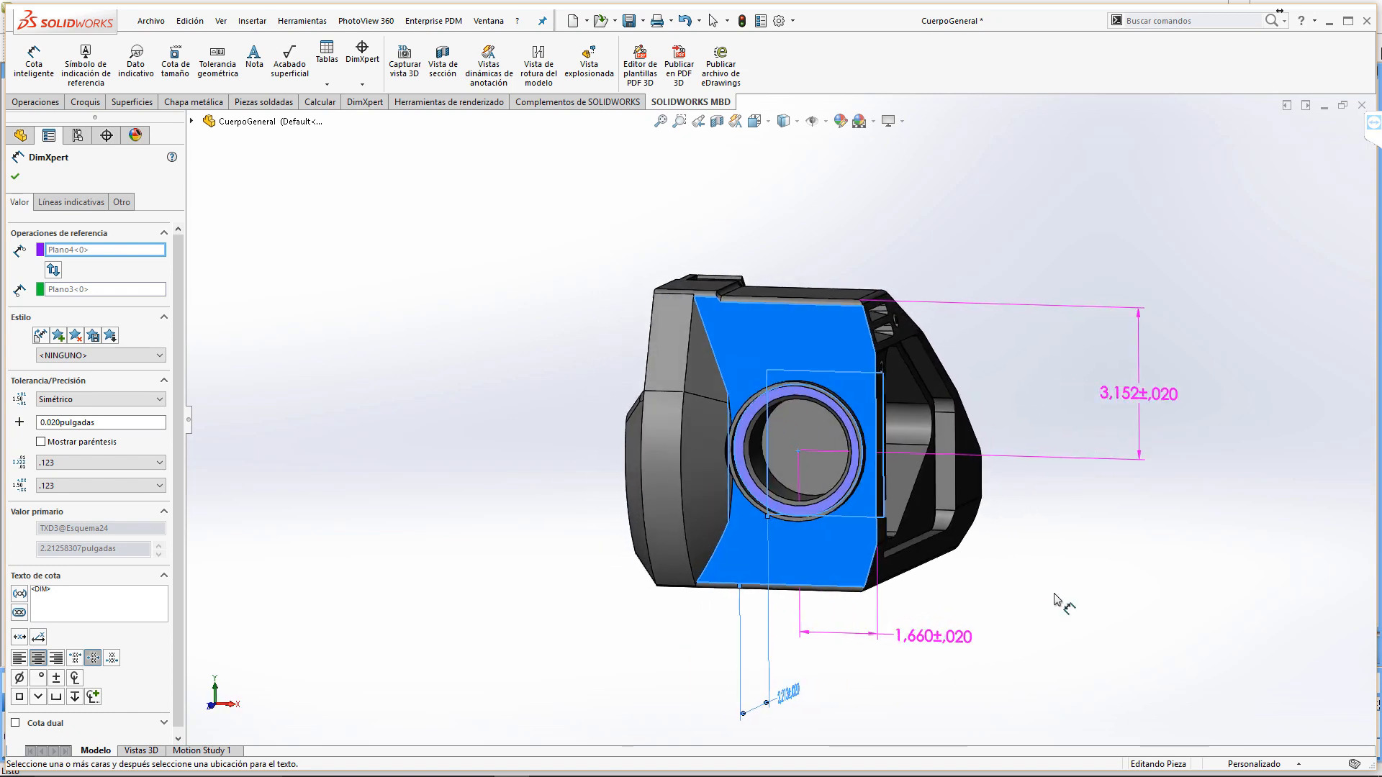
pyautogui.click(1053, 596)
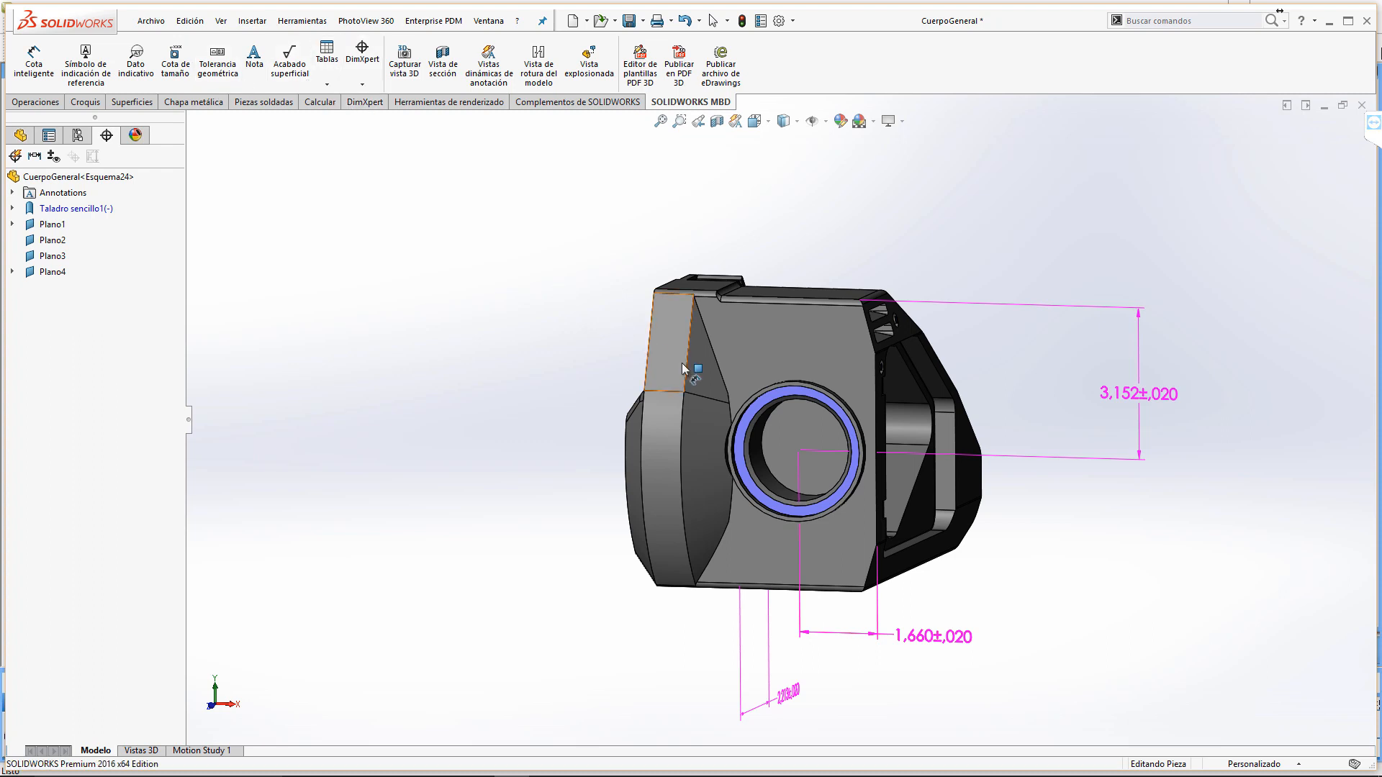
# Step: Add a location dimension between the large bore and the higher step of the top surface, placed on the side opposite the pocket
pyautogui.click(760, 455)
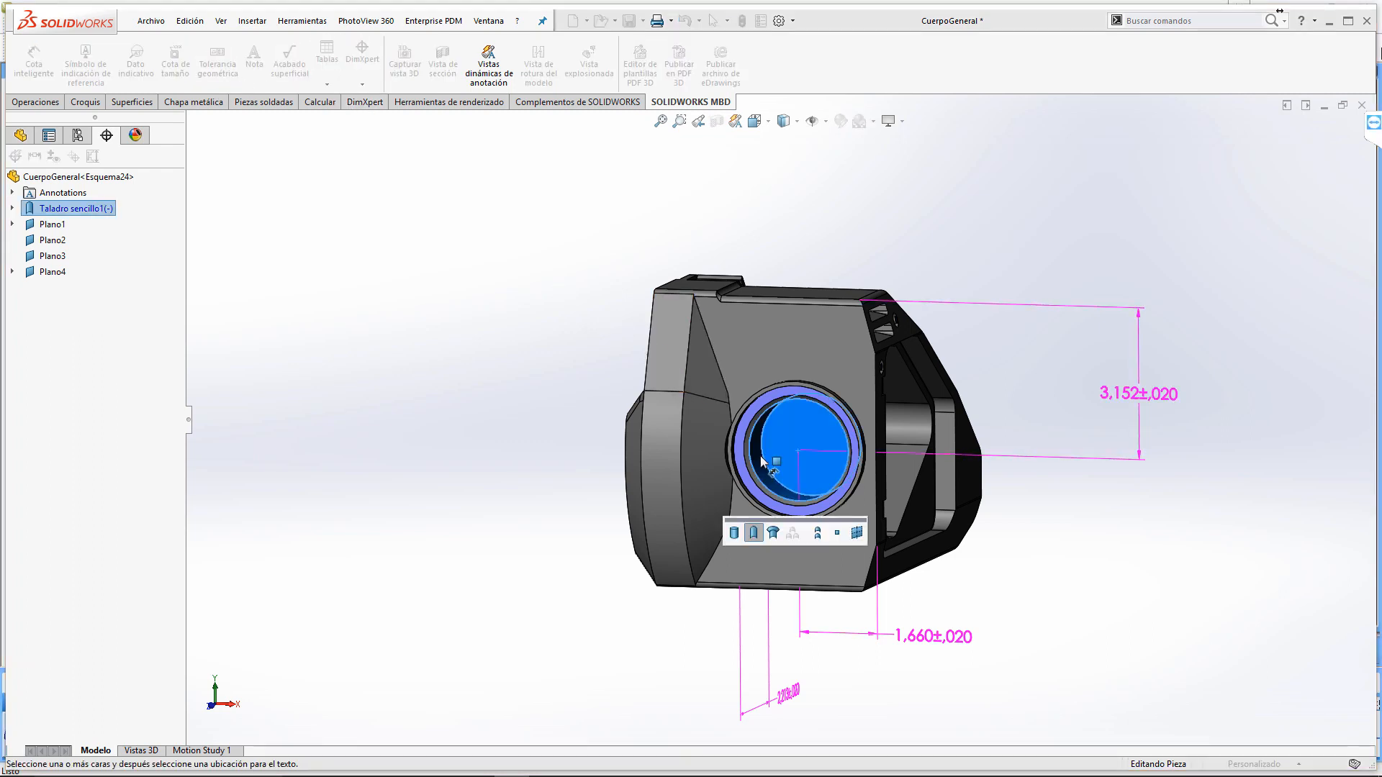
pyautogui.click(704, 291)
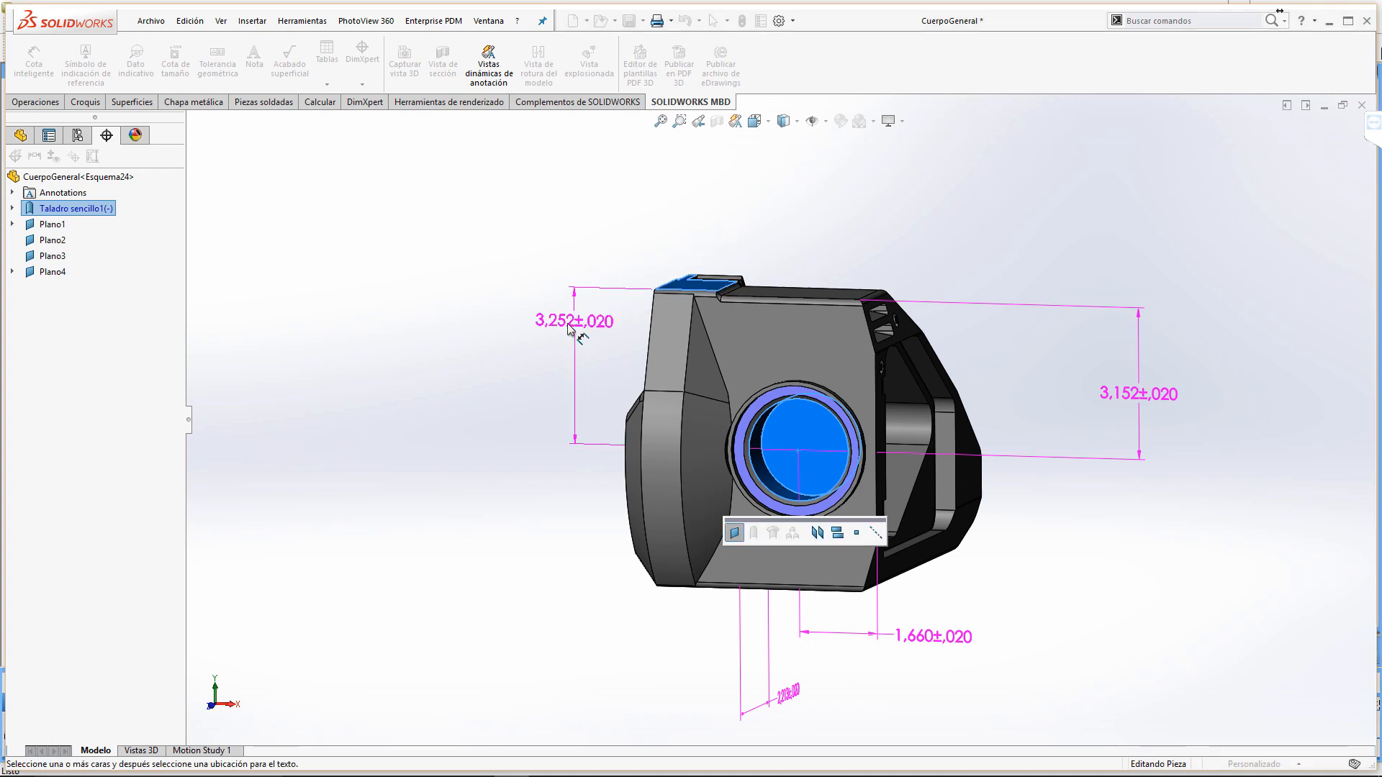
pyautogui.click(511, 357)
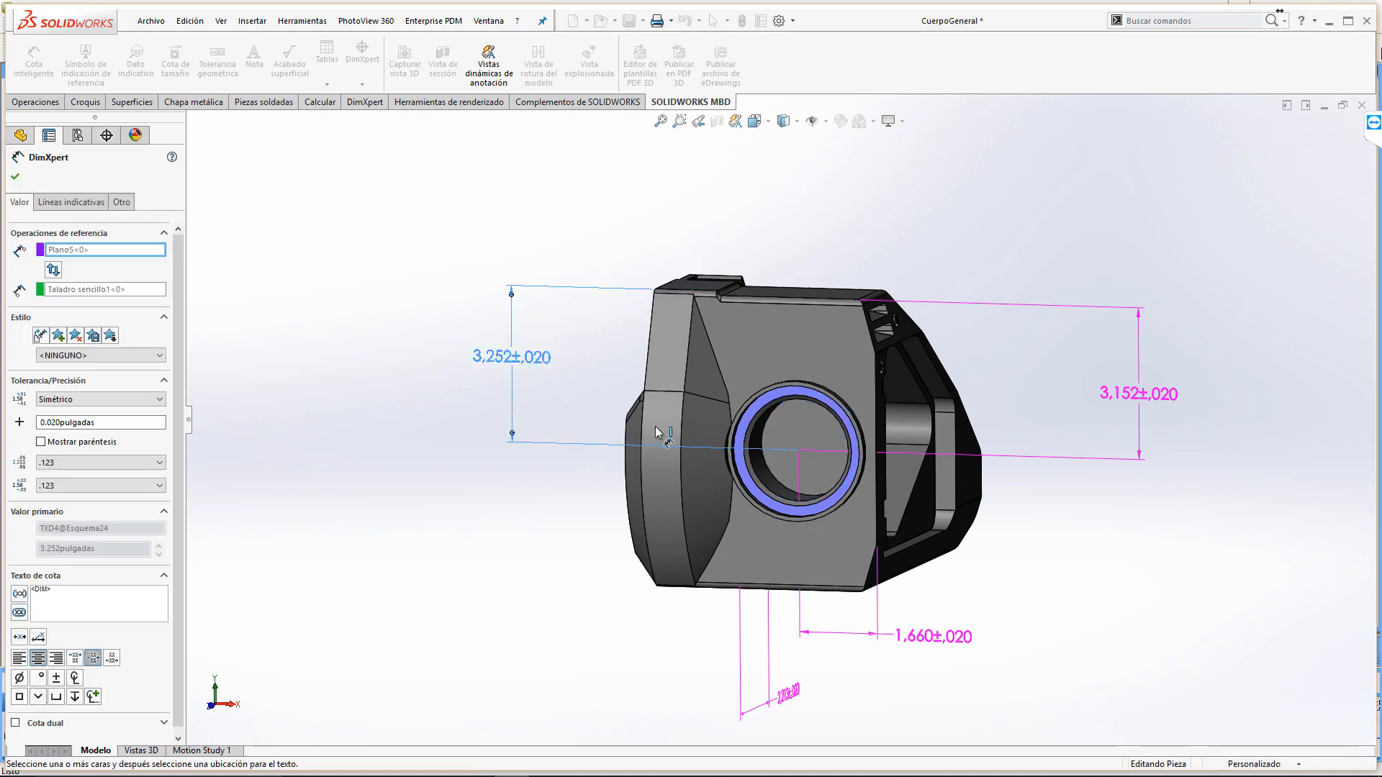
# Step: Add a location dimension between the large bore and the lower end face of the elbow-shaped connector
pyautogui.click(763, 476)
pyautogui.moveTo(609, 546); pyautogui.dragTo(657, 451, button='middle')
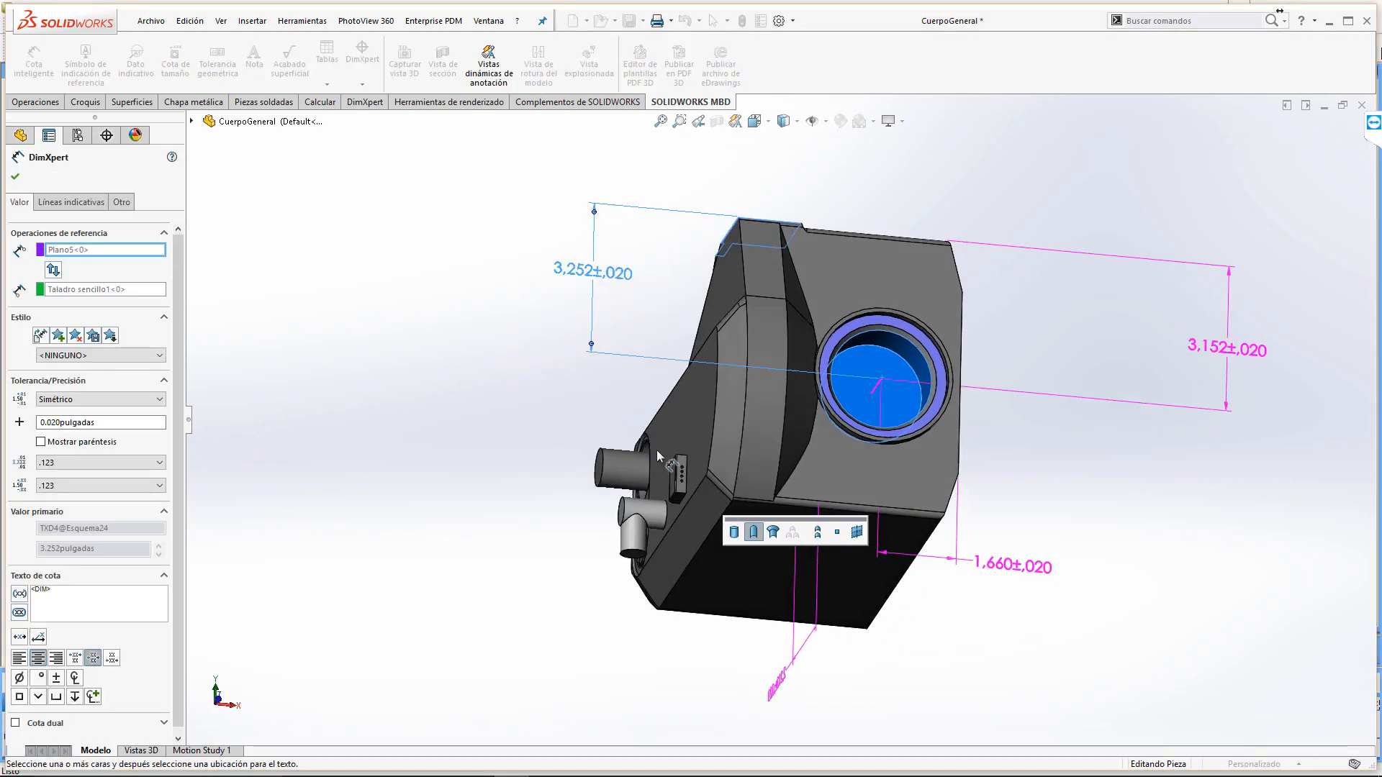
pyautogui.click(635, 555)
pyautogui.moveTo(501, 602); pyautogui.dragTo(494, 709, button='middle')
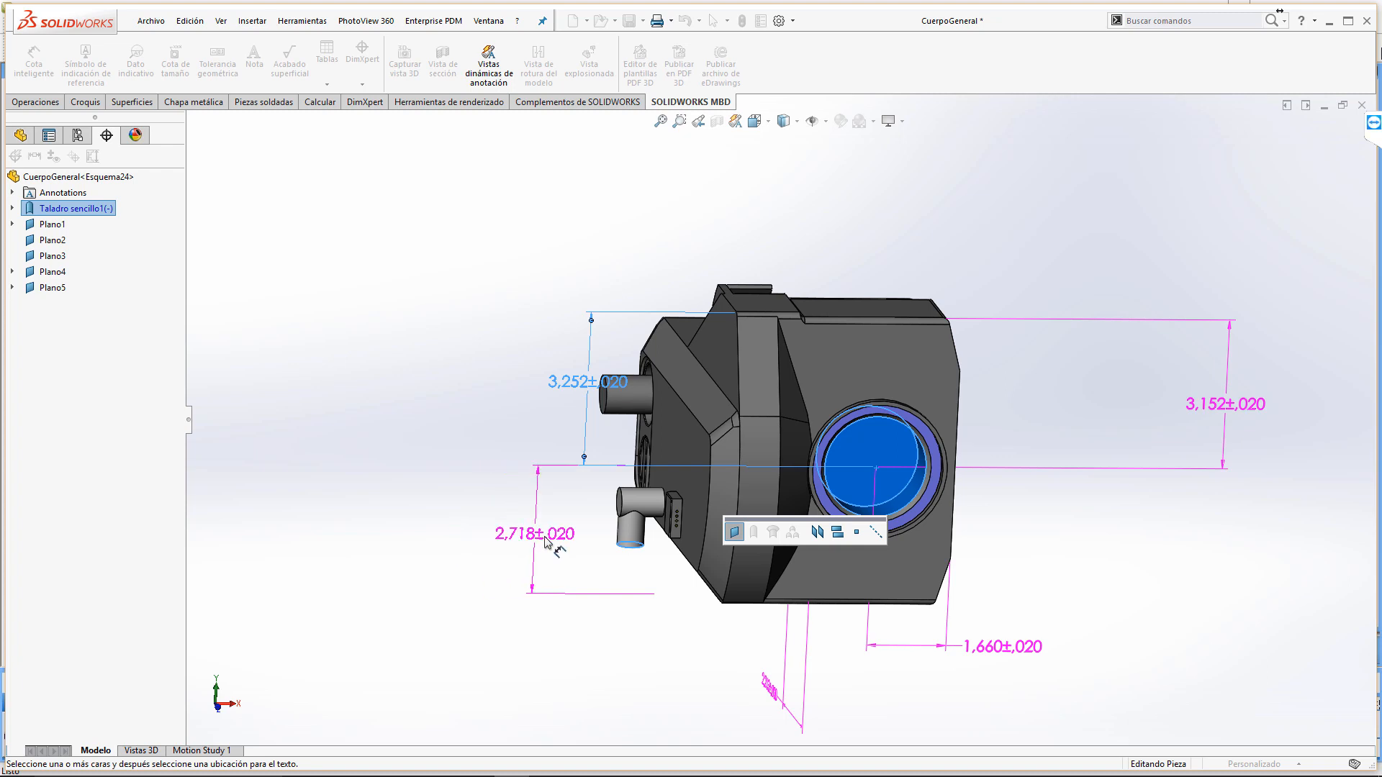
pyautogui.click(576, 549)
# Step: Dimension the angle between the two slanted inner walls of the triangular side pocket, placing it inside the pocket
pyautogui.moveTo(927, 327); pyautogui.dragTo(907, 278, button='middle')
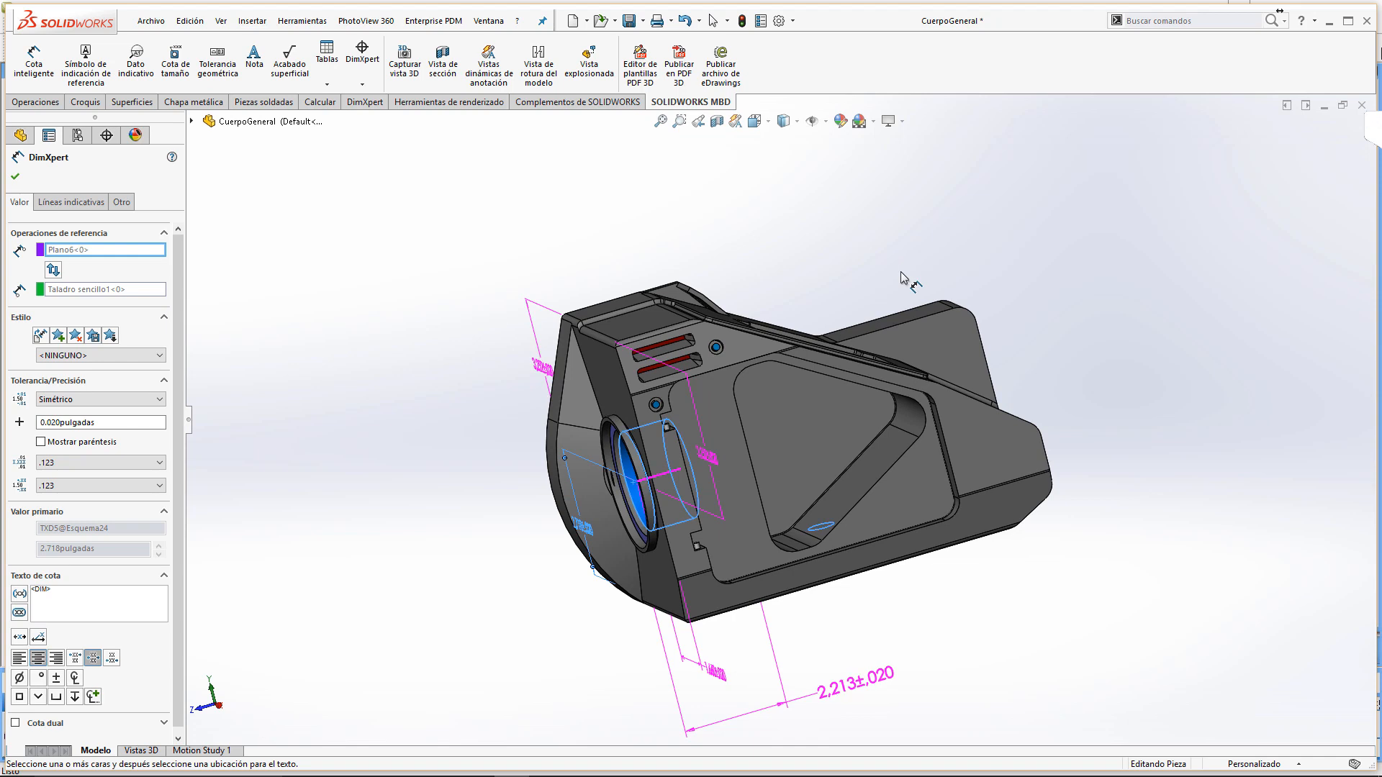
pyautogui.click(883, 434)
pyautogui.moveTo(883, 434); pyautogui.dragTo(888, 368, button='middle')
pyautogui.click(863, 364)
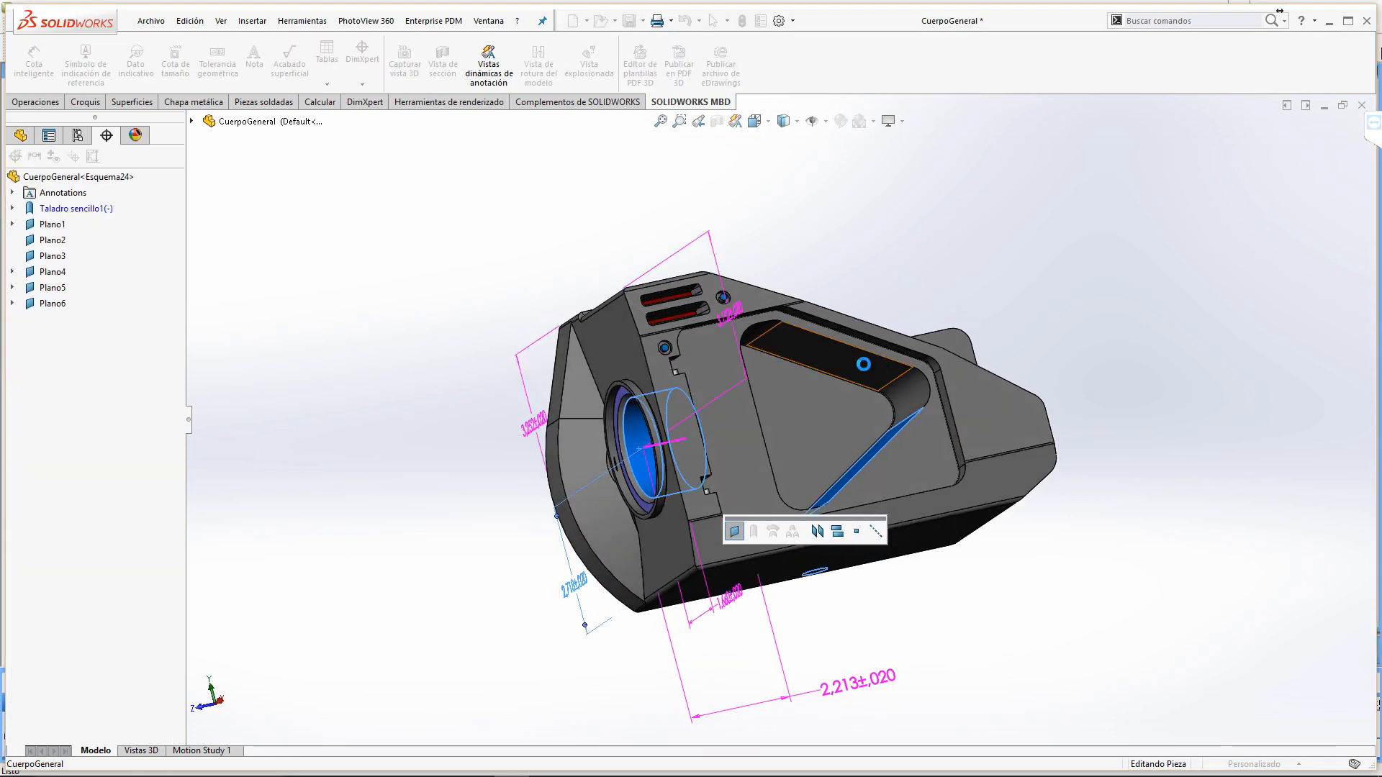
pyautogui.click(812, 428)
pyautogui.moveTo(994, 620); pyautogui.dragTo(928, 633, button='middle')
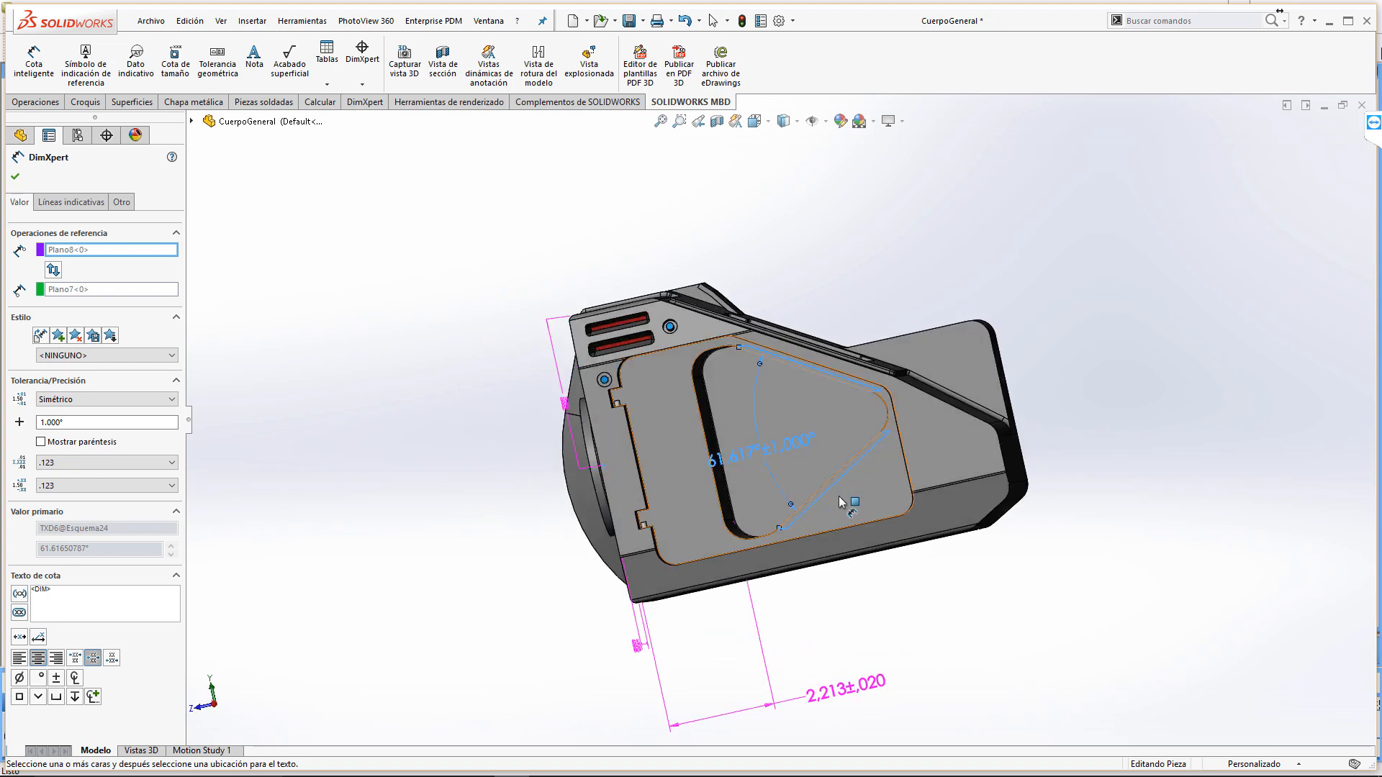
pyautogui.click(805, 448)
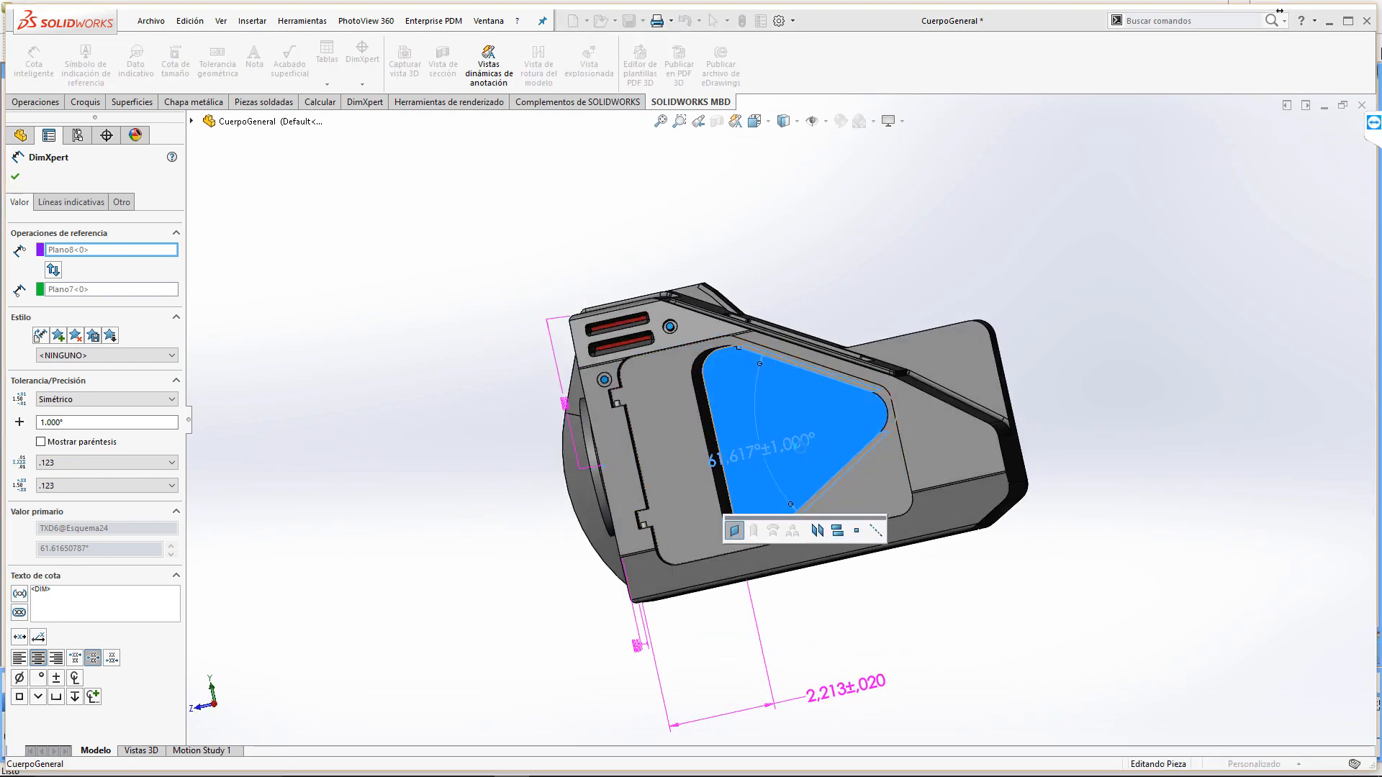
pyautogui.moveTo(806, 447); pyautogui.dragTo(1065, 626, button='middle')
pyautogui.press('Escape')
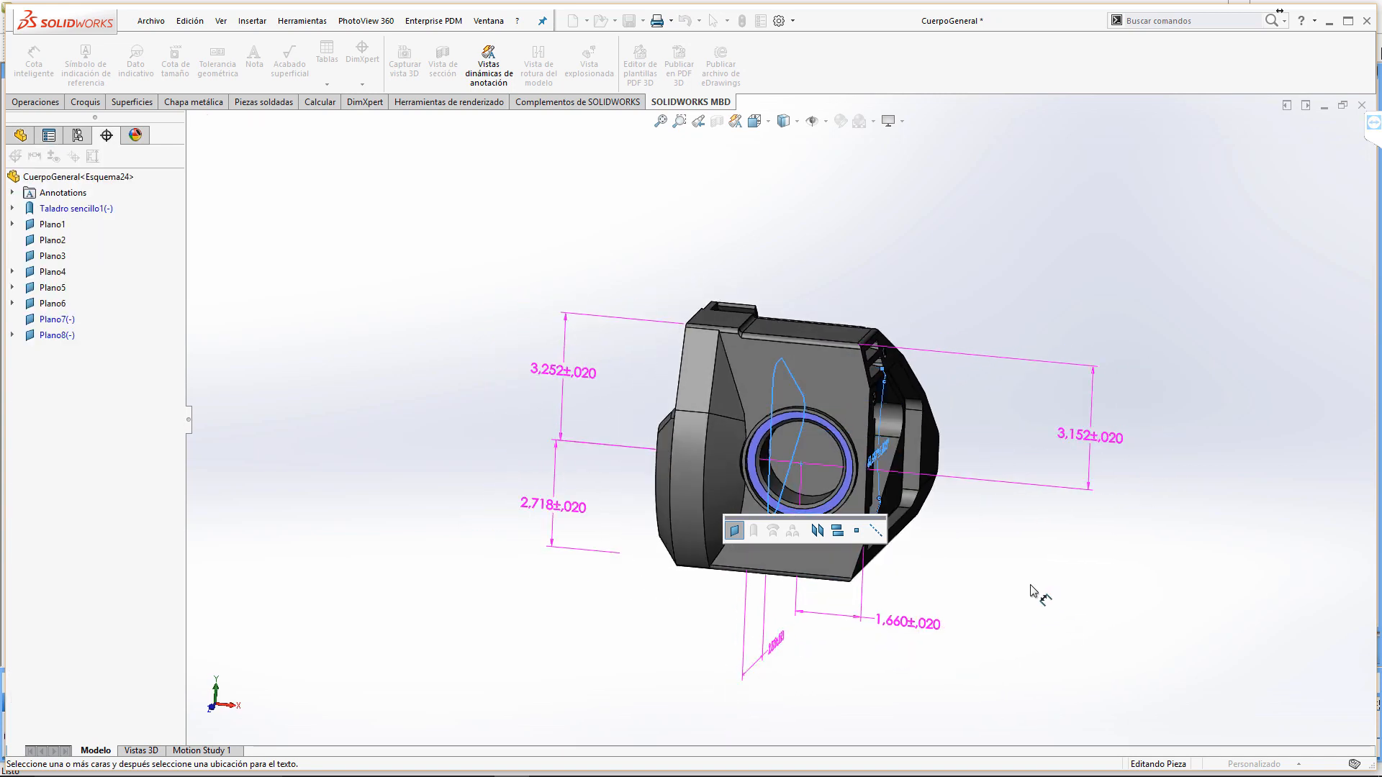
pyautogui.hotkey('ctrl', '7')
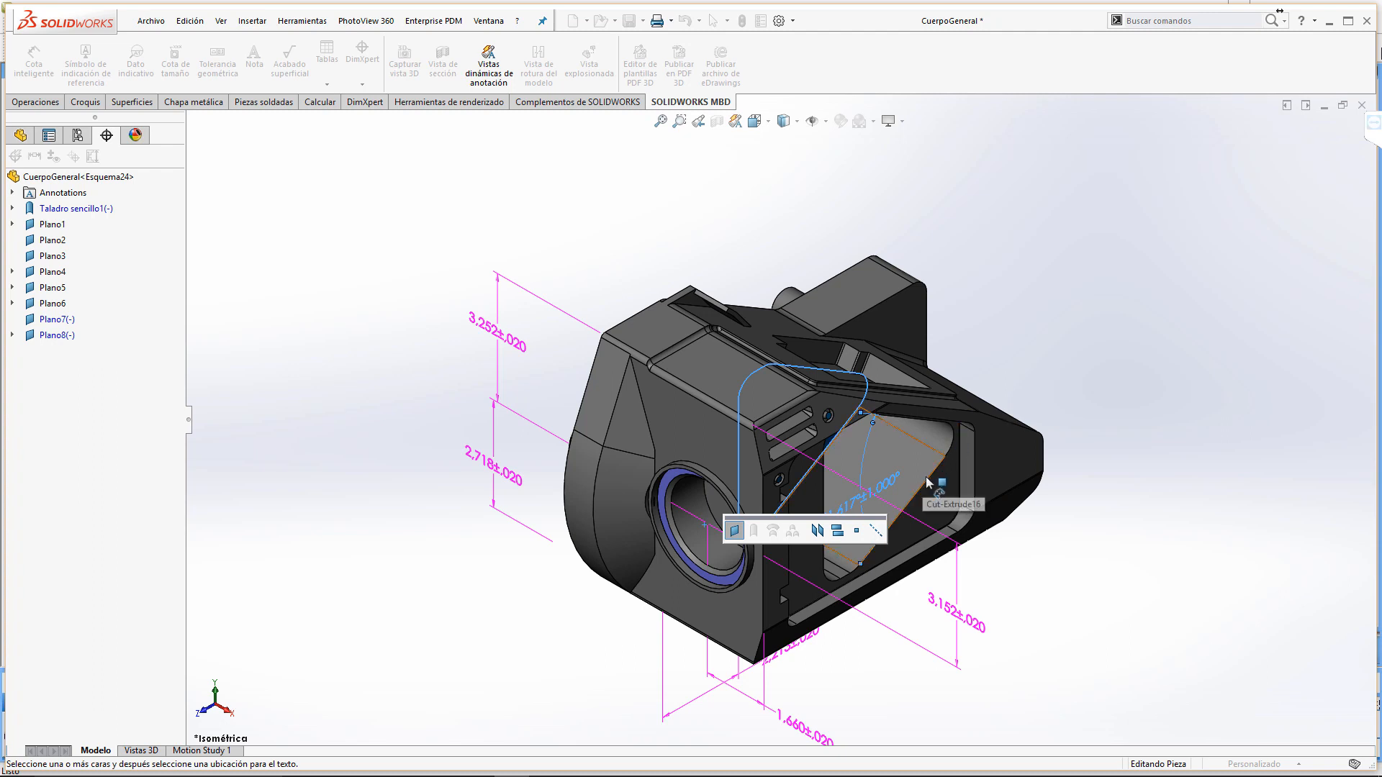
pyautogui.press('Escape')
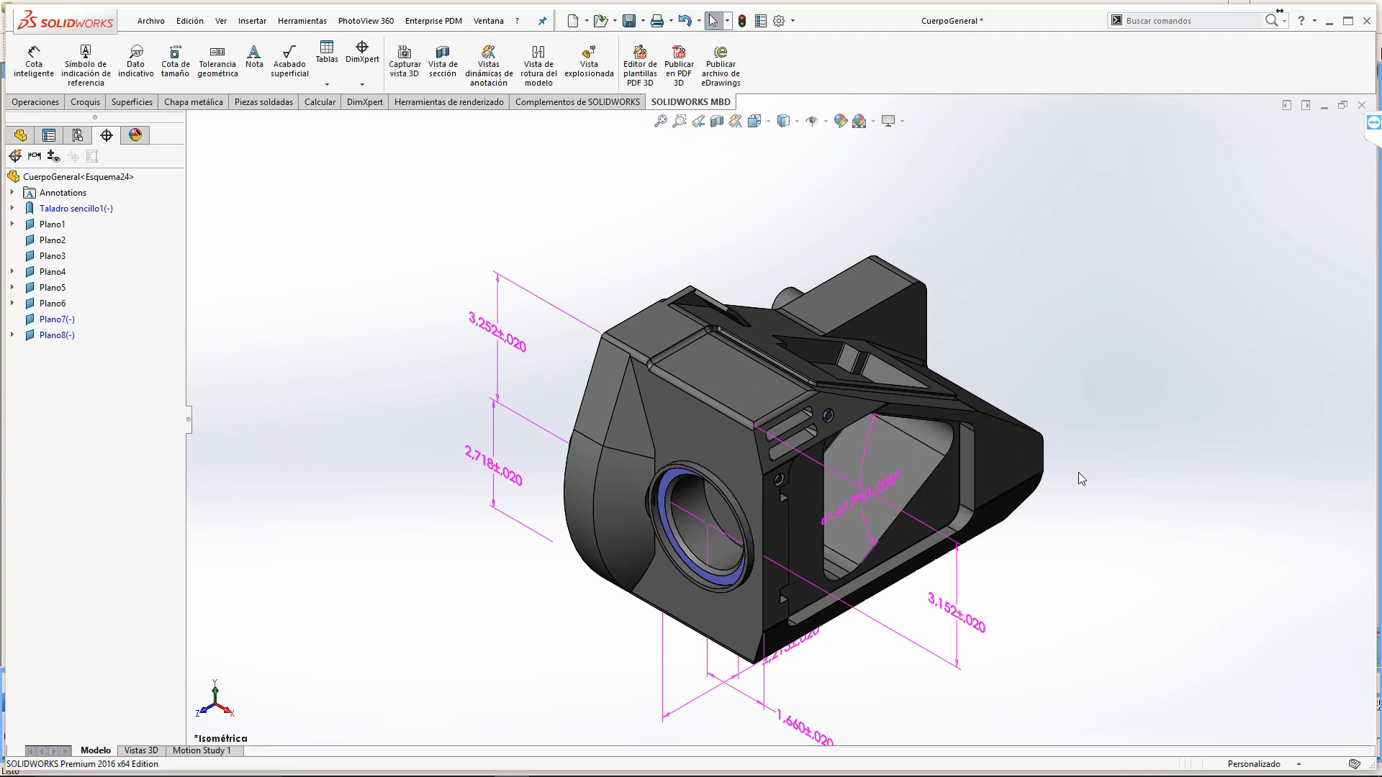
# Step: Add DimXpert size dimensions for the diameters of the two small round holes near the slots on the side of the part
pyautogui.click(365, 85)
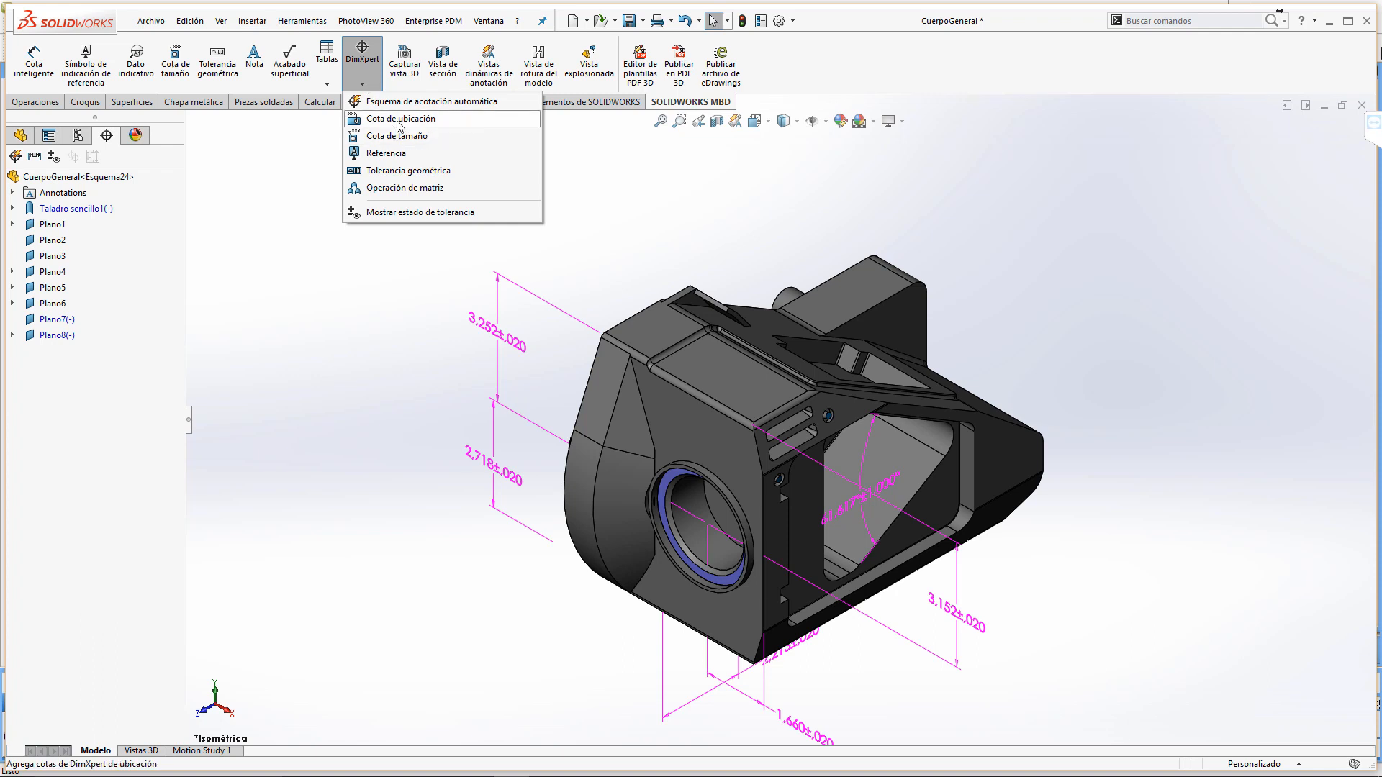
pyautogui.click(398, 136)
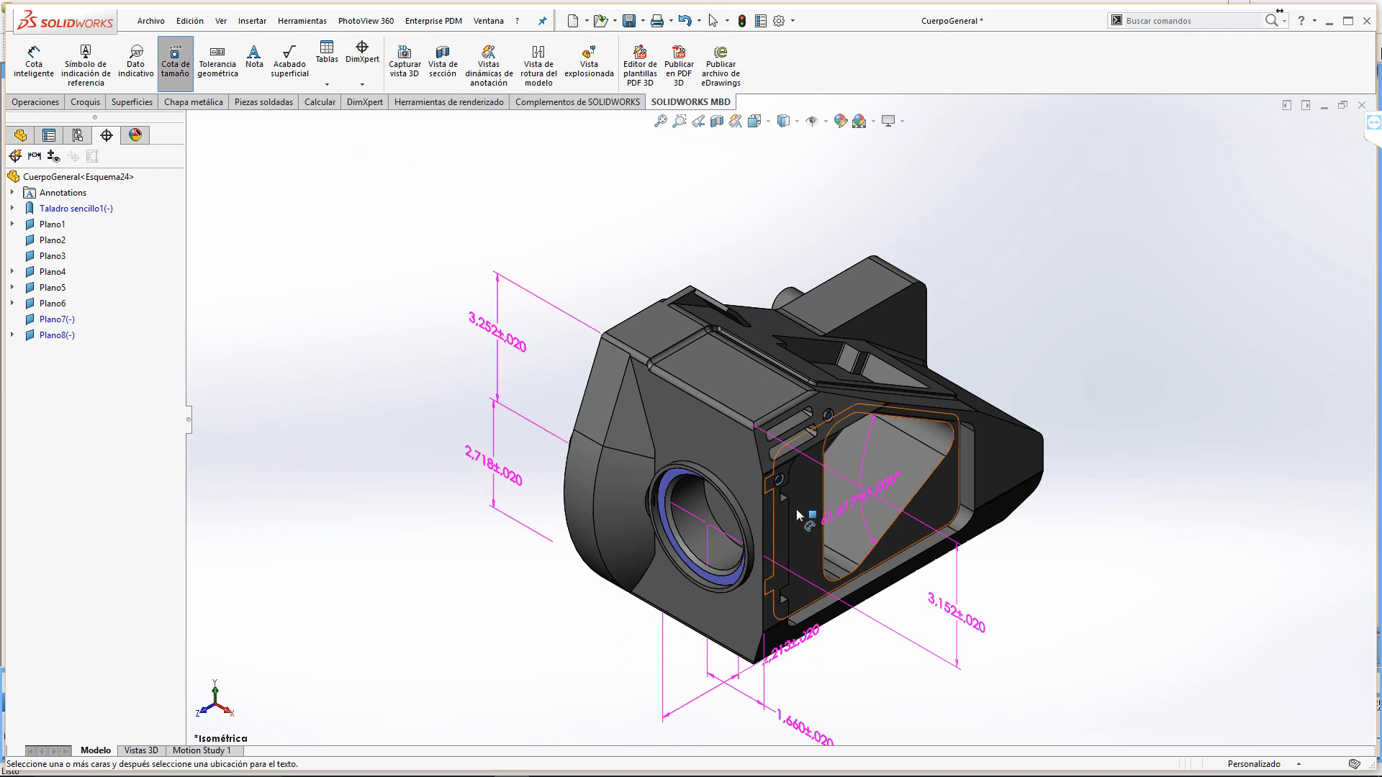
pyautogui.scroll(-3, 796, 508)
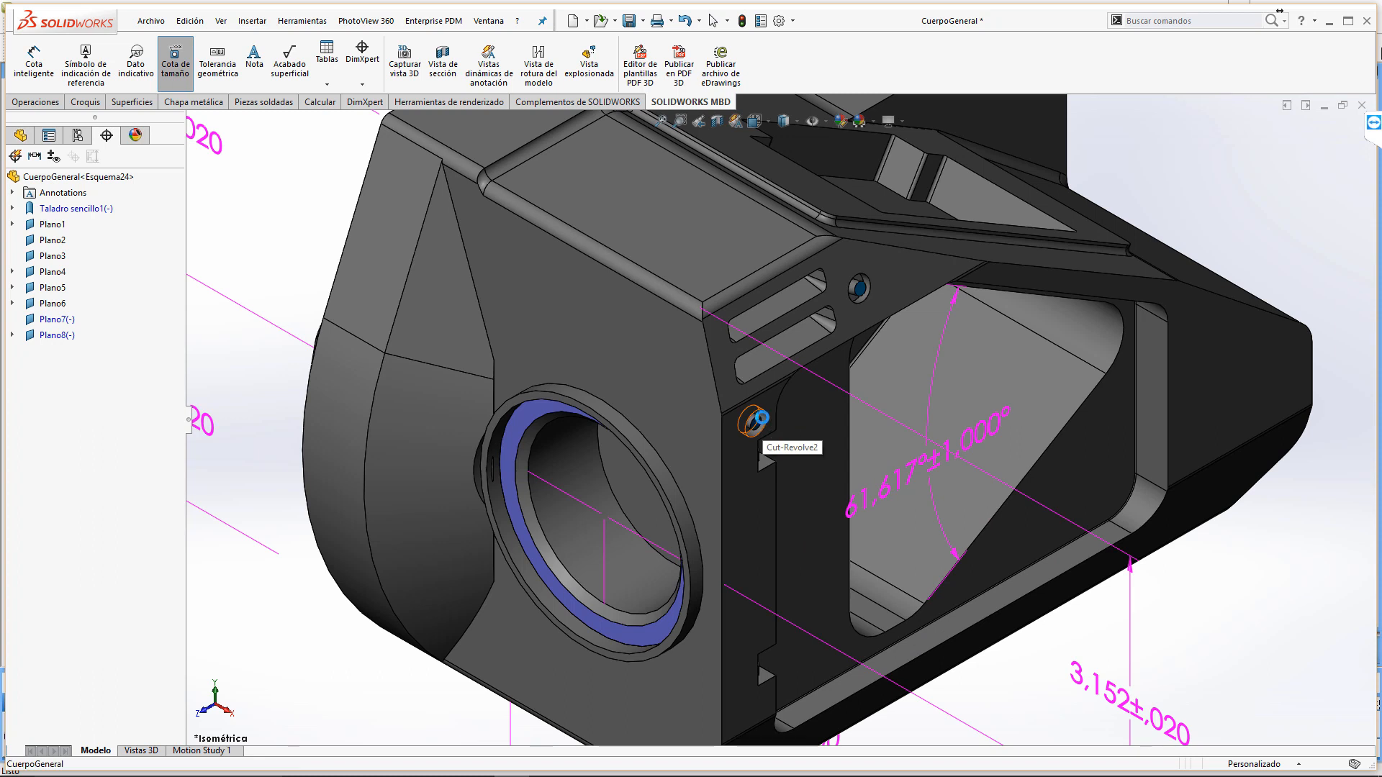
pyautogui.click(763, 421)
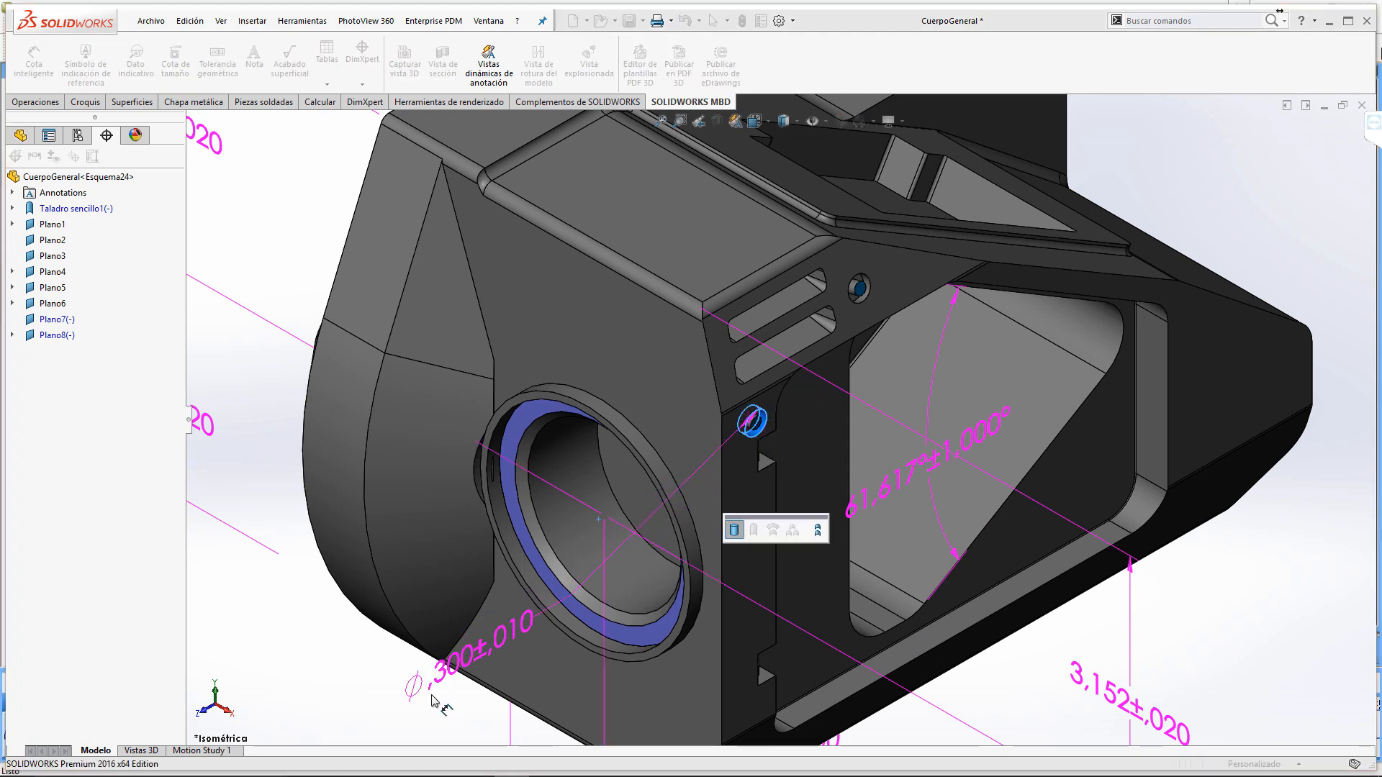
pyautogui.click(426, 702)
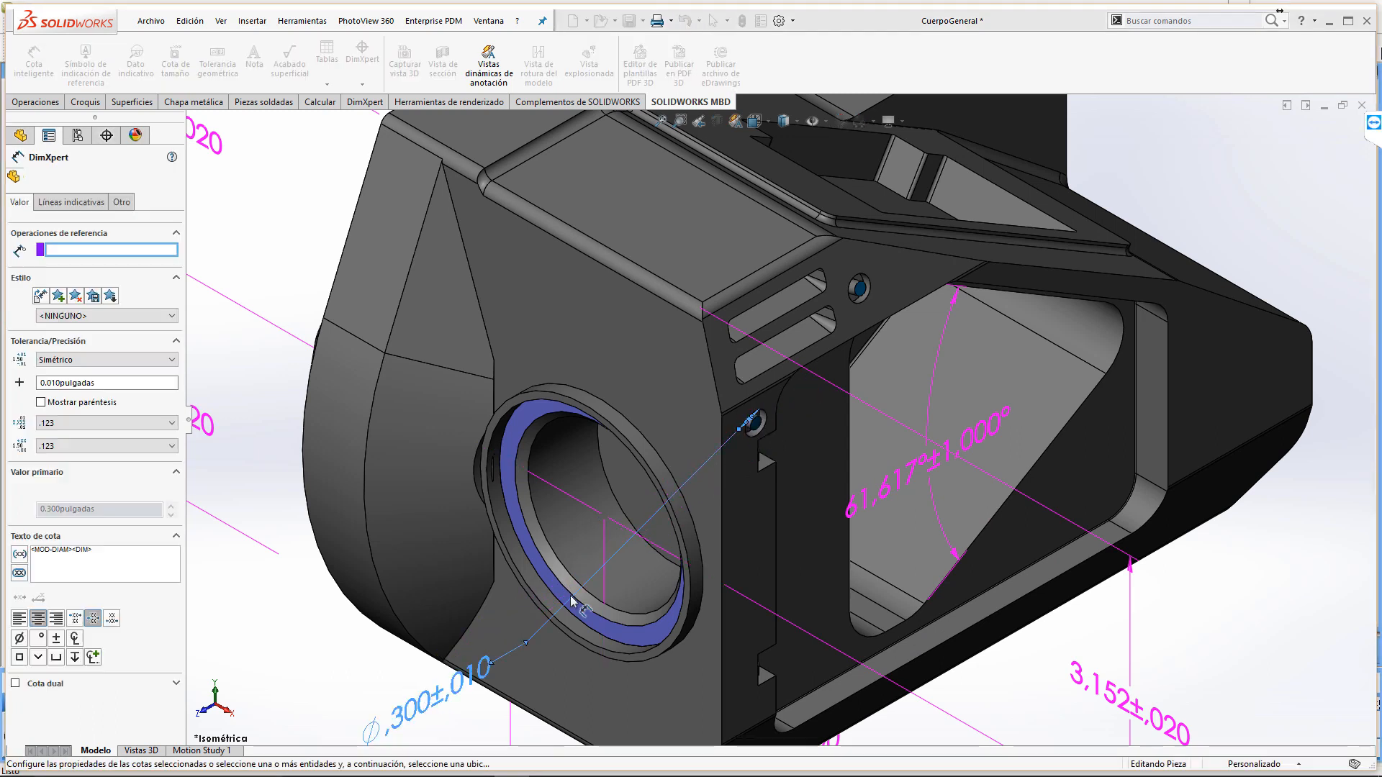
pyautogui.click(867, 286)
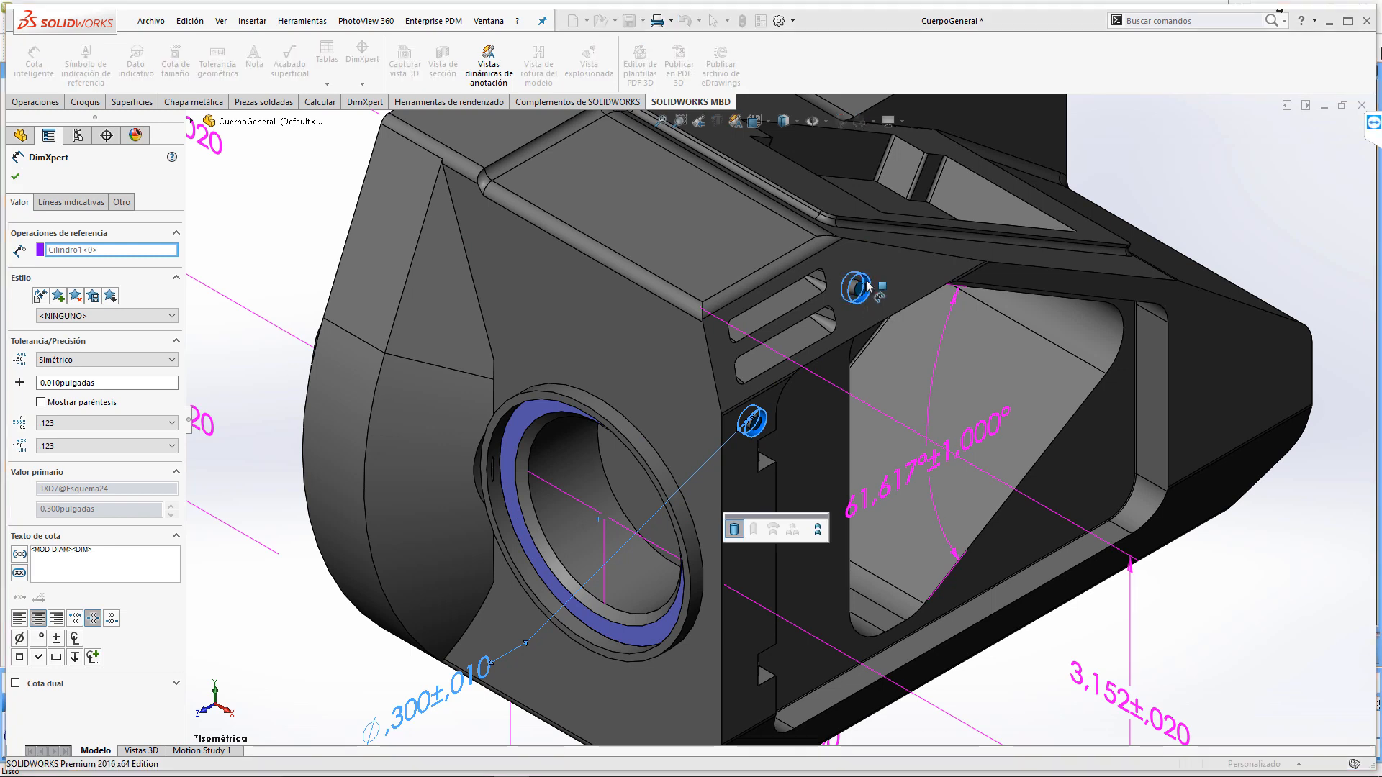
pyautogui.click(1171, 144)
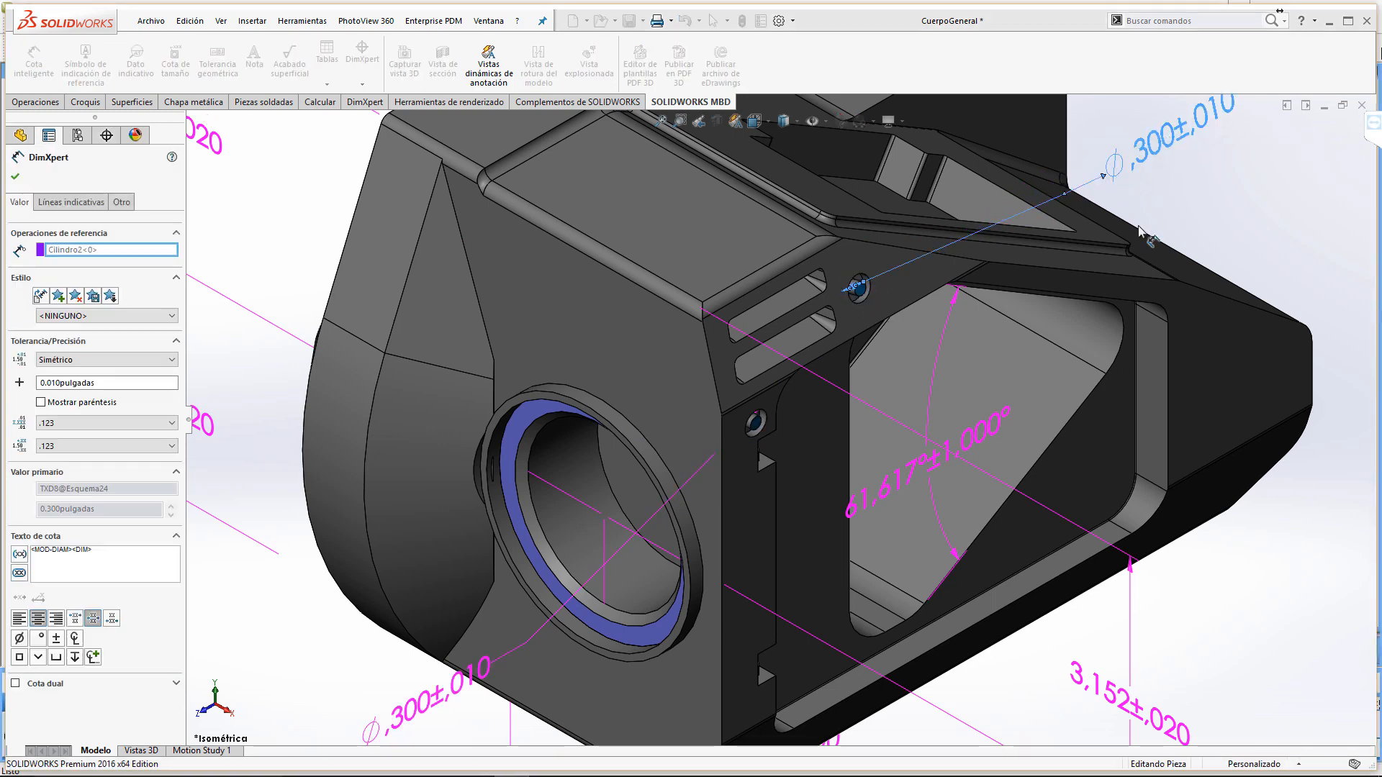
# Step: Combine the diameter dimensions of the two small side holes into one callout and move it farther away from the part
pyautogui.press('f')
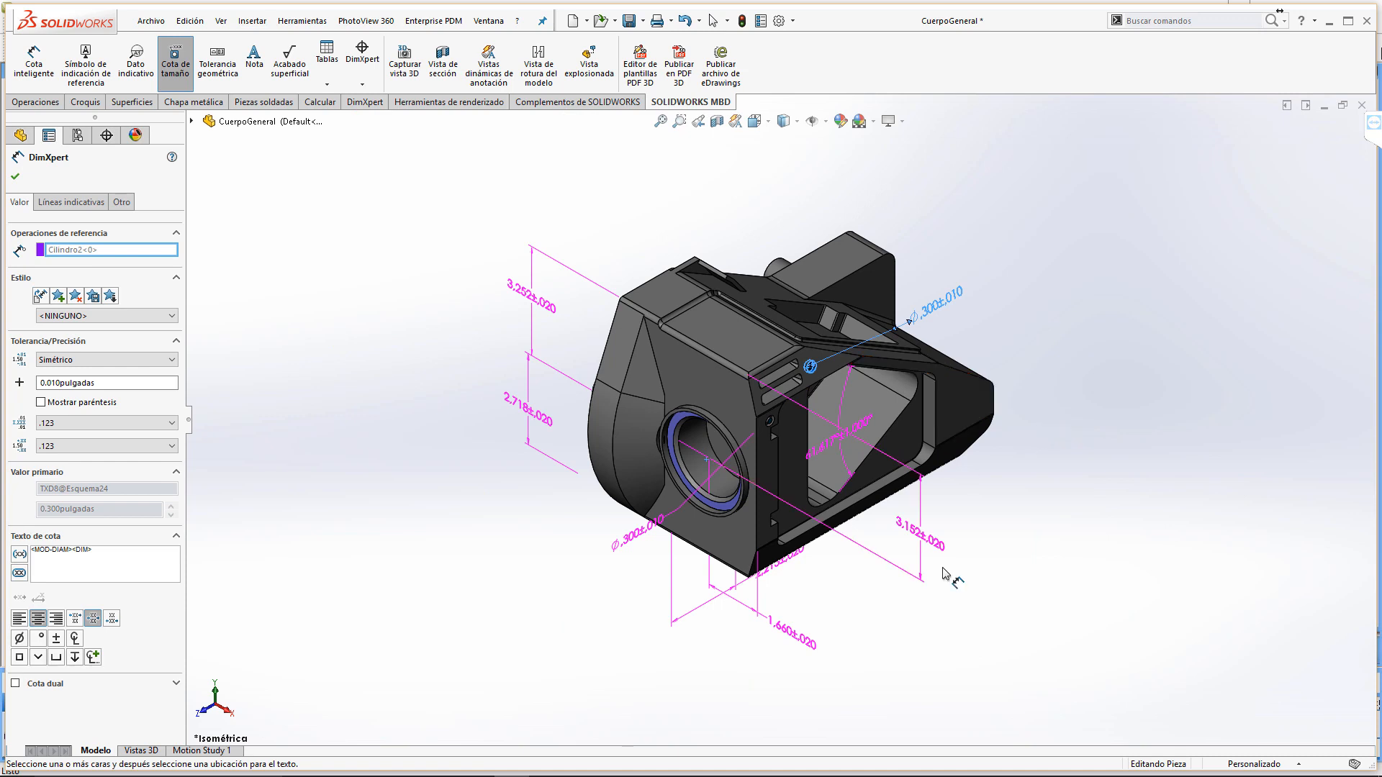
pyautogui.press('Escape')
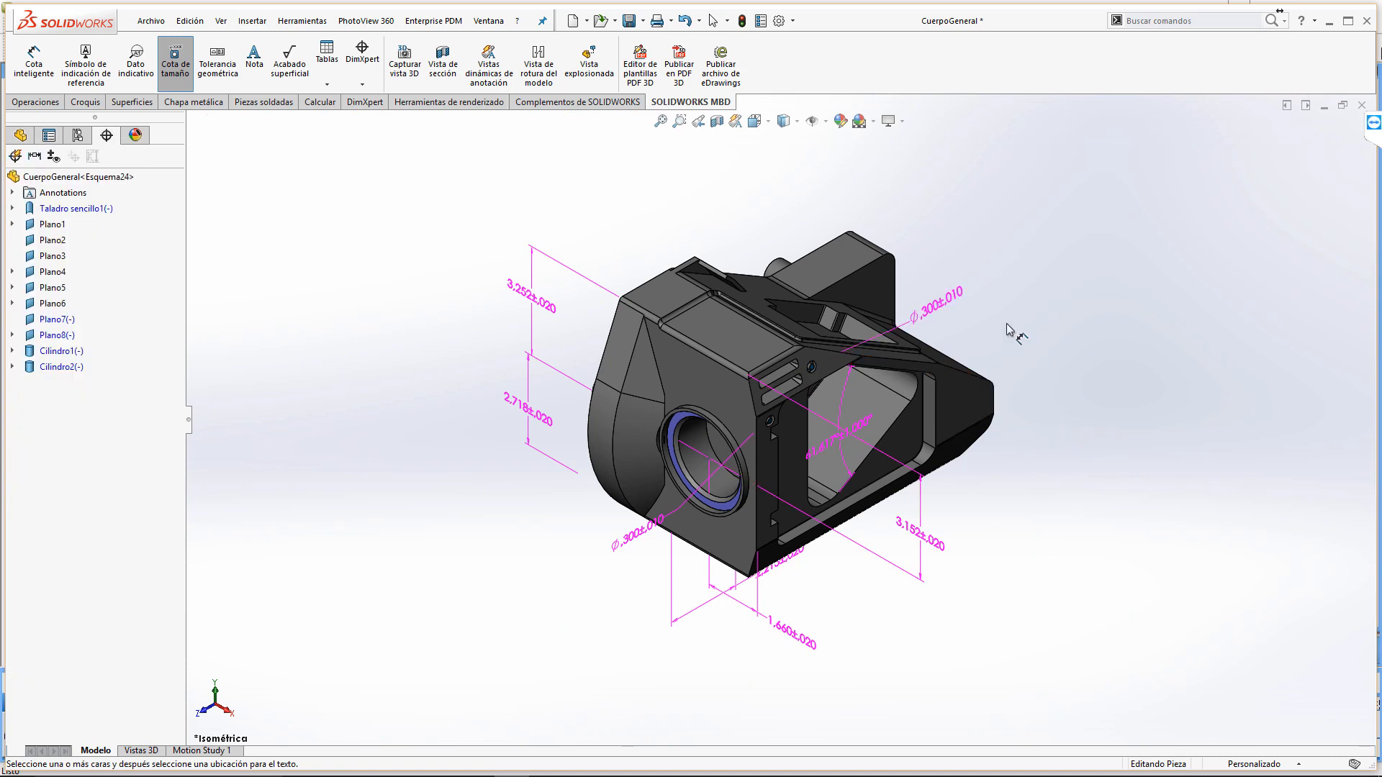
pyautogui.press('Escape')
pyautogui.click(635, 541)
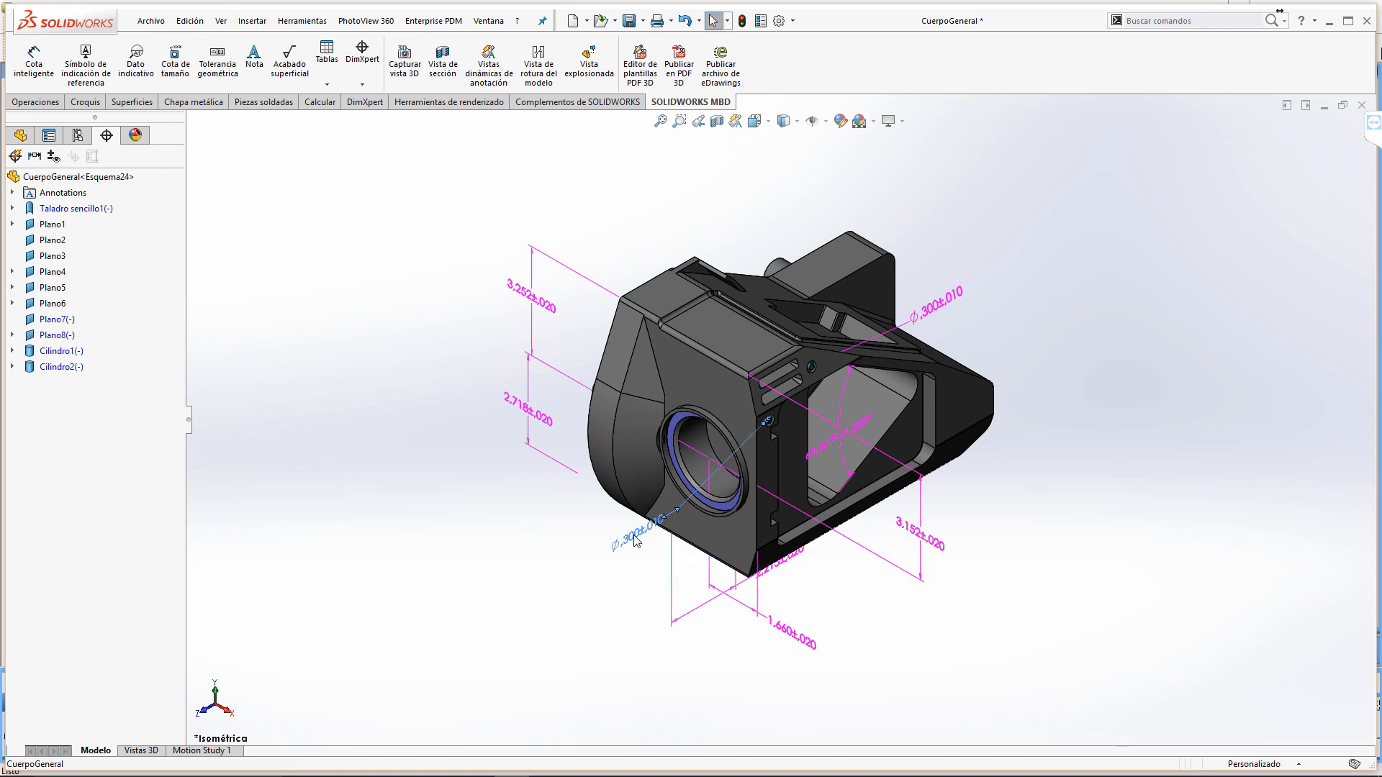
pyautogui.keyDown('ctrl'); pyautogui.click(937, 308); pyautogui.keyUp('ctrl')
pyautogui.rightClick(943, 307)
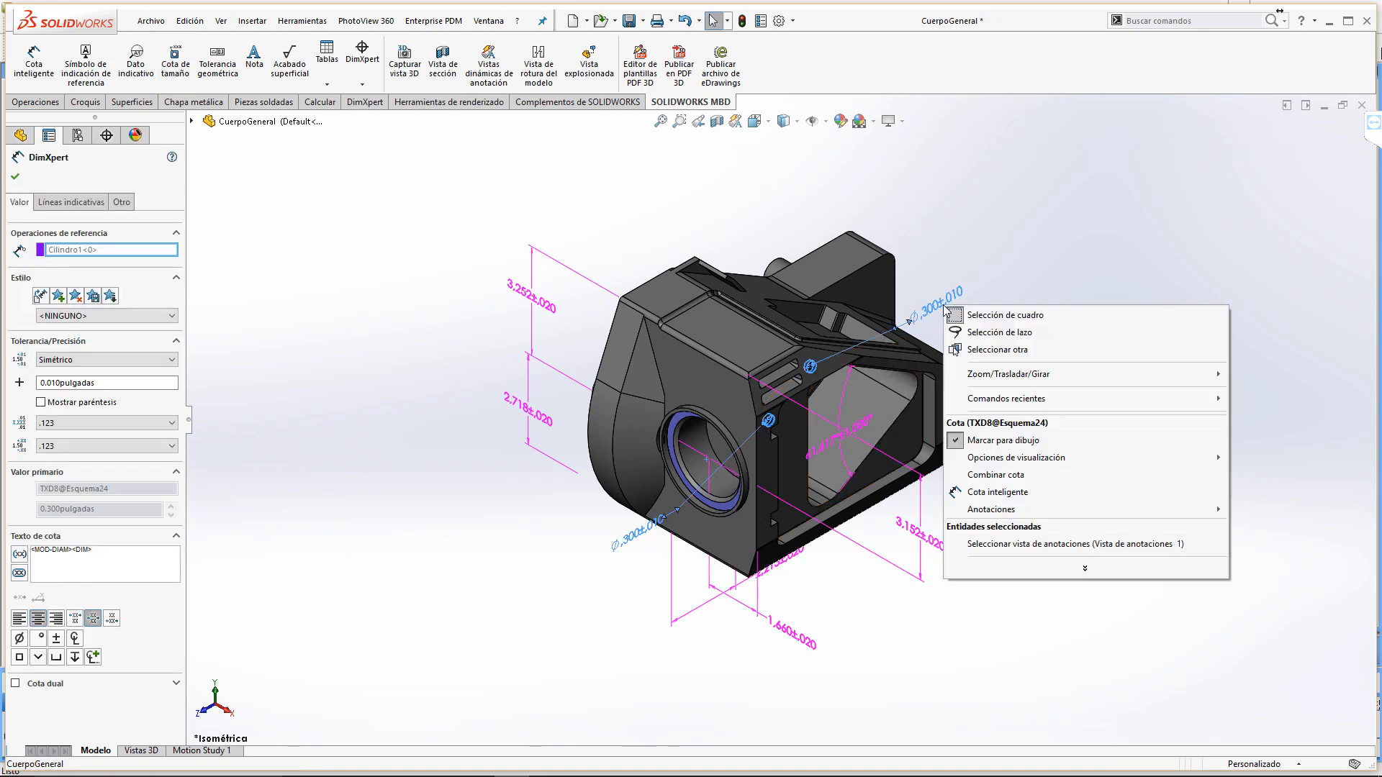
pyautogui.click(998, 476)
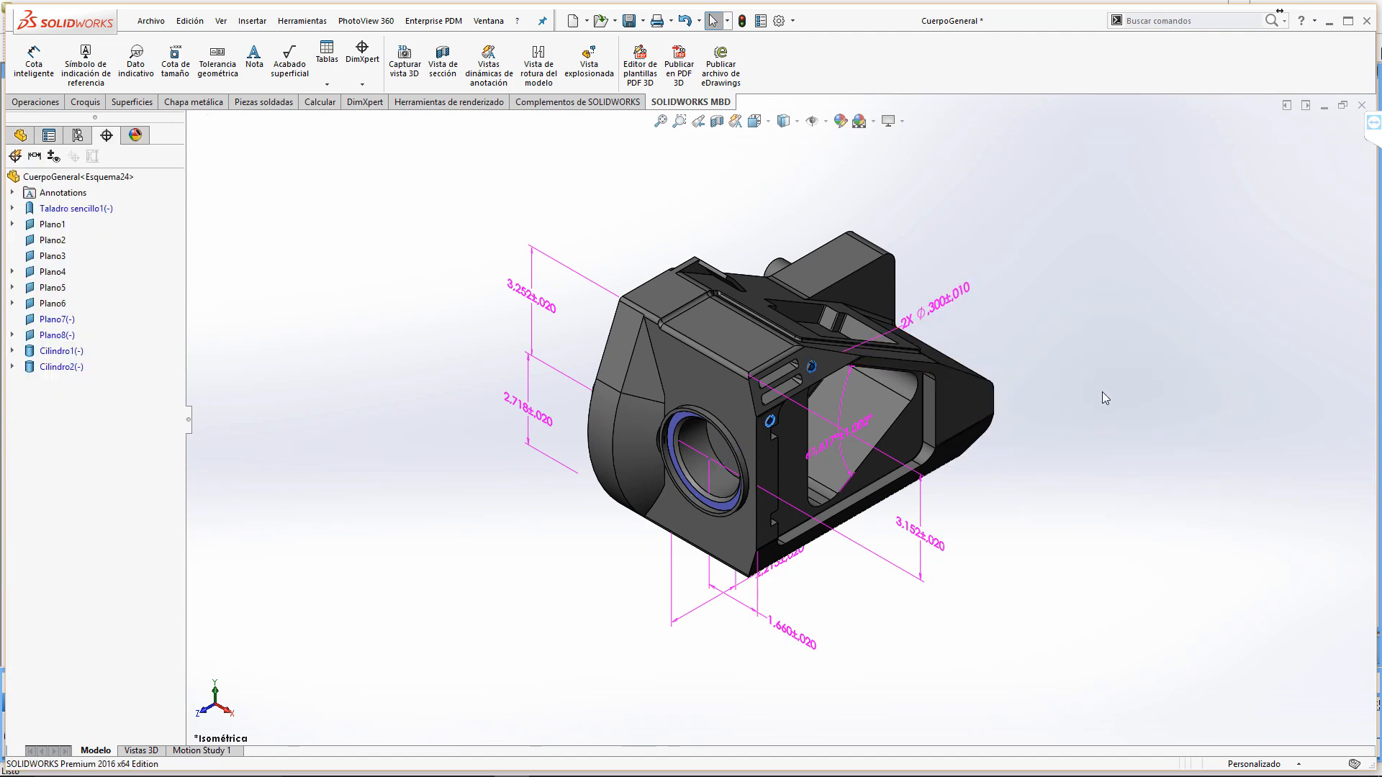
pyautogui.moveTo(960, 313); pyautogui.dragTo(1002, 284)
pyautogui.click(1114, 468)
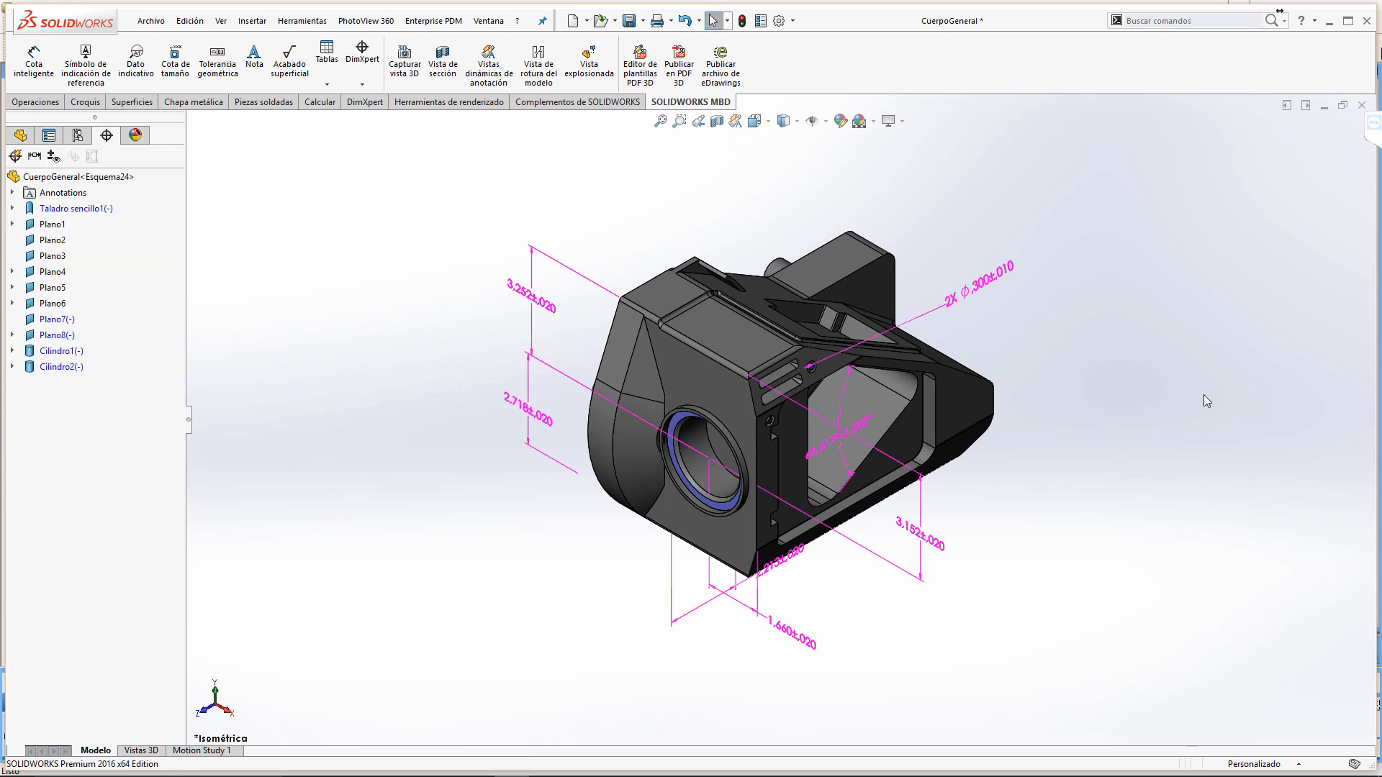
# Step: Expand the list of annotation views and orient the model to the *Front annotation view
pyautogui.moveTo(1064, 468); pyautogui.dragTo(952, 394, button='middle')
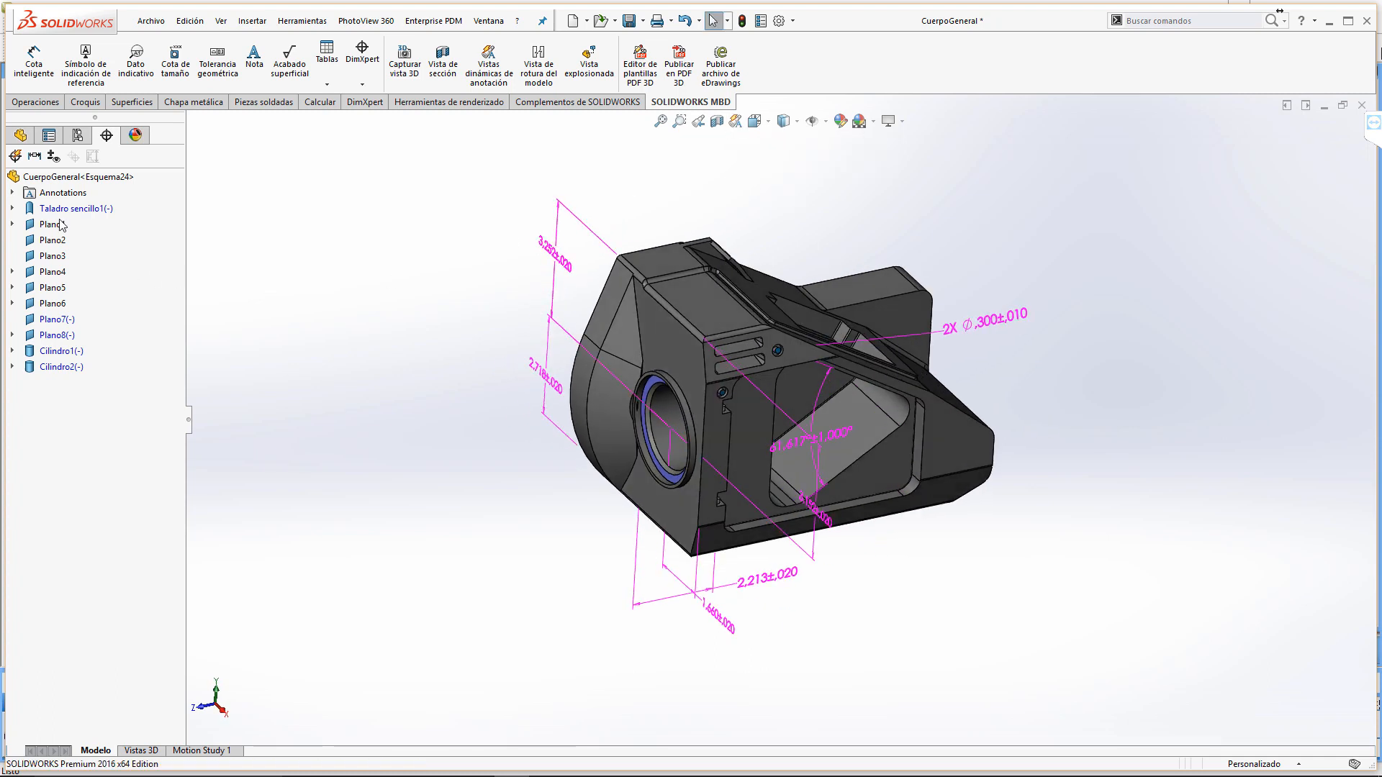
pyautogui.click(10, 190)
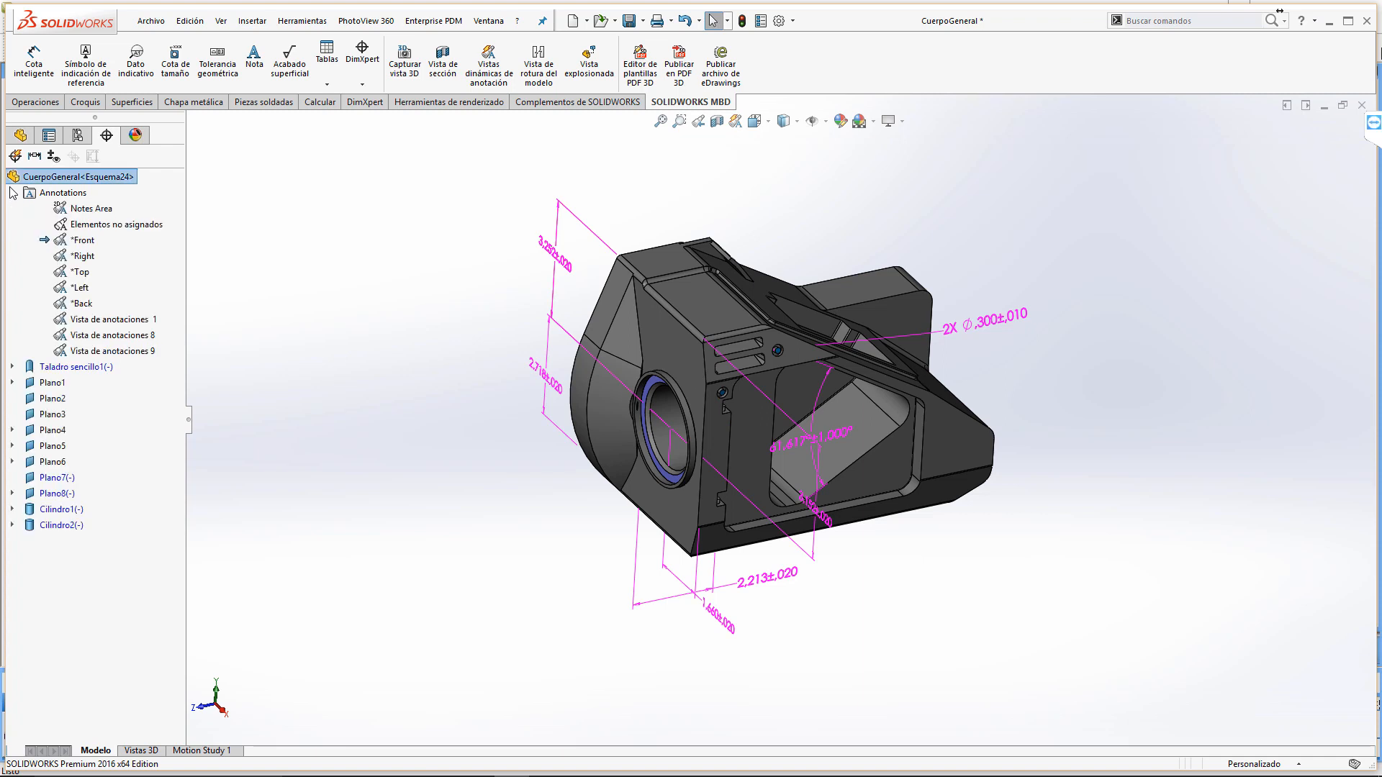
pyautogui.rightClick(85, 245)
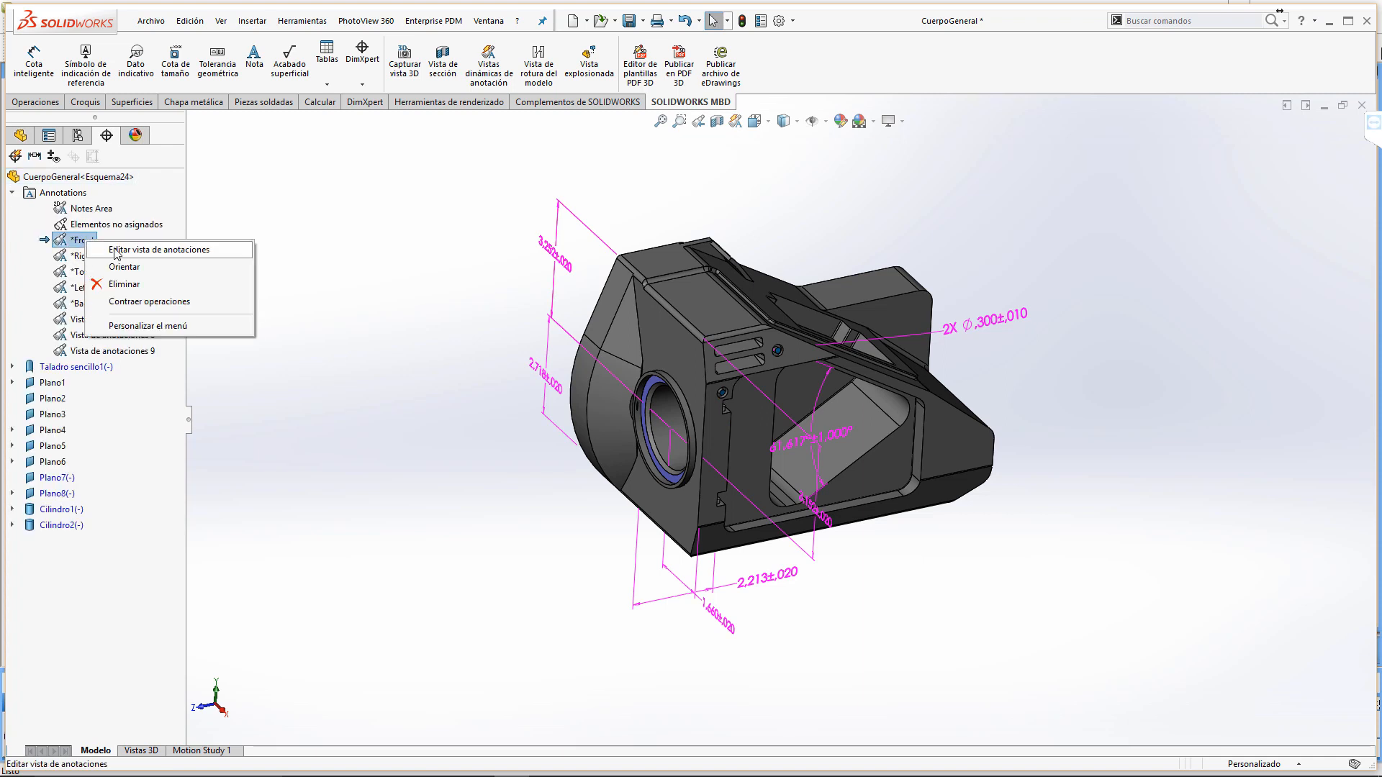
pyautogui.click(125, 267)
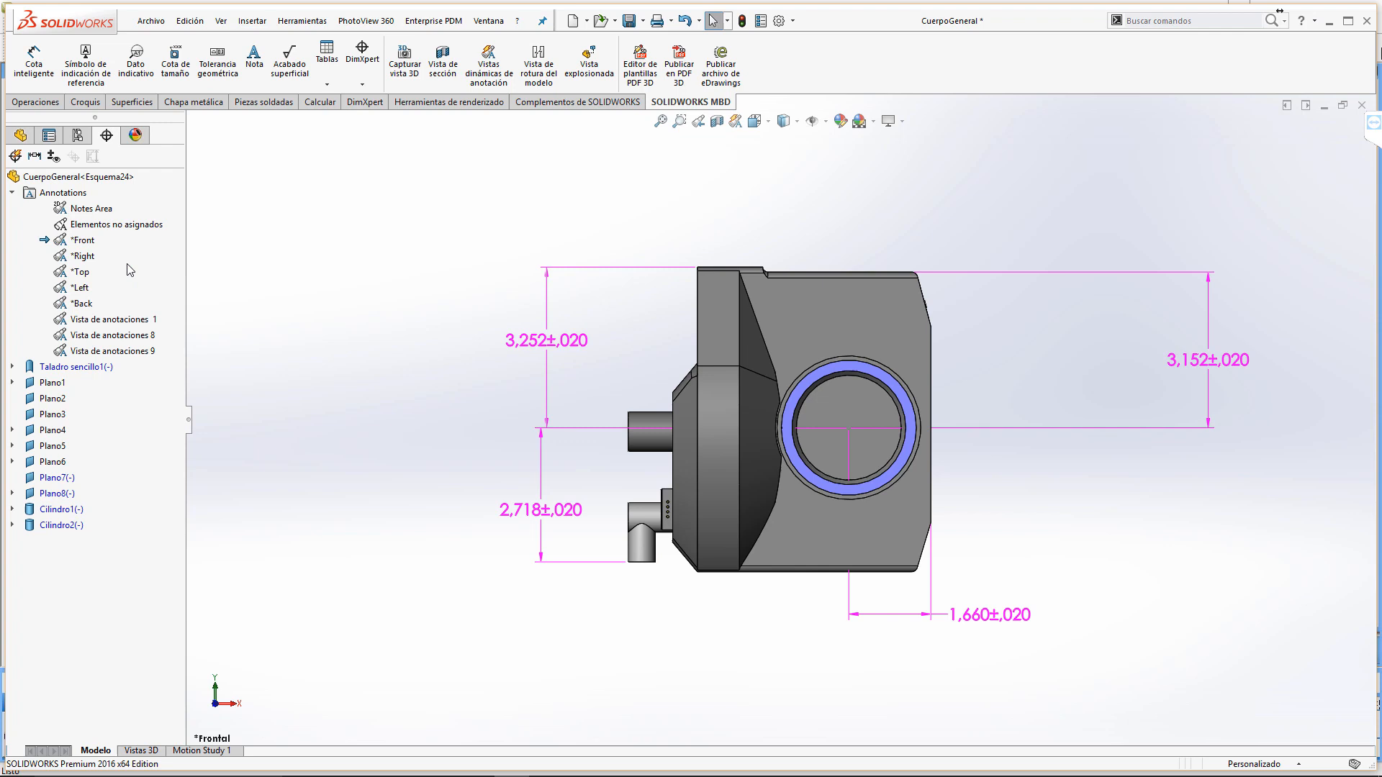
# Step: Activate and reorient to the *Right annotation view, and move the pocket's angle dimension outside the part above its sloped edge
pyautogui.rightClick(84, 261)
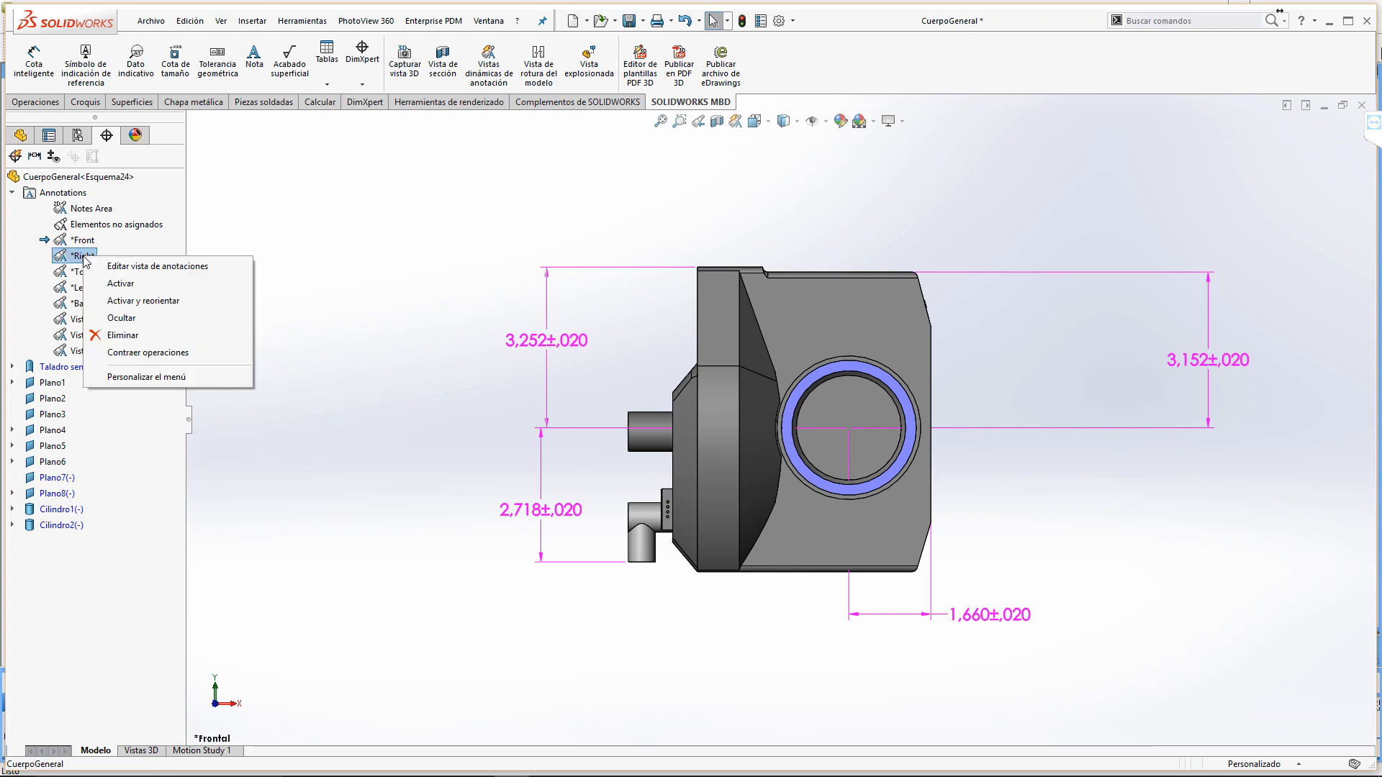
pyautogui.click(126, 299)
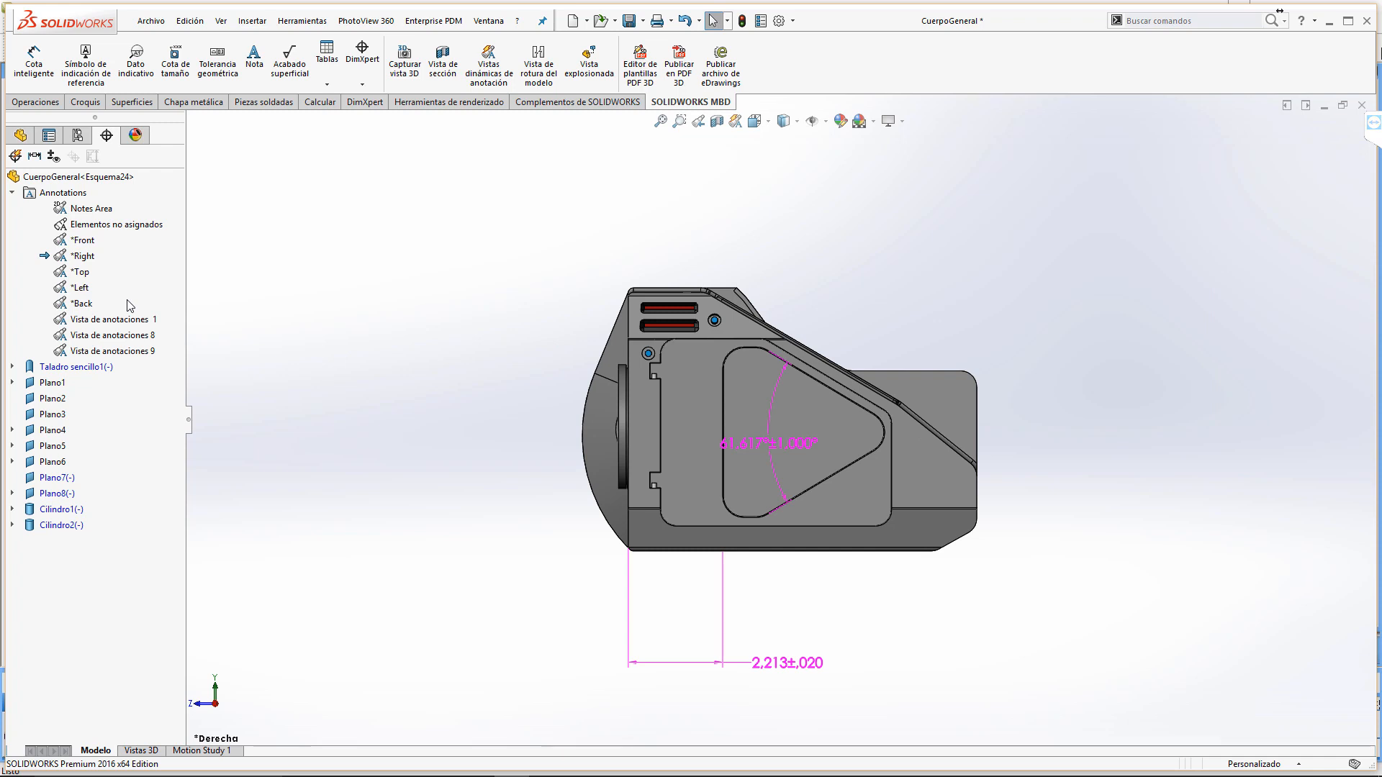
pyautogui.moveTo(749, 444); pyautogui.dragTo(867, 297)
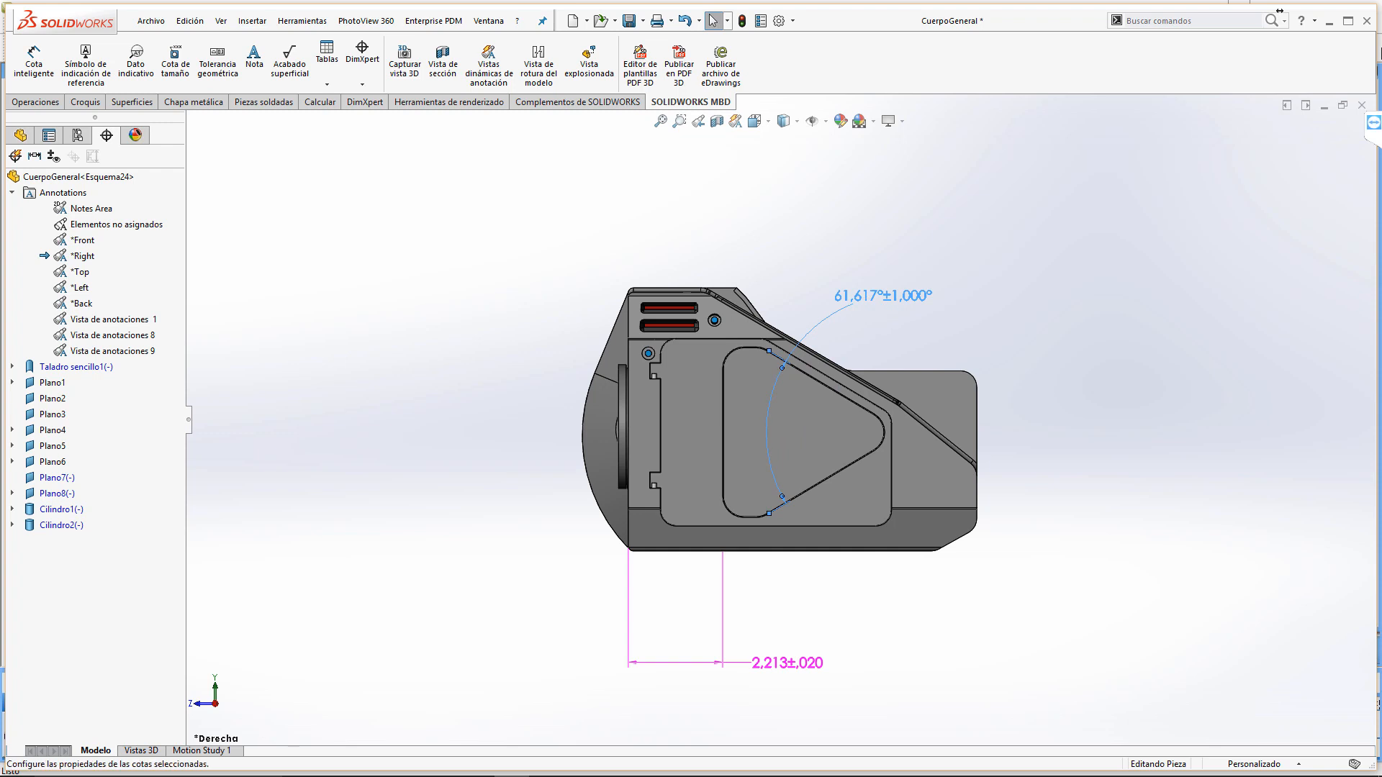
pyautogui.click(465, 275)
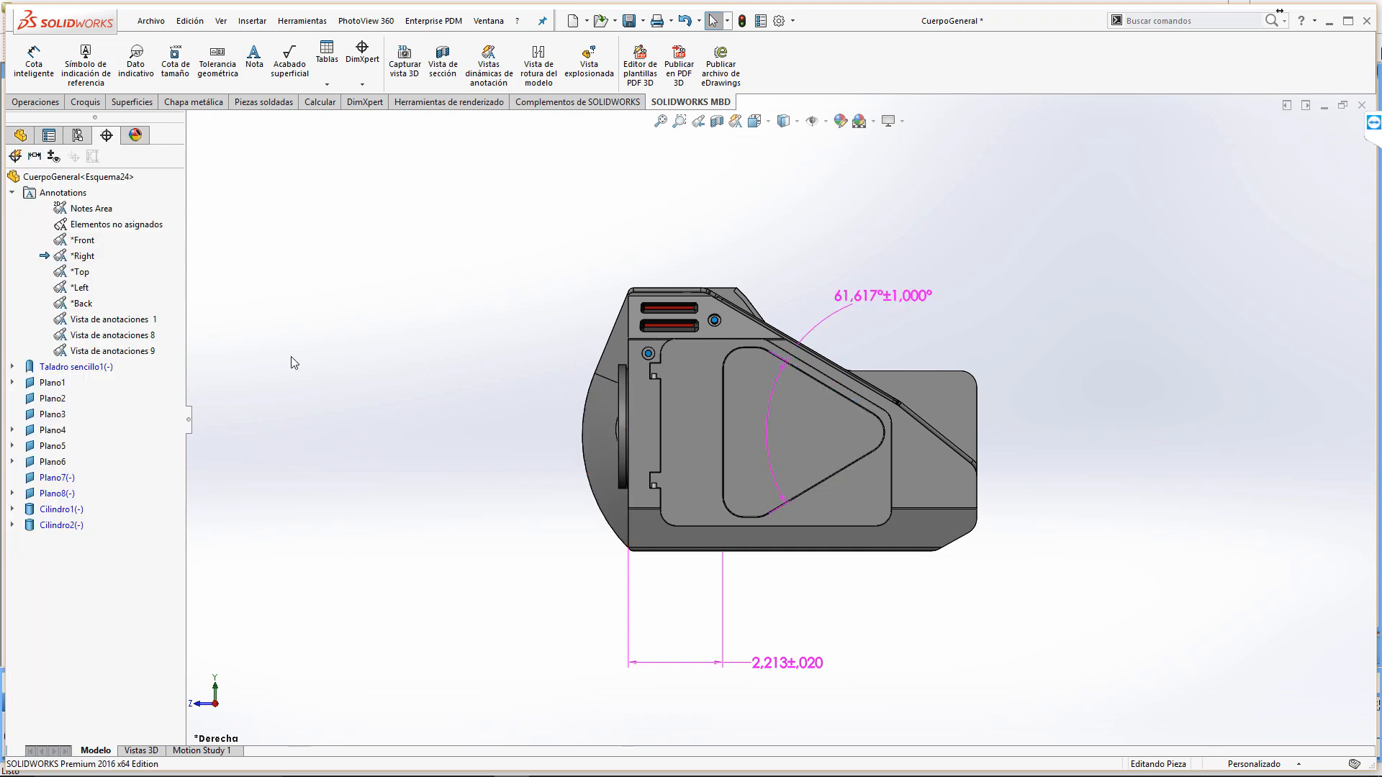
# Step: Turn on dynamic annotation views and rotate the model until its front dimensions are shown
pyautogui.click(735, 120)
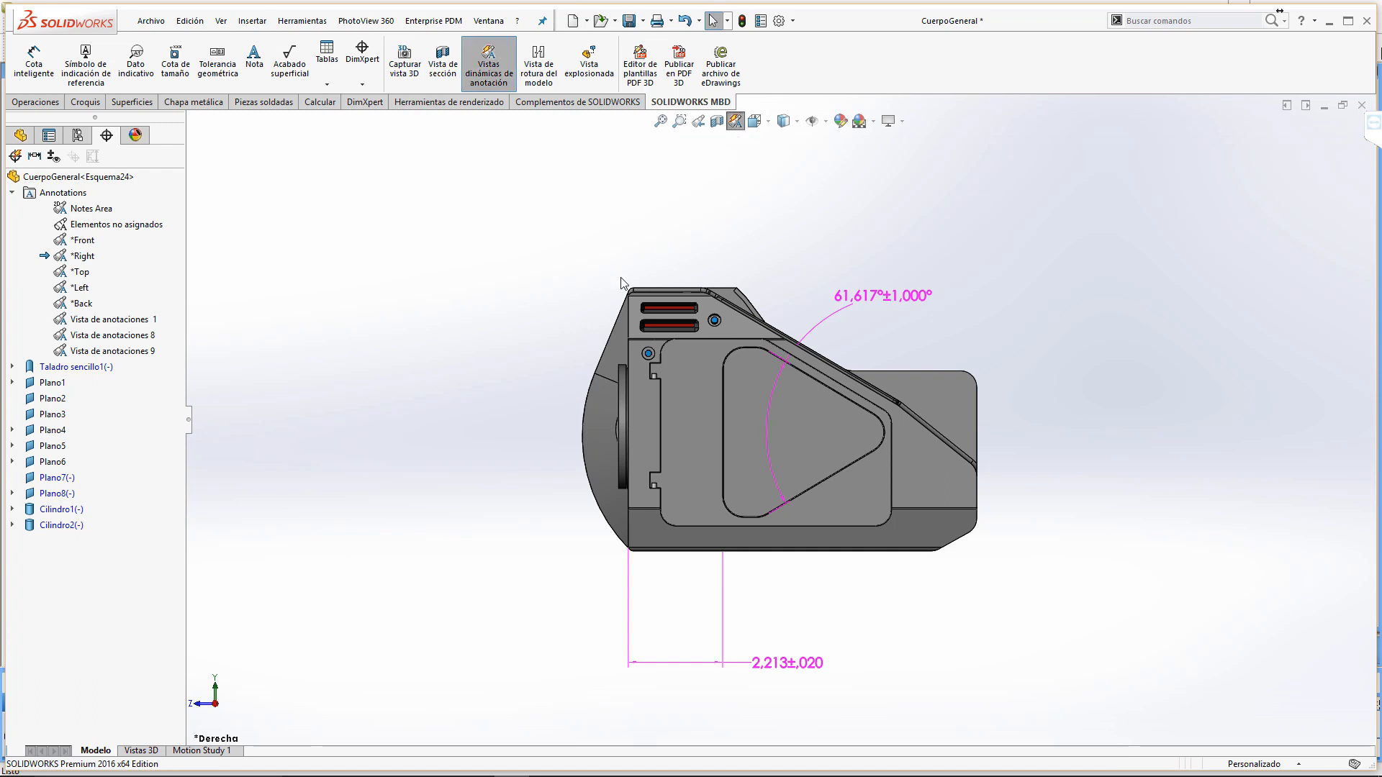
pyautogui.moveTo(525, 301); pyautogui.dragTo(1218, 565, button='middle')
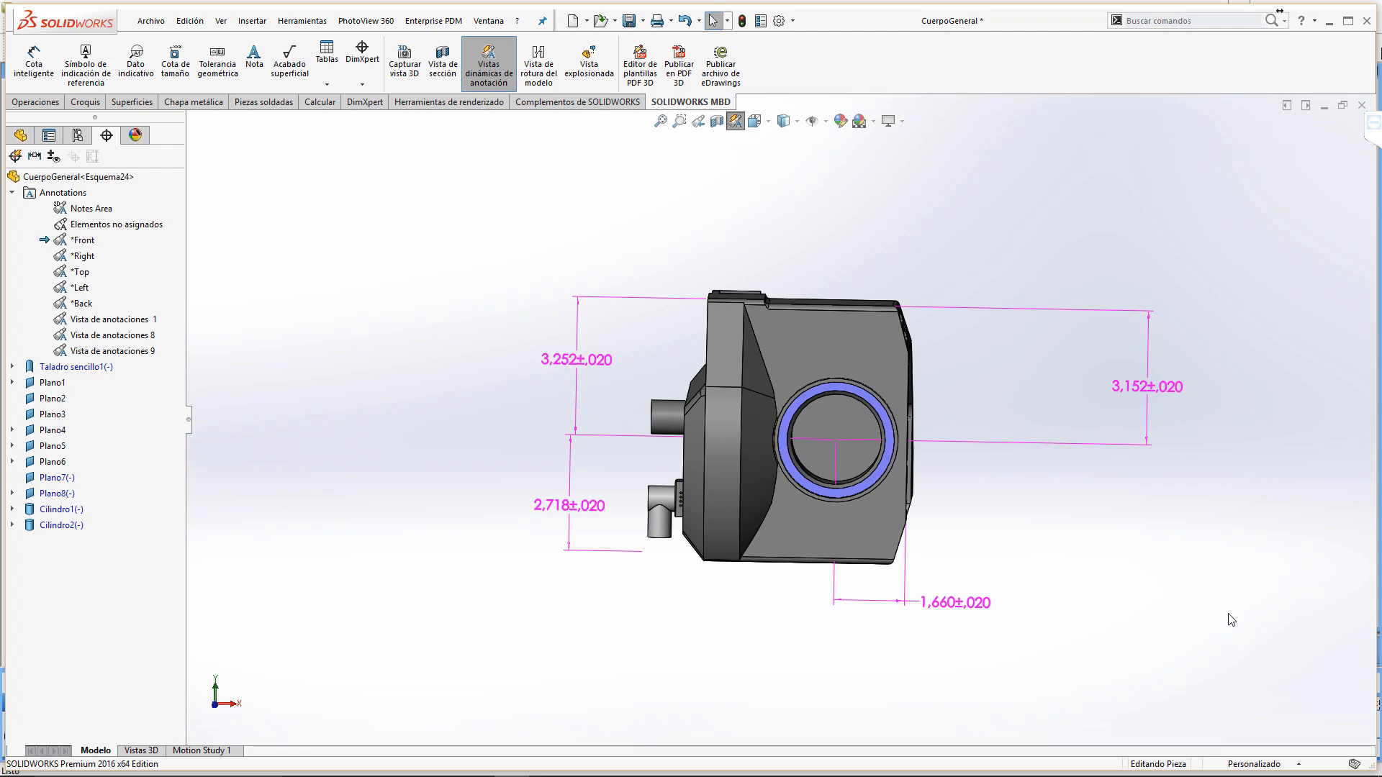
# Step: Give the dimension between the large bore and the higher top step a bilateral tolerance, with two decimals for both value and tolerance
pyautogui.click(587, 362)
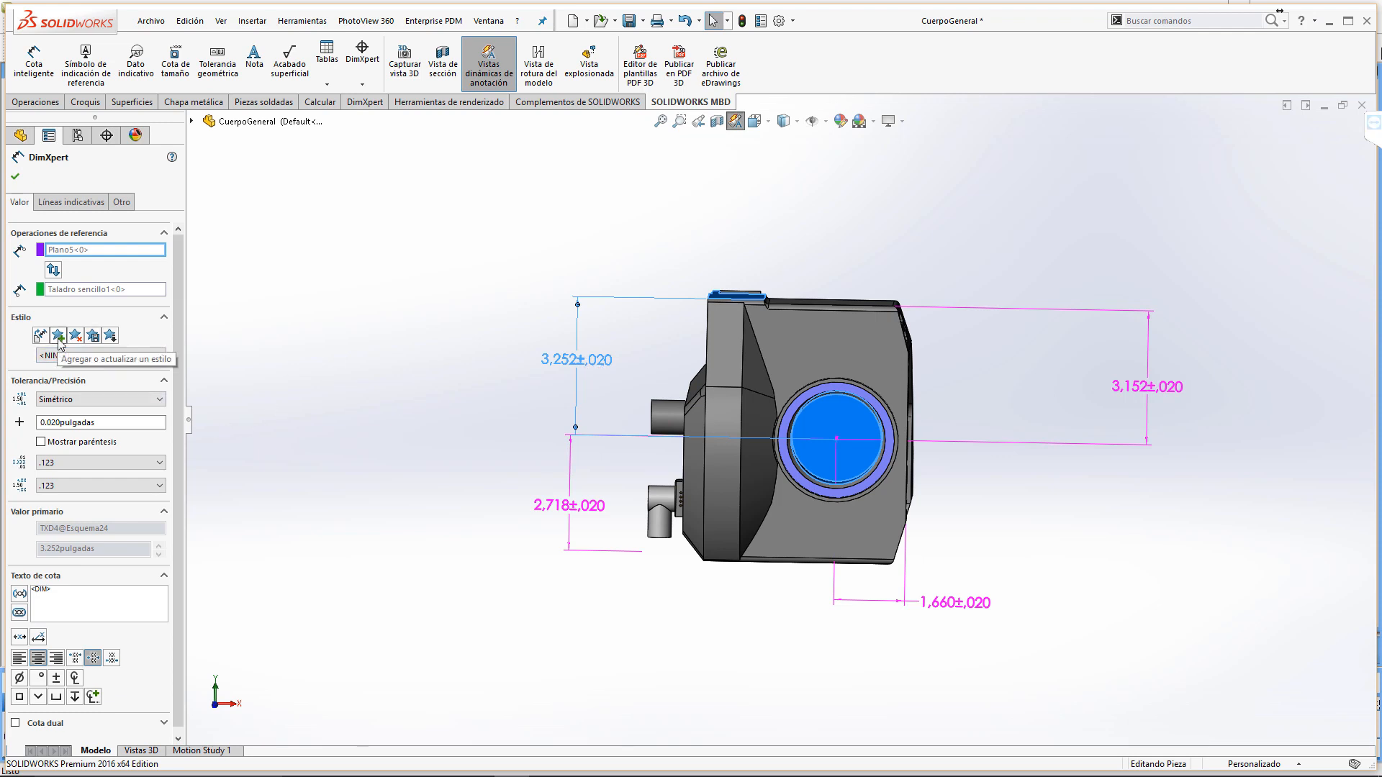
pyautogui.click(66, 401)
pyautogui.click(58, 422)
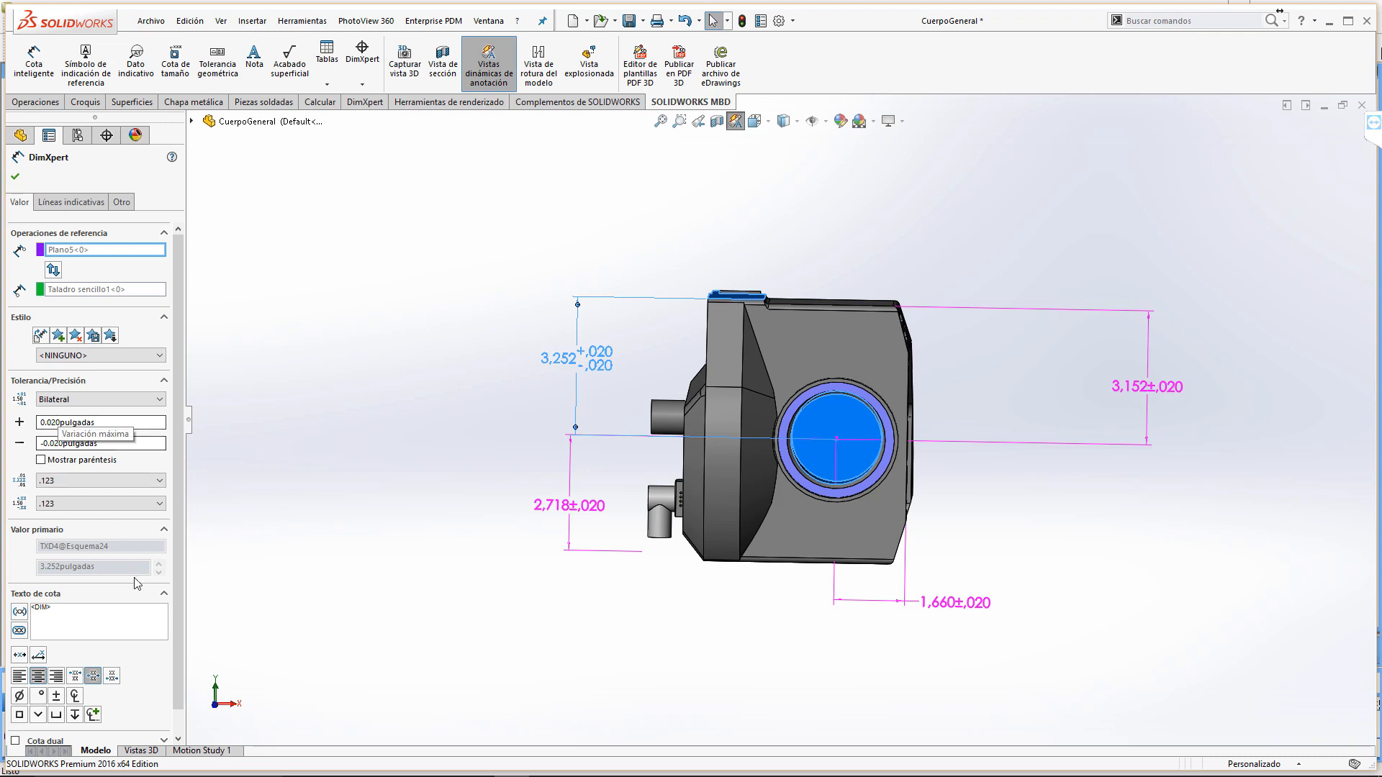
pyautogui.click(101, 480)
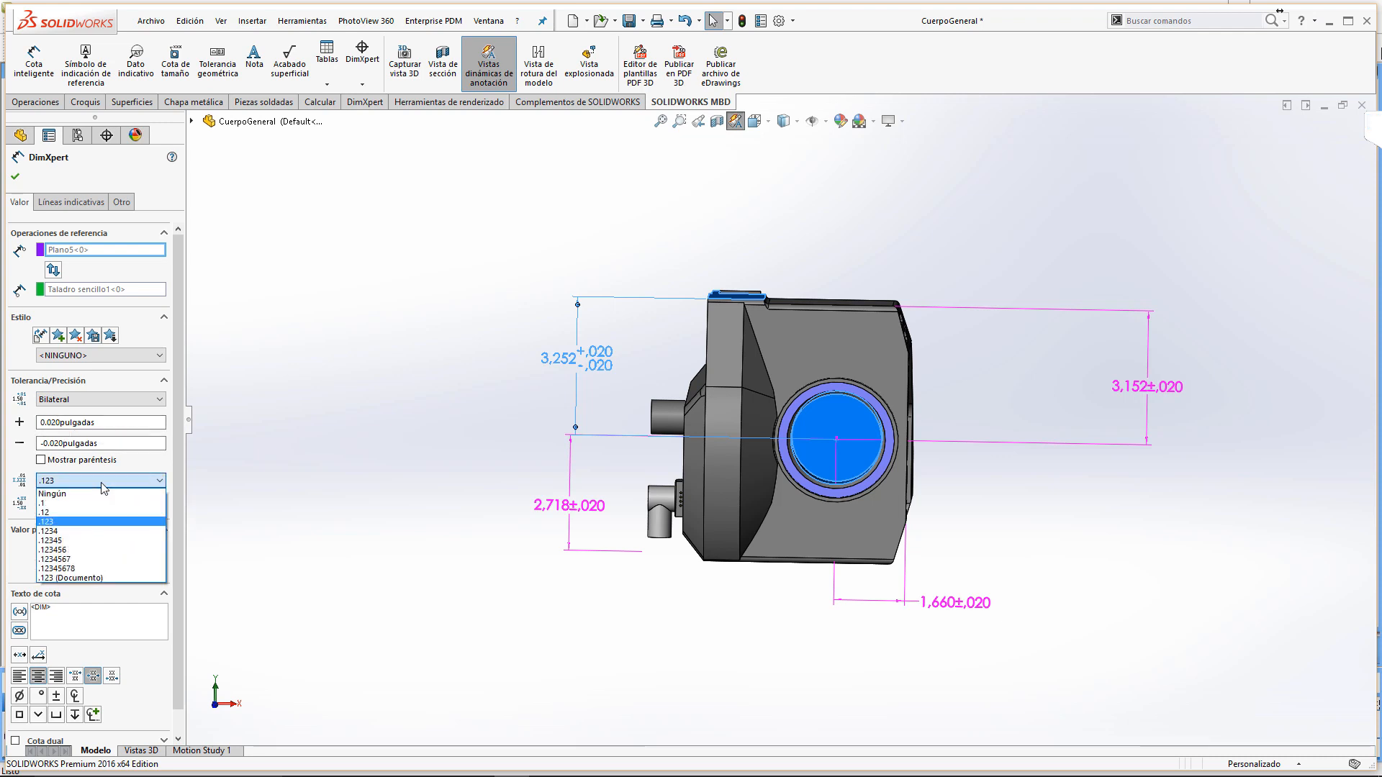
pyautogui.click(67, 513)
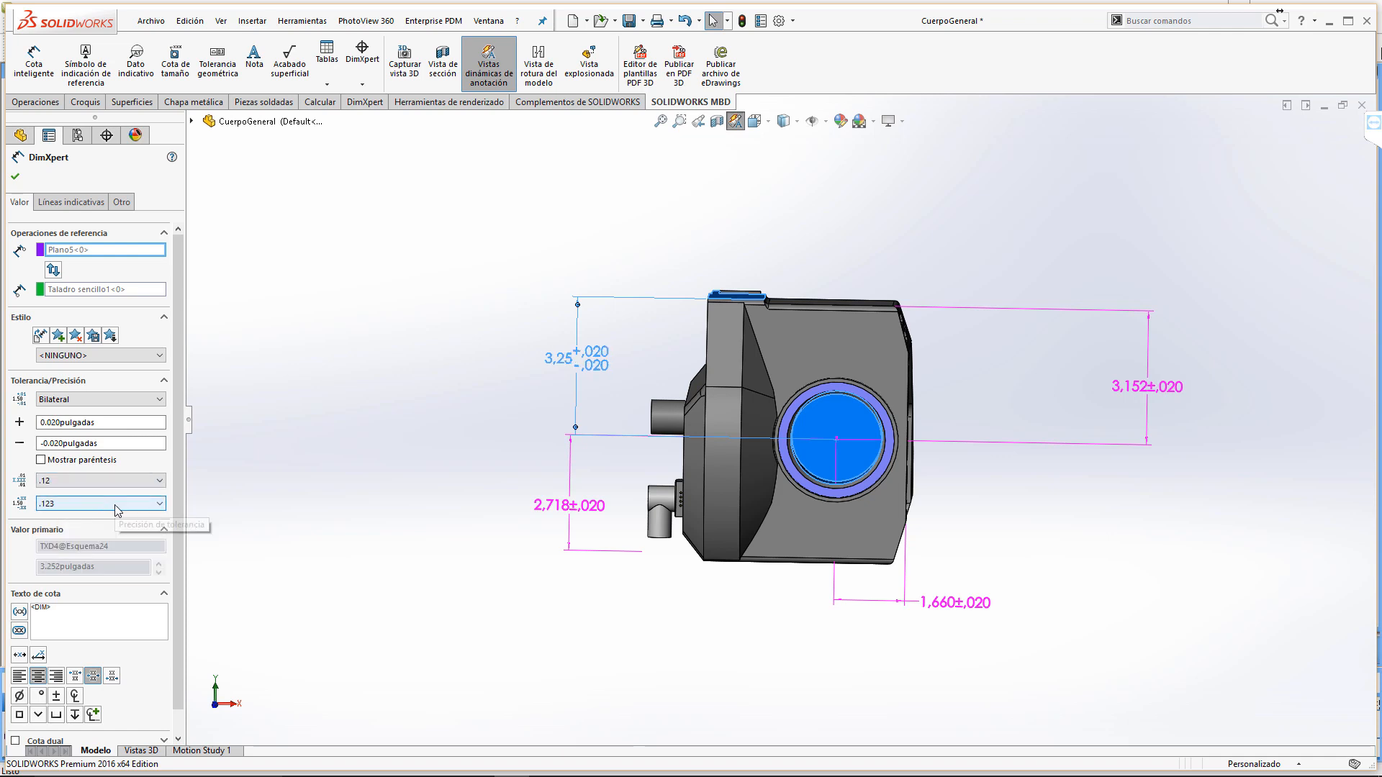
pyautogui.click(114, 504)
pyautogui.click(72, 526)
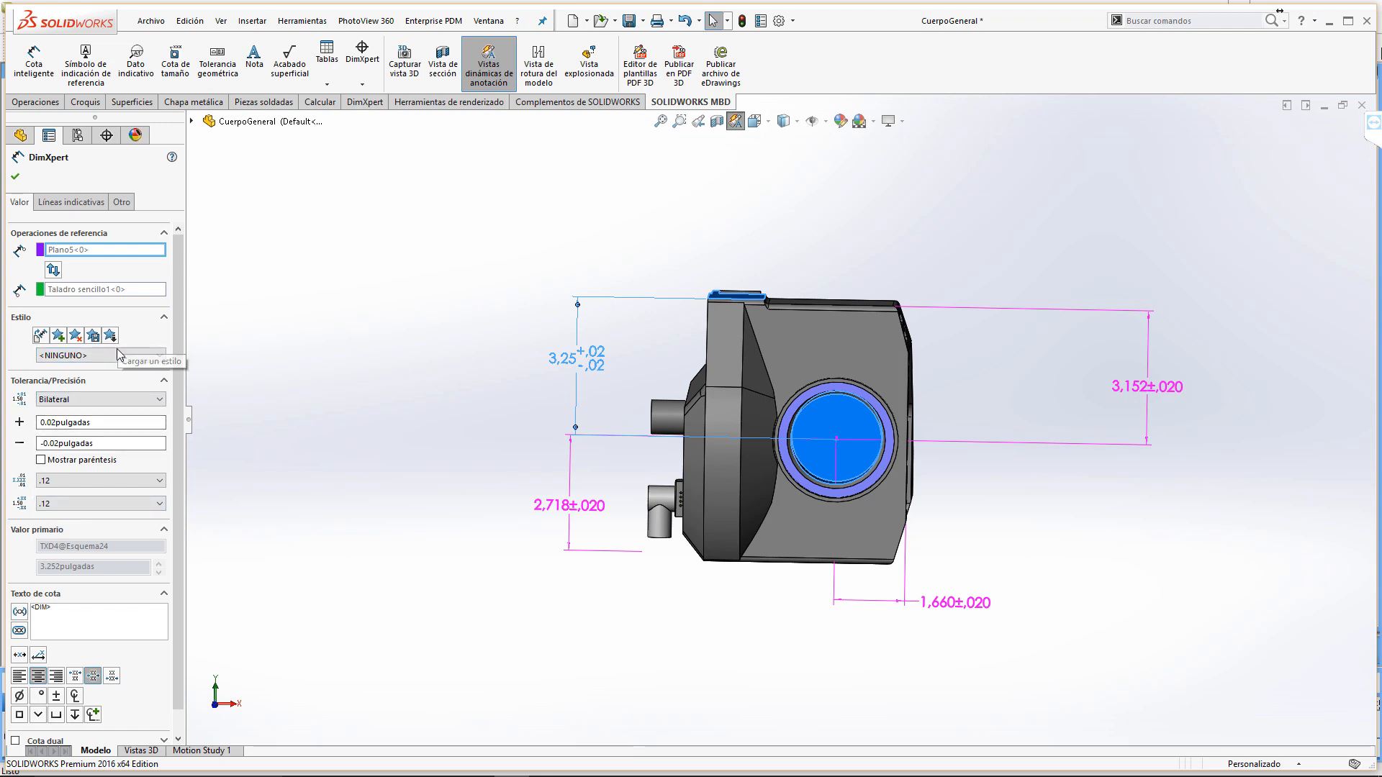
# Step: Save the edited dimension's format as a new style named "Plantilla 1"
pyautogui.click(59, 336)
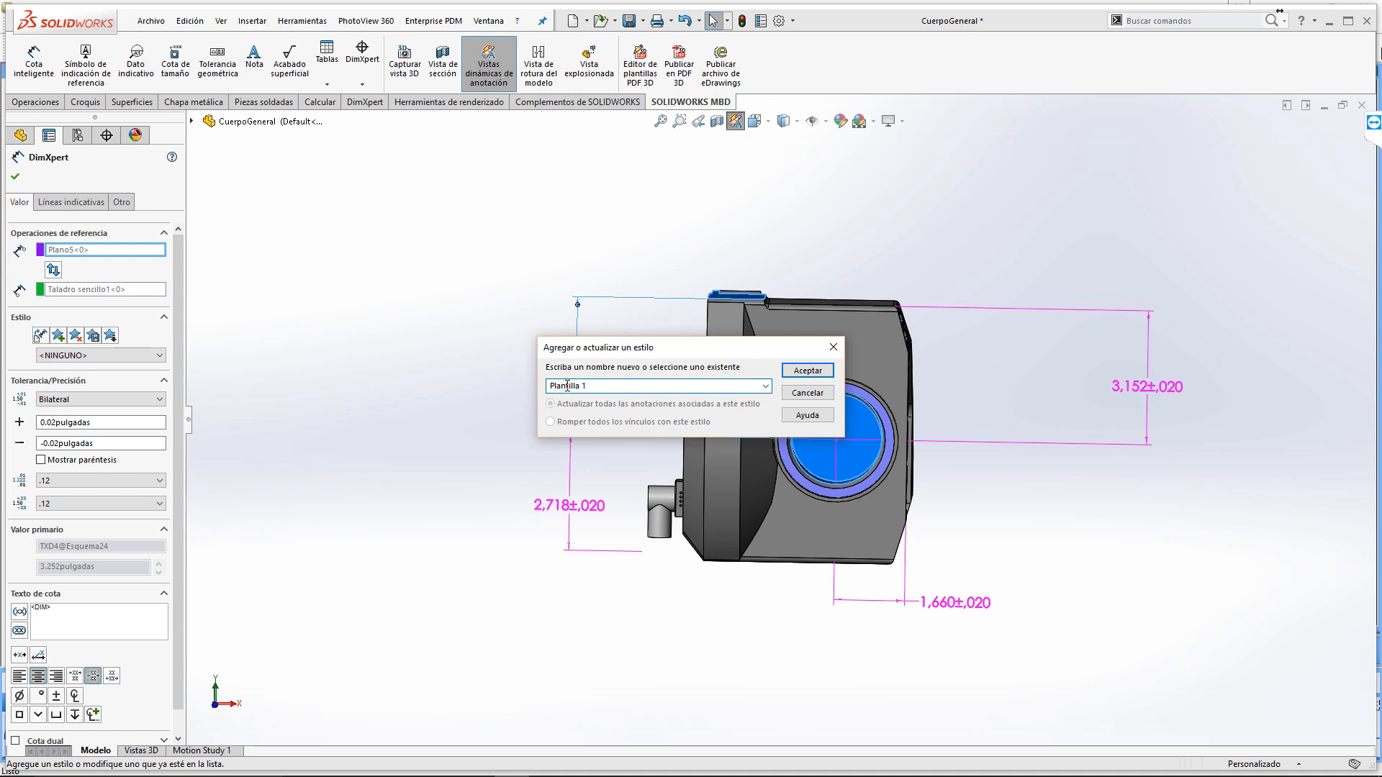
pyautogui.click(807, 370)
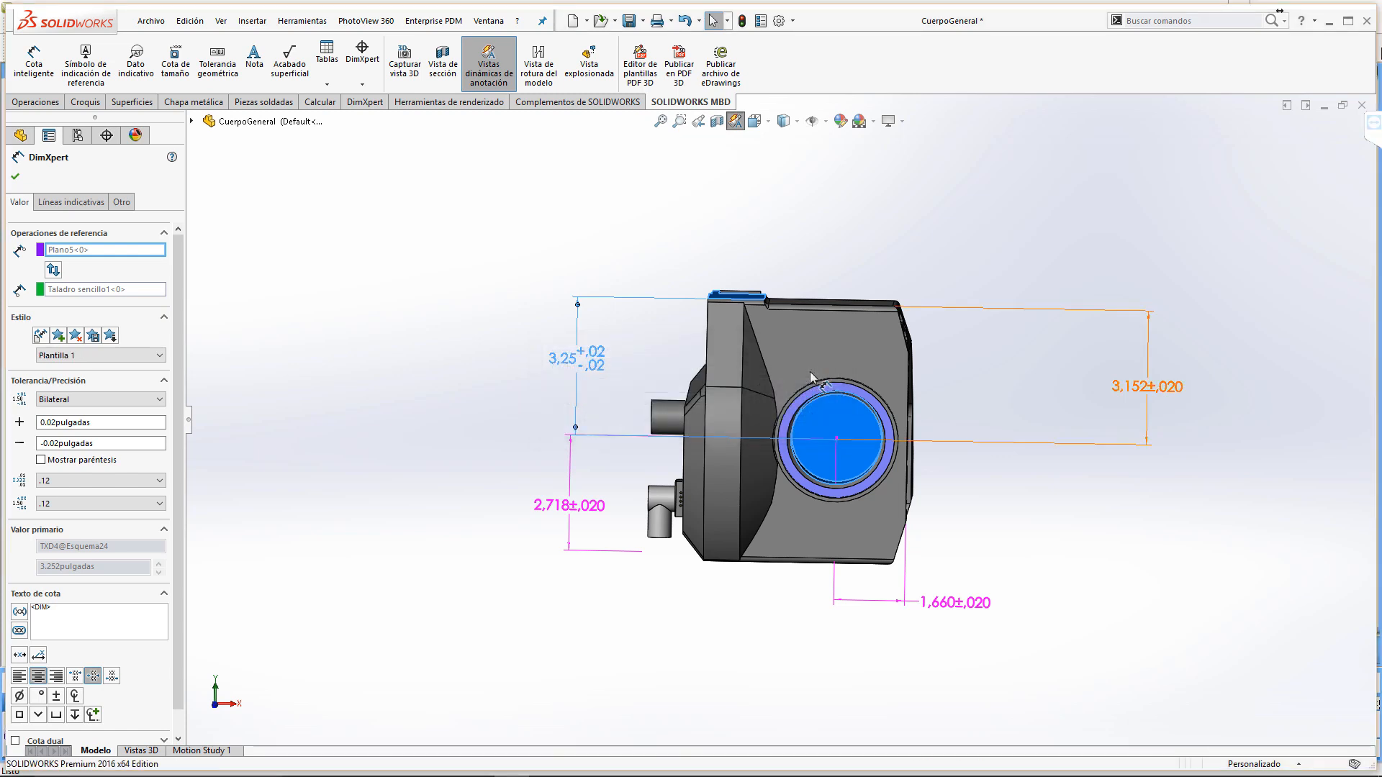
pyautogui.click(463, 398)
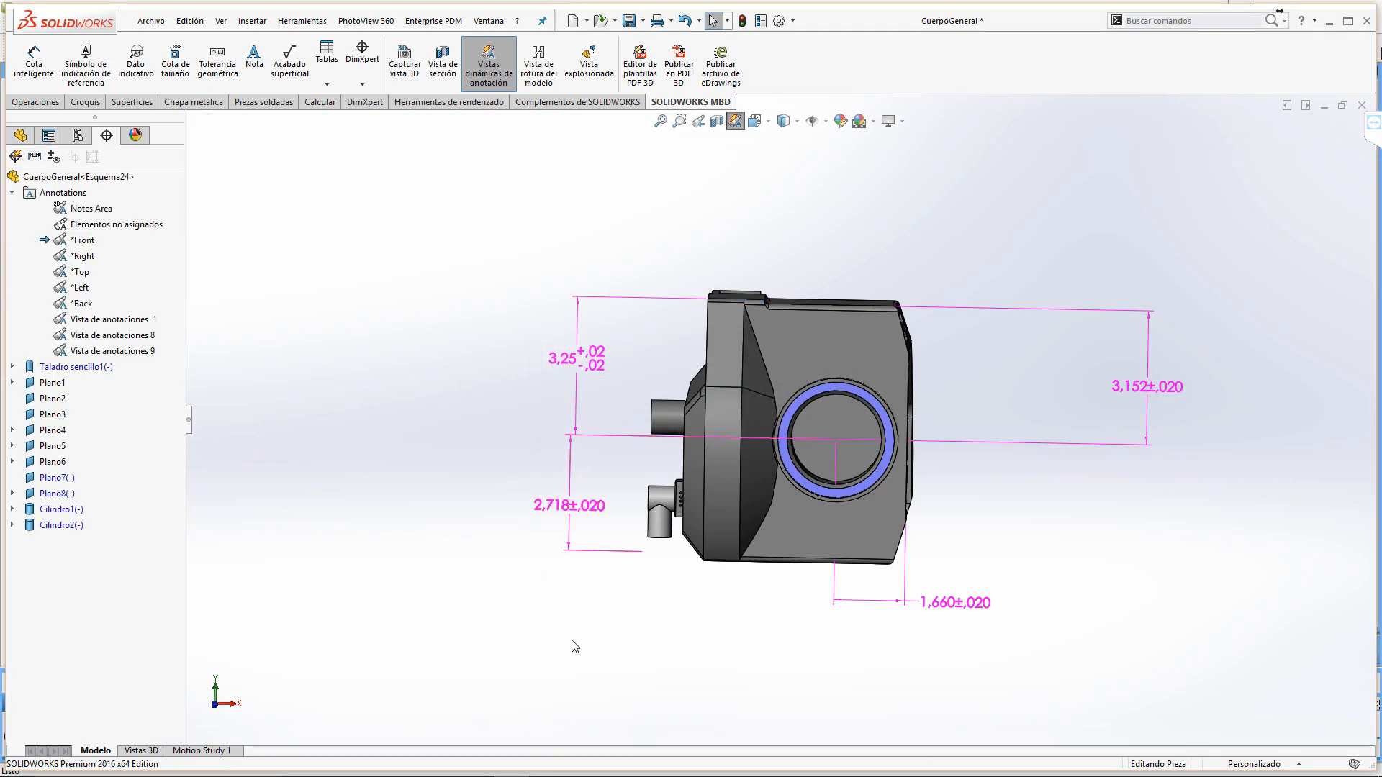
# Step: Apply the Plantilla 1 style to the other three dimensions in the front view together
pyautogui.click(588, 526)
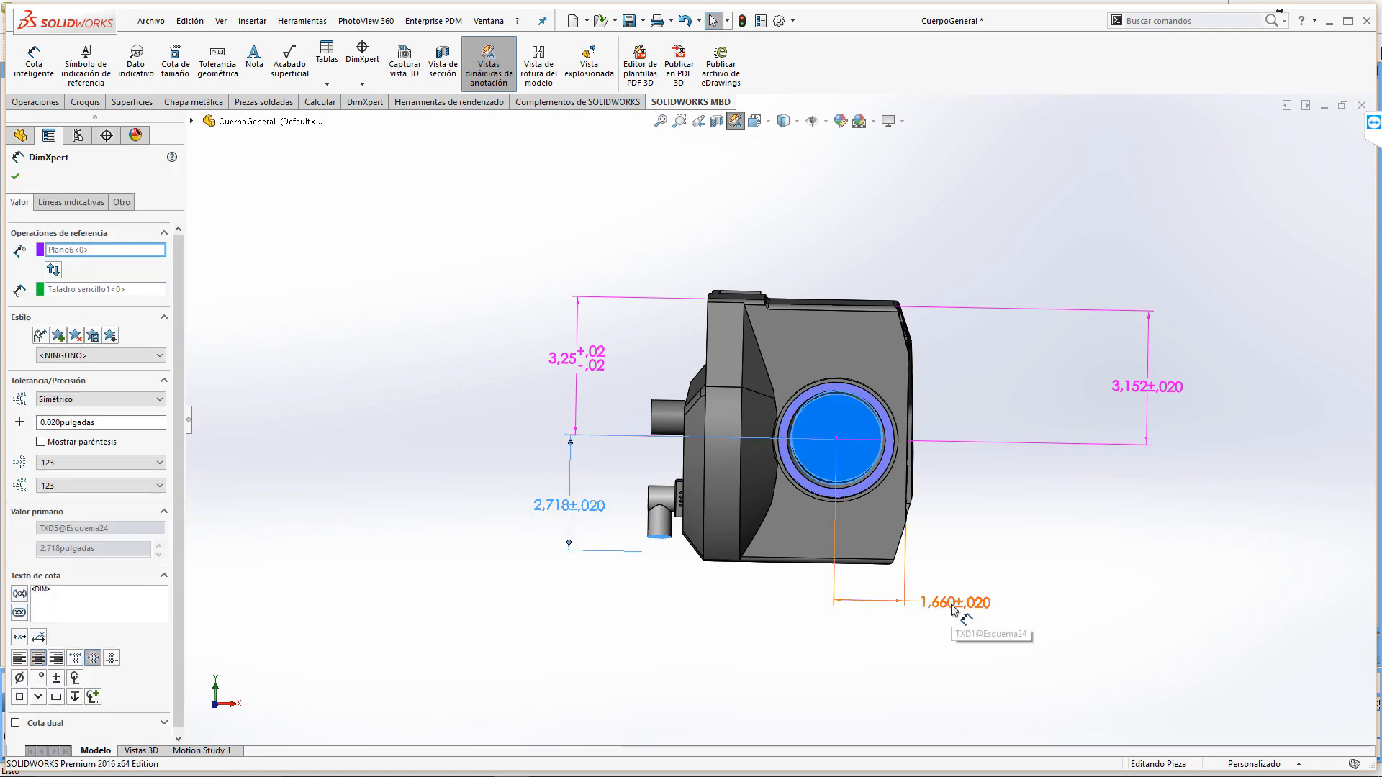
pyautogui.keyDown('ctrl'); pyautogui.click(953, 604); pyautogui.keyUp('ctrl')
pyautogui.keyDown('ctrl'); pyautogui.click(1146, 387); pyautogui.keyUp('ctrl')
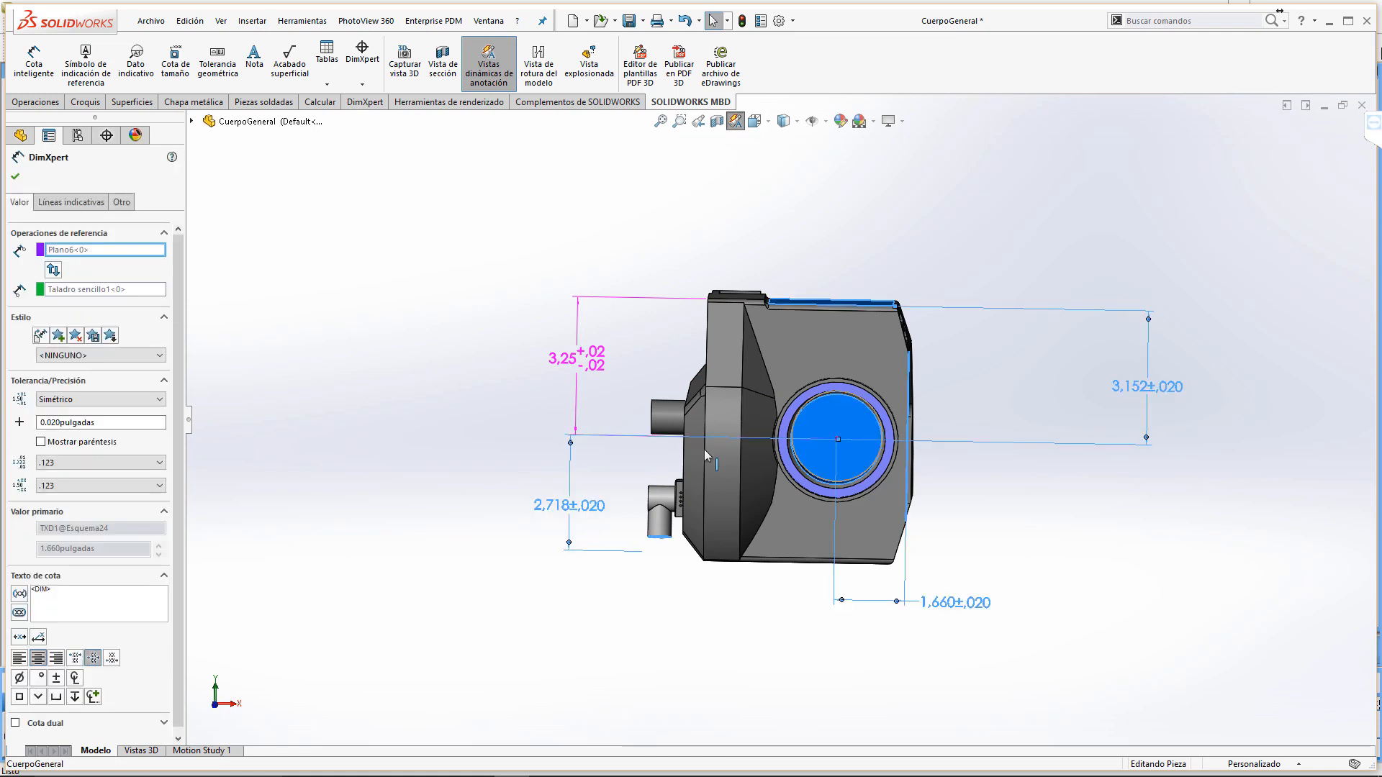
pyautogui.click(97, 355)
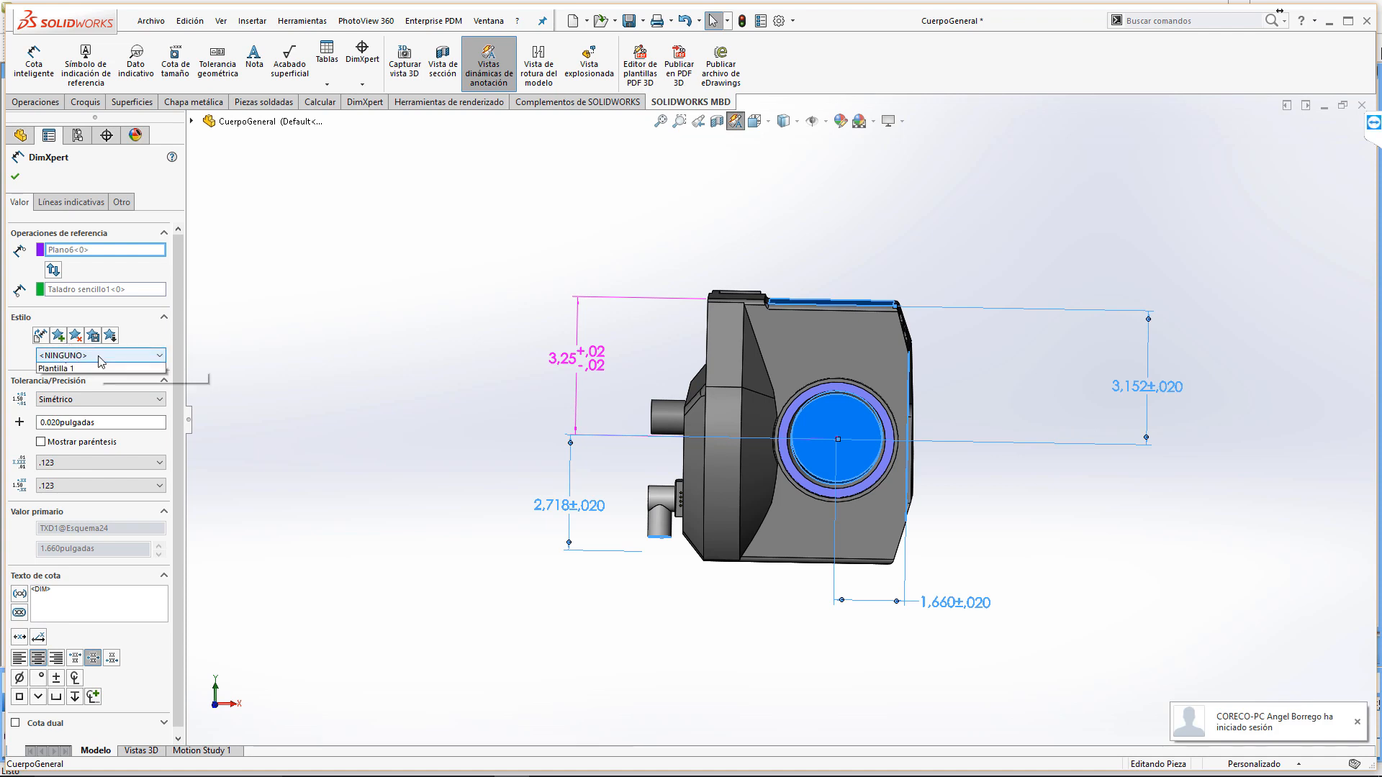
pyautogui.click(79, 388)
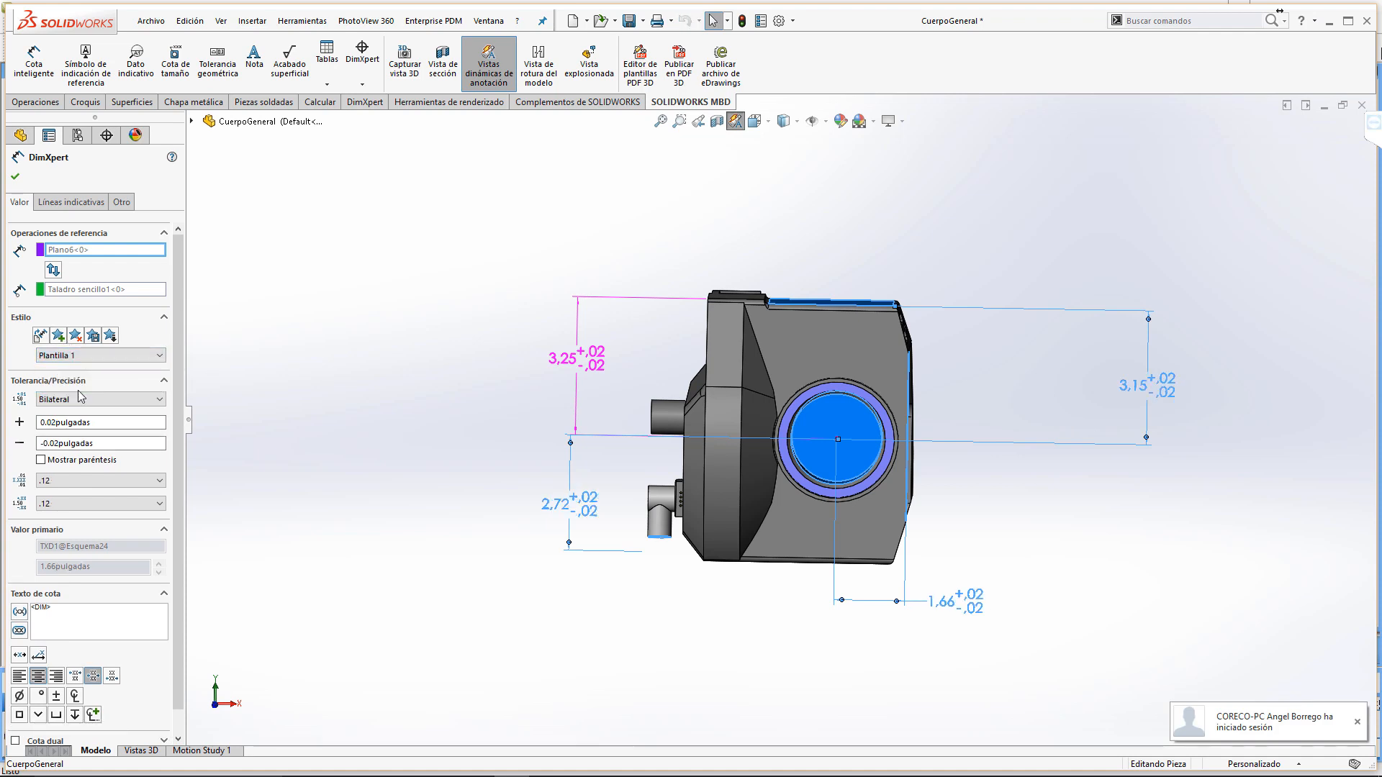
pyautogui.click(991, 641)
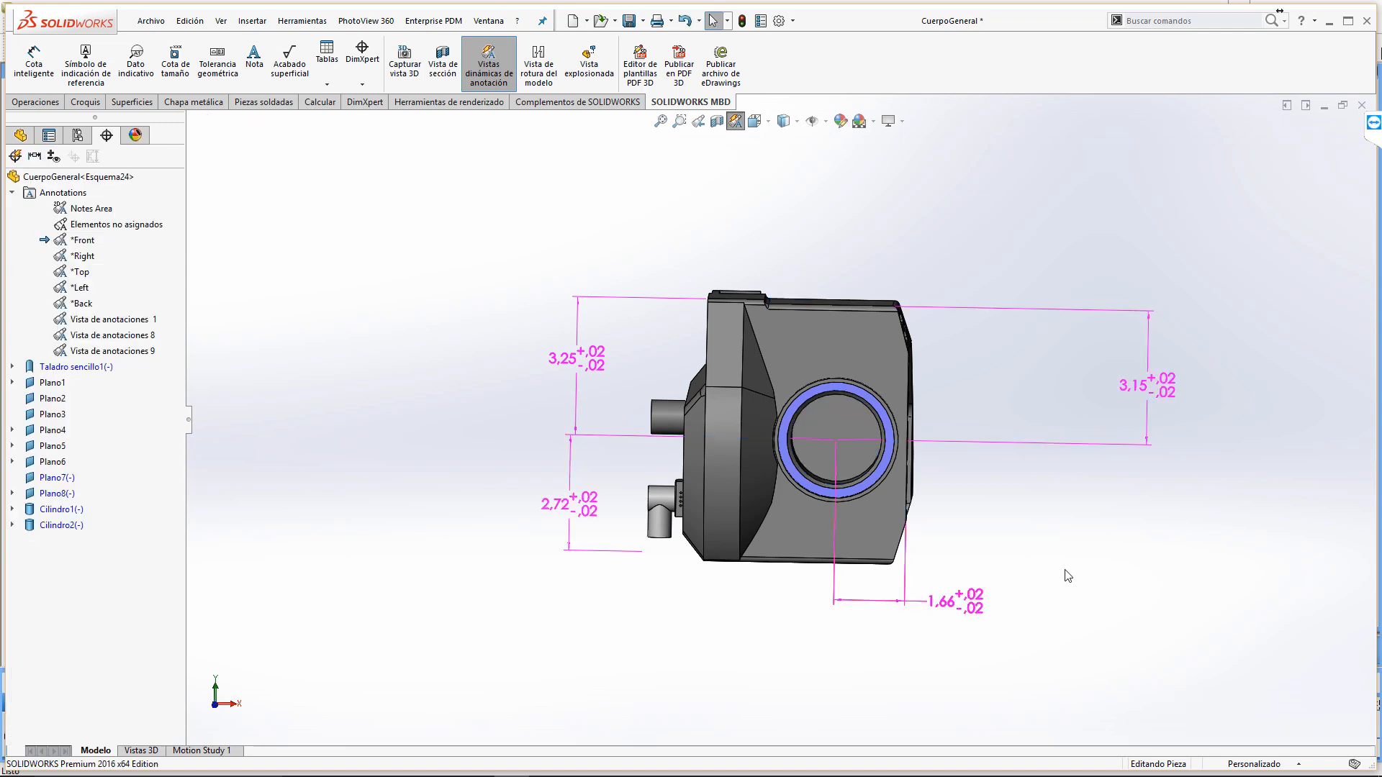
# Step: Rotate the model slightly off the front view and turn off dynamic annotation views
pyautogui.moveTo(1155, 580); pyautogui.dragTo(1068, 476, button='middle')
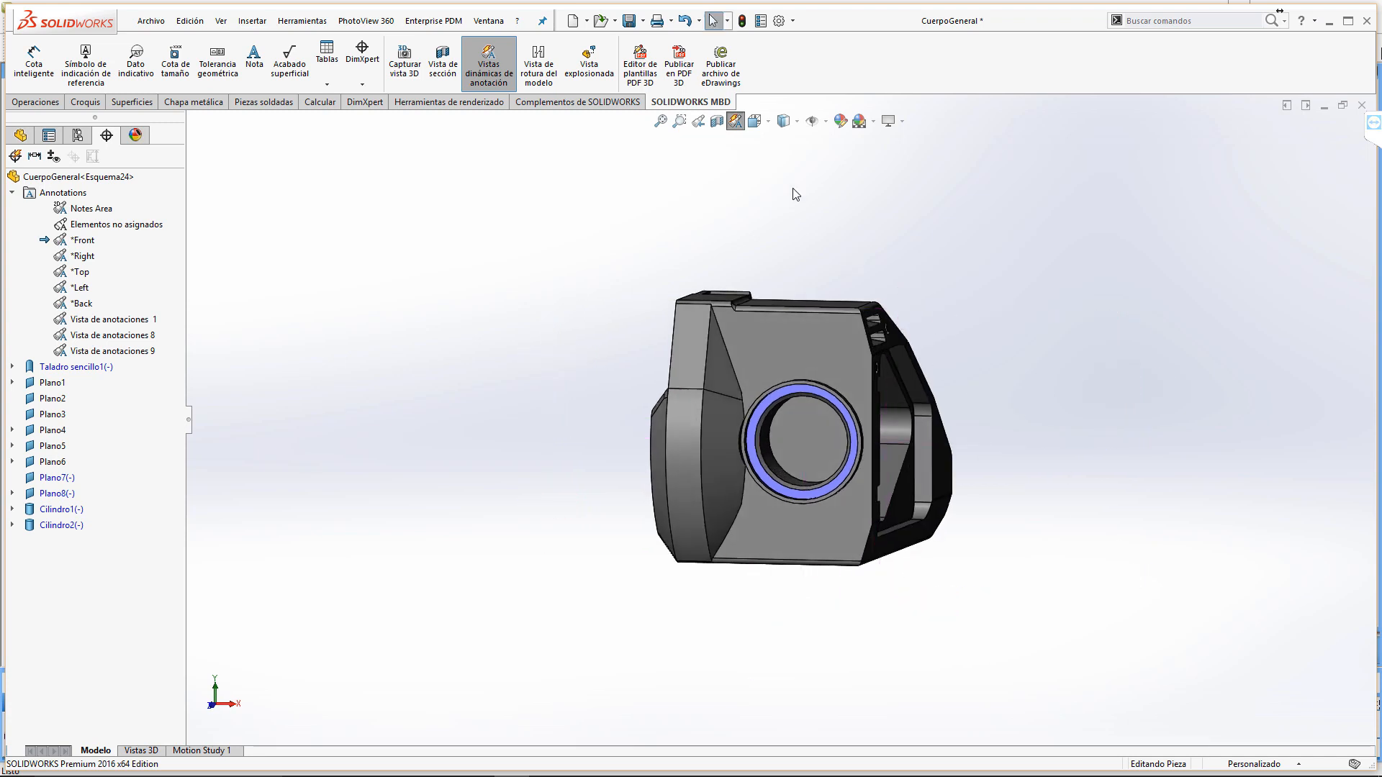
pyautogui.click(735, 120)
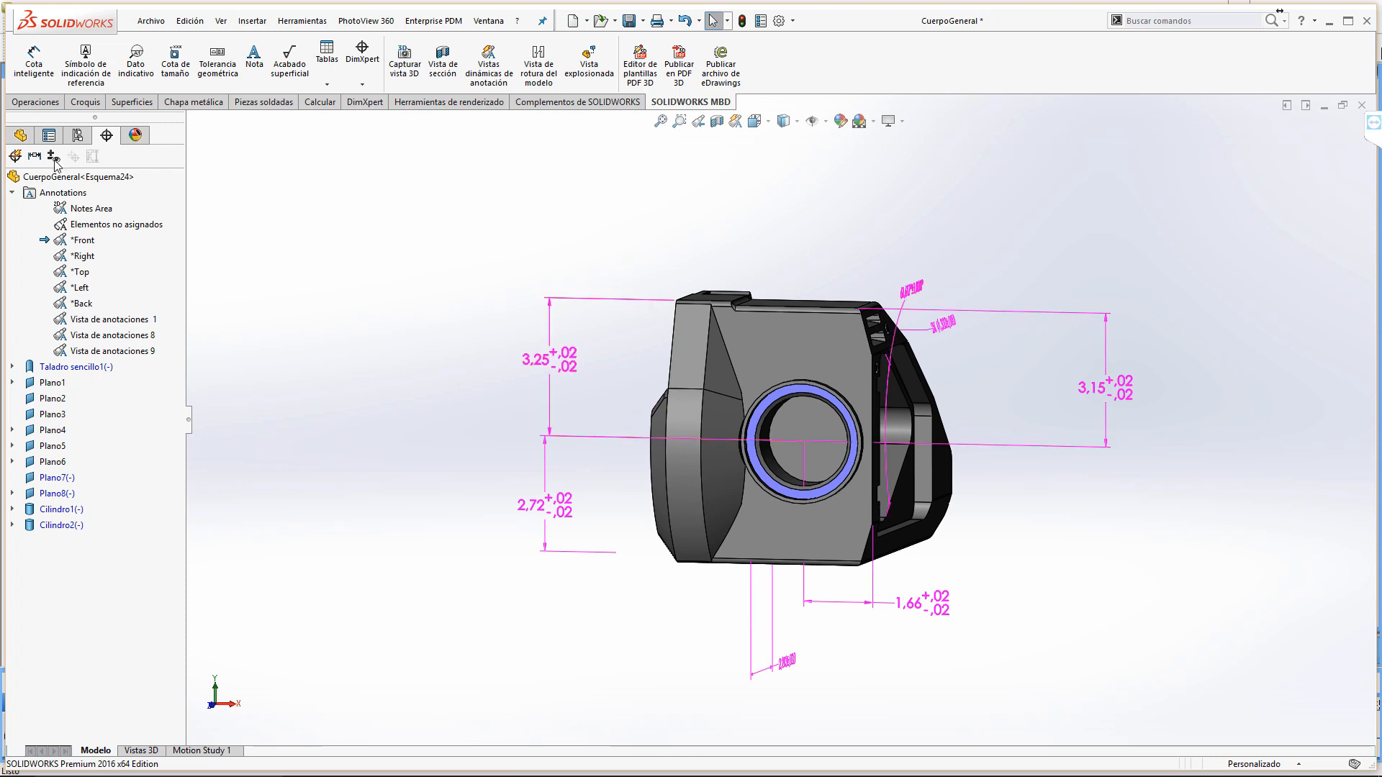
# Step: Start an automatic dimension scheme with the large bore as primary datum and the front face around it as secondary datum
pyautogui.click(18, 156)
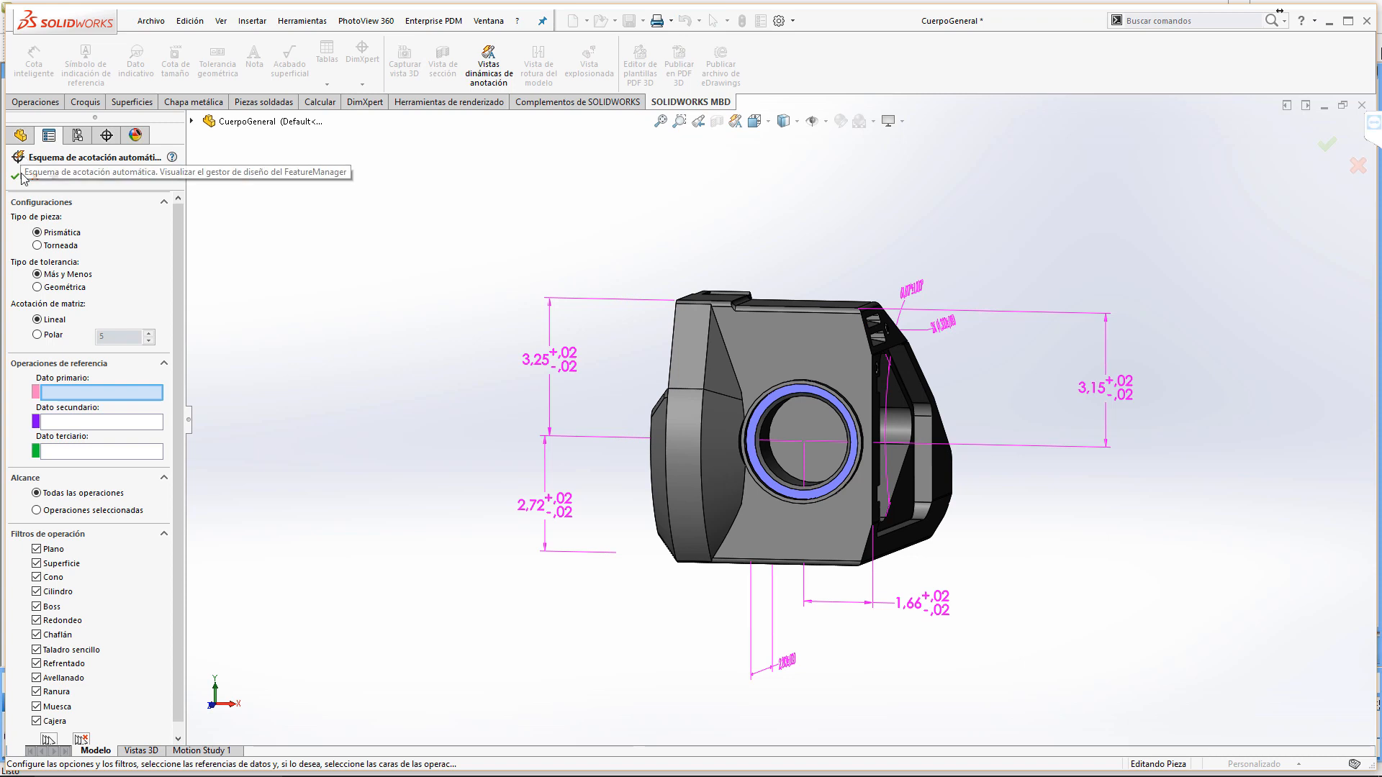
pyautogui.click(777, 472)
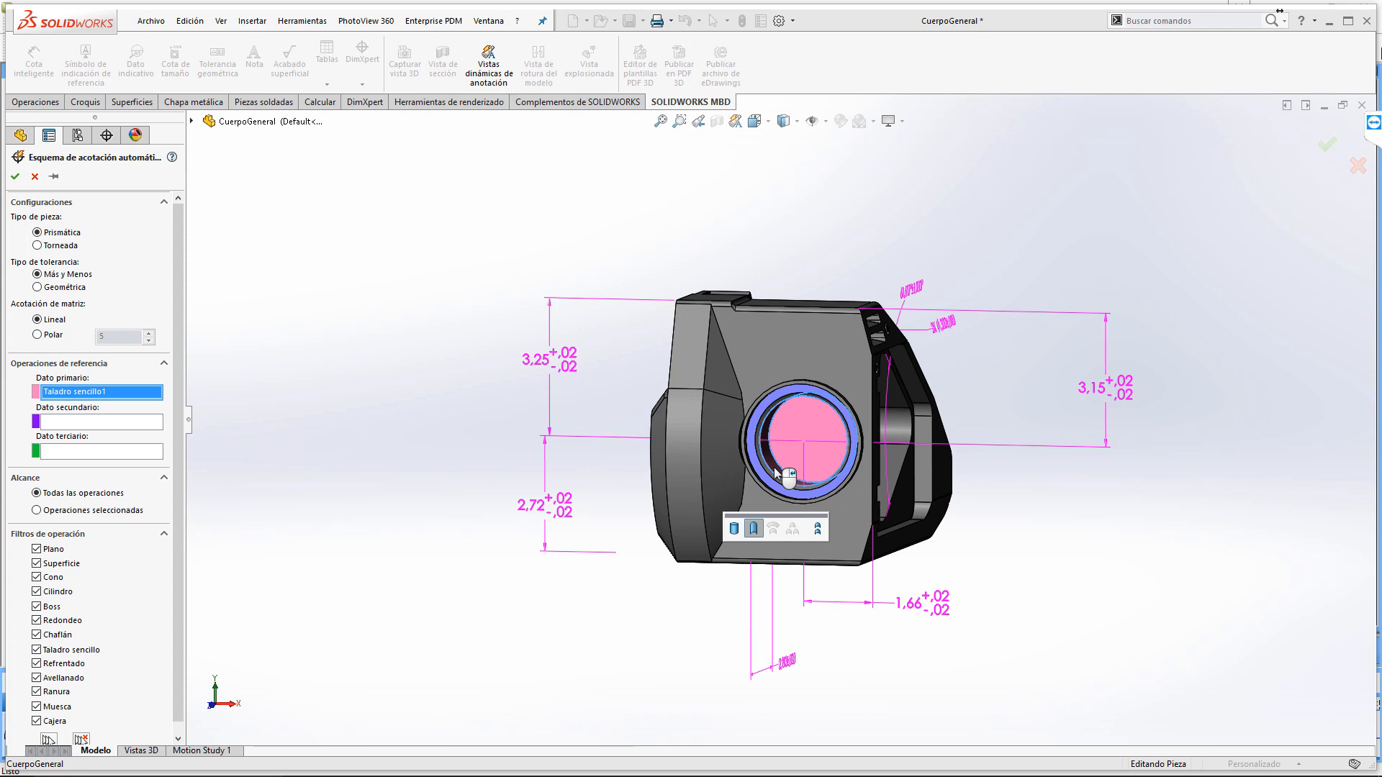
pyautogui.rightClick(775, 469)
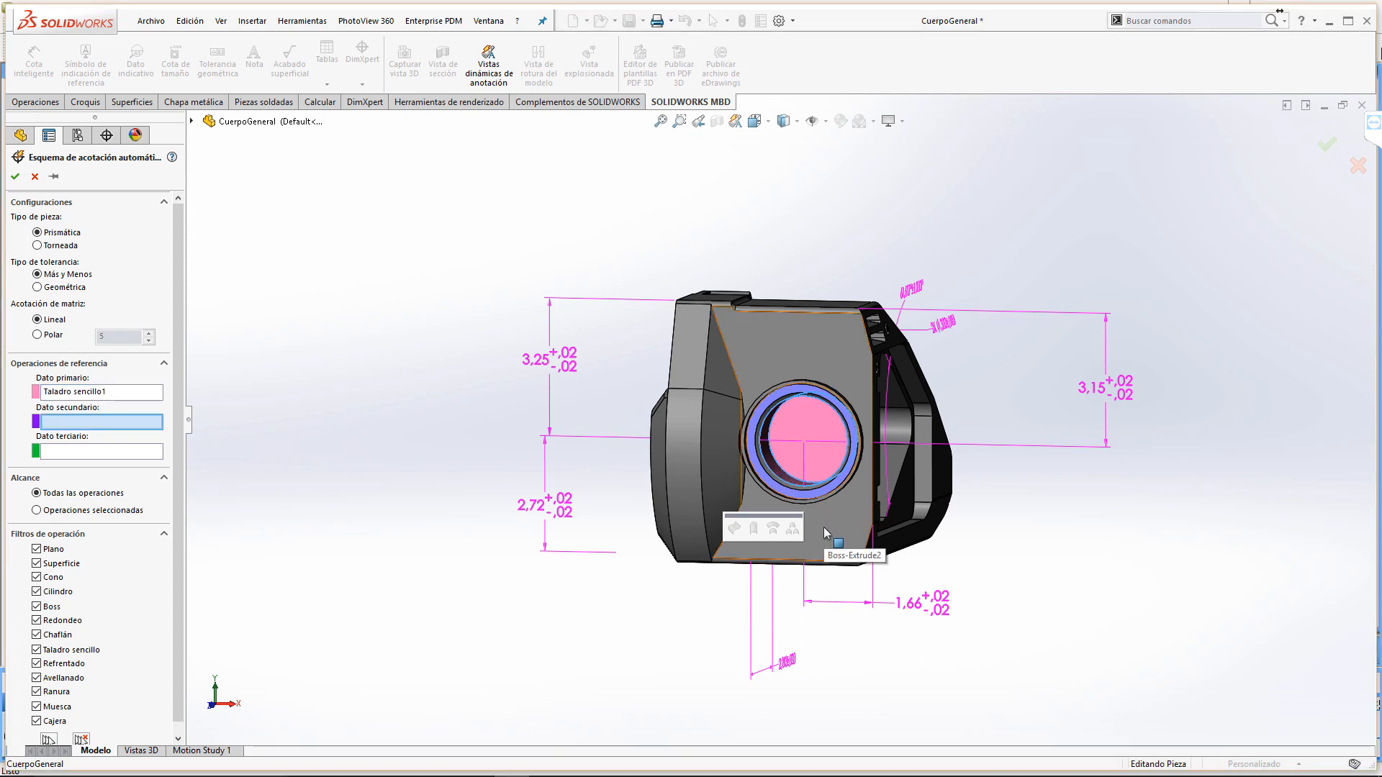
pyautogui.moveTo(823, 527); pyautogui.dragTo(665, 534, button='middle')
pyautogui.click(665, 534)
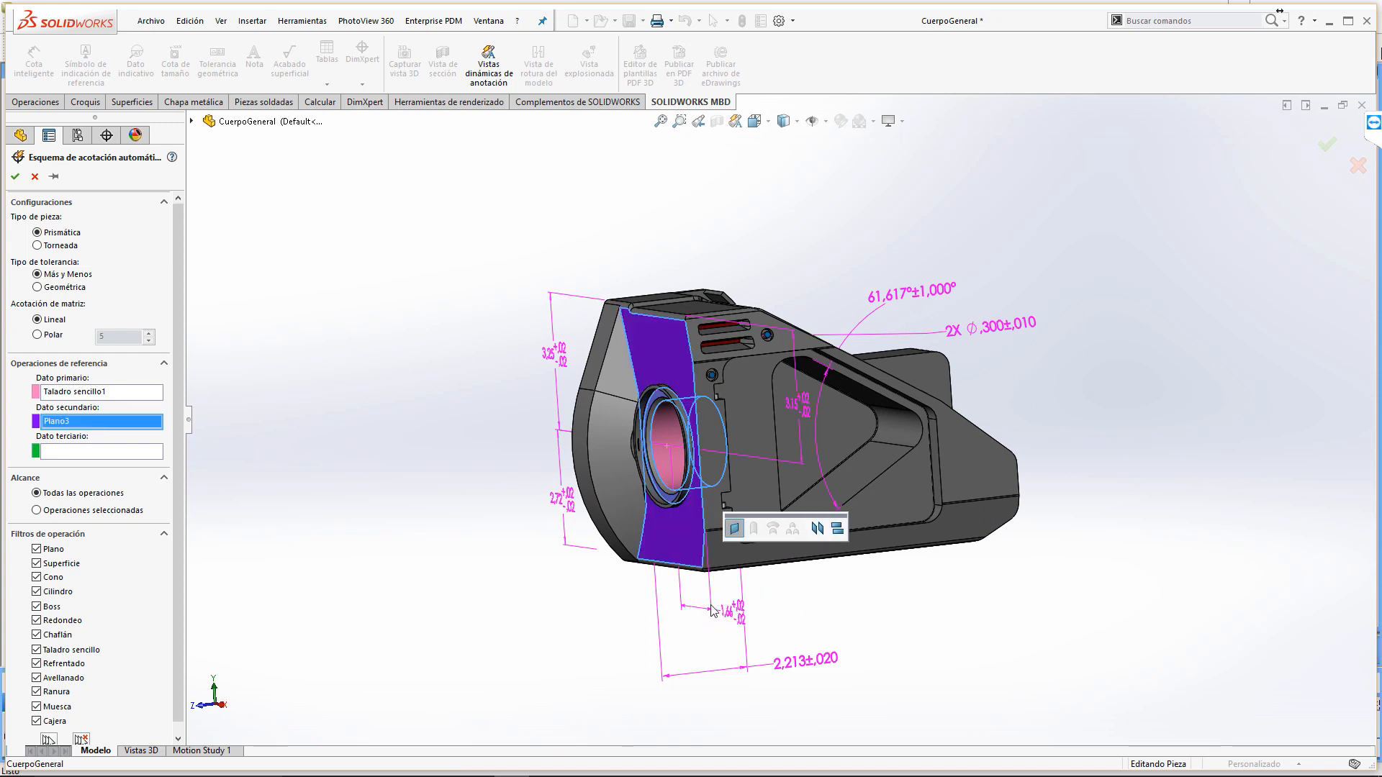
# Step: Set the part's flat bottom face as the tertiary datum of the automatic dimension scheme
pyautogui.click(139, 460)
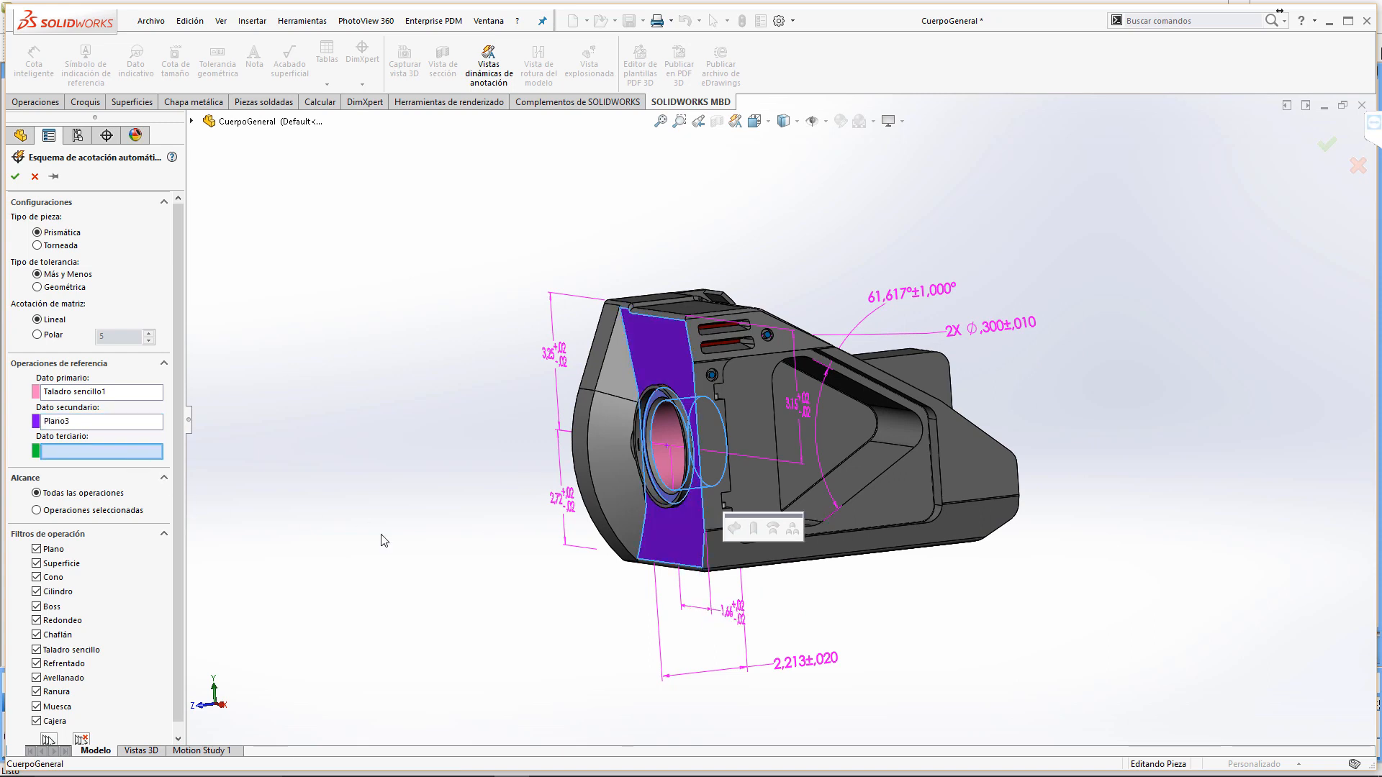
pyautogui.moveTo(683, 572); pyautogui.dragTo(736, 550, button='middle')
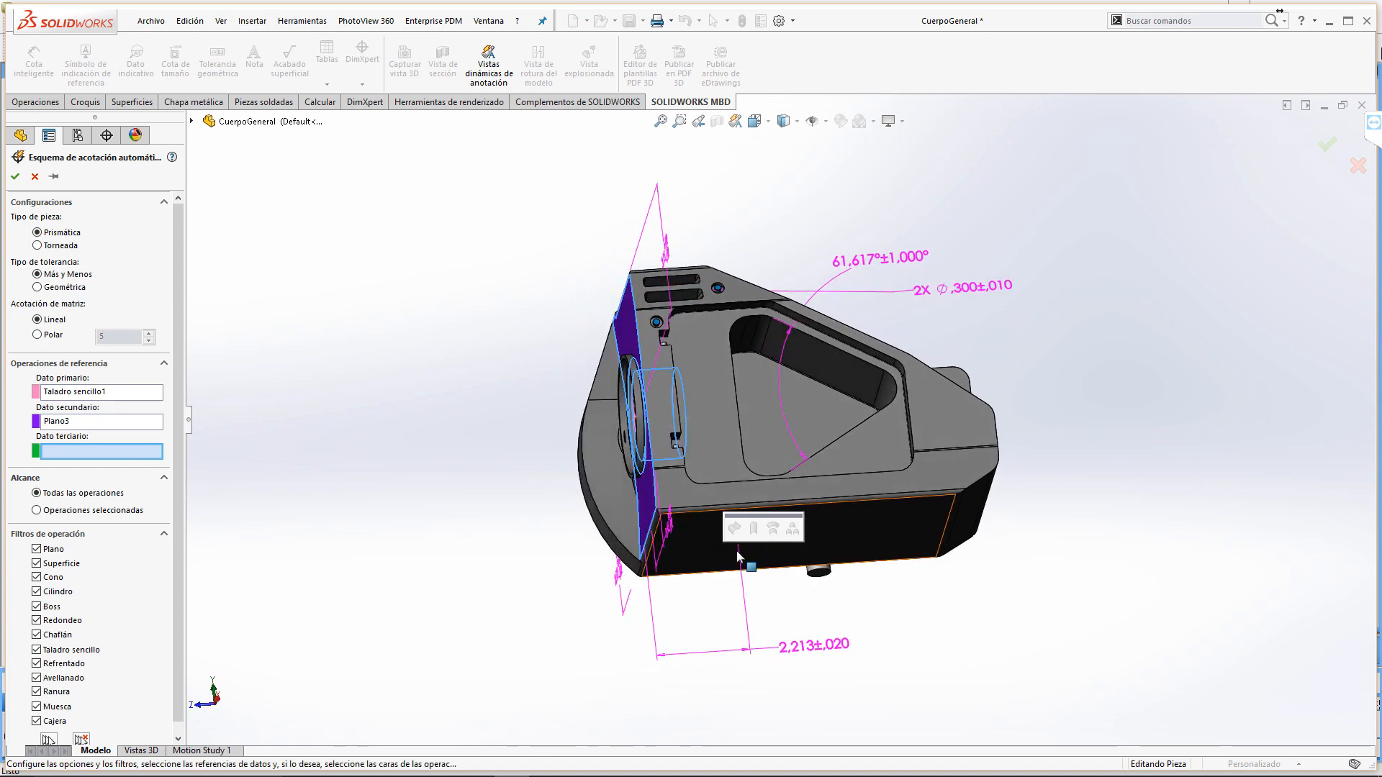
pyautogui.click(698, 548)
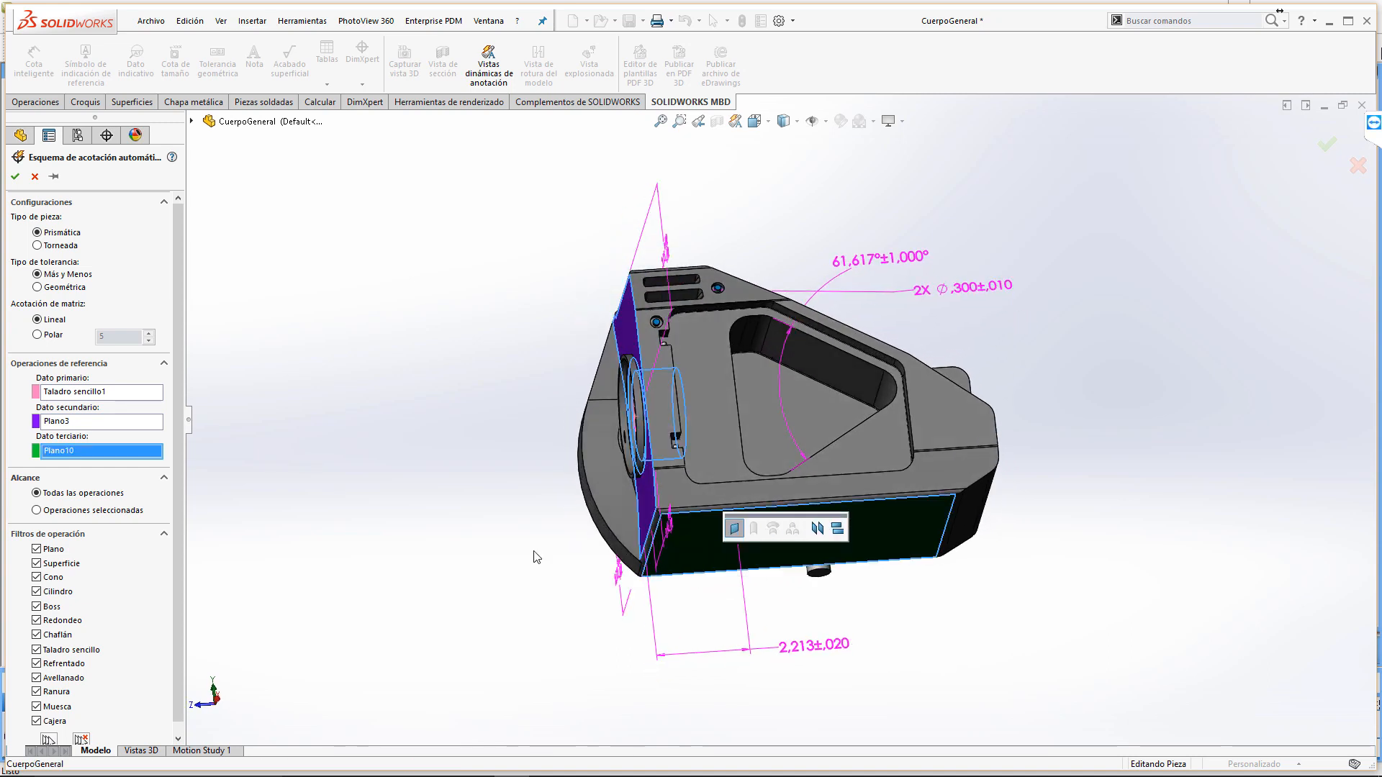
pyautogui.moveTo(507, 547); pyautogui.dragTo(626, 626, button='middle')
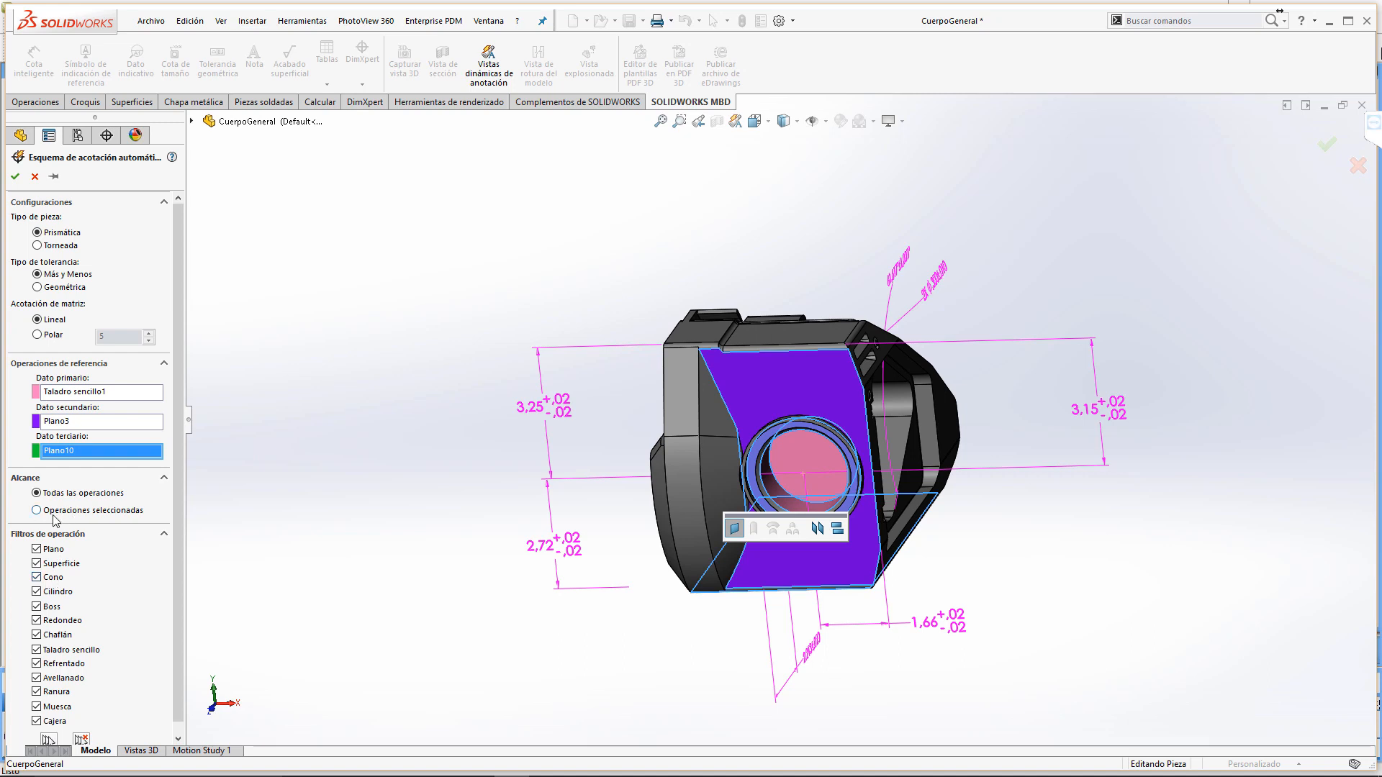
# Step: Clear the cone feature filter and generate the automatic dimension scheme for all features
pyautogui.scroll(-1, 60, 511)
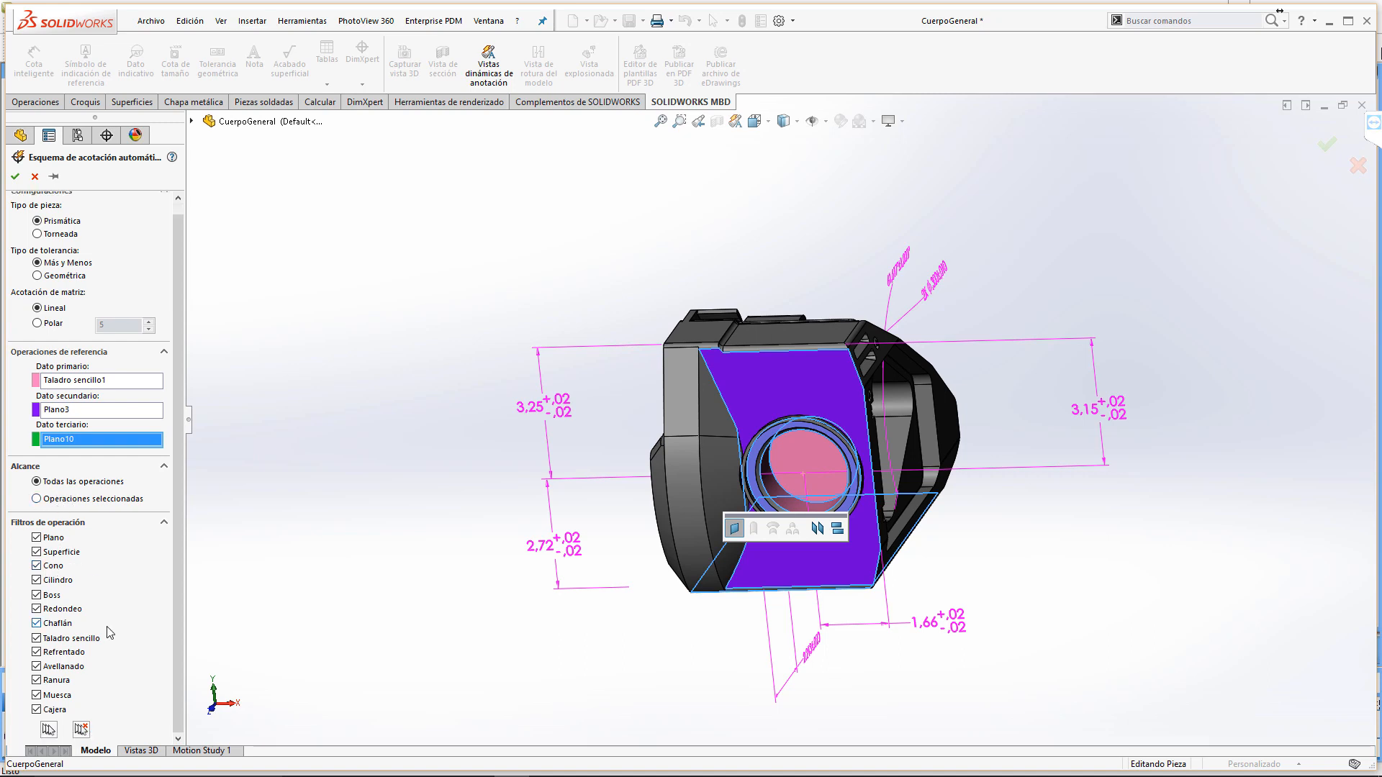
pyautogui.click(37, 566)
pyautogui.scroll(1, 150, 616)
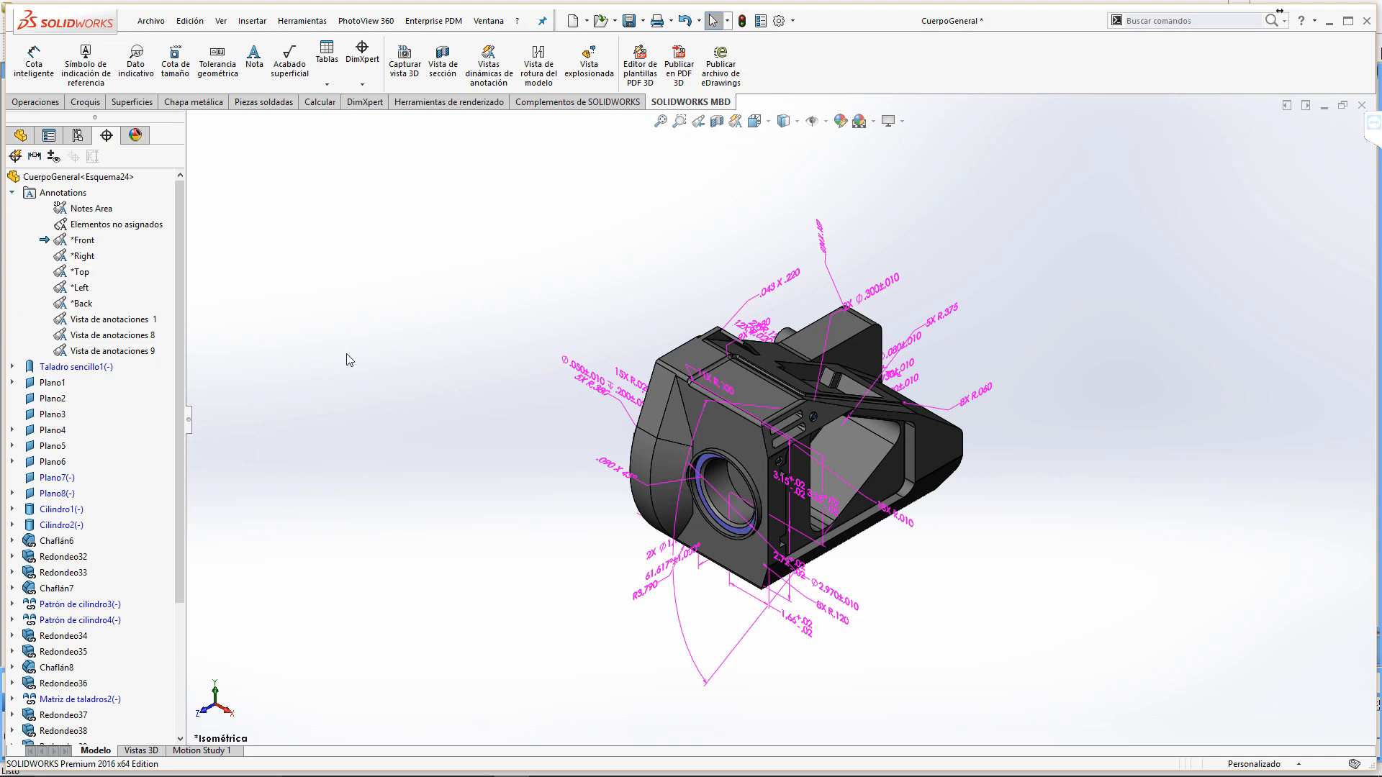
# Step: Move the 61.617° angle dimension inside the triangular side pocket
pyautogui.moveTo(1043, 536); pyautogui.dragTo(1065, 444, button='middle')
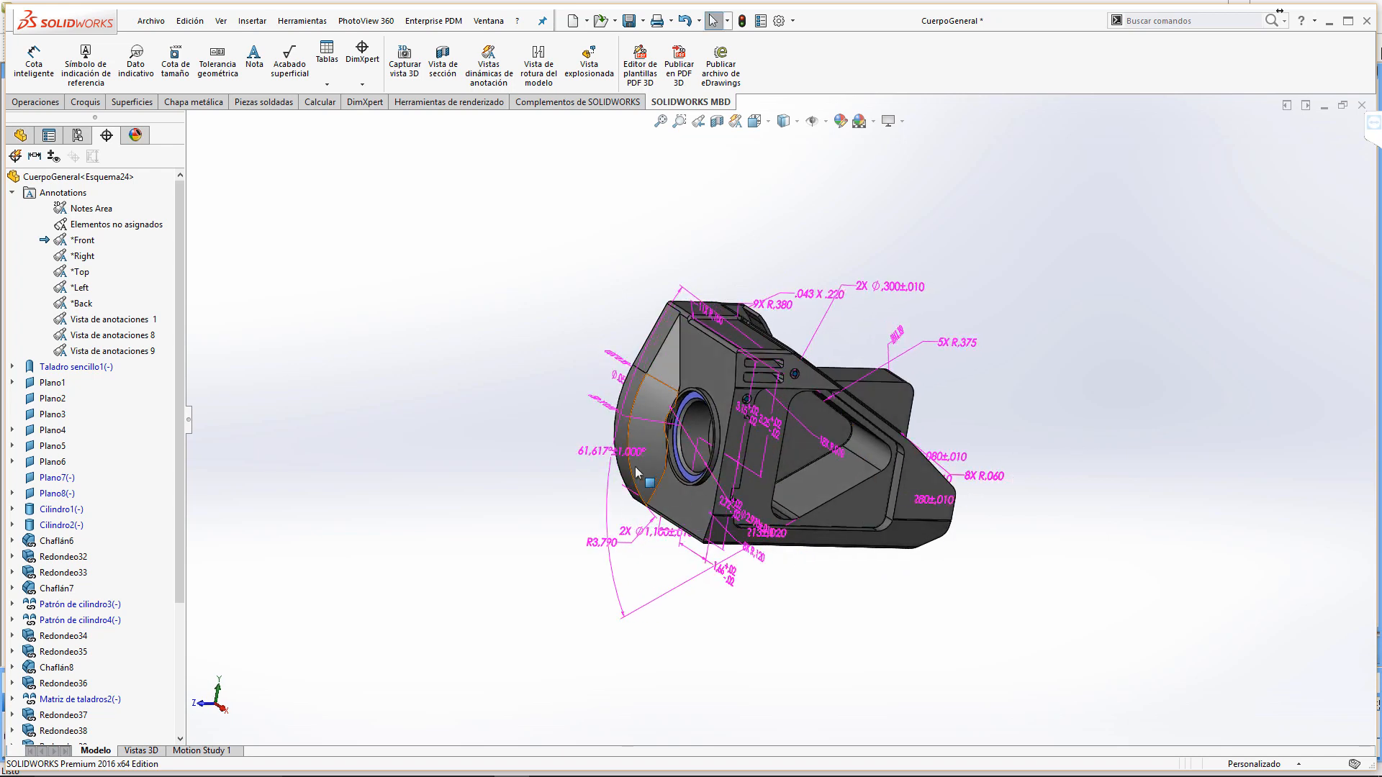
pyautogui.moveTo(588, 459); pyautogui.dragTo(800, 464)
pyautogui.click(800, 463)
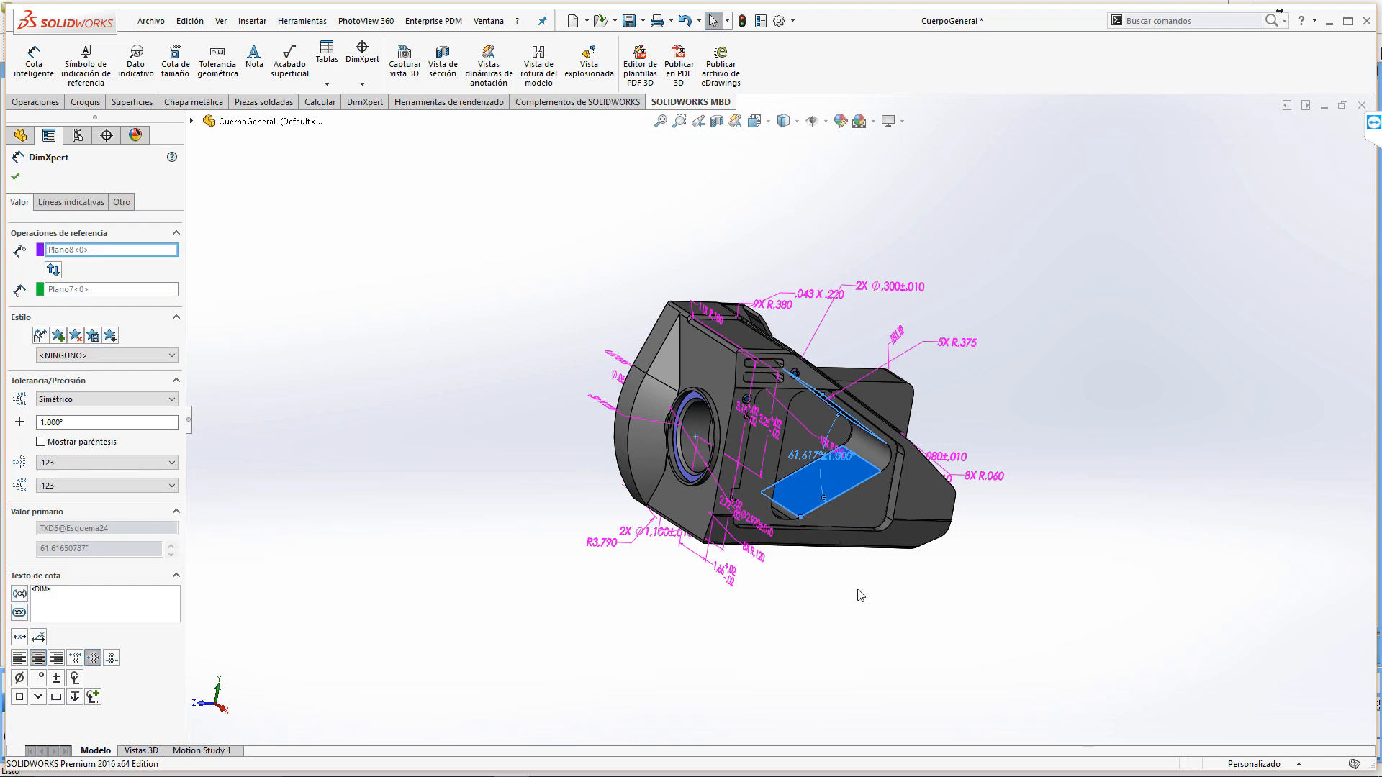
# Step: Orient the view normal to the front face and spread the small-hole, 1.66 and 8X R.120 dimensions away from the part
pyautogui.click(712, 371)
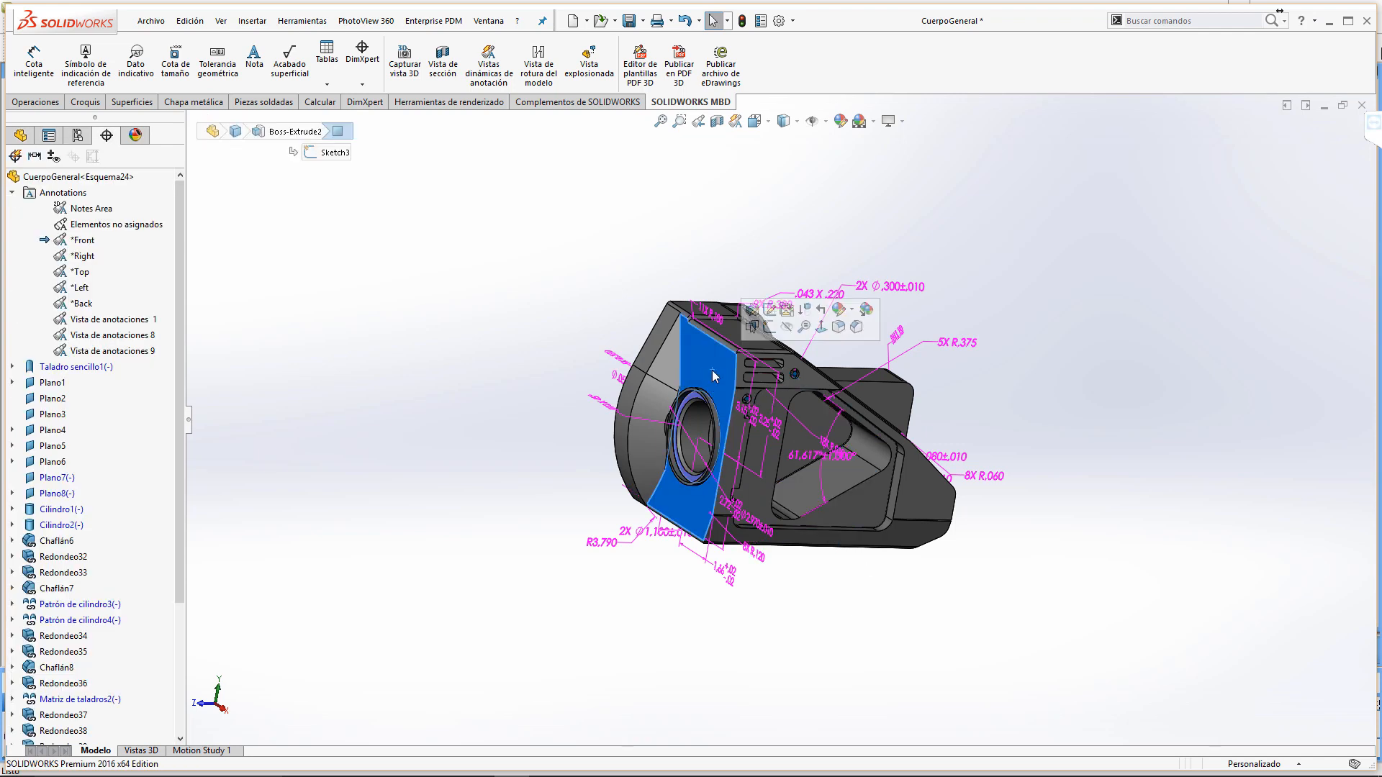
pyautogui.click(821, 329)
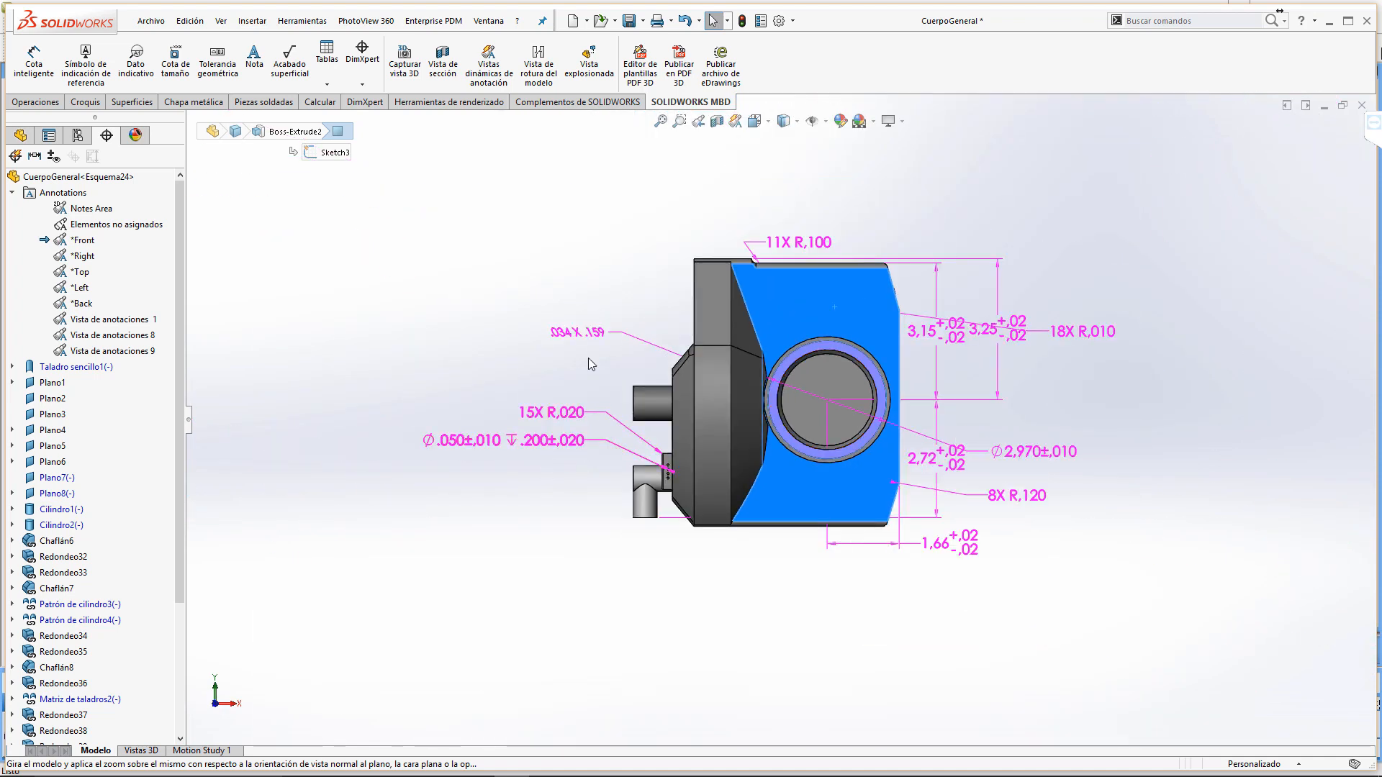
pyautogui.moveTo(556, 432); pyautogui.dragTo(549, 500)
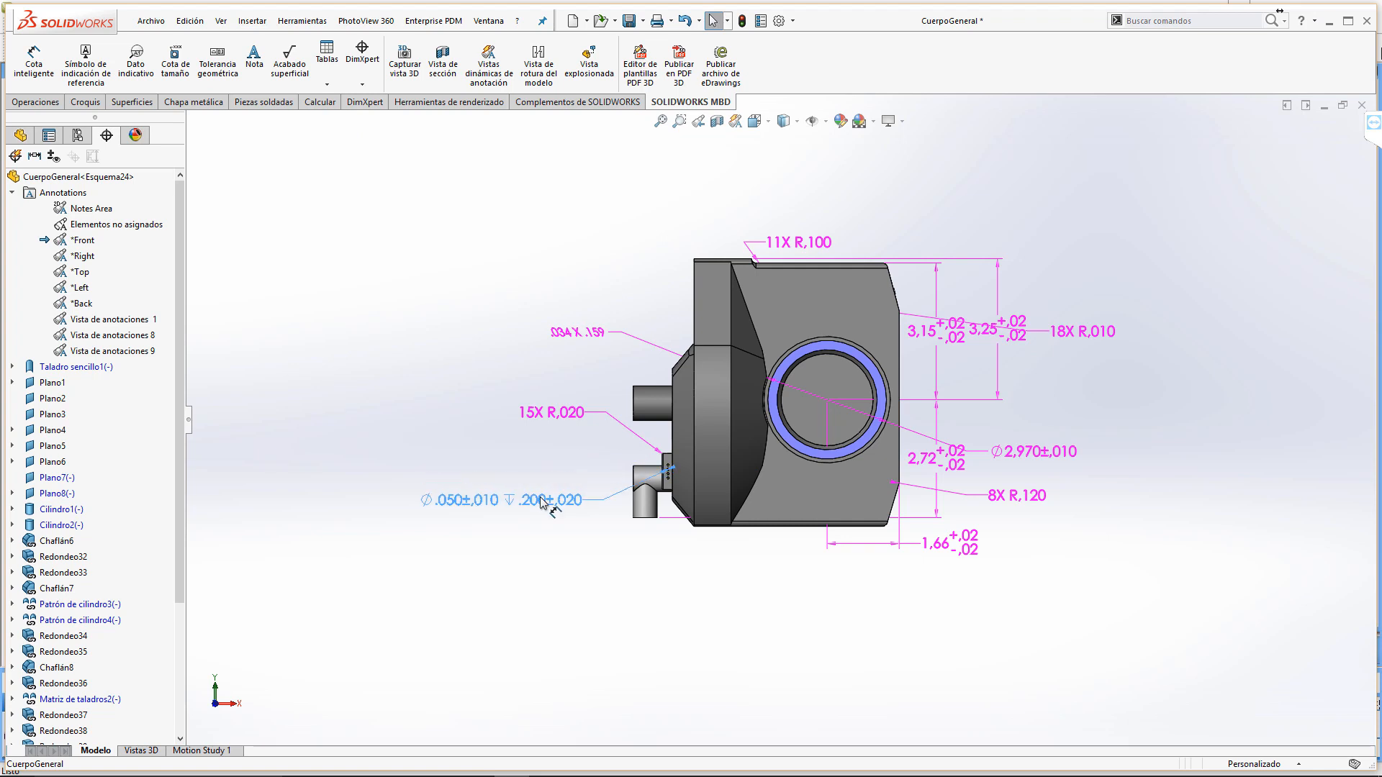
pyautogui.moveTo(940, 541); pyautogui.dragTo(949, 636)
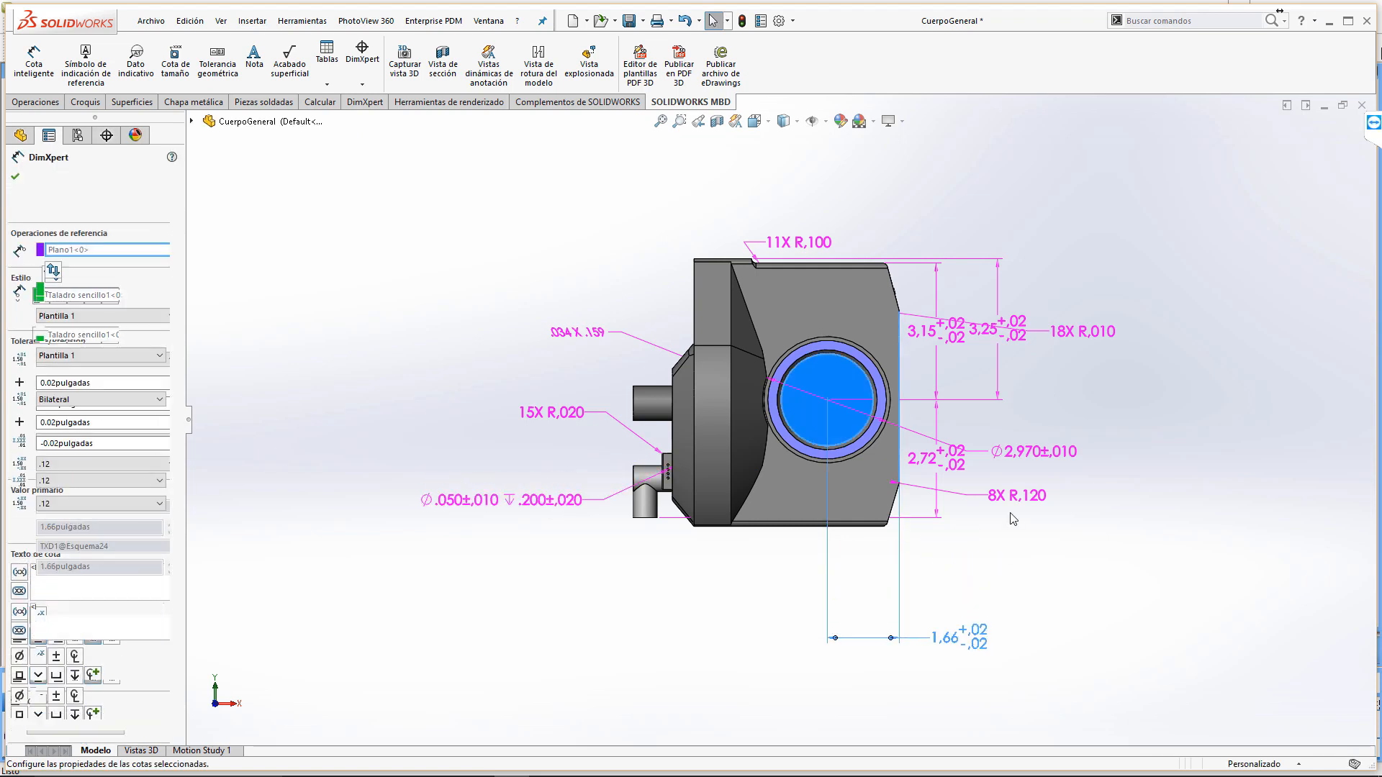
pyautogui.moveTo(1011, 504); pyautogui.dragTo(1077, 561)
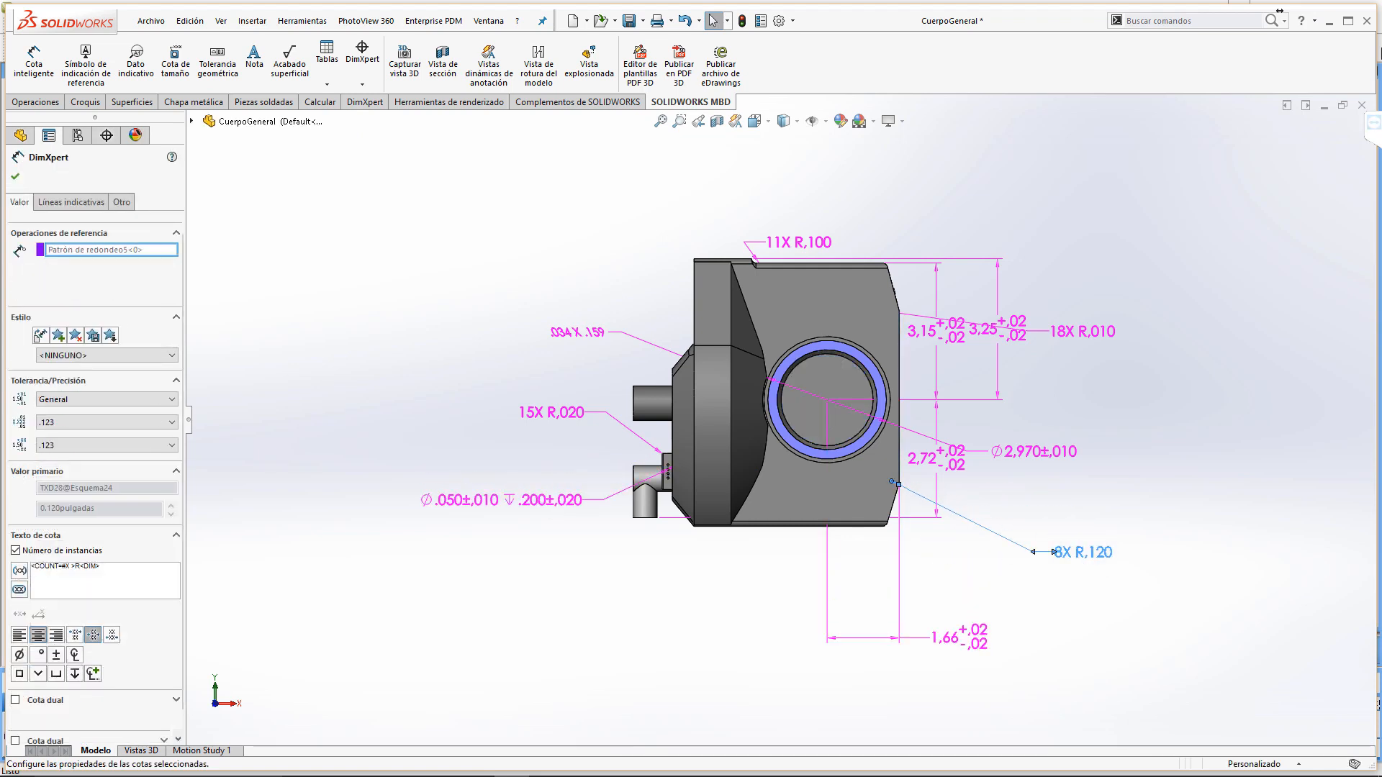
# Step: Shift the 2.72 dimension outward, place the Ø2.970 bore callout below the part and the 18X R.010 callout above it
pyautogui.moveTo(959, 476)
pyautogui.mouseDown()
pyautogui.moveTo(1009, 475)
pyautogui.moveTo(977, 456)
pyautogui.mouseUp()
pyautogui.moveTo(1064, 453); pyautogui.dragTo(704, 581)
pyautogui.click(1089, 335)
pyautogui.moveTo(1088, 335); pyautogui.dragTo(1047, 206)
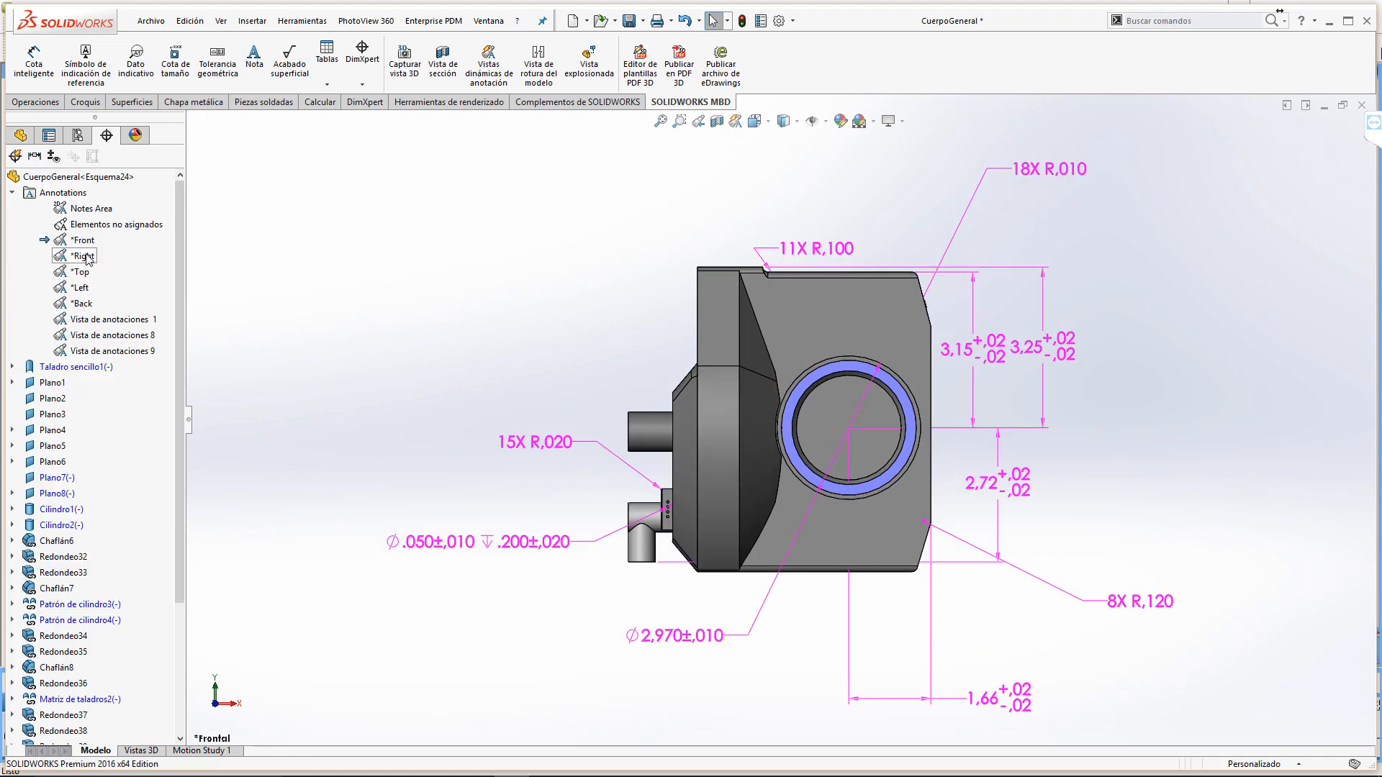
# Step: Activate and orient to the Right annotation view, and move the R3.790 and 2X Ø1.100 callouts clear of neighbouring dimensions
pyautogui.rightClick(87, 259)
pyautogui.click(144, 298)
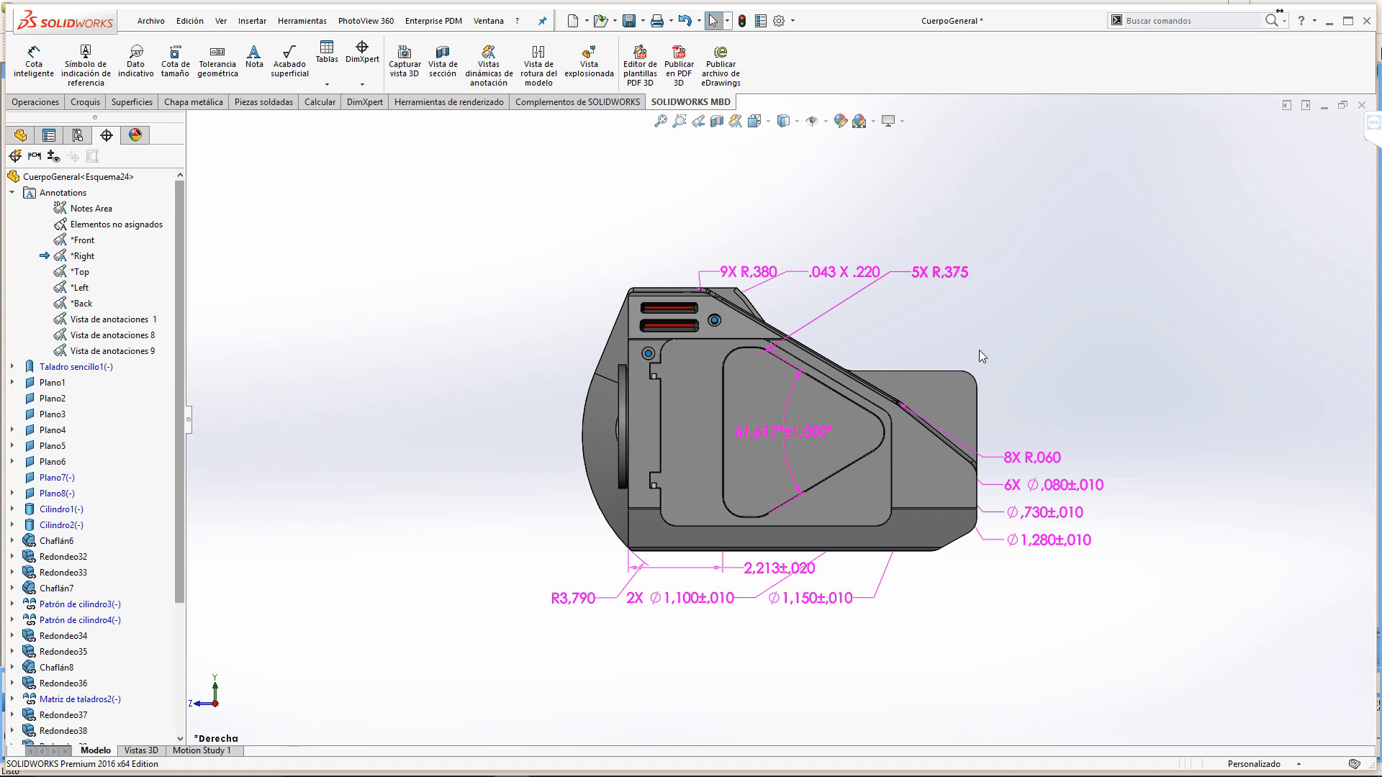
pyautogui.moveTo(569, 597); pyautogui.dragTo(519, 571)
pyautogui.moveTo(725, 606)
pyautogui.mouseDown()
pyautogui.moveTo(860, 671)
pyautogui.moveTo(1017, 698)
pyautogui.mouseUp()
# Step: Reassign the 2X Ø1.100 callout from the Right to the Left annotation view
pyautogui.moveTo(1013, 597)
pyautogui.mouseDown(button='middle')
pyautogui.moveTo(981, 580)
pyautogui.moveTo(939, 605)
pyautogui.moveTo(816, 601)
pyautogui.moveTo(763, 683)
pyautogui.mouseUp(button='middle')
pyautogui.rightClick(725, 700)
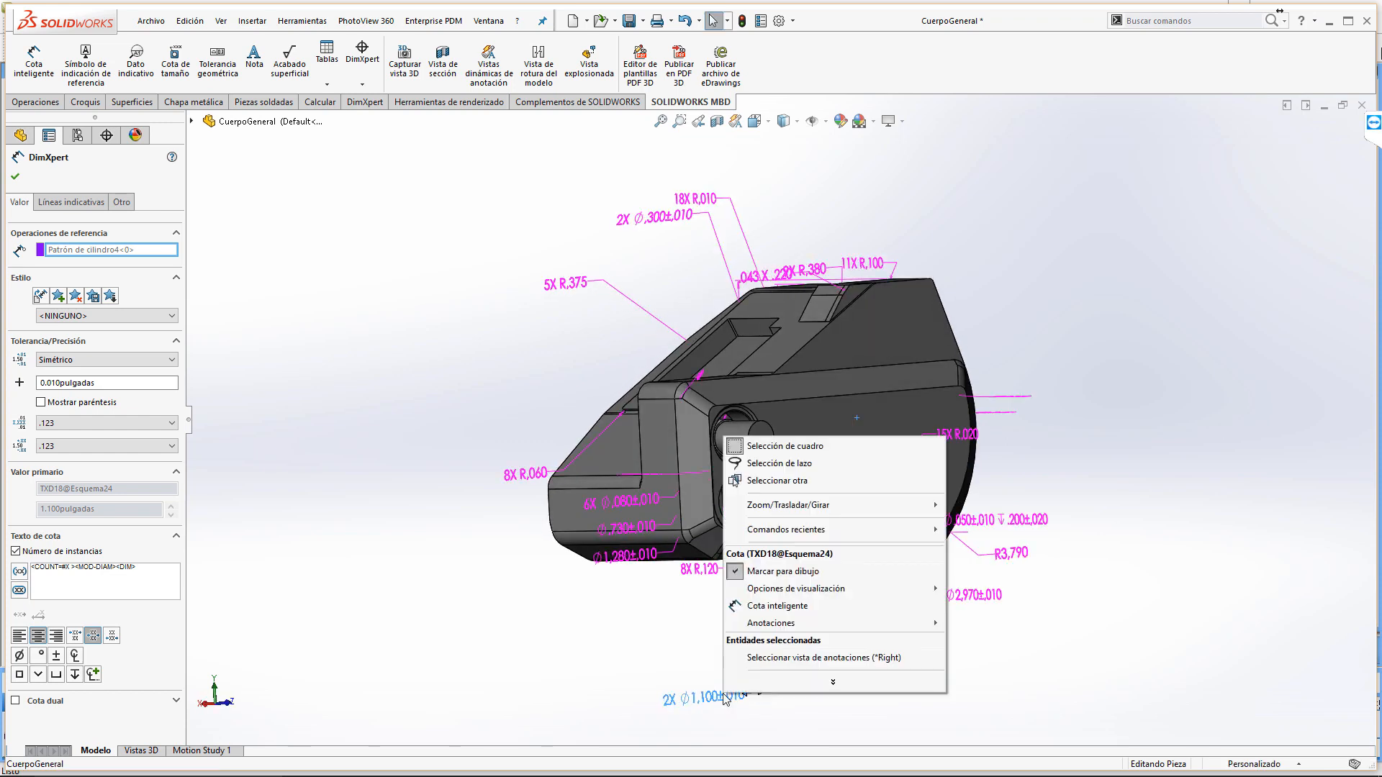
pyautogui.click(828, 665)
pyautogui.click(879, 712)
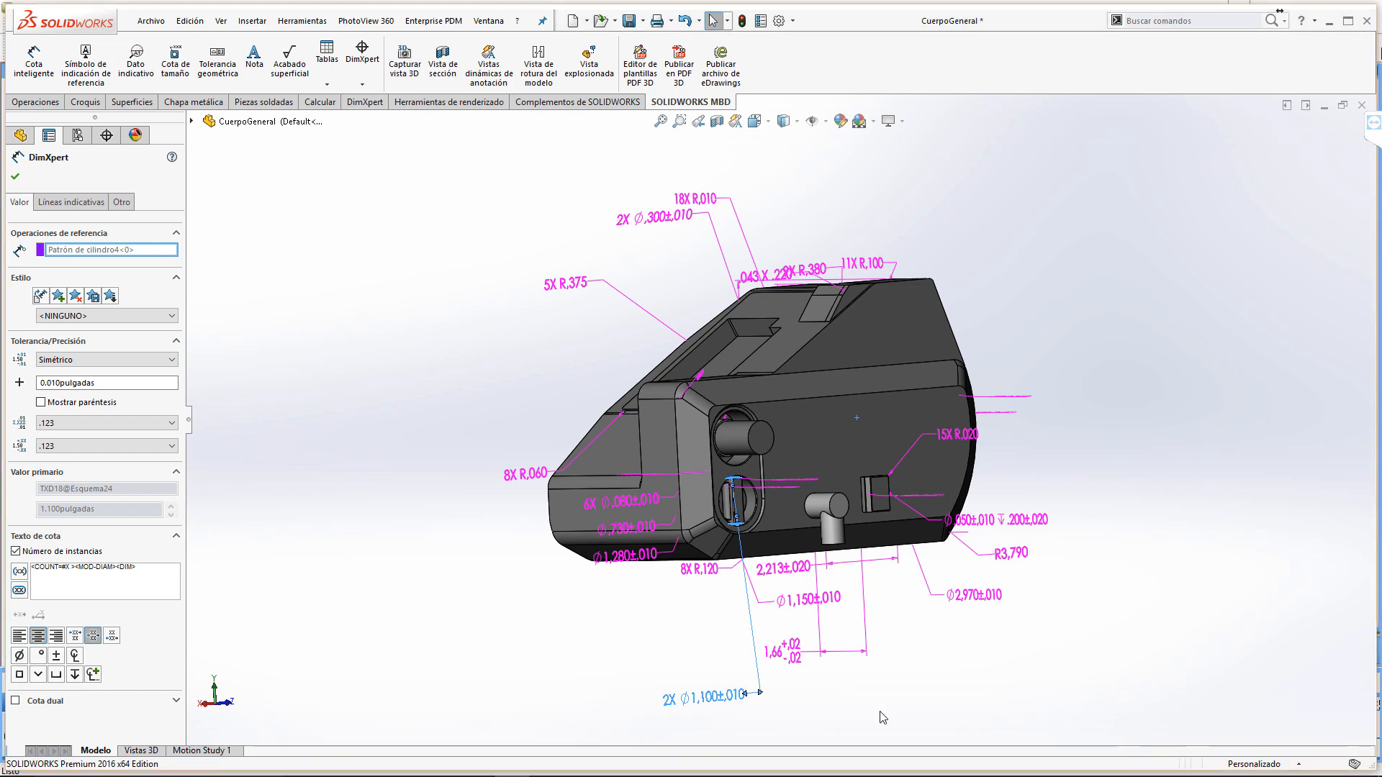
pyautogui.click(610, 660)
pyautogui.moveTo(590, 650); pyautogui.dragTo(811, 653, button='middle')
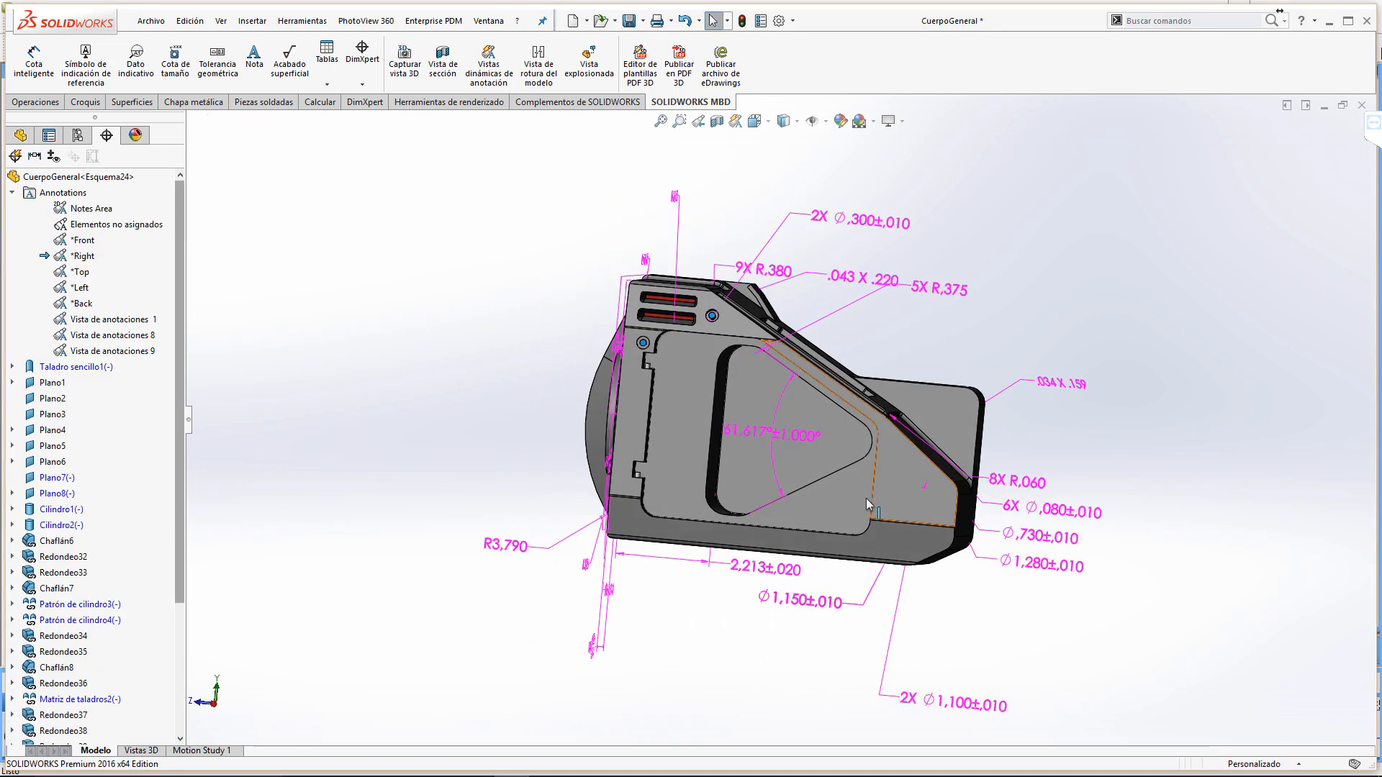
# Step: Reorient to the Right annotation view and move the 2.213 dimension farther below the part
pyautogui.rightClick(87, 257)
pyautogui.click(122, 281)
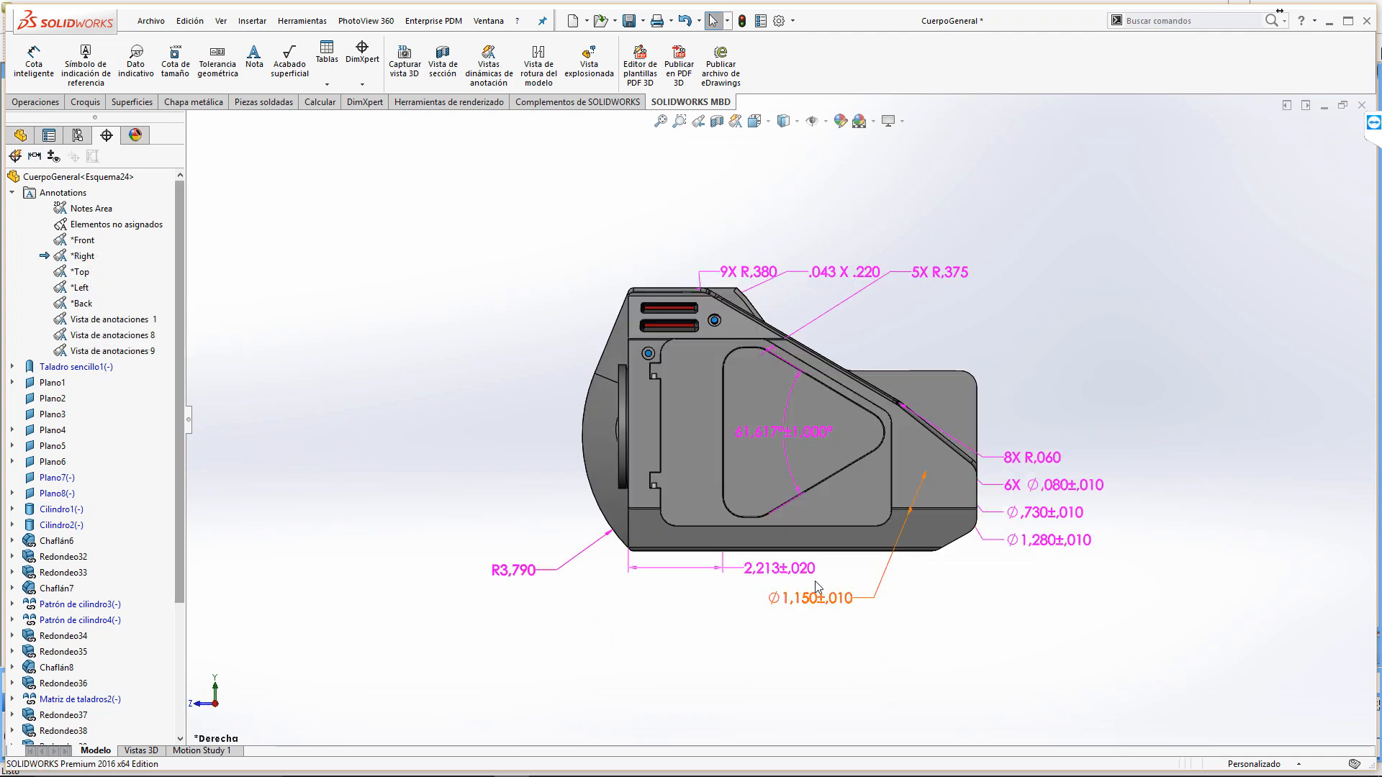
pyautogui.moveTo(787, 596); pyautogui.dragTo(762, 693)
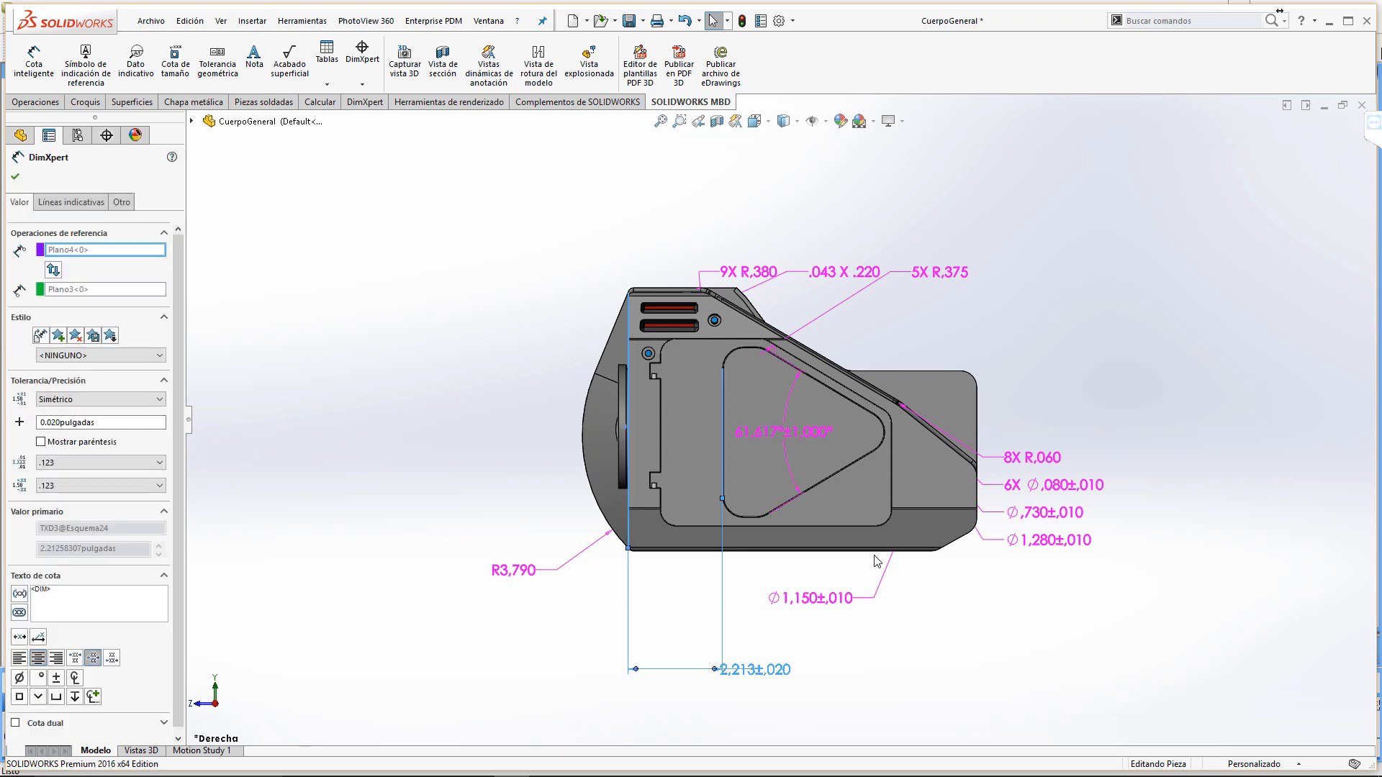
# Step: Reassign the Ø1.150 diameter dimension to the Left annotation view
pyautogui.click(831, 602)
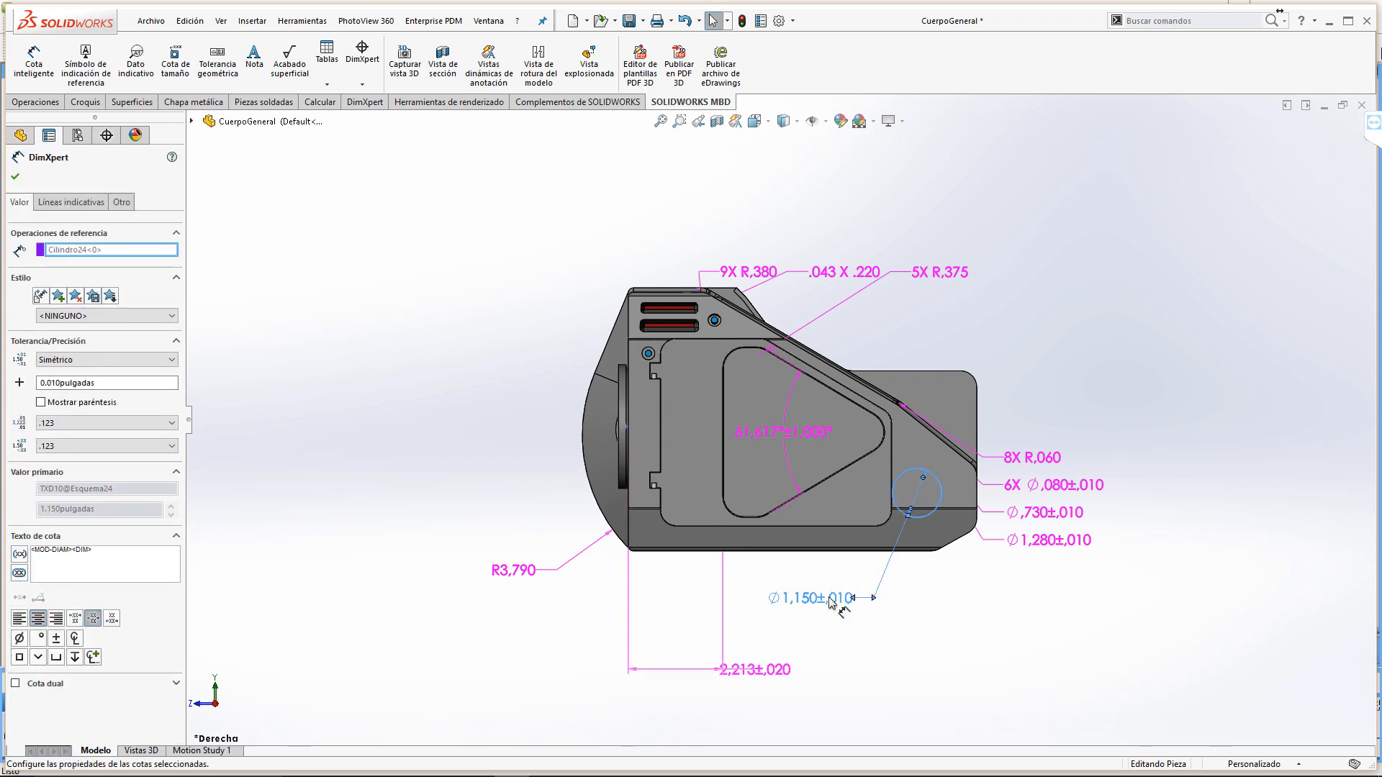
pyautogui.press('`')
pyautogui.click(873, 638)
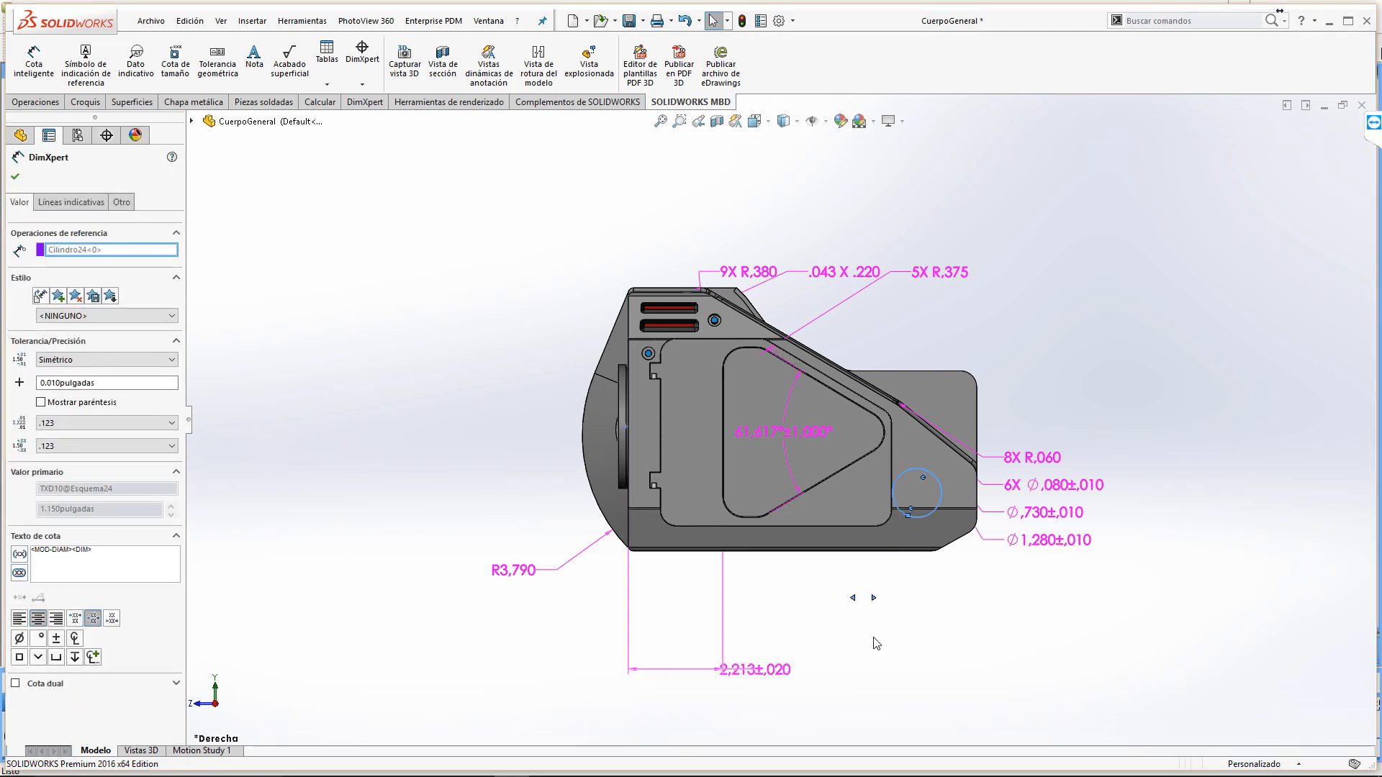
pyautogui.click(915, 626)
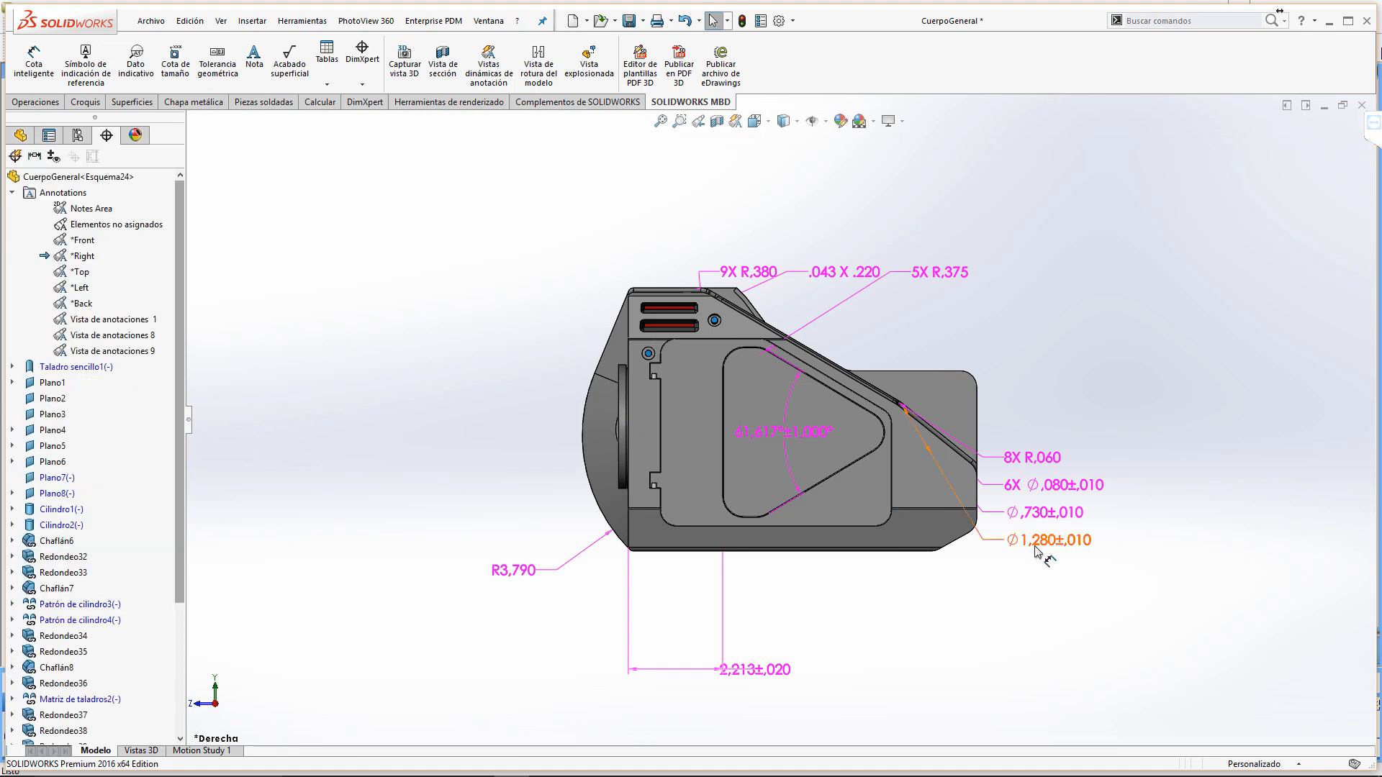
# Step: Reassign the Ø1.280 and Ø.730 diameter dimensions to the Left annotation view
pyautogui.moveTo(1037, 550); pyautogui.dragTo(1036, 623)
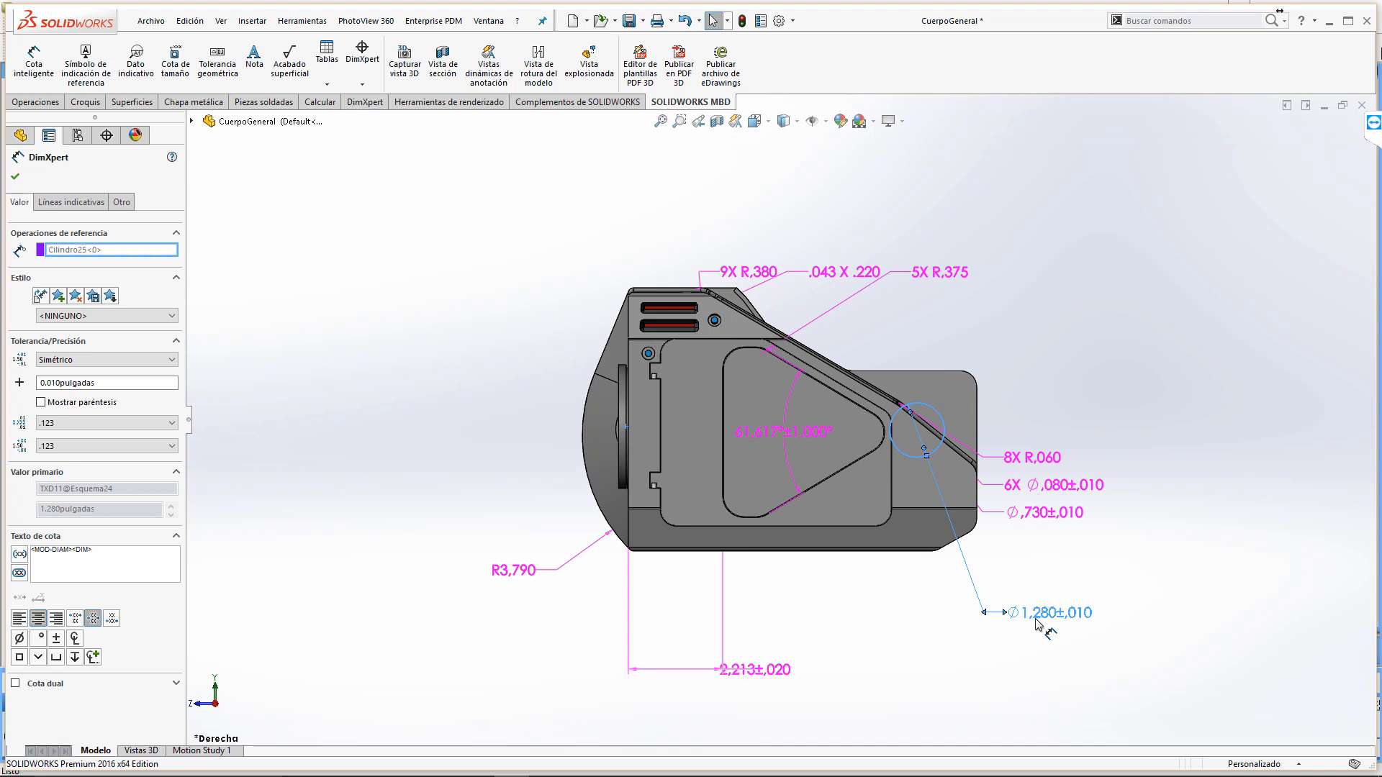
pyautogui.press('`')
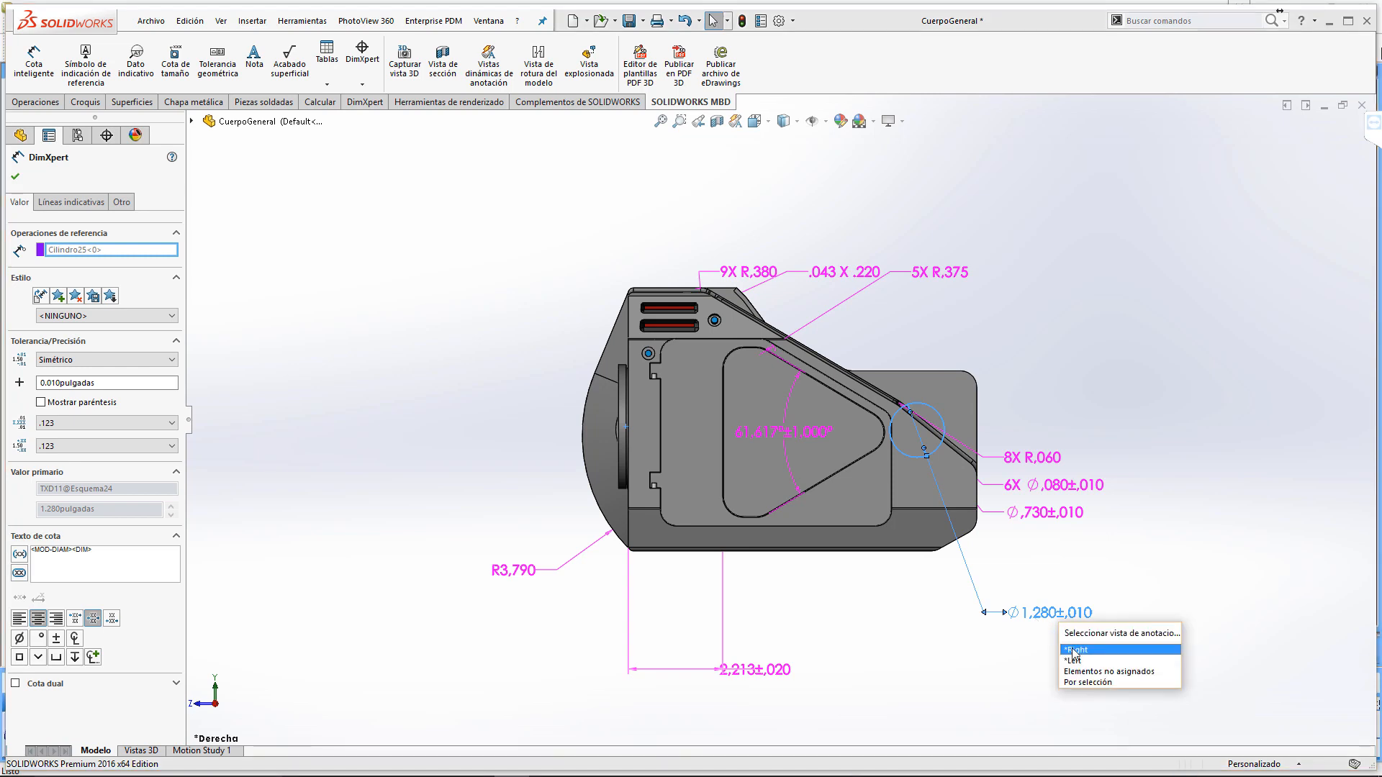
pyautogui.click(1079, 660)
pyautogui.click(1045, 520)
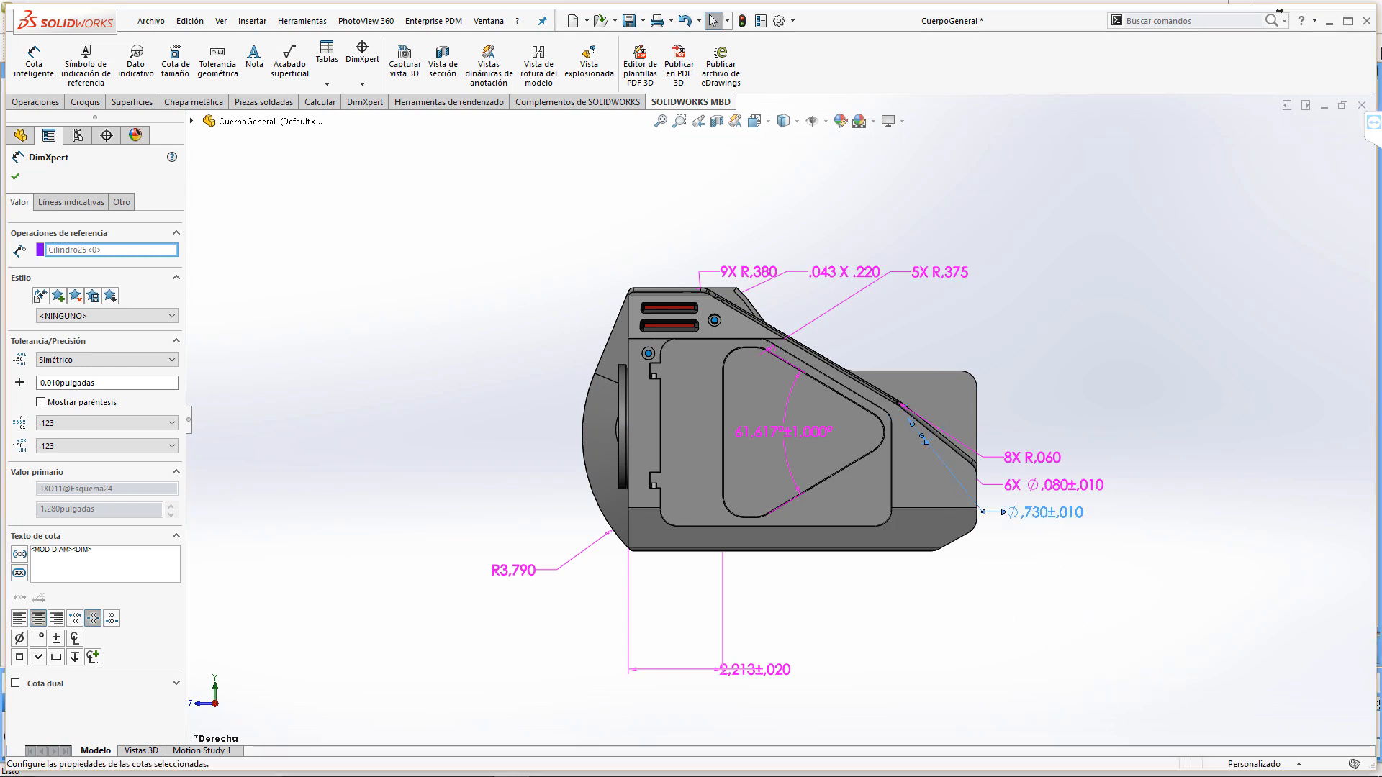
pyautogui.press('`')
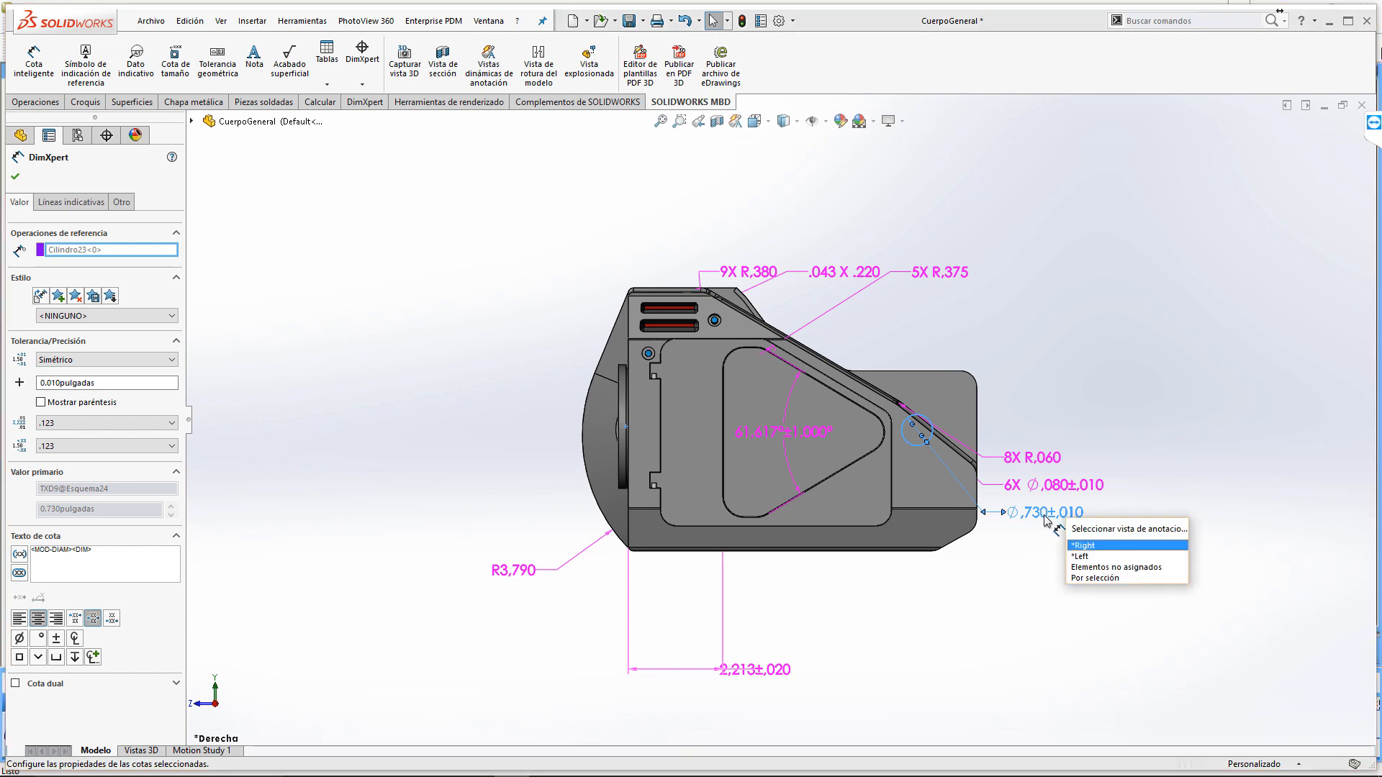
pyautogui.click(1091, 556)
# Step: Take the 6X Ø.080 hole pattern and 8X R.060 fillet callouts out of the Right annotation view
pyautogui.click(1039, 486)
pyautogui.press('`')
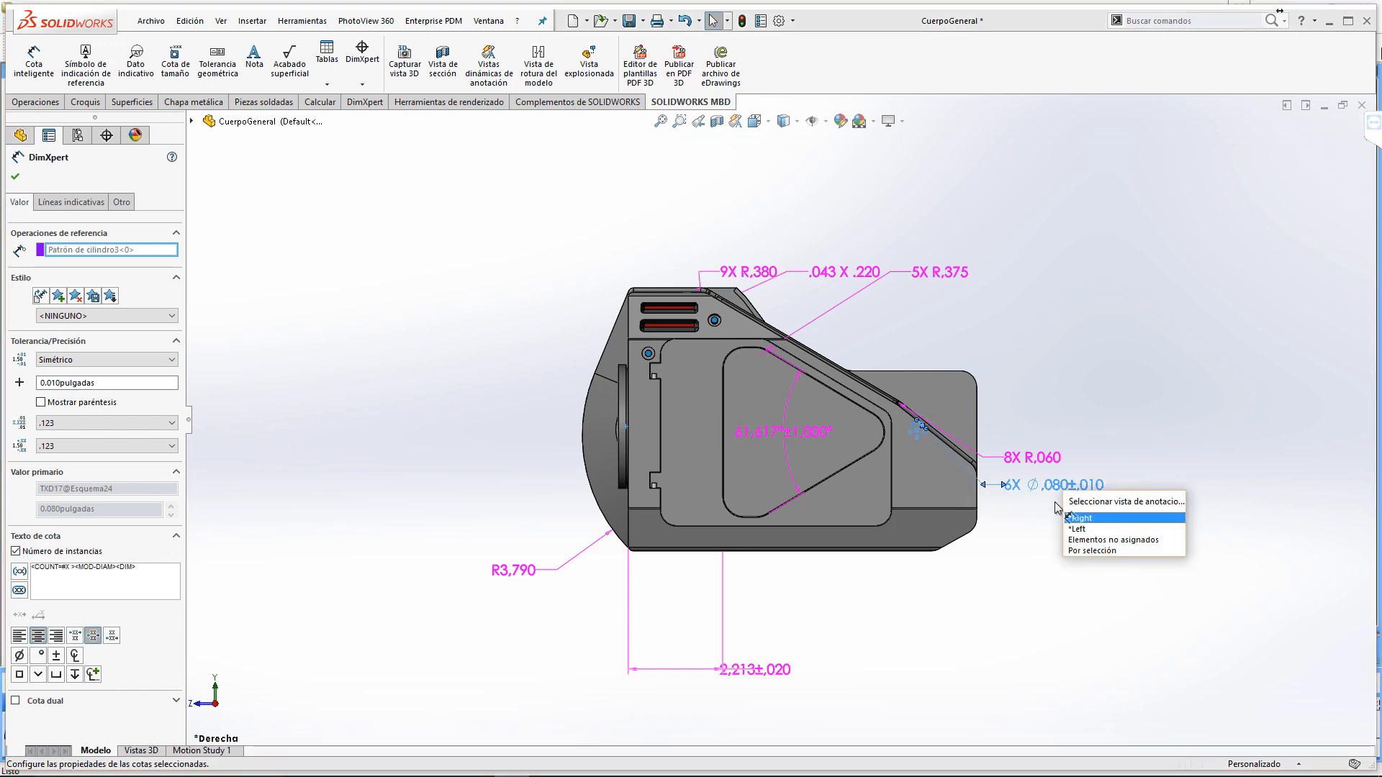
pyautogui.click(1076, 539)
pyautogui.click(1036, 461)
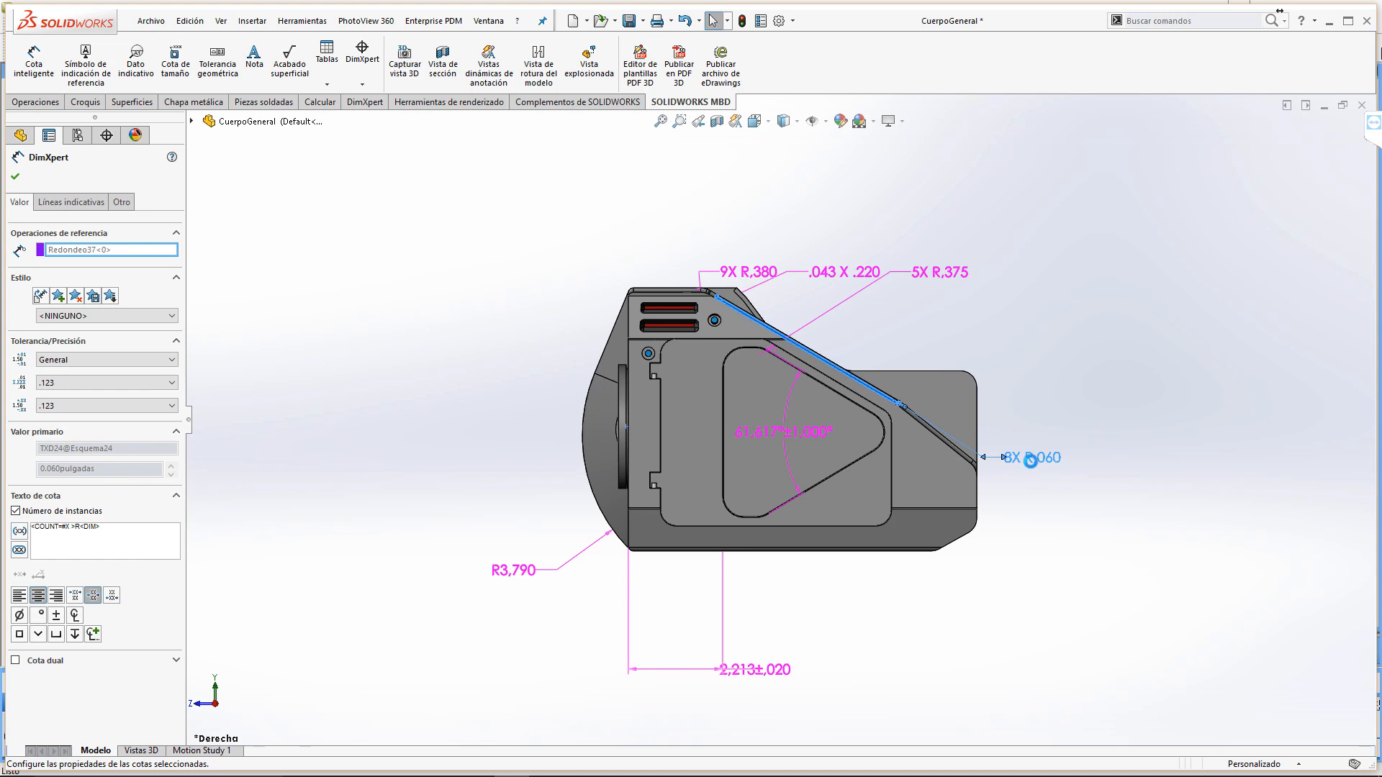
pyautogui.press('`')
pyautogui.click(1077, 508)
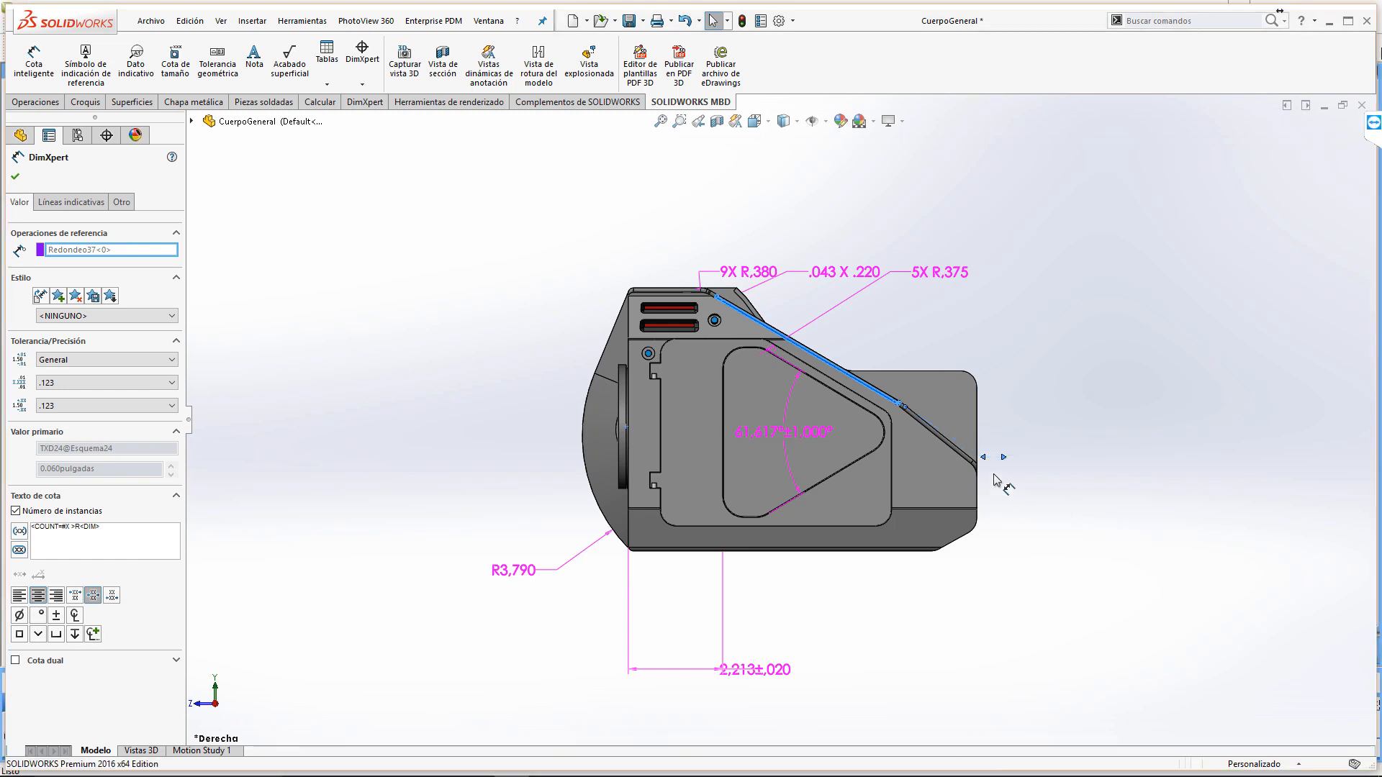
pyautogui.click(1030, 426)
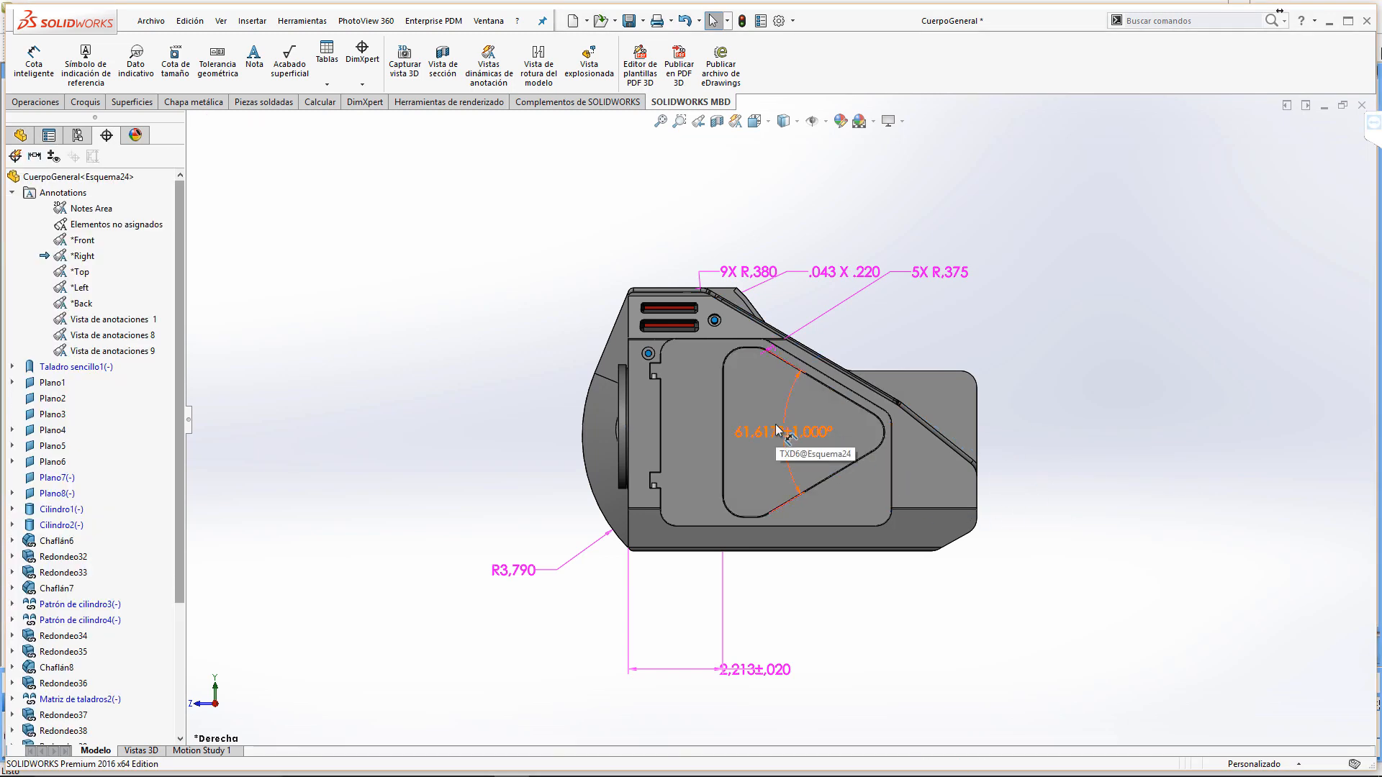
# Step: Move the 5X R.375, 9X R.380 and .043 X .220 callouts farther away from the part outline in the Right view
pyautogui.click(945, 277)
pyautogui.moveTo(1005, 290)
pyautogui.mouseDown()
pyautogui.moveTo(1026, 288)
pyautogui.moveTo(1029, 261)
pyautogui.mouseUp()
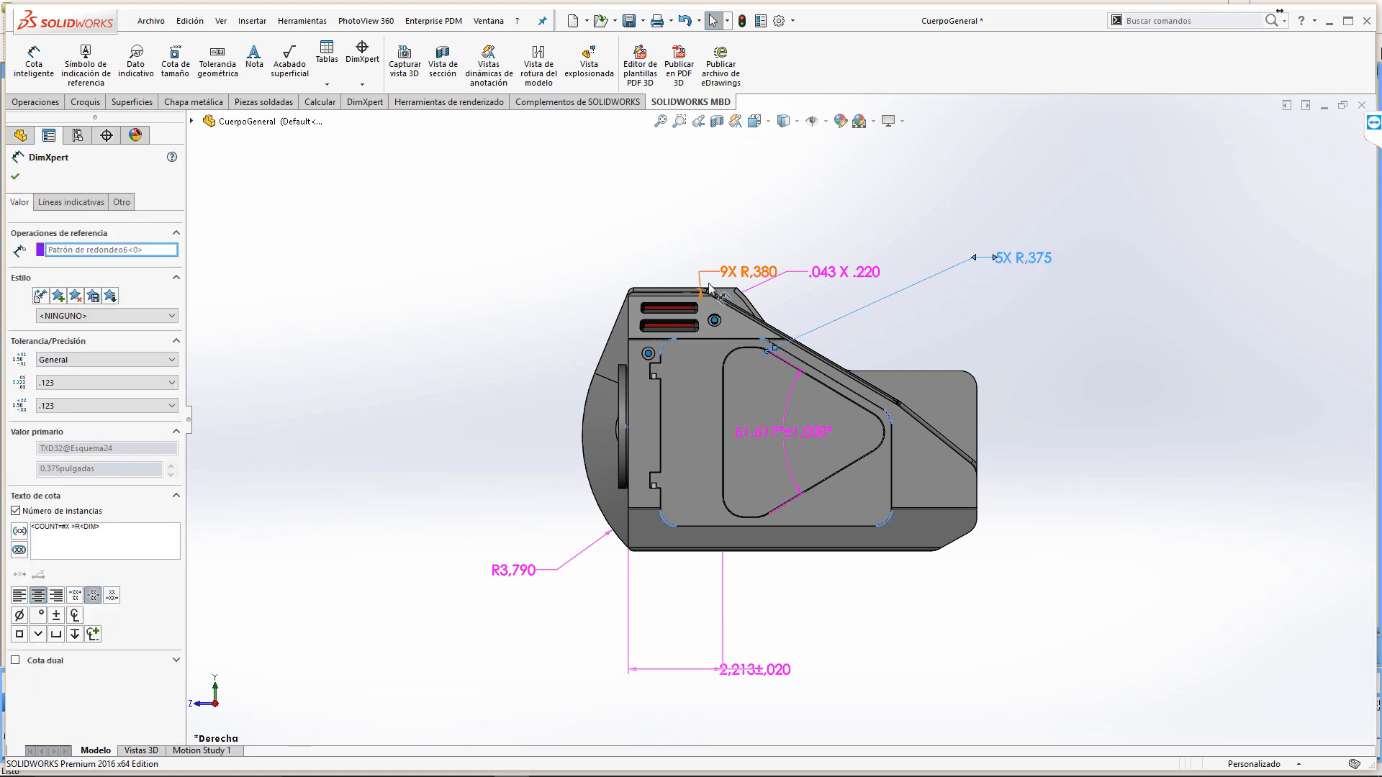
pyautogui.moveTo(741, 271)
pyautogui.mouseDown()
pyautogui.moveTo(684, 210)
pyautogui.moveTo(615, 216)
pyautogui.mouseUp()
pyautogui.moveTo(839, 280); pyautogui.dragTo(836, 236)
pyautogui.click(1104, 431)
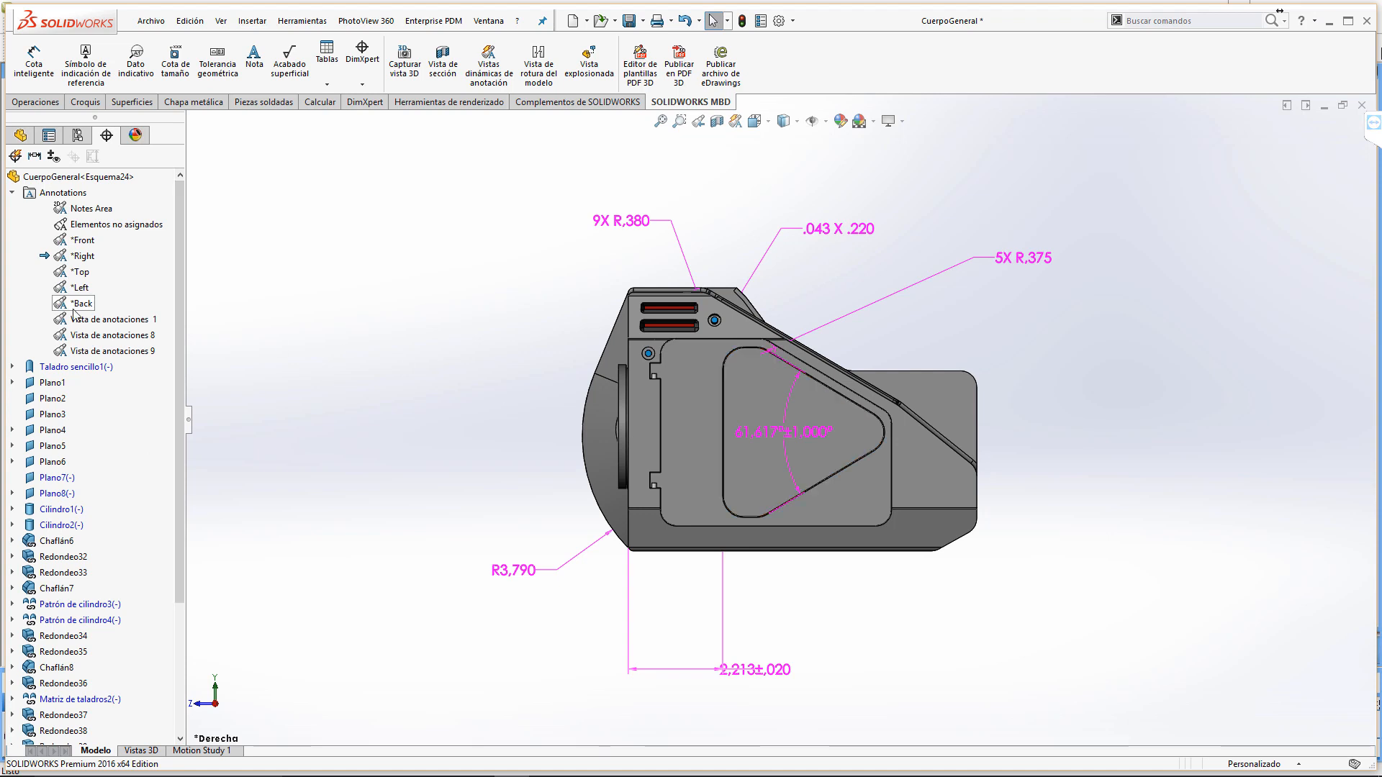
# Step: Activate and reorient to the Left annotation view, moving the 8X R.060 callout above the part and the 6X Ø.080 callout over its side
pyautogui.rightClick(76, 287)
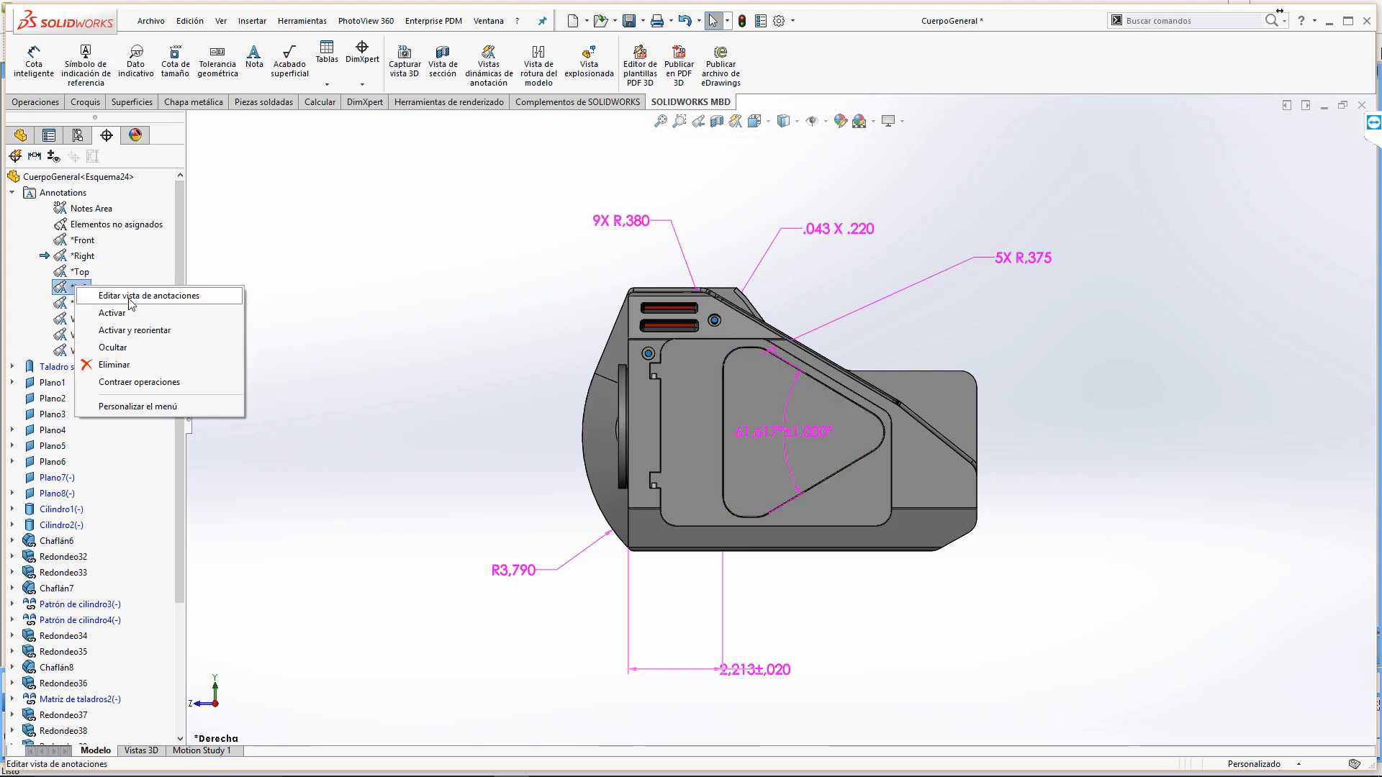
pyautogui.click(133, 330)
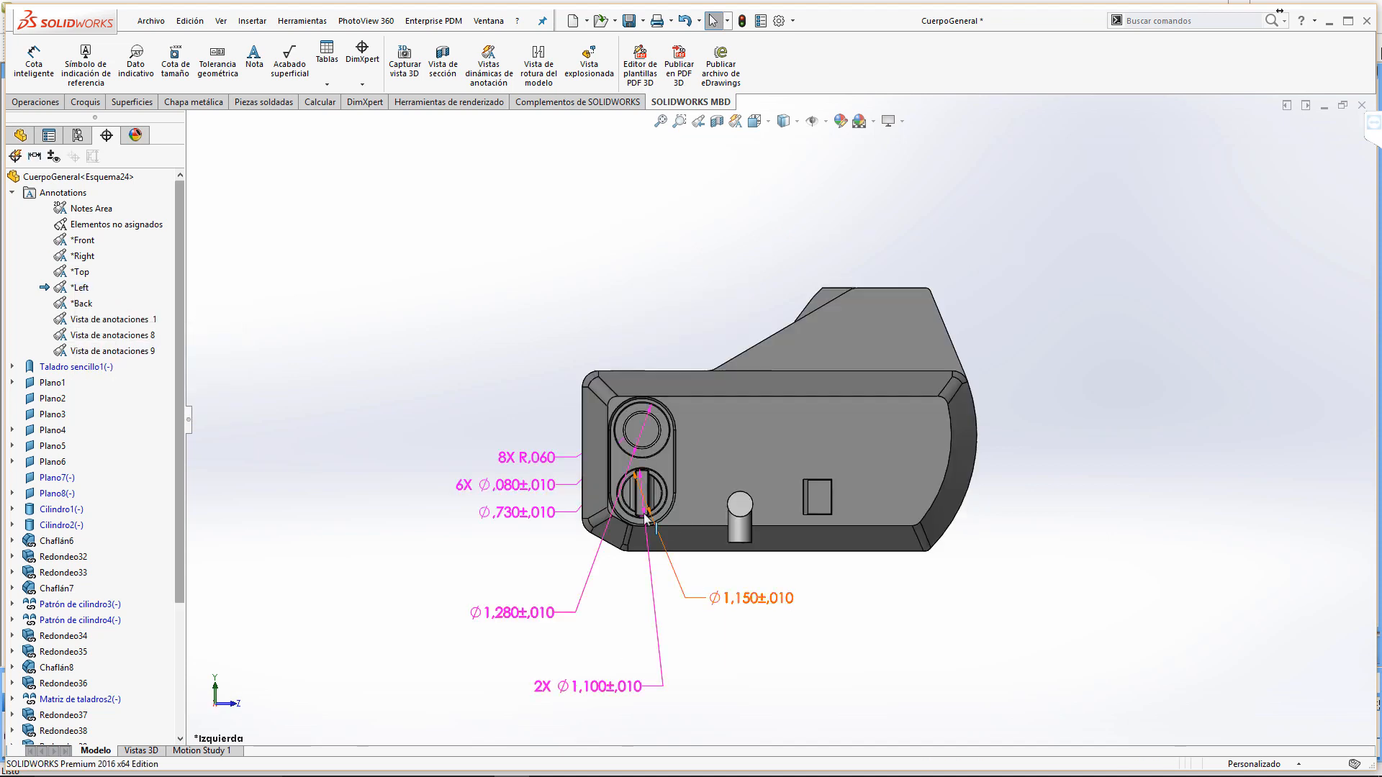
pyautogui.moveTo(535, 458)
pyautogui.mouseDown()
pyautogui.moveTo(532, 297)
pyautogui.moveTo(572, 269)
pyautogui.moveTo(748, 269)
pyautogui.mouseUp()
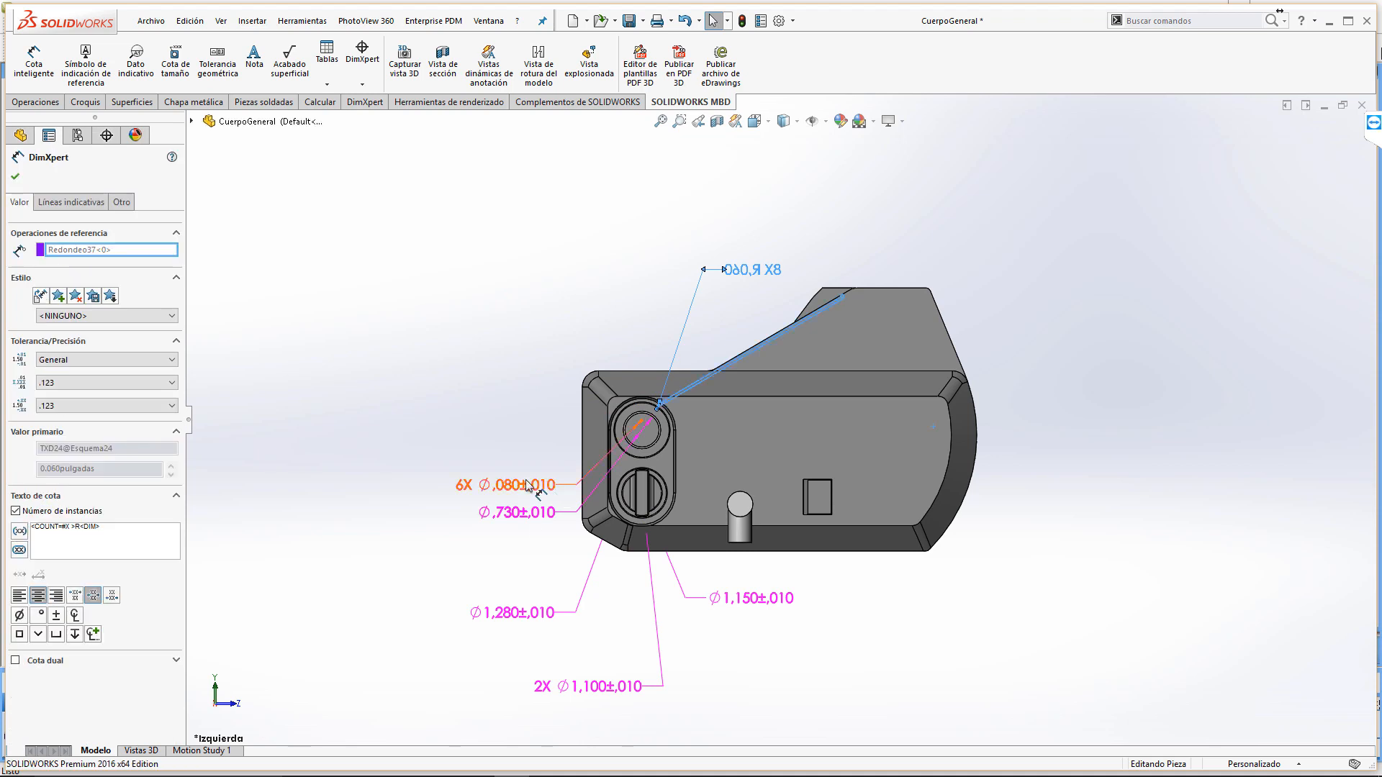
pyautogui.click(493, 319)
pyautogui.moveTo(531, 481)
pyautogui.mouseDown()
pyautogui.moveTo(525, 469)
pyautogui.moveTo(812, 452)
pyautogui.mouseUp()
pyautogui.scroll(1, 542, 503)
pyautogui.scroll(-2, 542, 503)
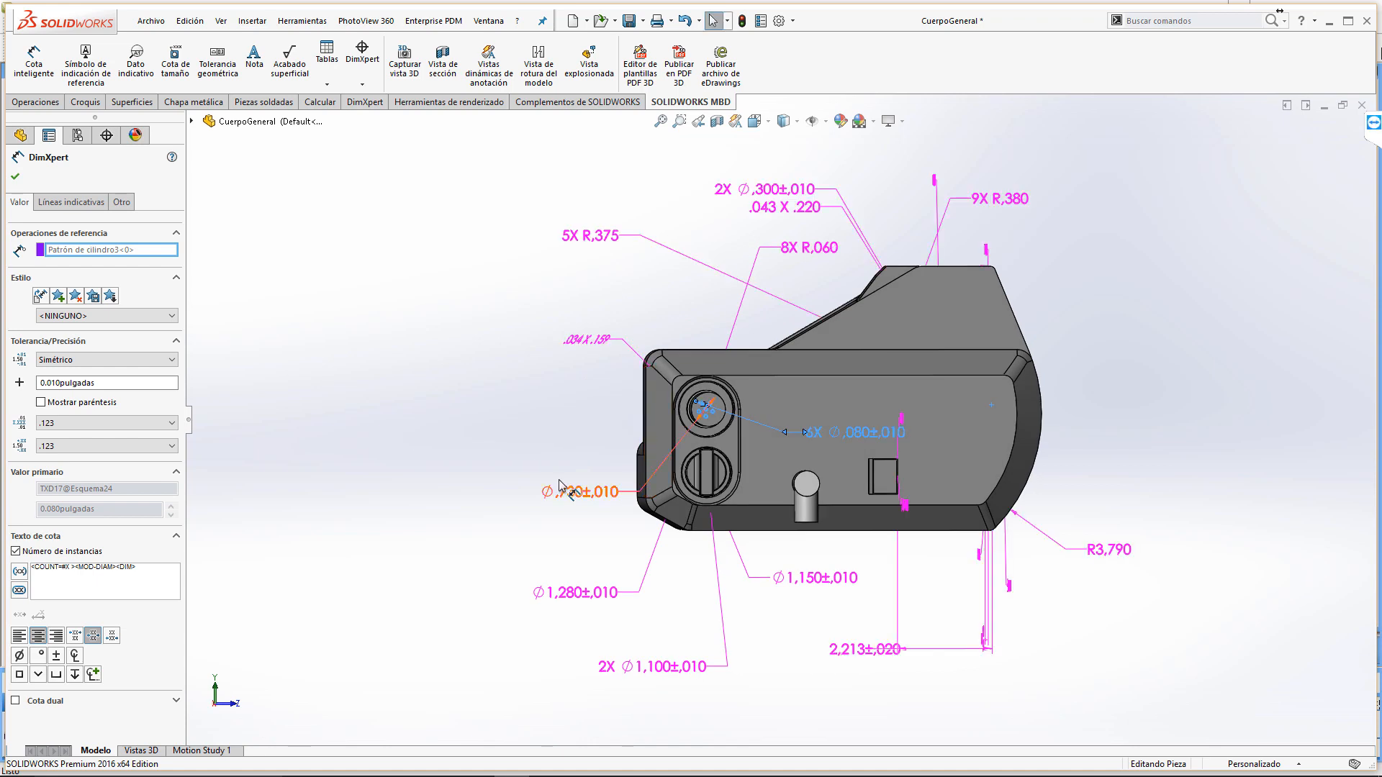
pyautogui.click(16, 177)
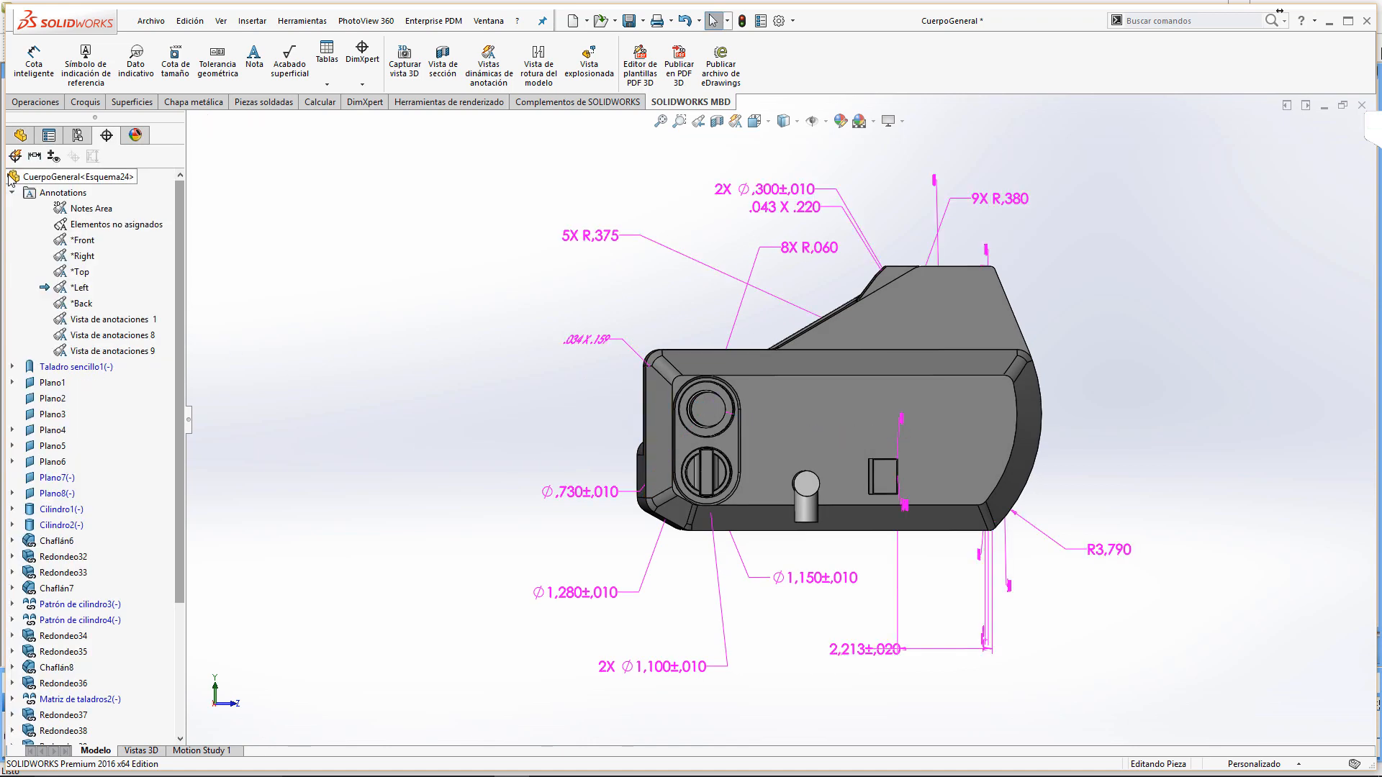
# Step: Activate the Left annotation view again and capture it as a 3D view, excluding Notes Area and Vista de anotaciones 1, 8 and 9
pyautogui.rightClick(80, 289)
pyautogui.click(118, 315)
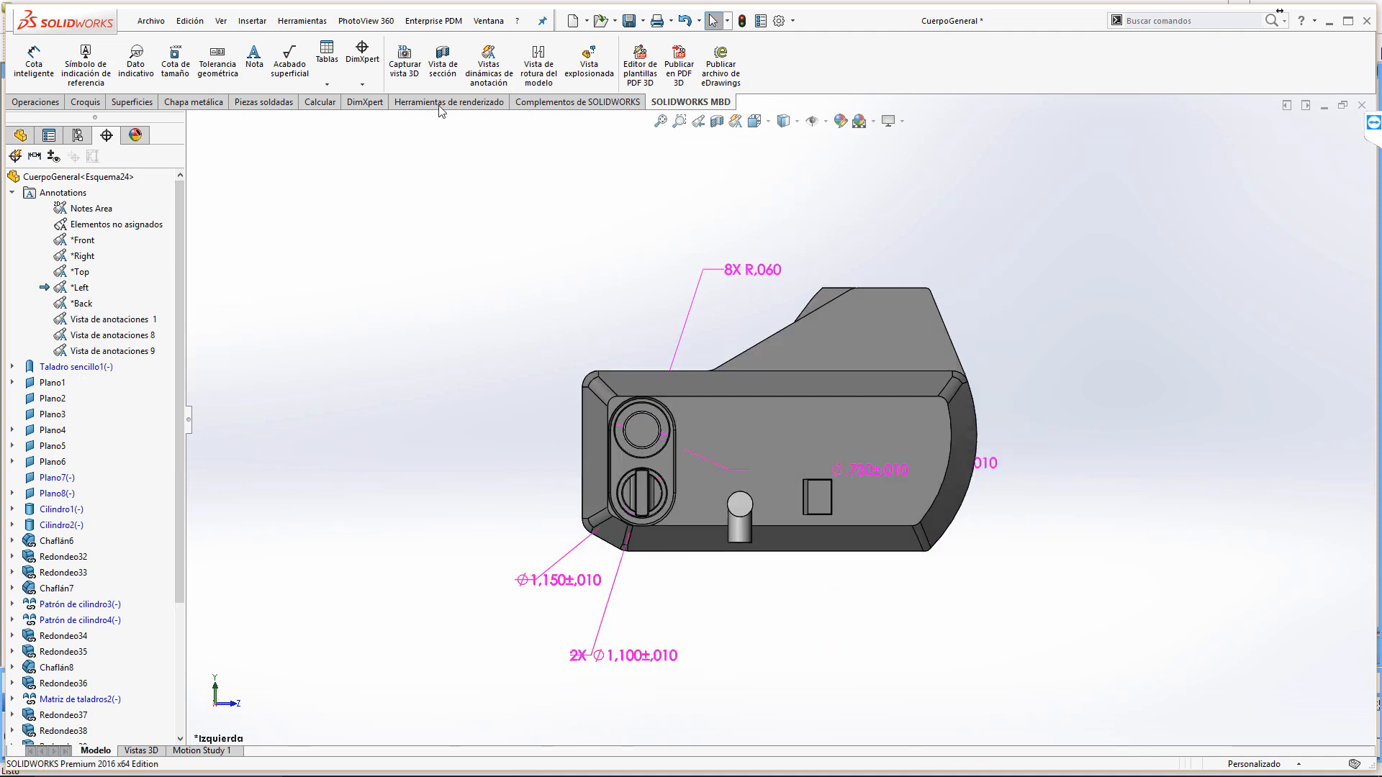
pyautogui.click(422, 70)
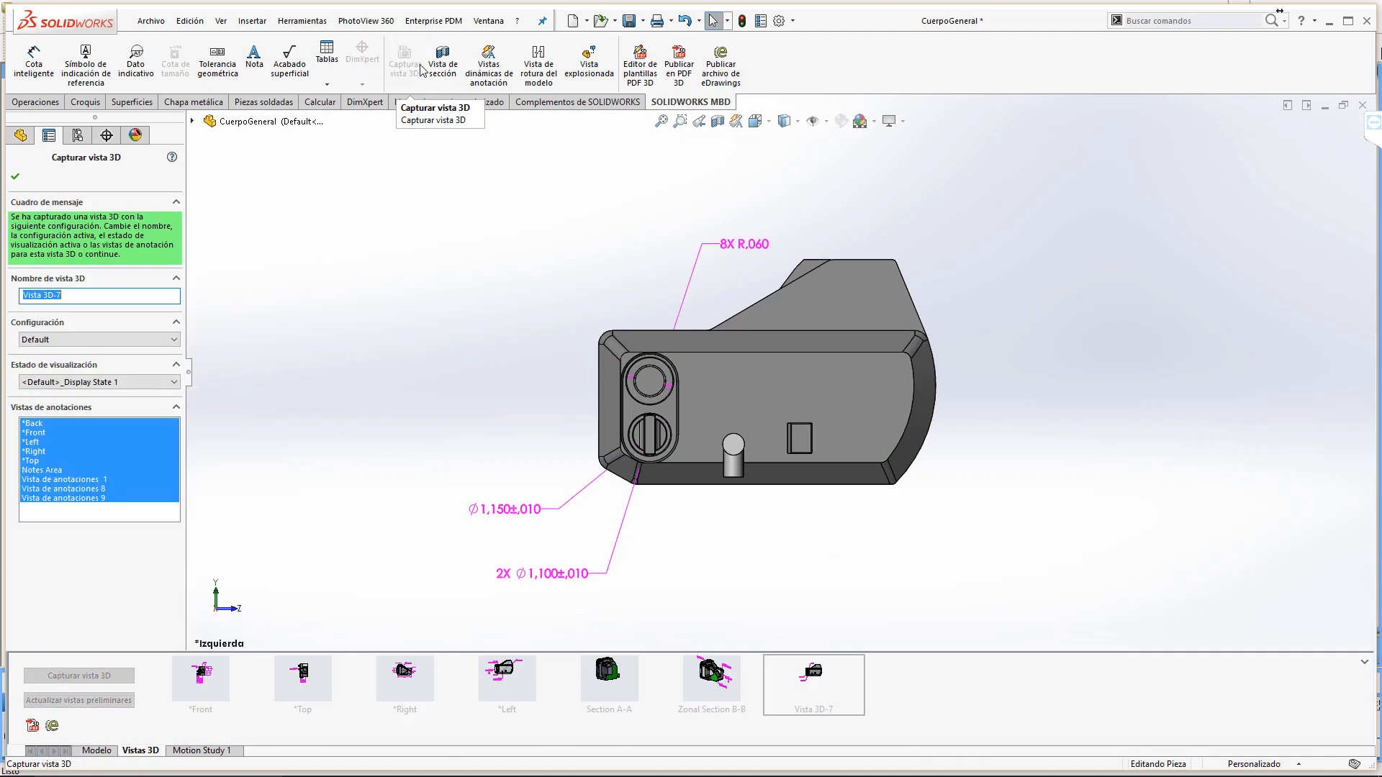
pyautogui.click(214, 682)
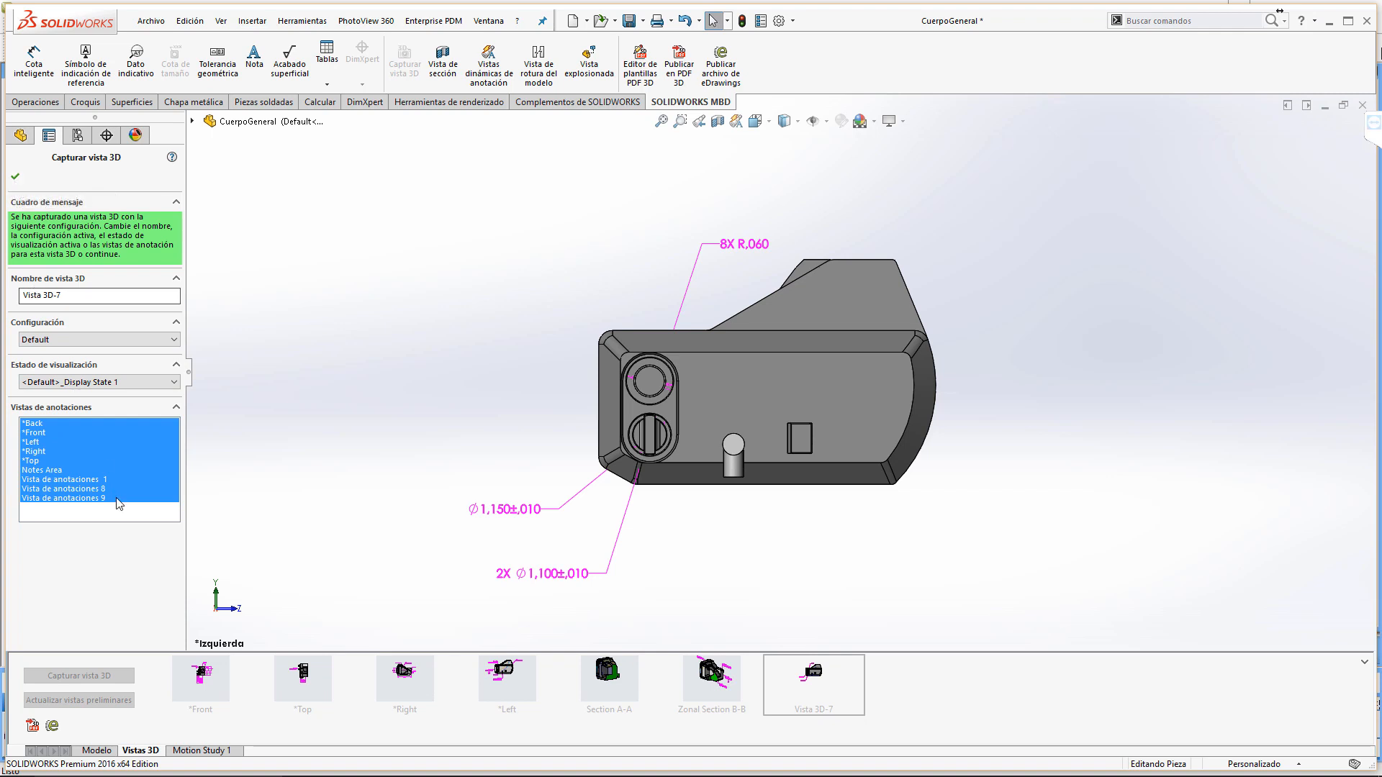
pyautogui.keyDown('ctrl'); pyautogui.click(52, 470); pyautogui.keyUp('ctrl')
pyautogui.keyDown('ctrl'); pyautogui.click(55, 480); pyautogui.keyUp('ctrl')
pyautogui.keyDown('ctrl'); pyautogui.click(75, 489); pyautogui.keyUp('ctrl')
pyautogui.keyDown('ctrl'); pyautogui.click(83, 498); pyautogui.keyUp('ctrl')
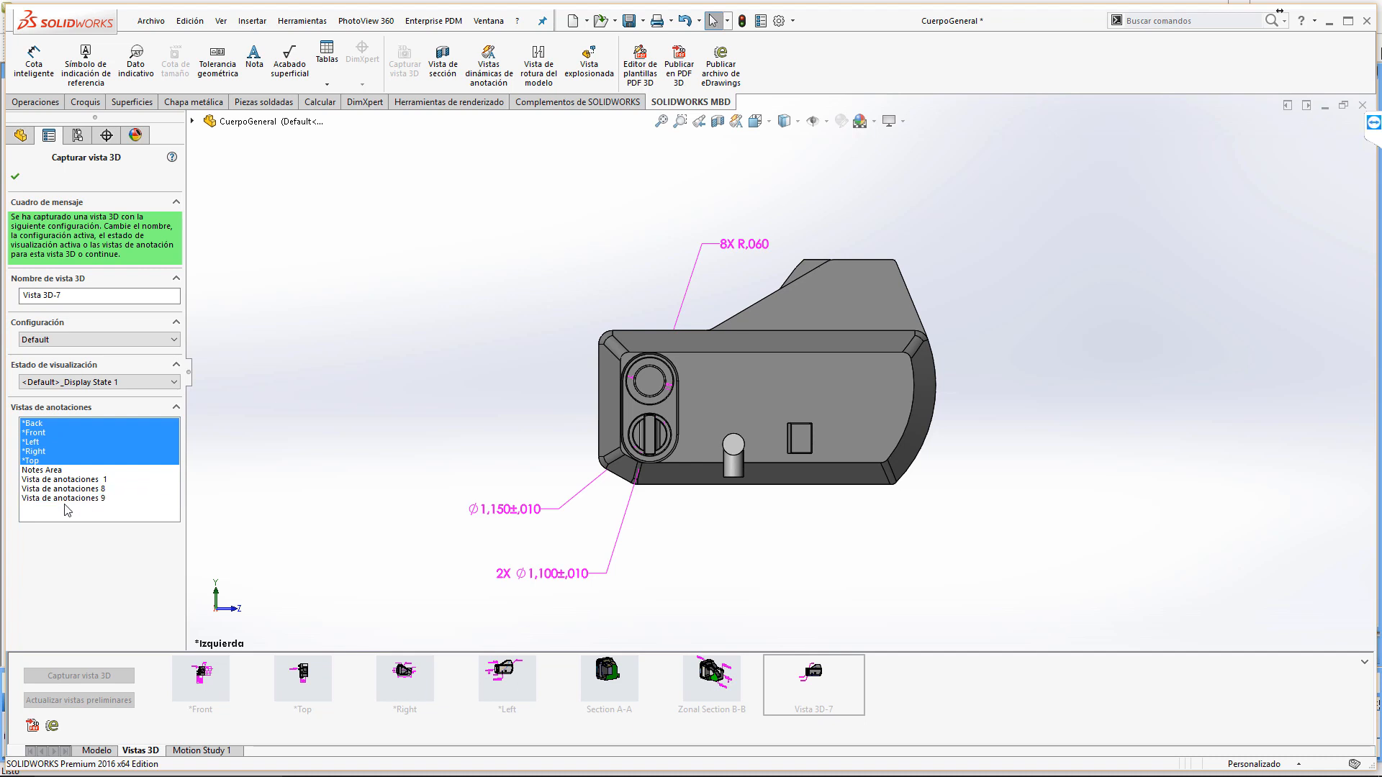
pyautogui.click(14, 177)
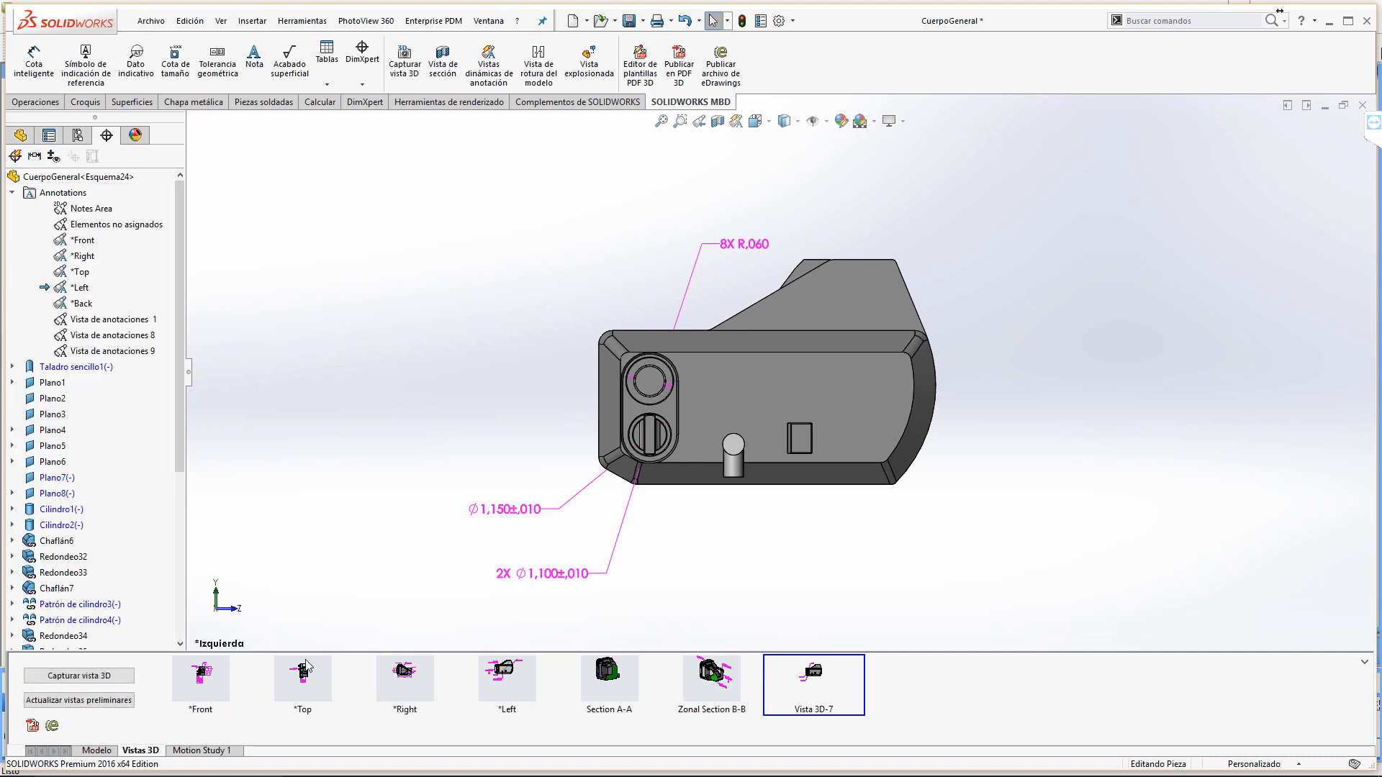
# Step: Review the saved 3D views one by one: Front, Top, Right, Left, Section A-A, Zonal Section B-B and Vista 3D-7
pyautogui.click(209, 677)
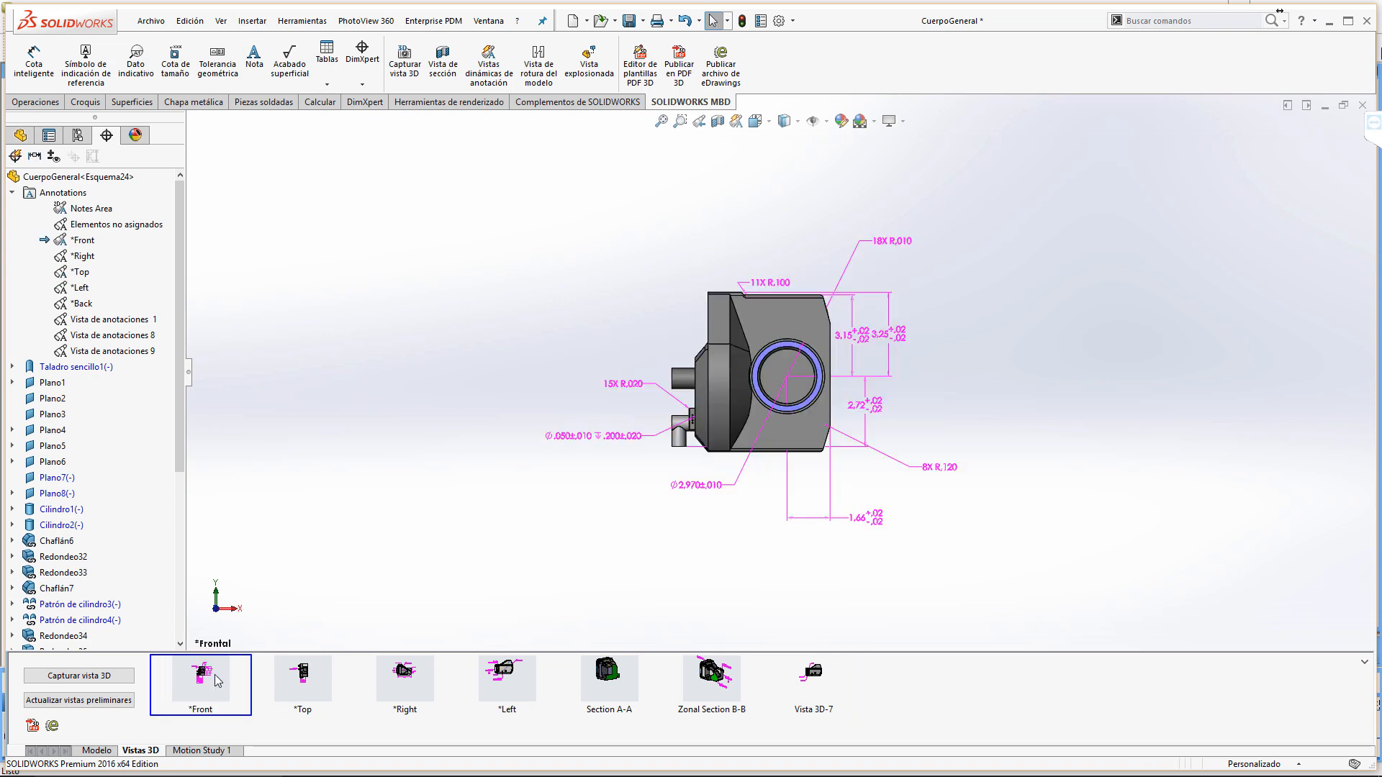
pyautogui.click(321, 693)
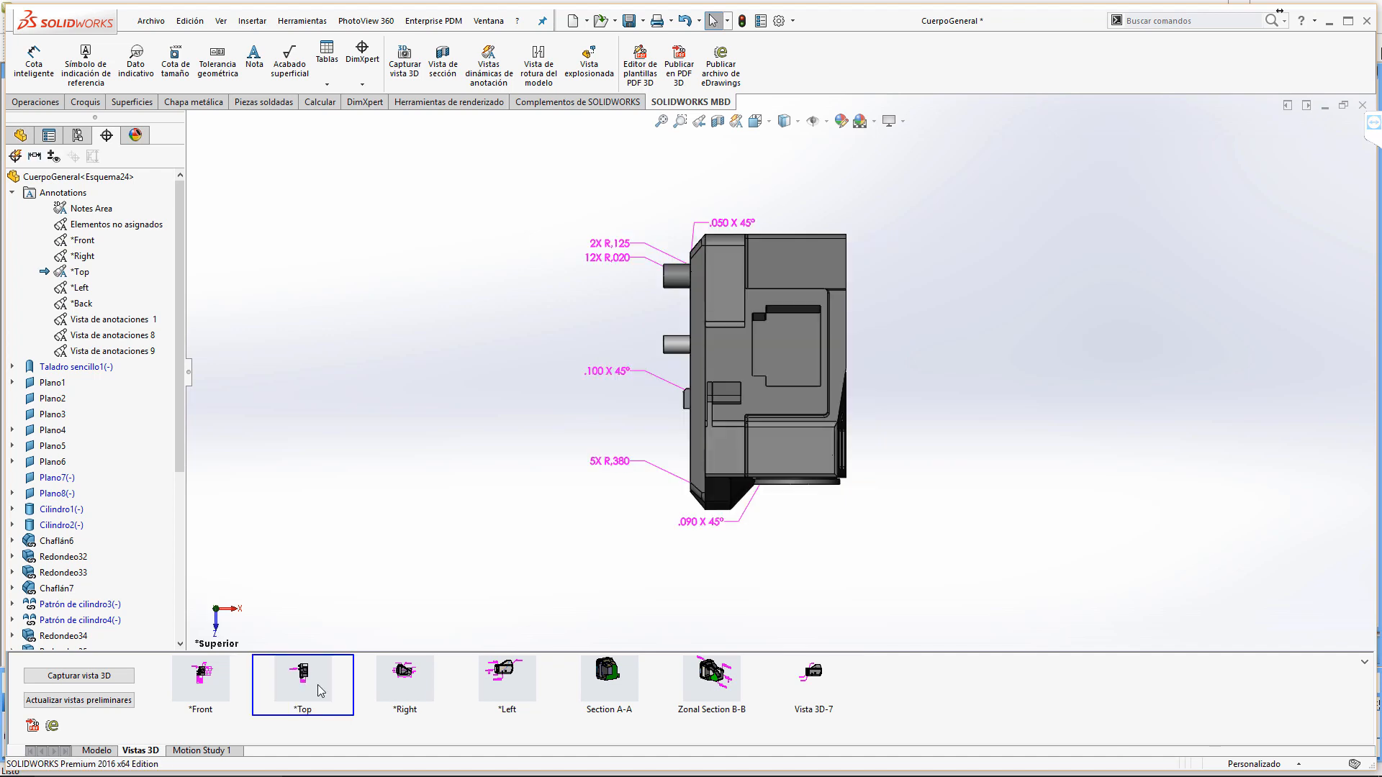
pyautogui.click(419, 696)
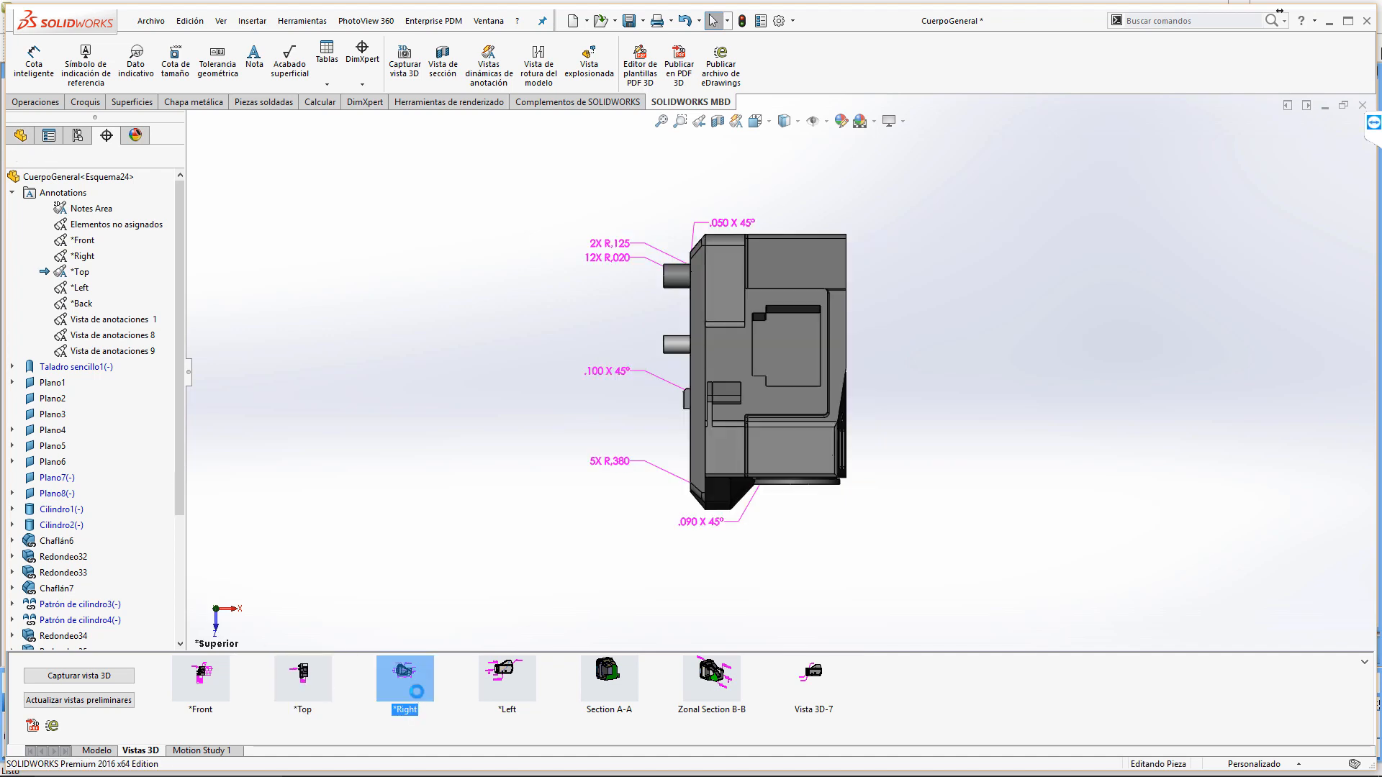
pyautogui.click(526, 689)
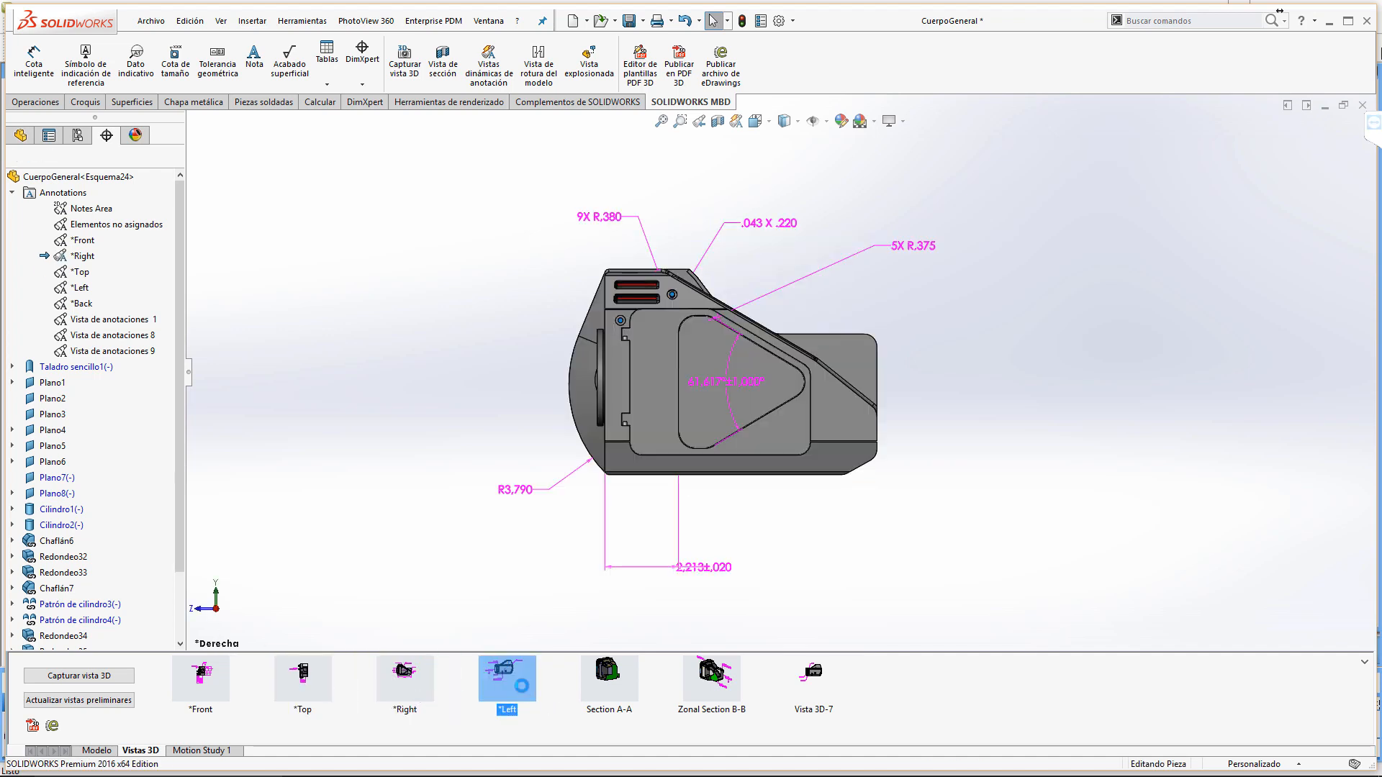
pyautogui.click(606, 695)
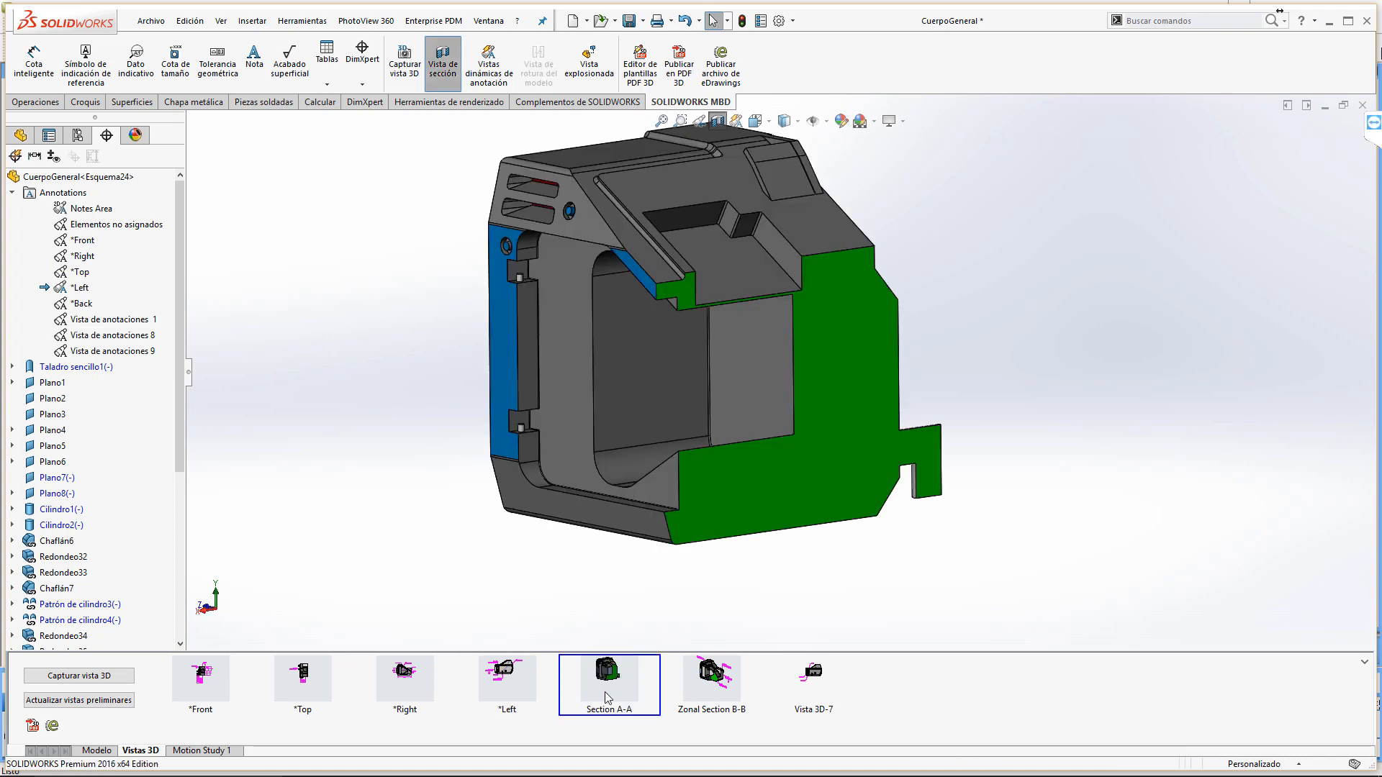
pyautogui.click(693, 688)
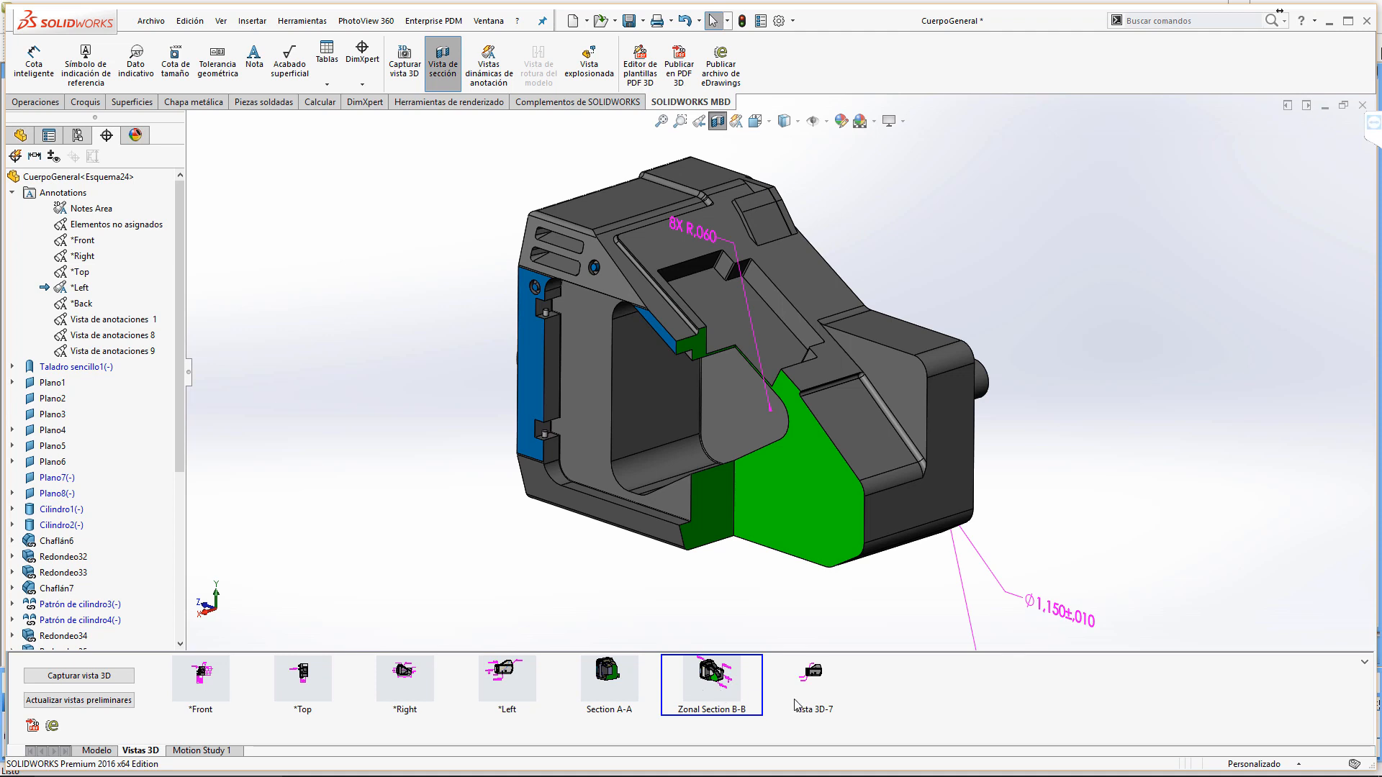
pyautogui.click(804, 705)
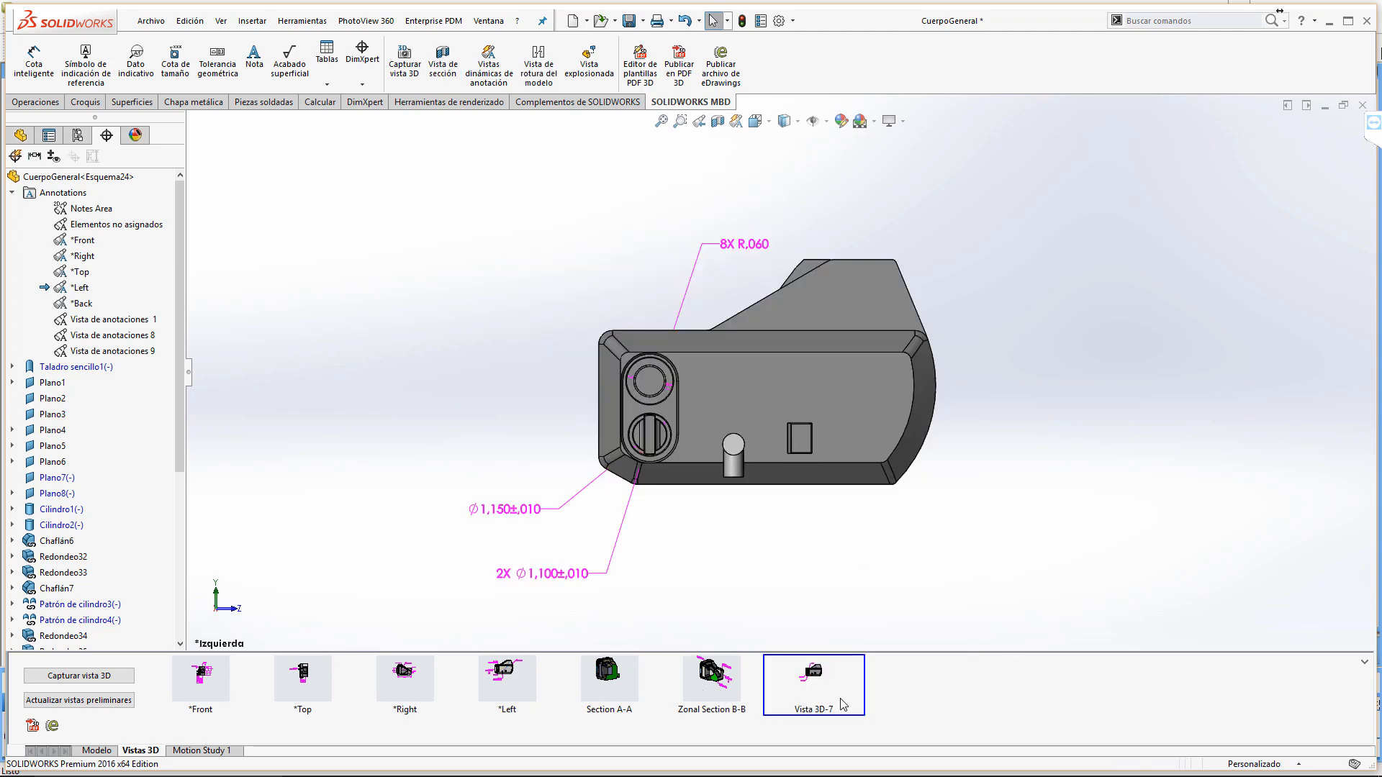
# Step: Open the 3D PDF template editor in a maximized window and open the image chooser for the template's logo
pyautogui.click(647, 63)
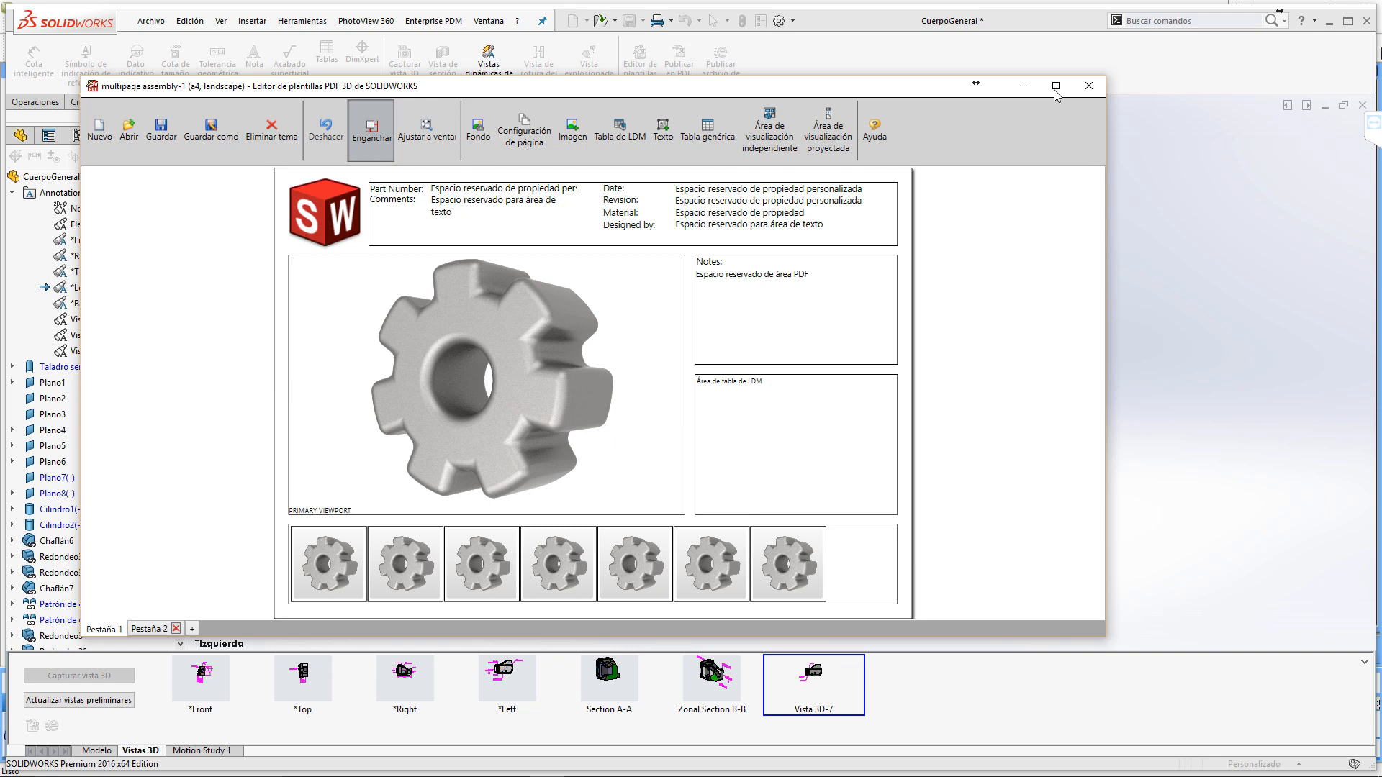
pyautogui.doubleClick(832, 96)
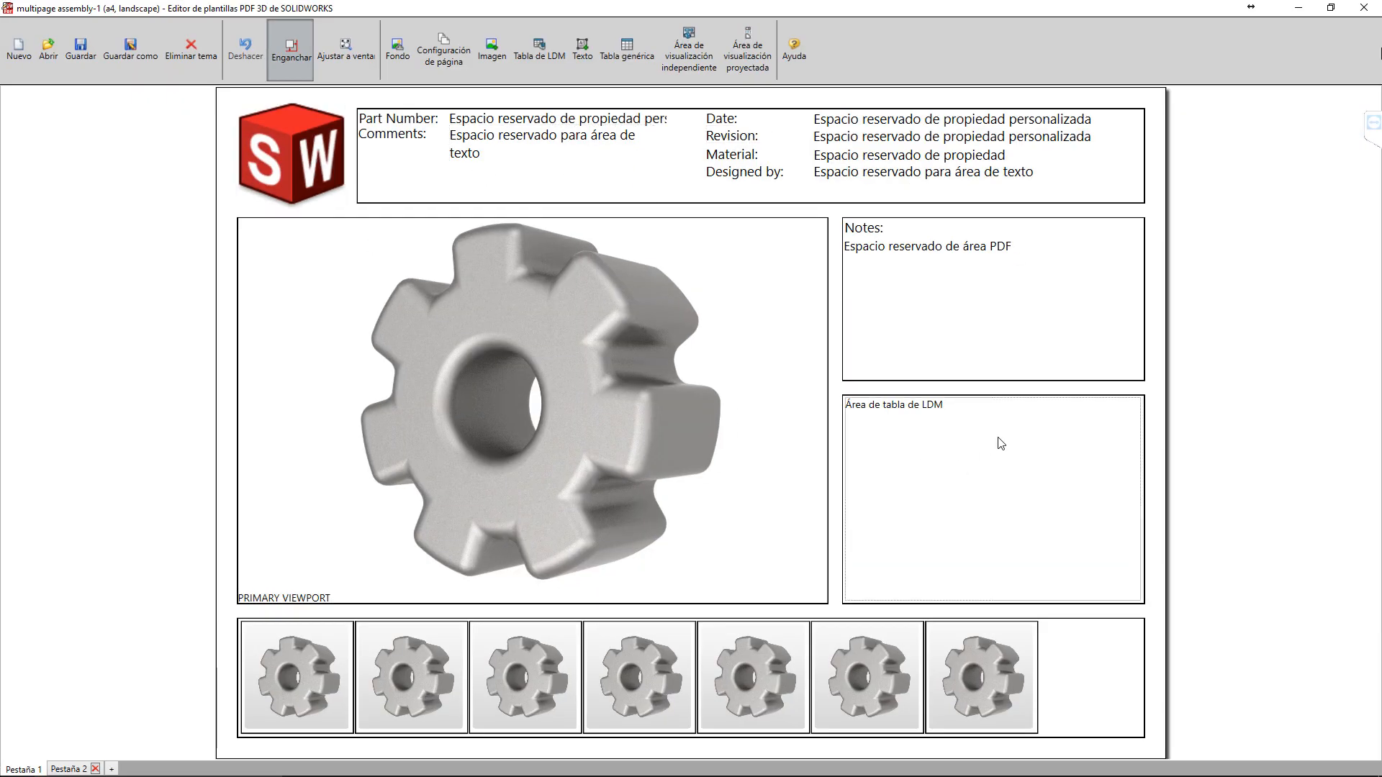
pyautogui.click(295, 165)
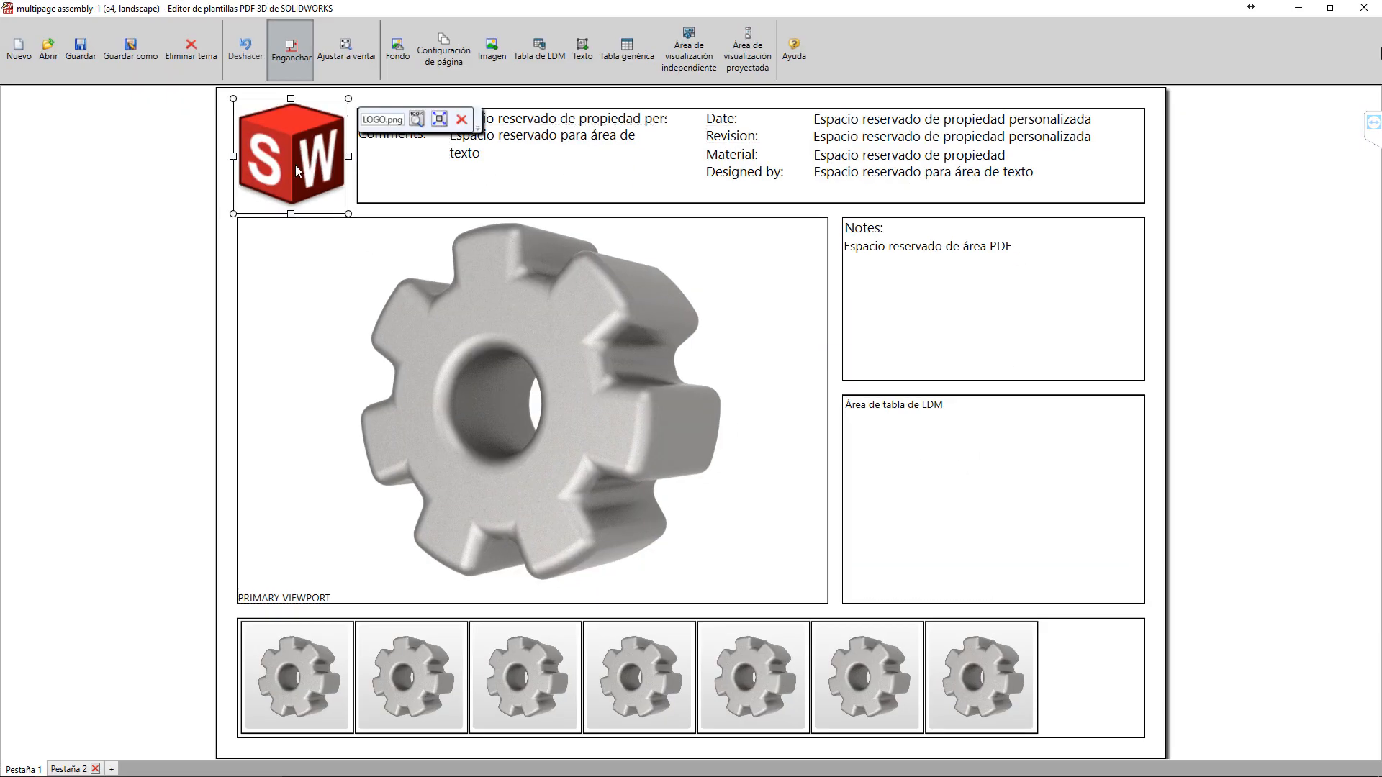
pyautogui.click(383, 119)
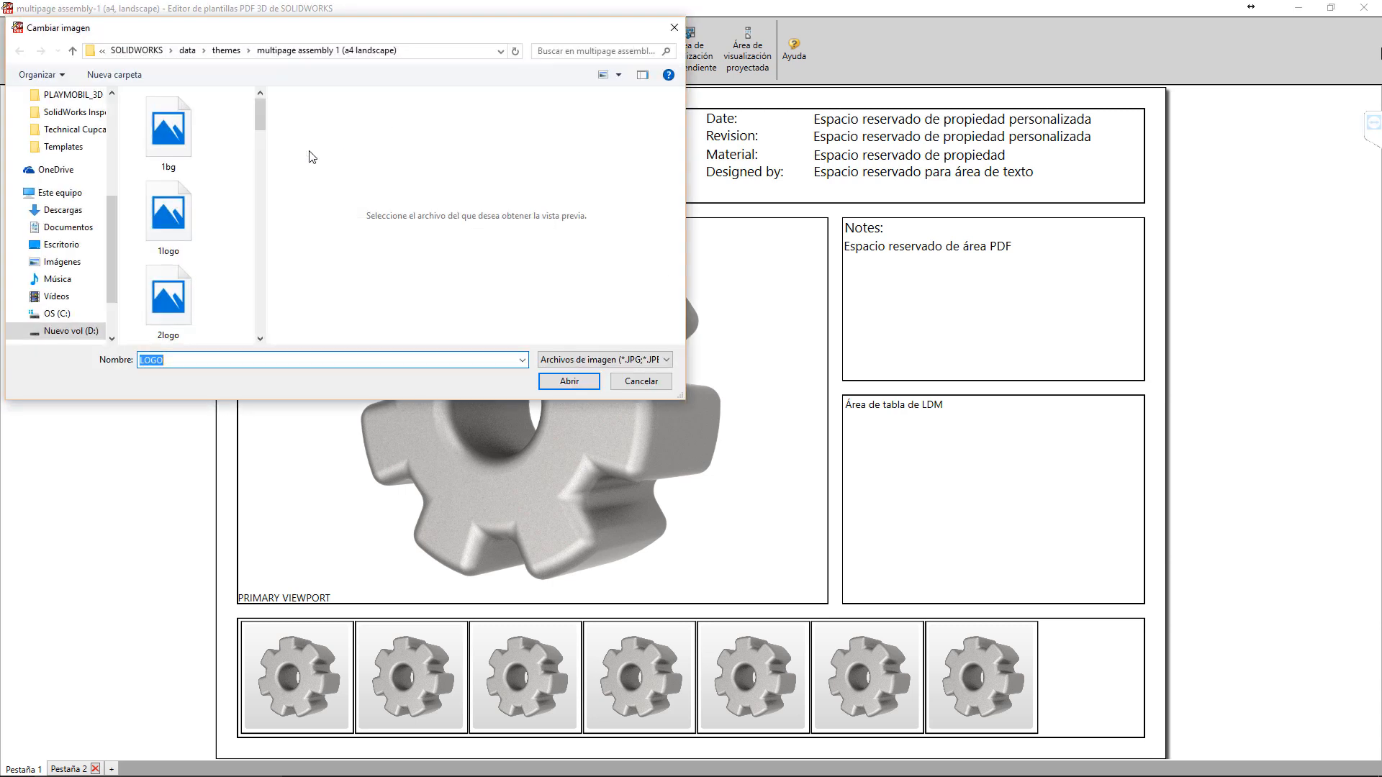
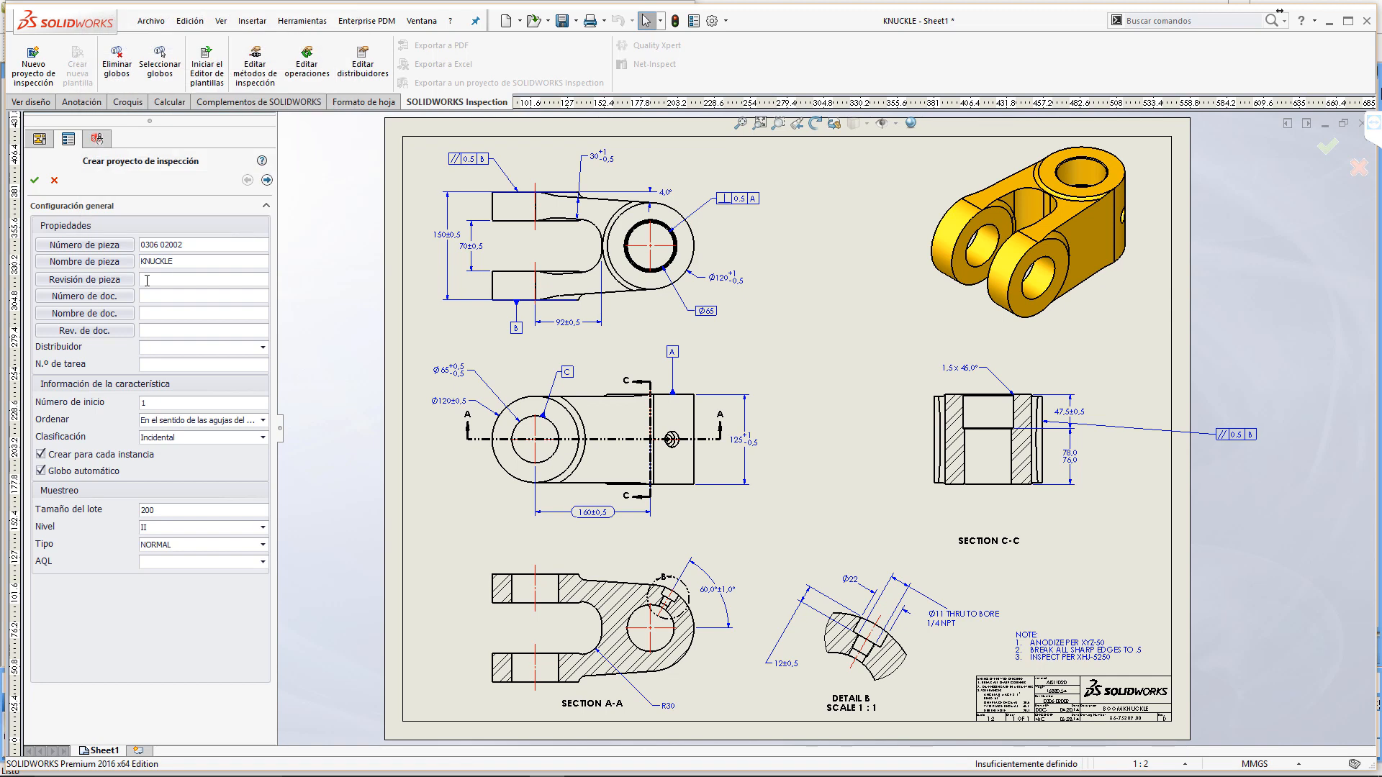
# Step: Link the inspection project's part revision to the drawing's Part Rev custom property
pyautogui.click(122, 281)
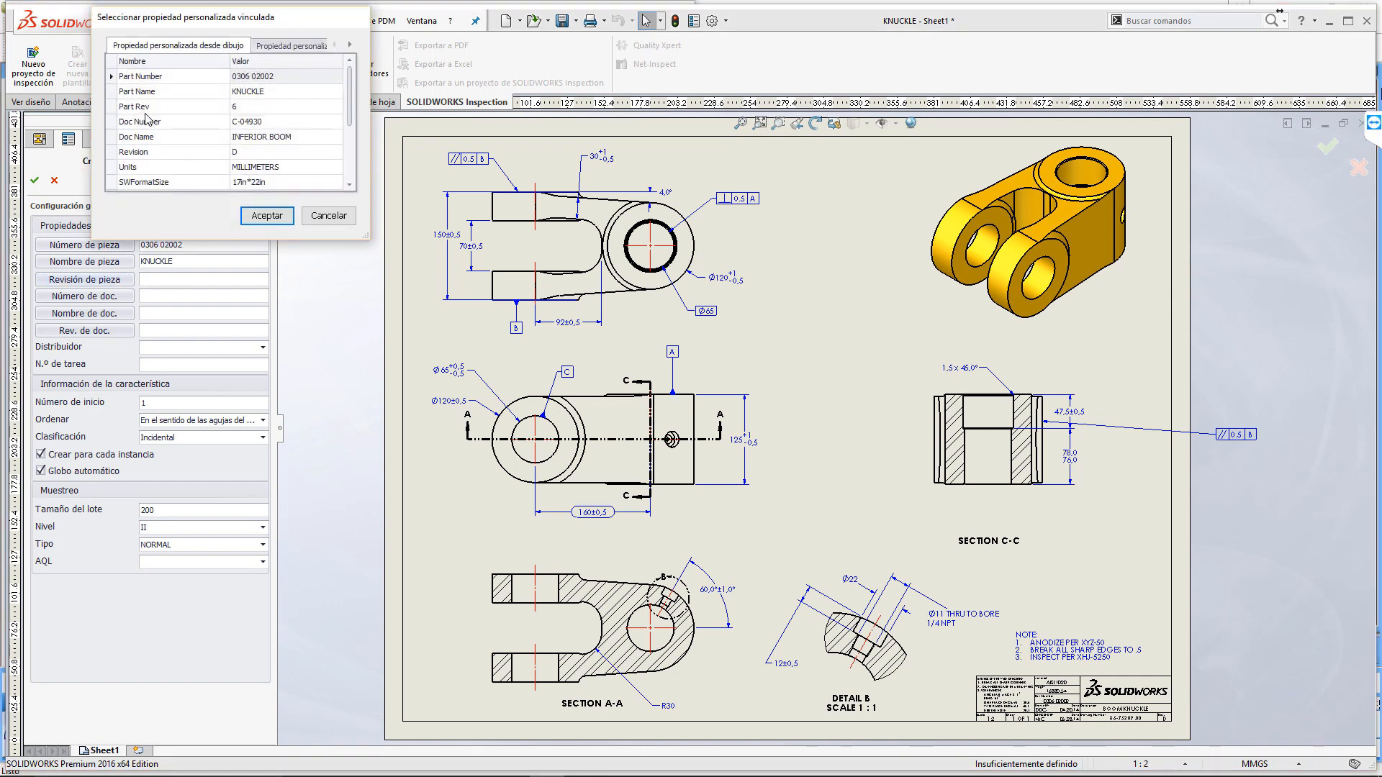
pyautogui.click(139, 108)
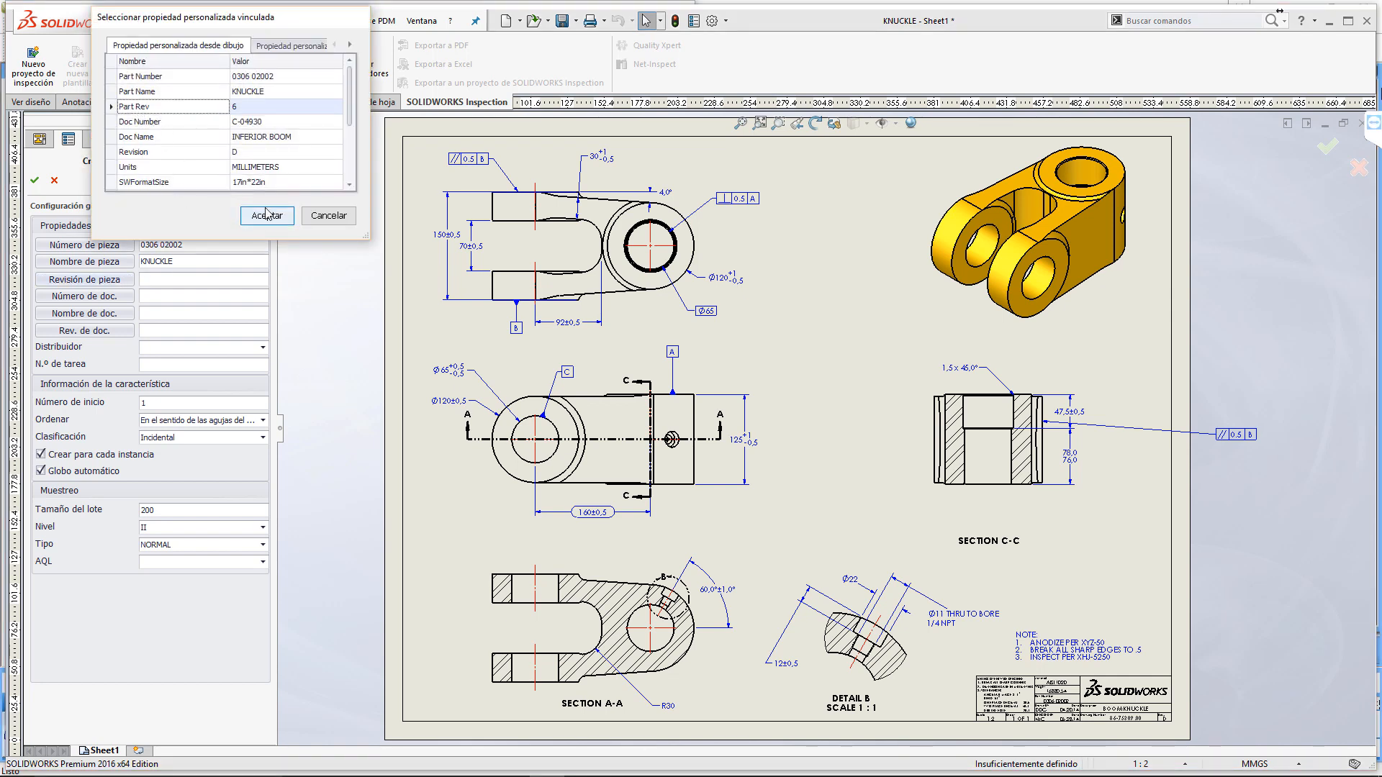
pyautogui.click(267, 217)
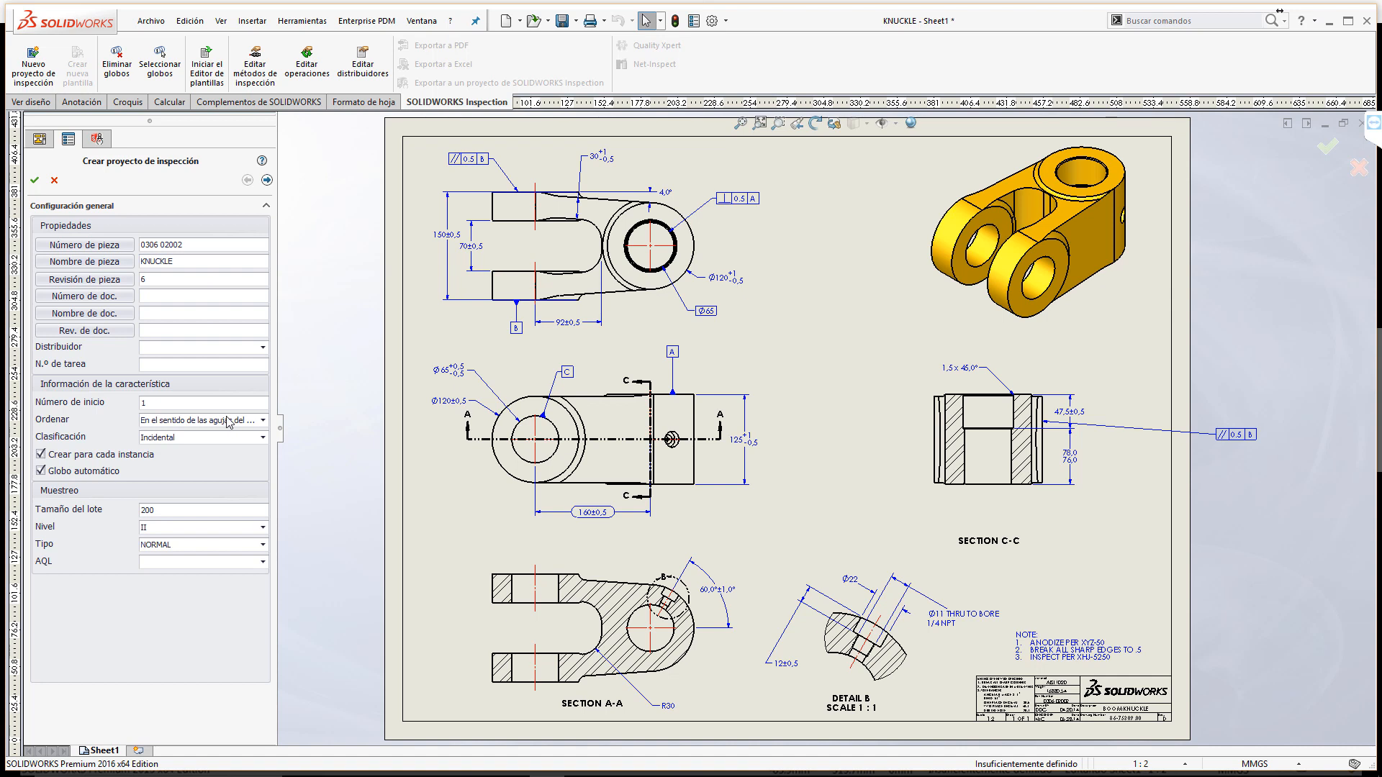
# Step: Set the project's distributor to Bobier, the task number to 12345 and the sampling type to AJUSTADO
pyautogui.click(181, 344)
pyautogui.click(264, 349)
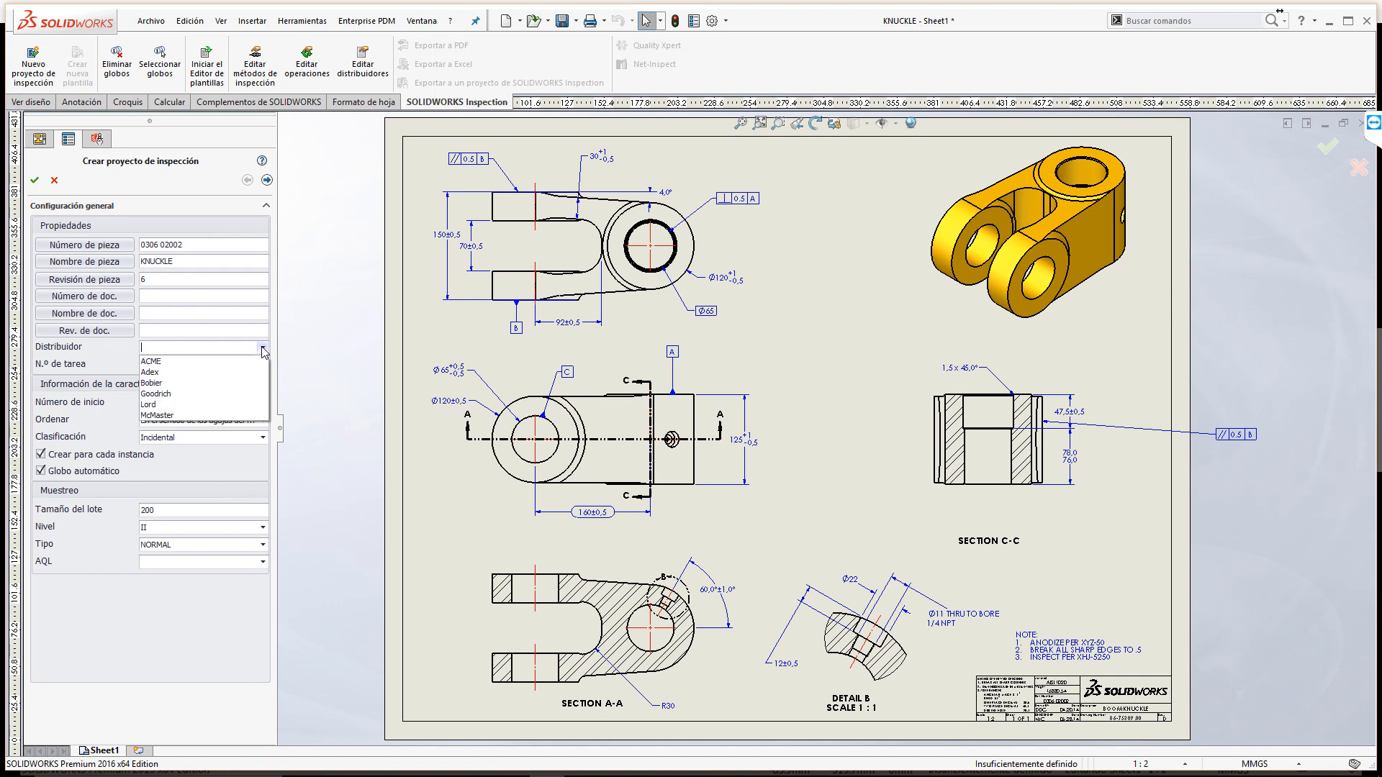
pyautogui.click(191, 385)
pyautogui.click(191, 364)
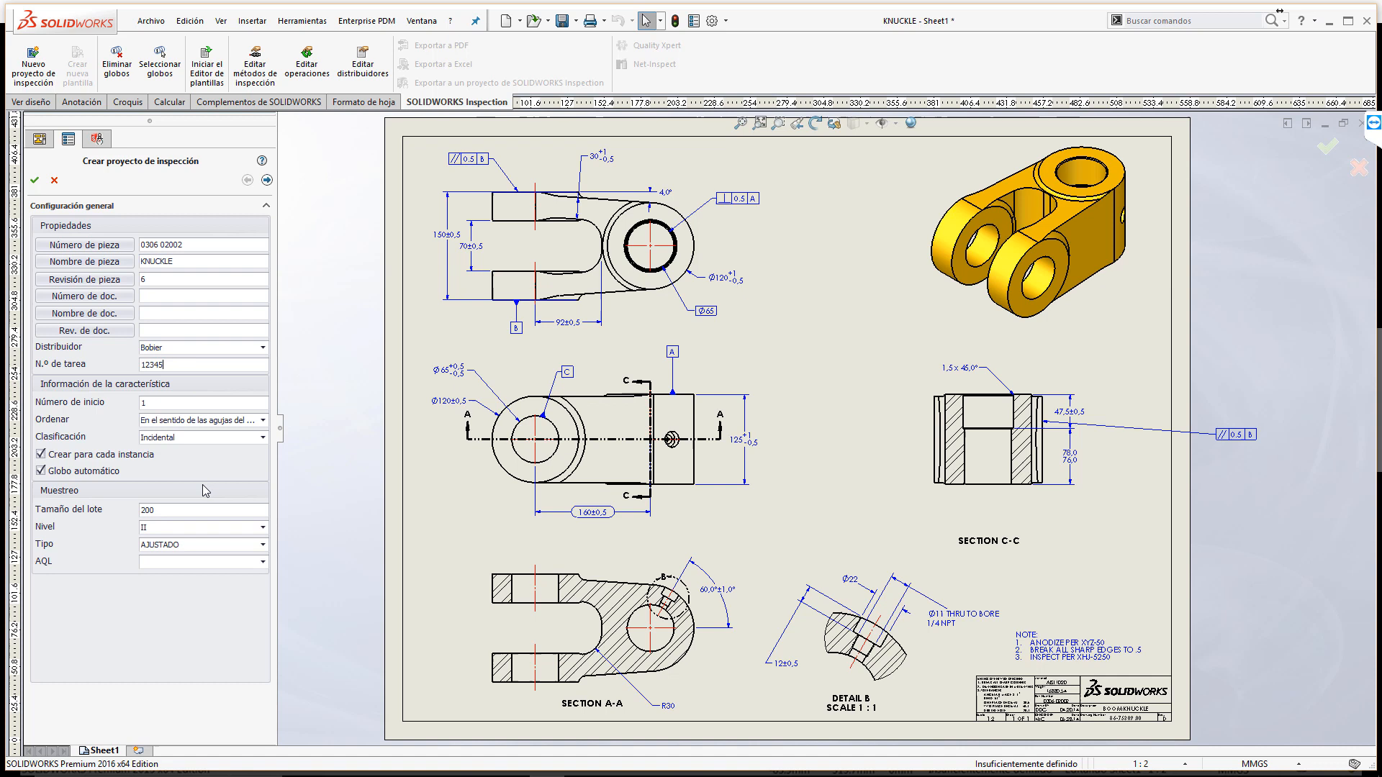
# Step: Keep automatic ballooning enabled and set the sampling AQL to 0.040
pyautogui.click(41, 471)
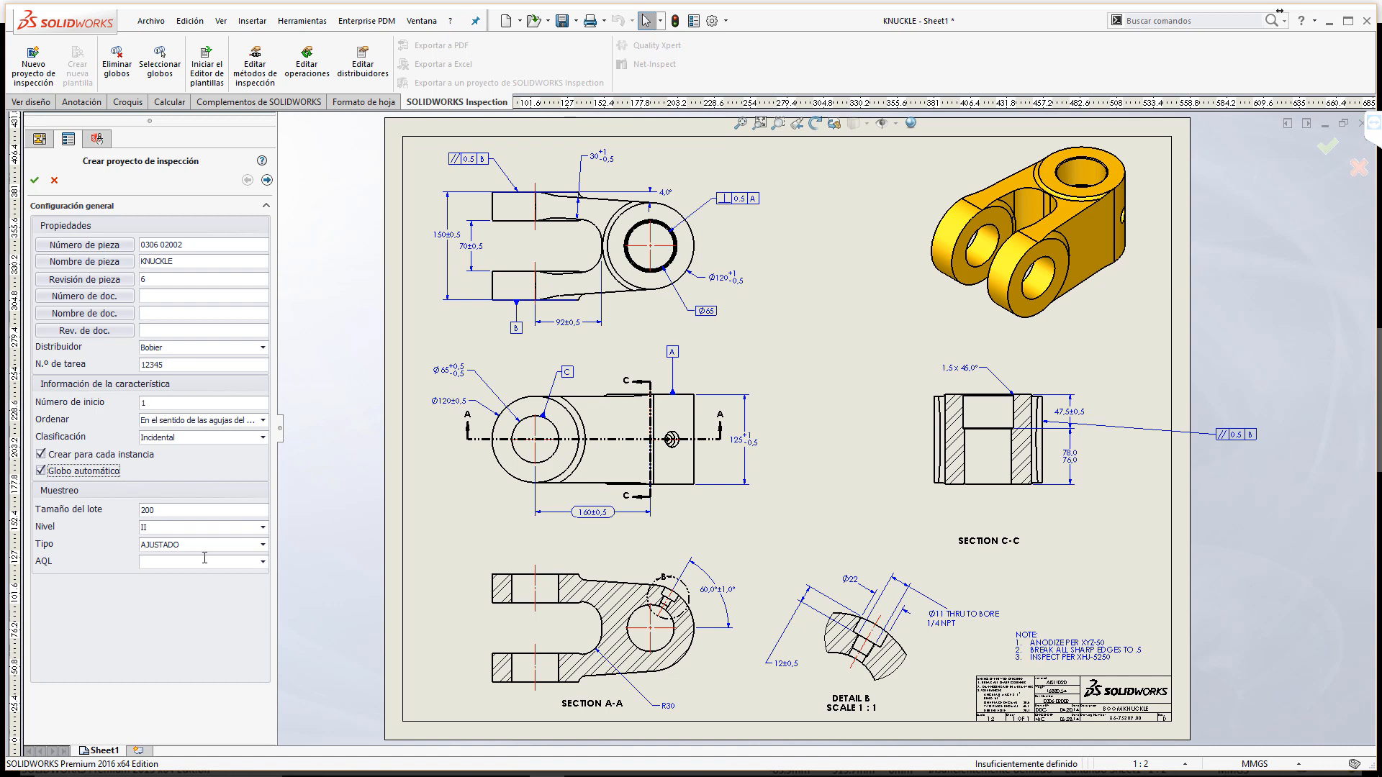
pyautogui.click(262, 562)
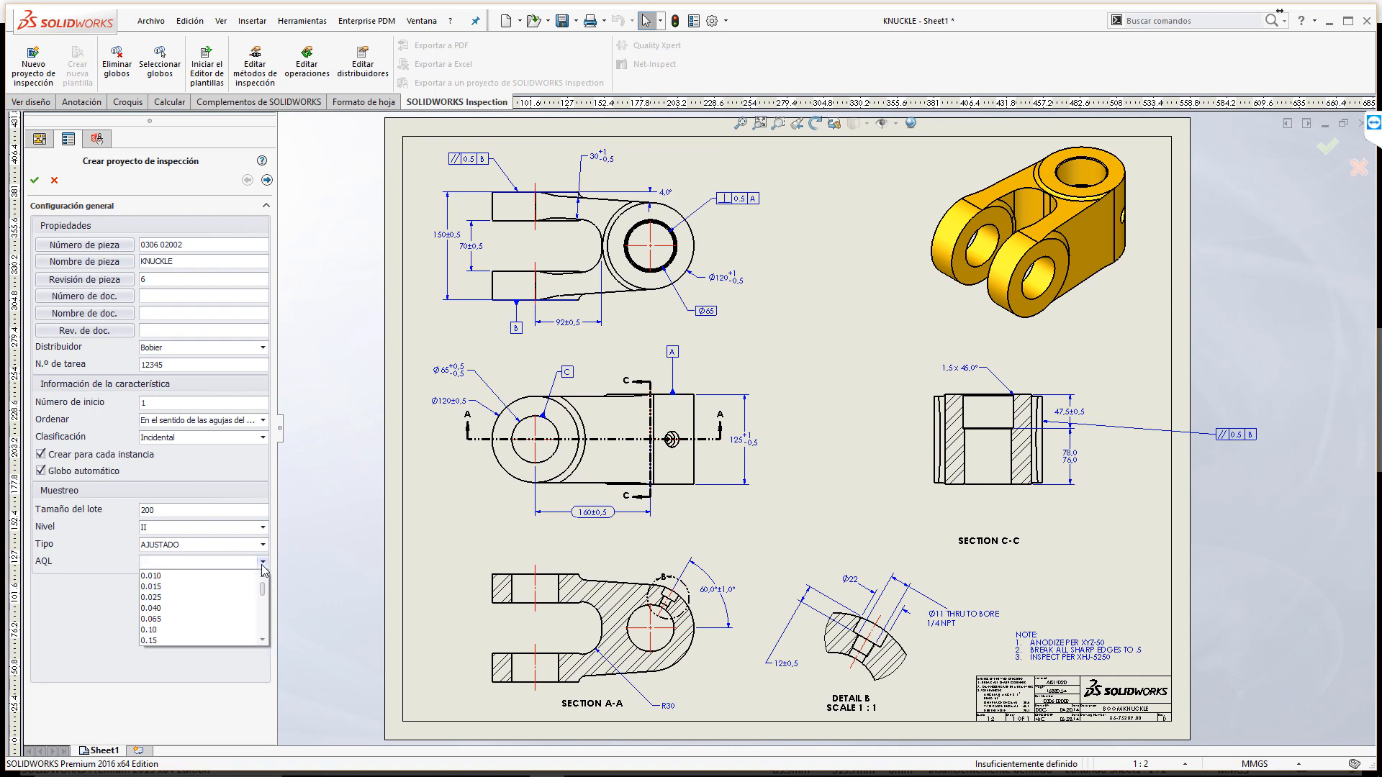
pyautogui.click(166, 609)
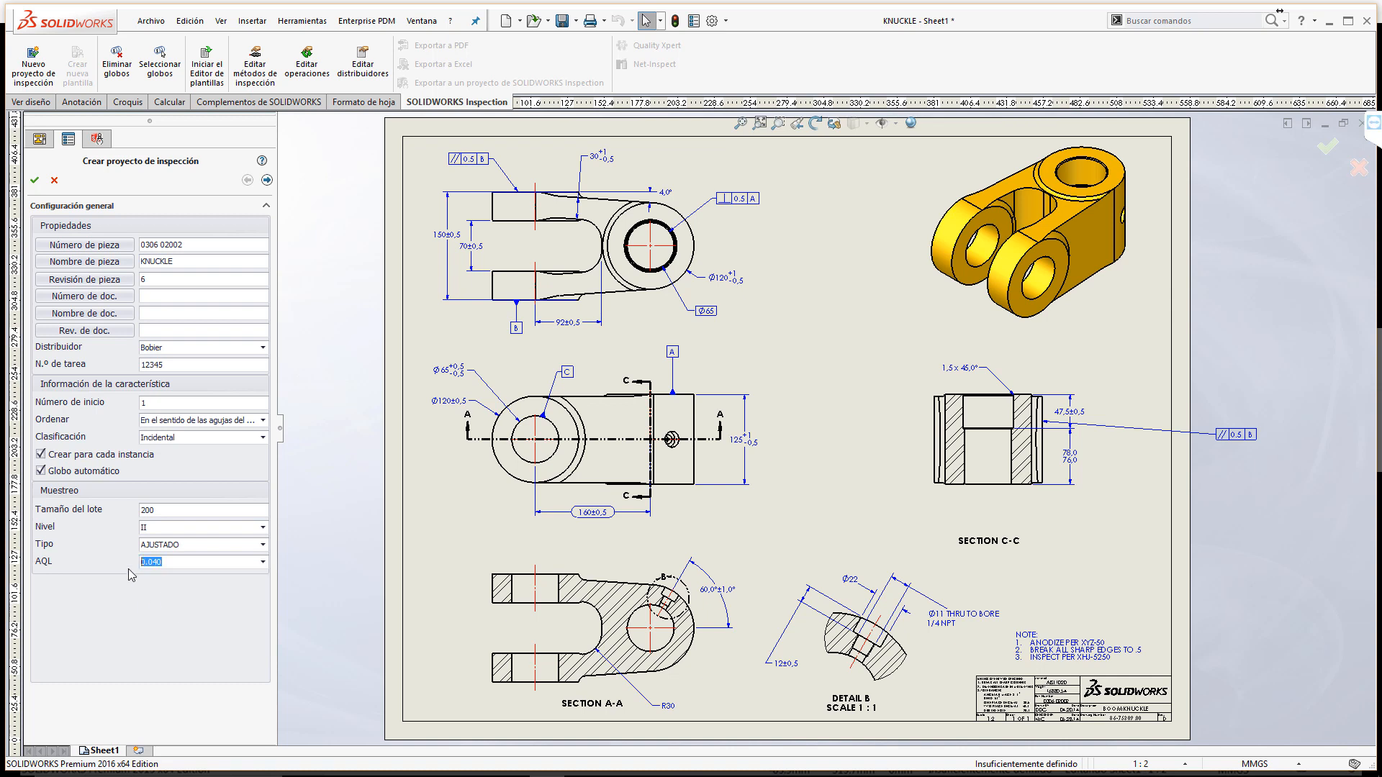
pyautogui.click(99, 543)
# Step: Keep the default extraction settings and precision-based tolerances in mm, check the angular tolerances, and create the inspection project
pyautogui.click(267, 180)
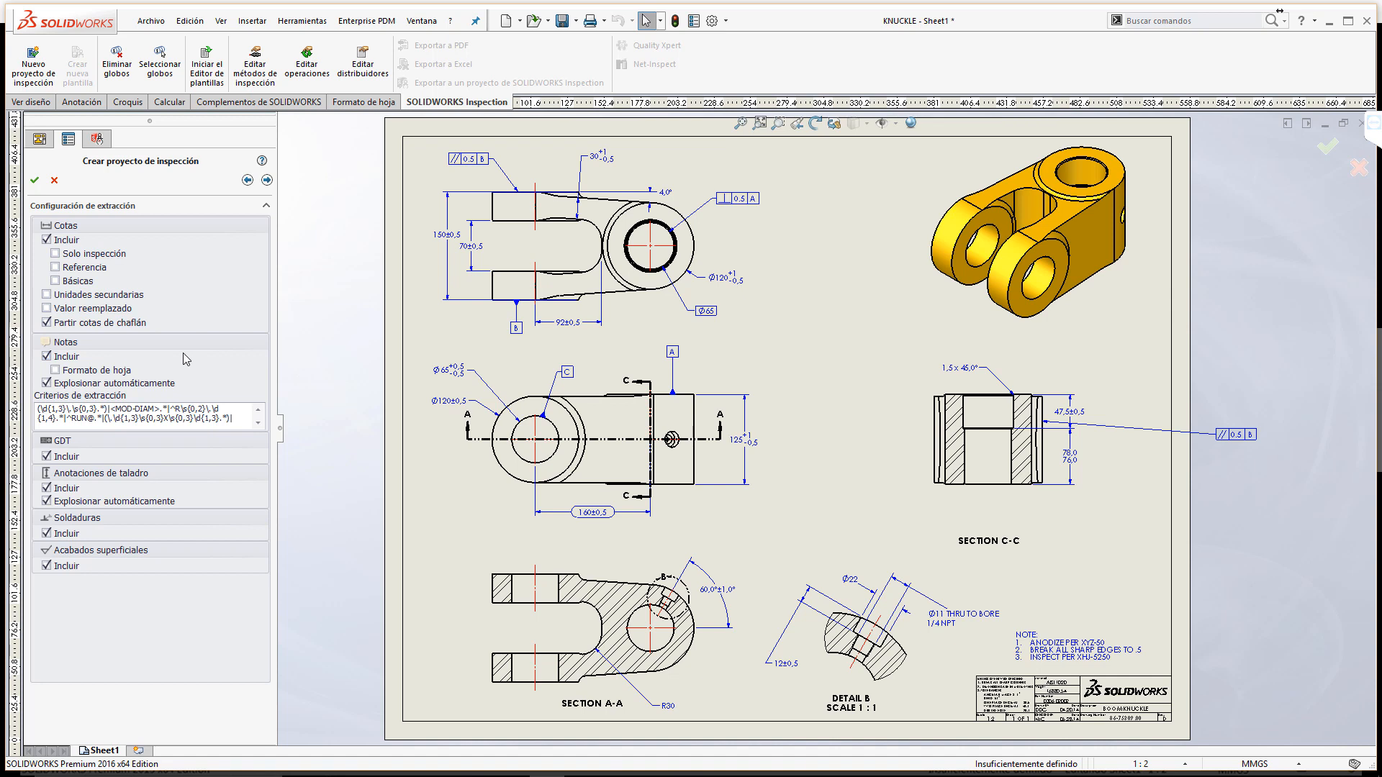
pyautogui.click(266, 180)
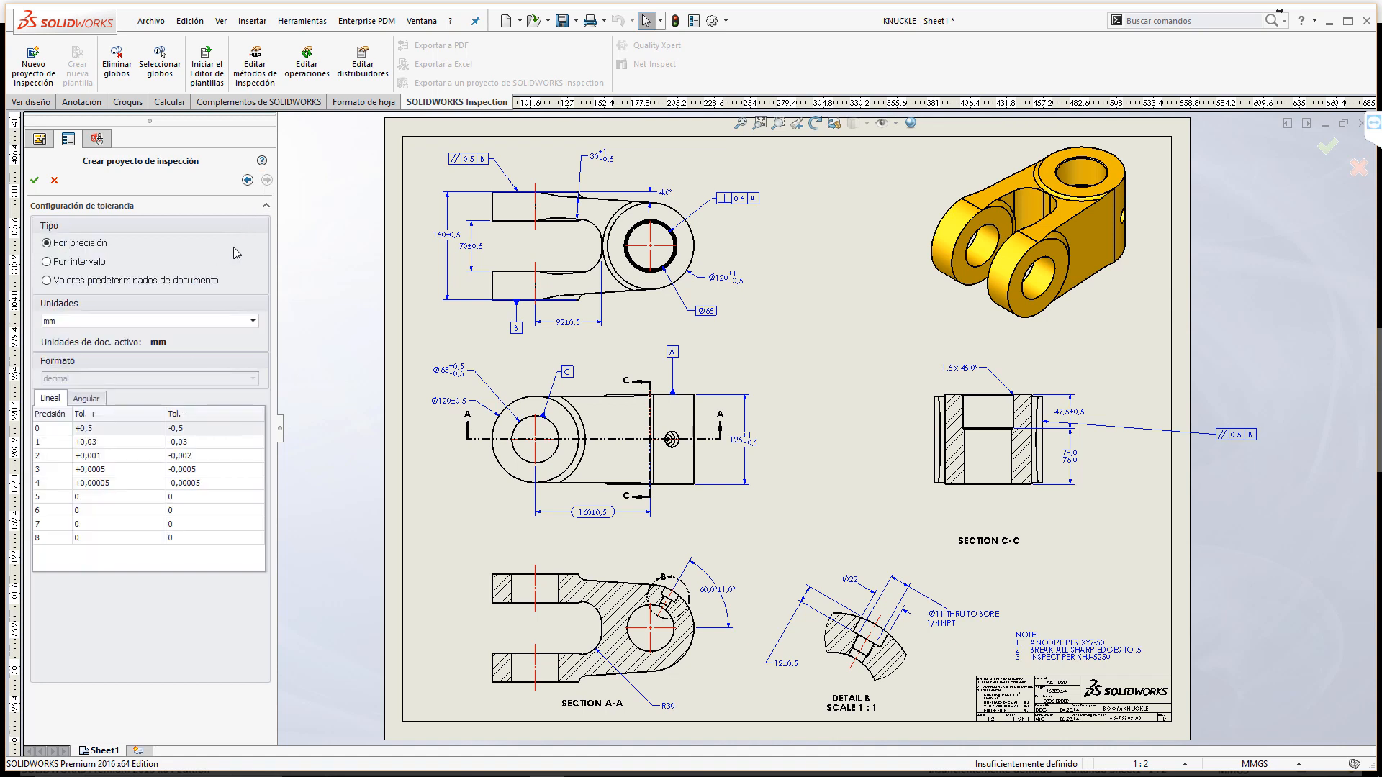
pyautogui.click(164, 323)
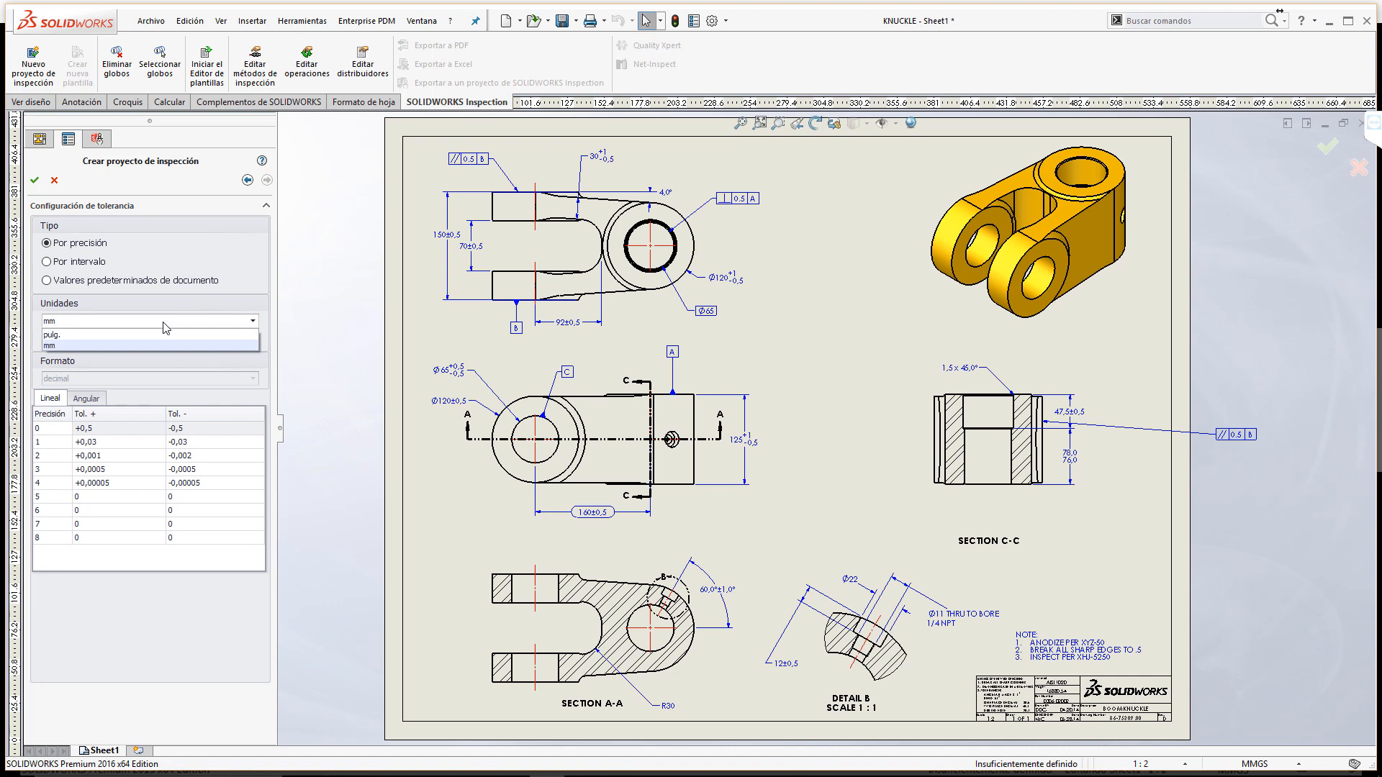
pyautogui.click(101, 346)
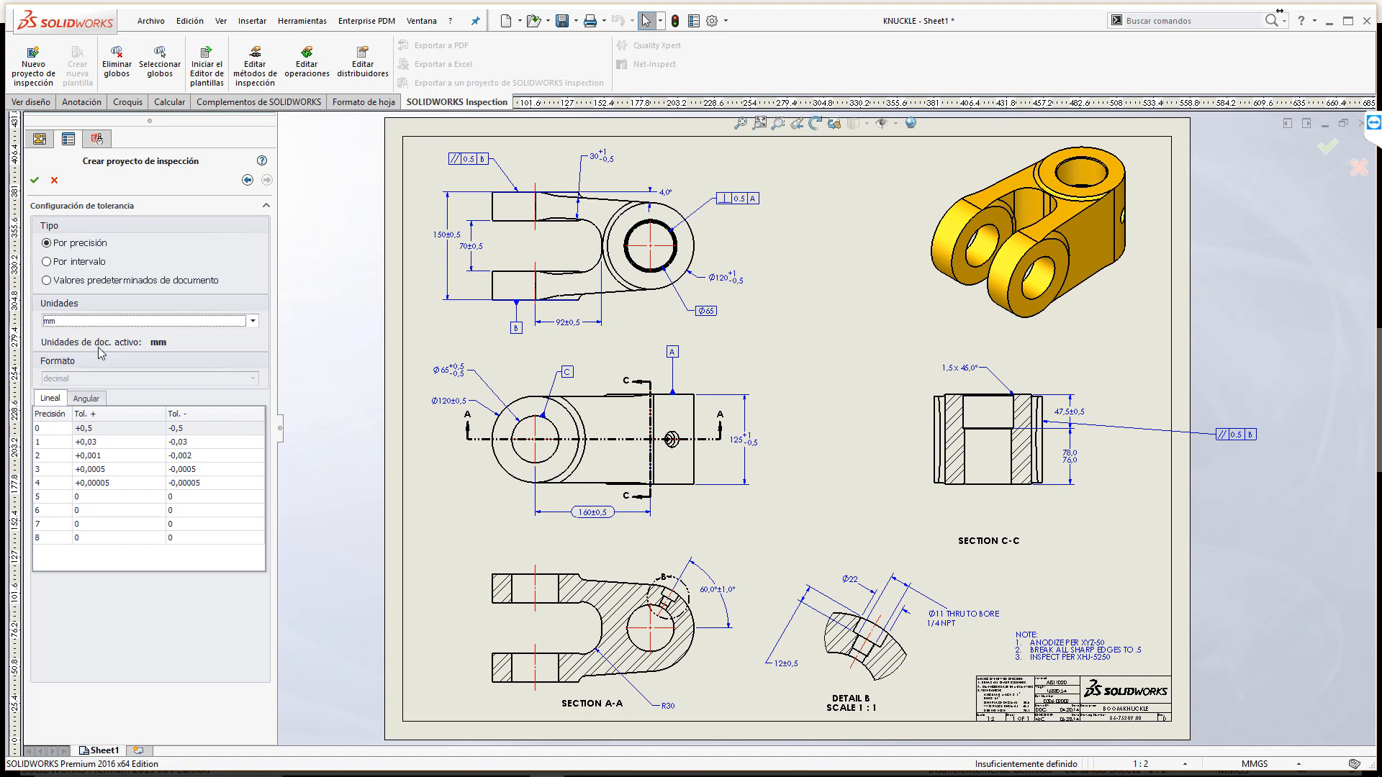
pyautogui.click(84, 400)
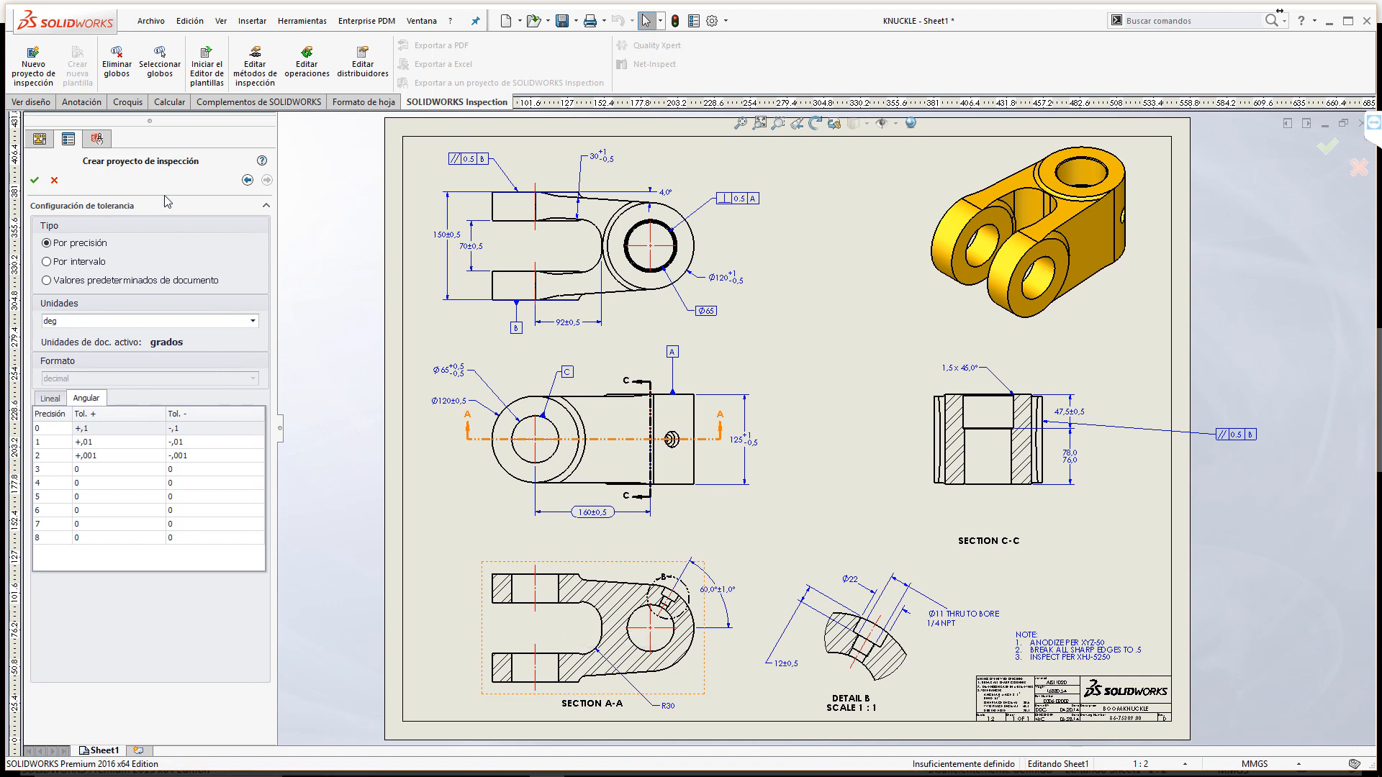
pyautogui.click(34, 181)
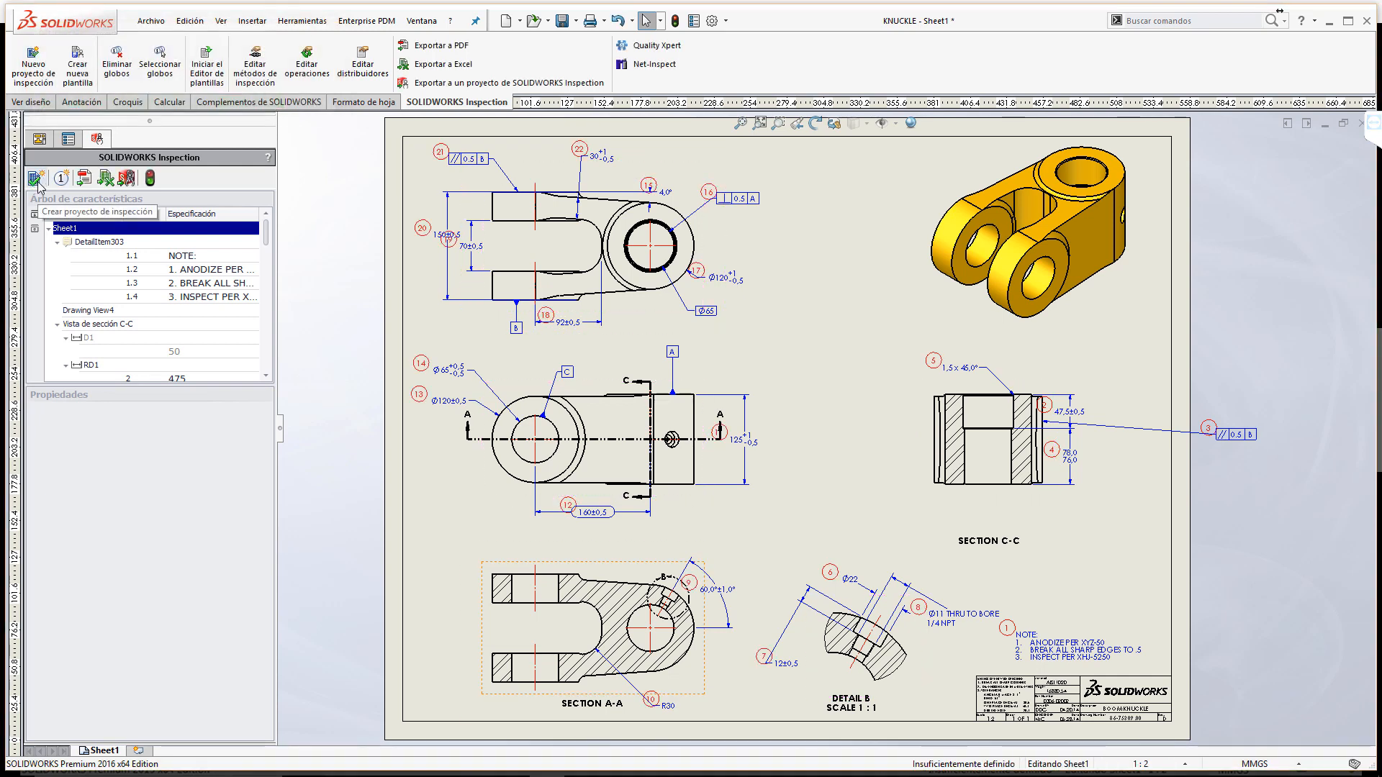
# Step: Mark characteristic 14, the Ø 65 diameter in Drawing View1, as a key characteristic
pyautogui.click(267, 376)
pyautogui.click(266, 376)
pyautogui.click(266, 376)
pyautogui.click(266, 376)
pyautogui.click(266, 376)
pyautogui.click(266, 376)
pyautogui.click(267, 376)
pyautogui.click(266, 376)
pyautogui.click(266, 376)
pyautogui.click(266, 376)
pyautogui.moveTo(267, 260); pyautogui.dragTo(269, 322)
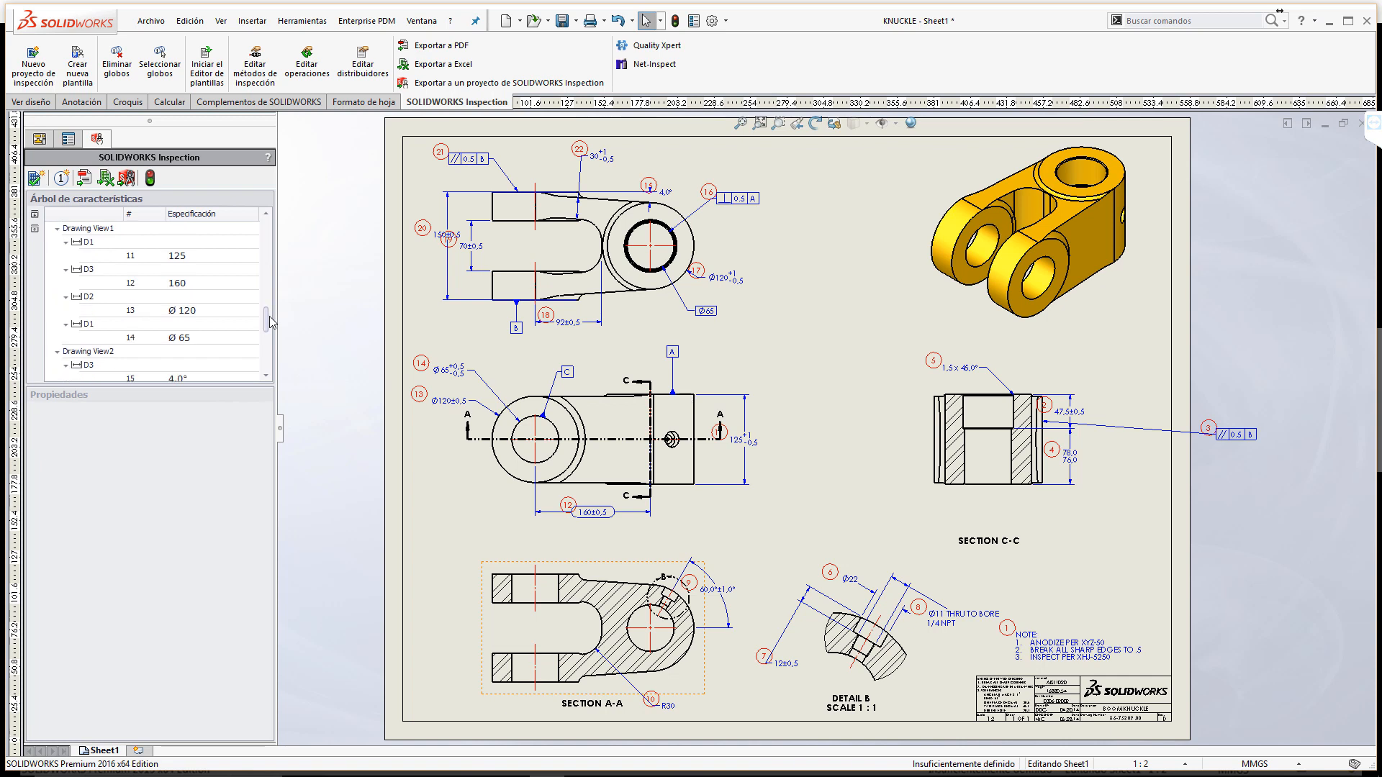
pyautogui.click(156, 338)
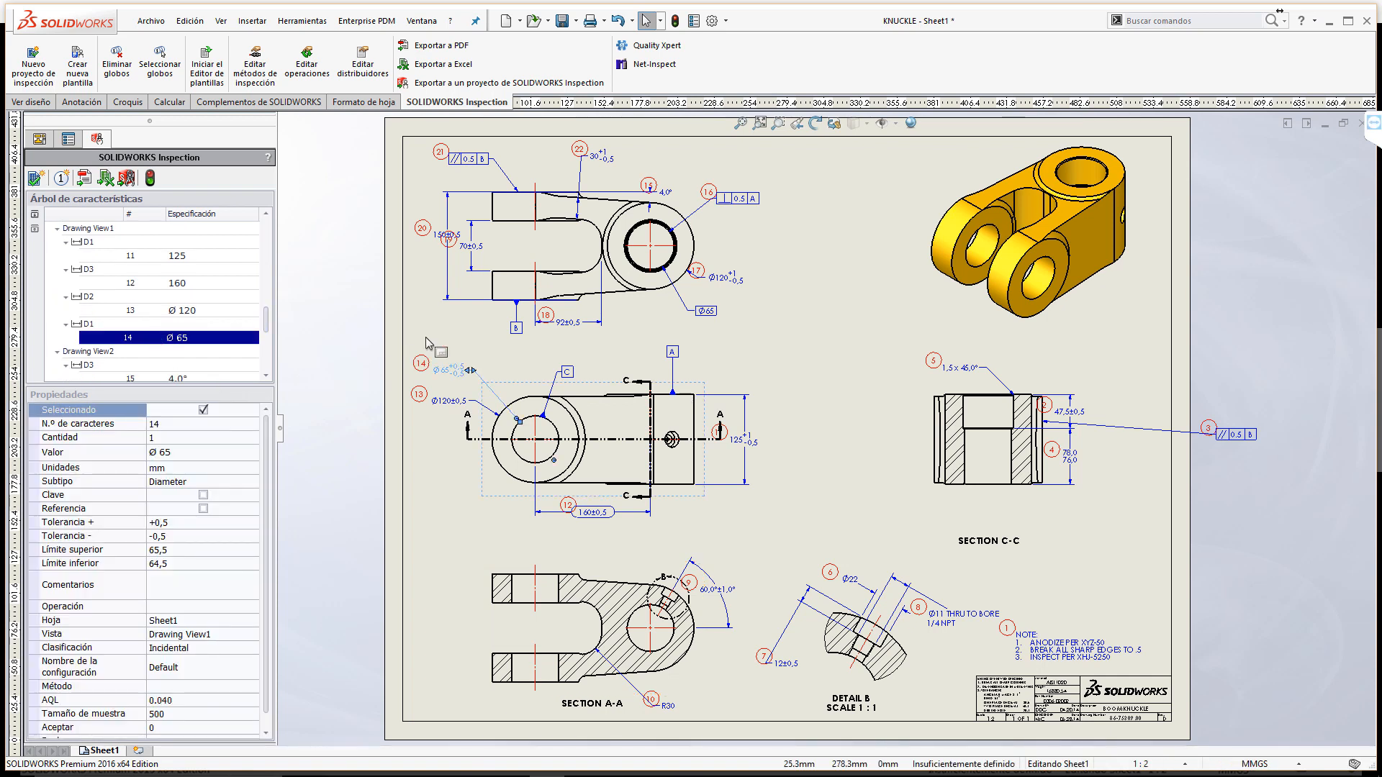
pyautogui.click(203, 495)
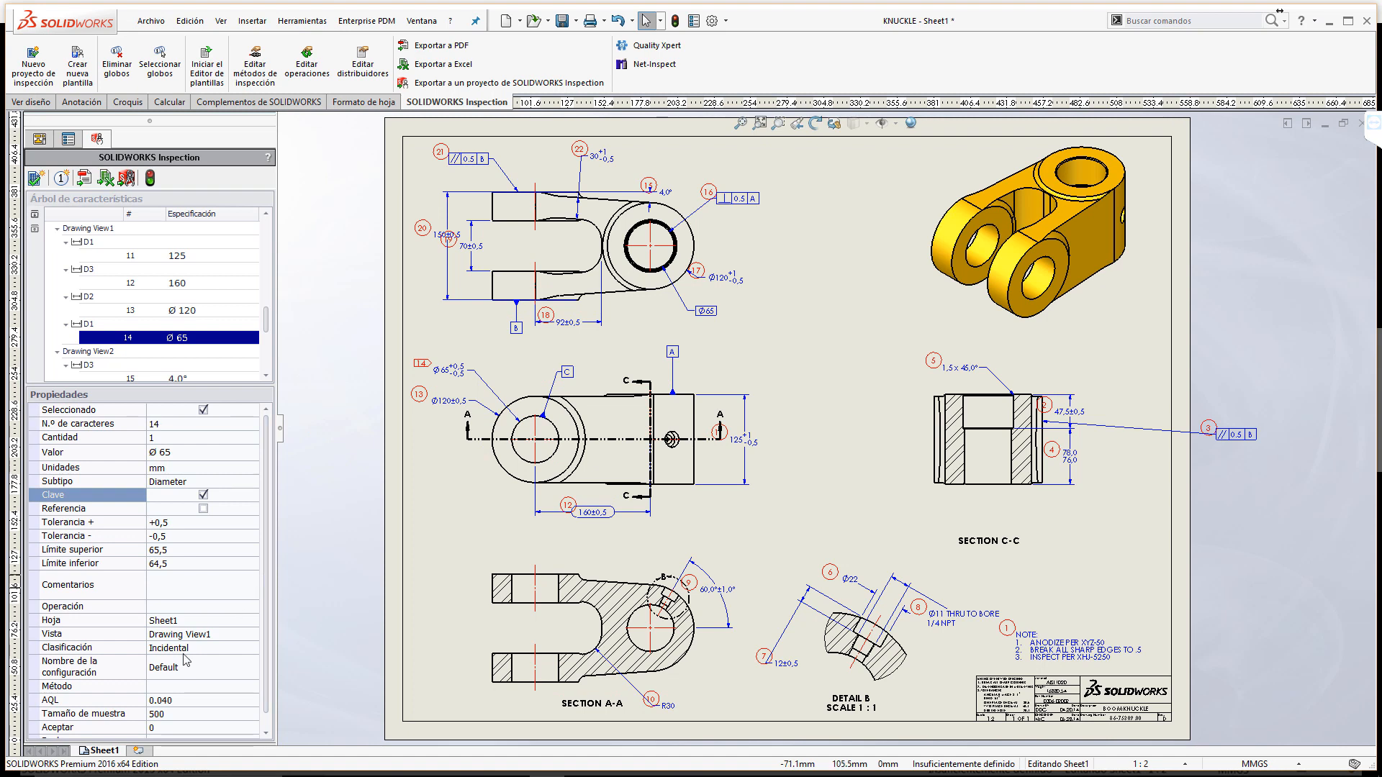
# Step: Set characteristic 14's inspection method to Calibres digitales and its operation to Taladrar
pyautogui.click(191, 686)
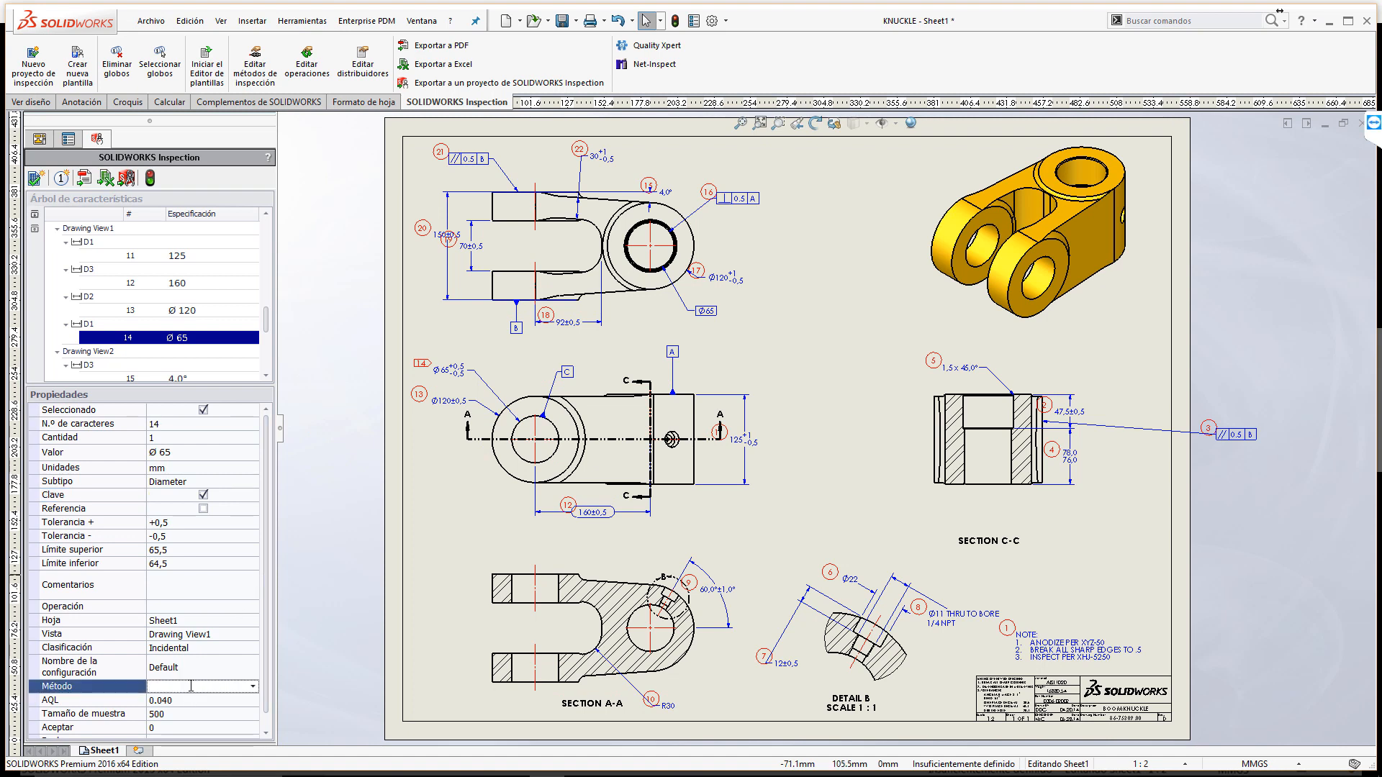
pyautogui.click(253, 688)
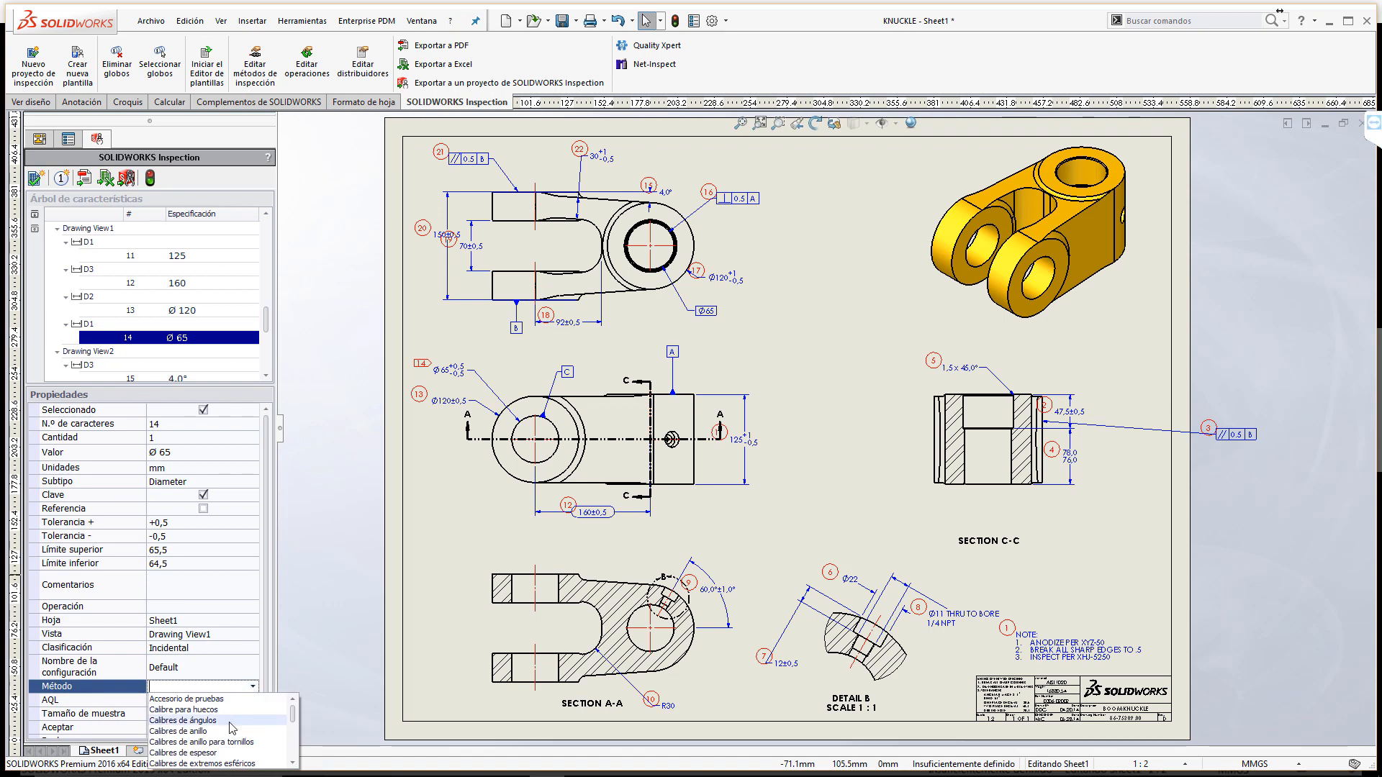
pyautogui.scroll(-3, 278, 760)
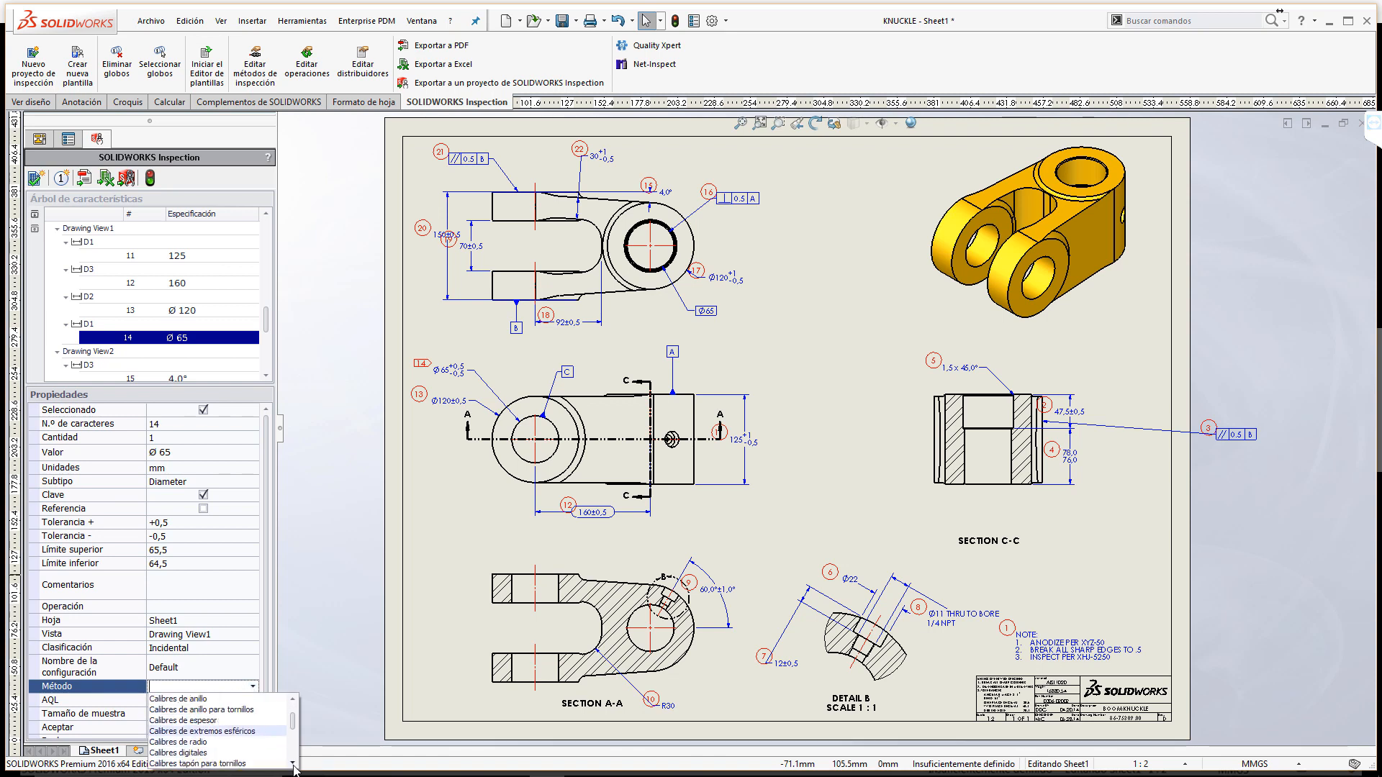
pyautogui.click(230, 752)
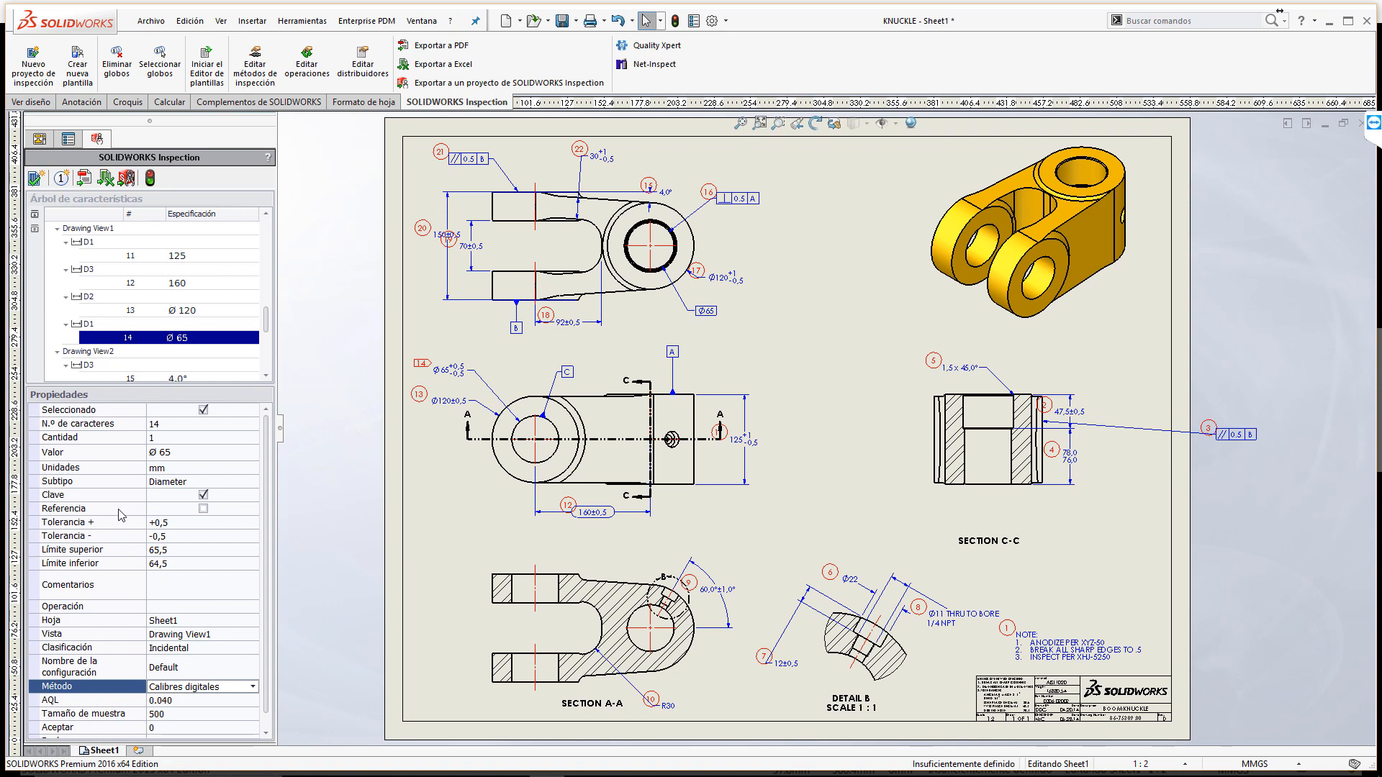
pyautogui.click(175, 609)
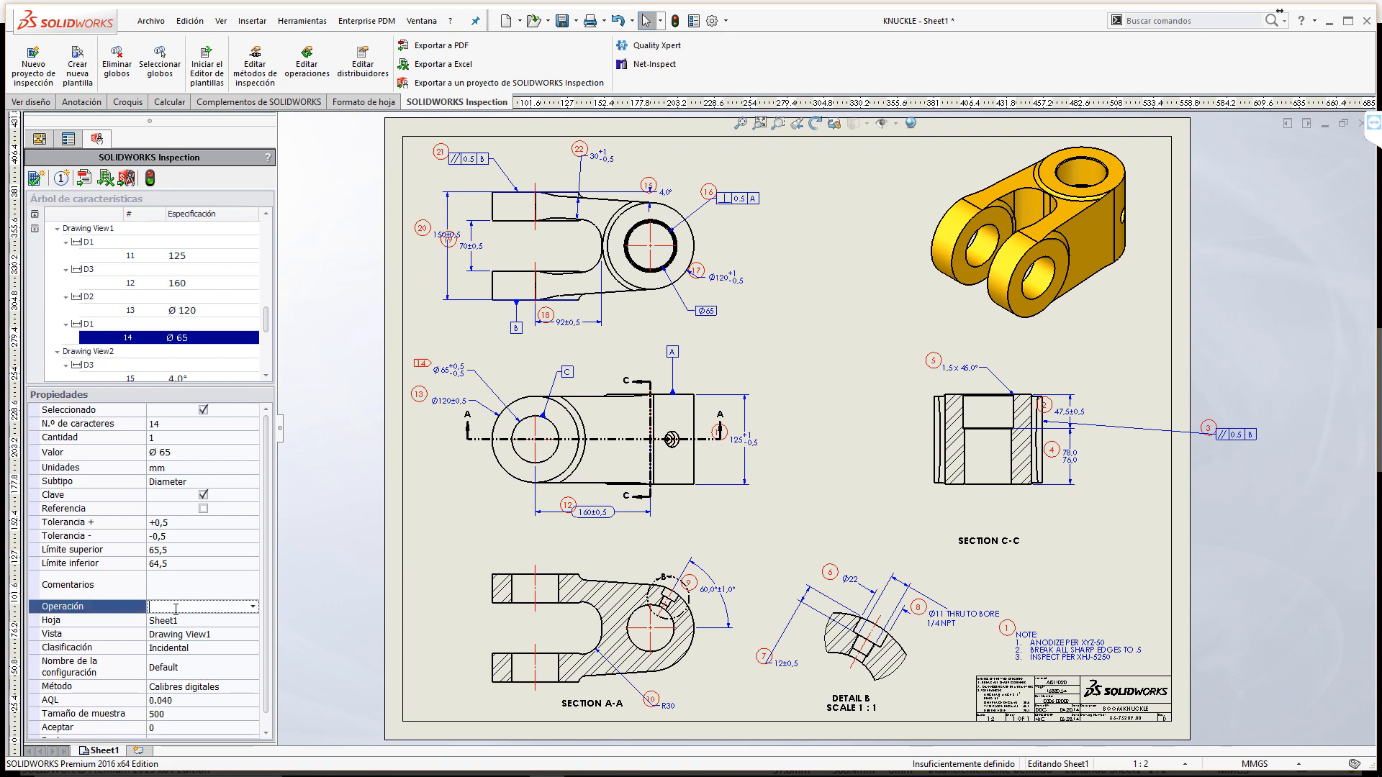
pyautogui.click(252, 608)
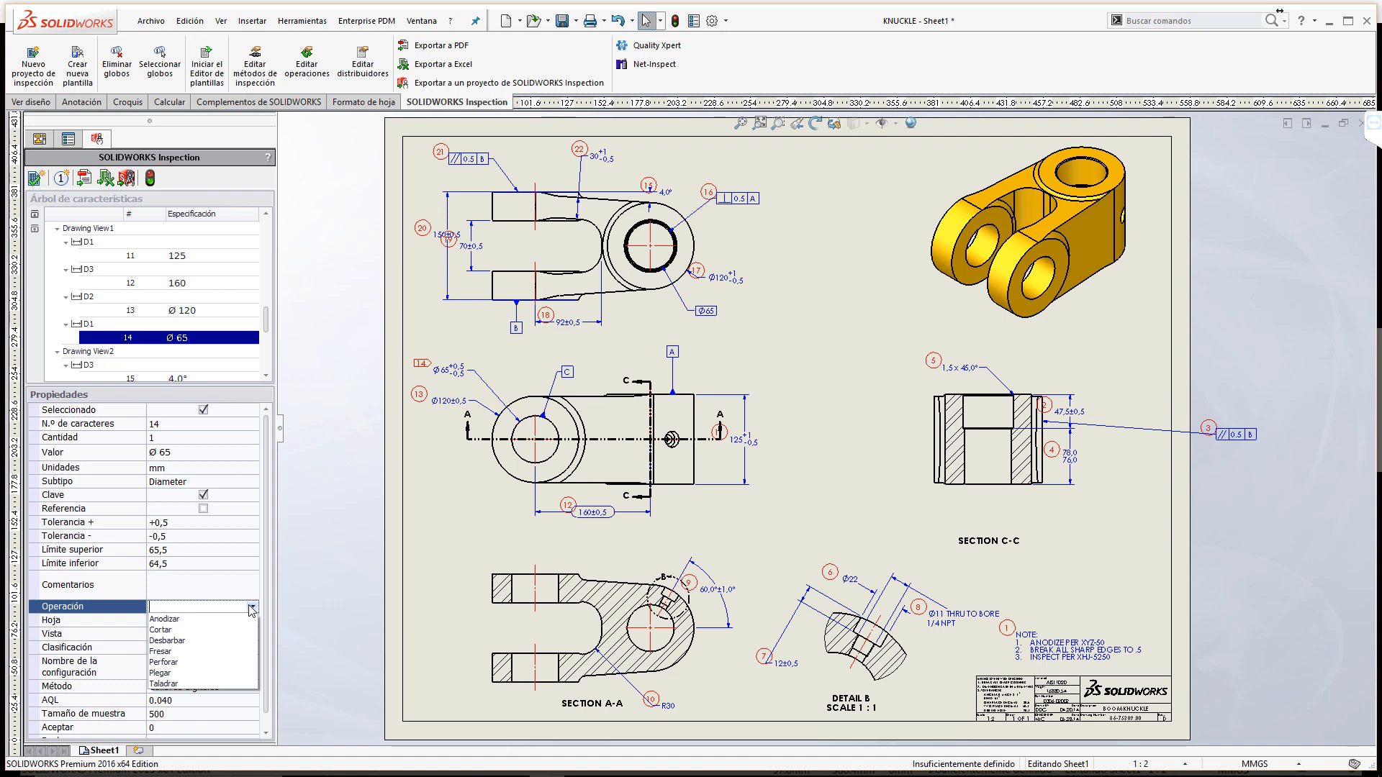
pyautogui.click(169, 685)
pyautogui.click(215, 588)
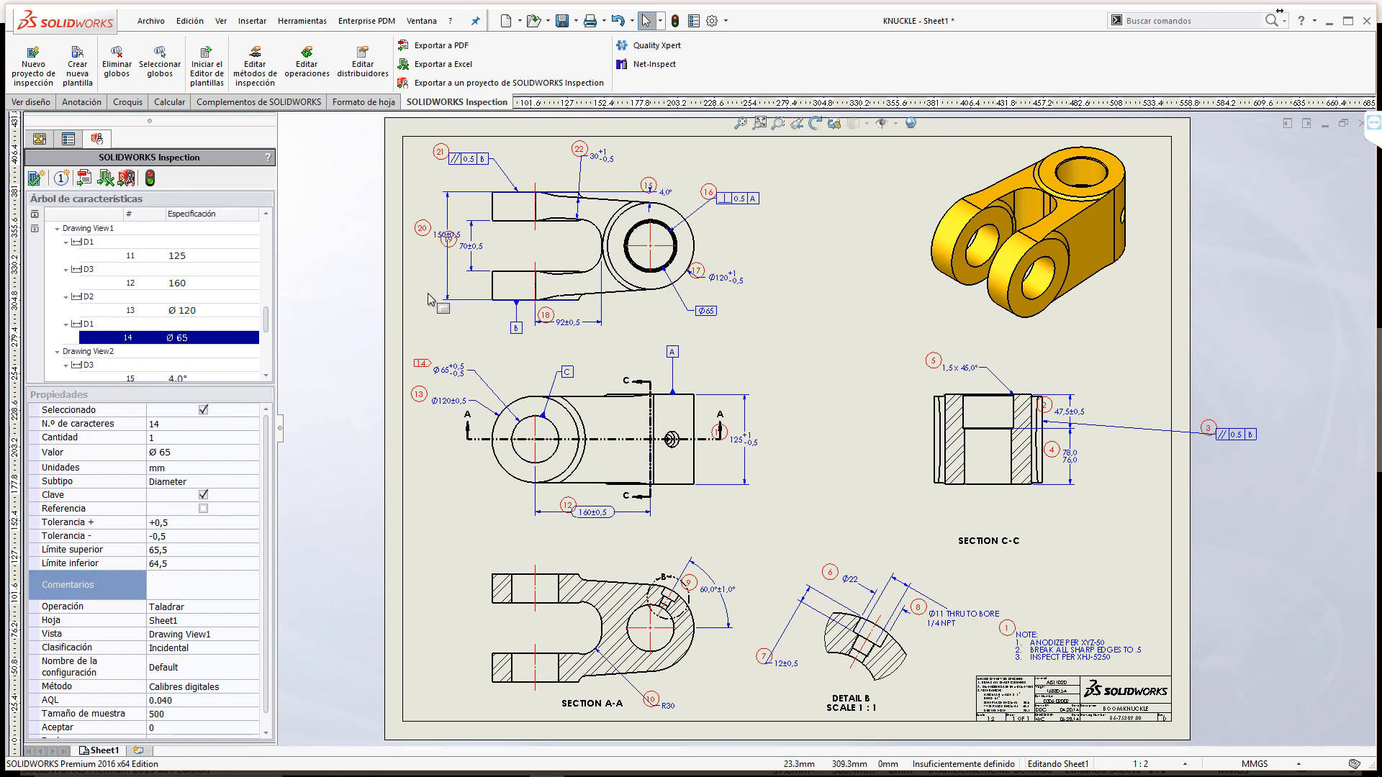
# Step: Separate the overlapping balloons in Drawing View2, placing balloon 19 below and balloon 20 above the 150±0,5 dimension text
pyautogui.click(786, 125)
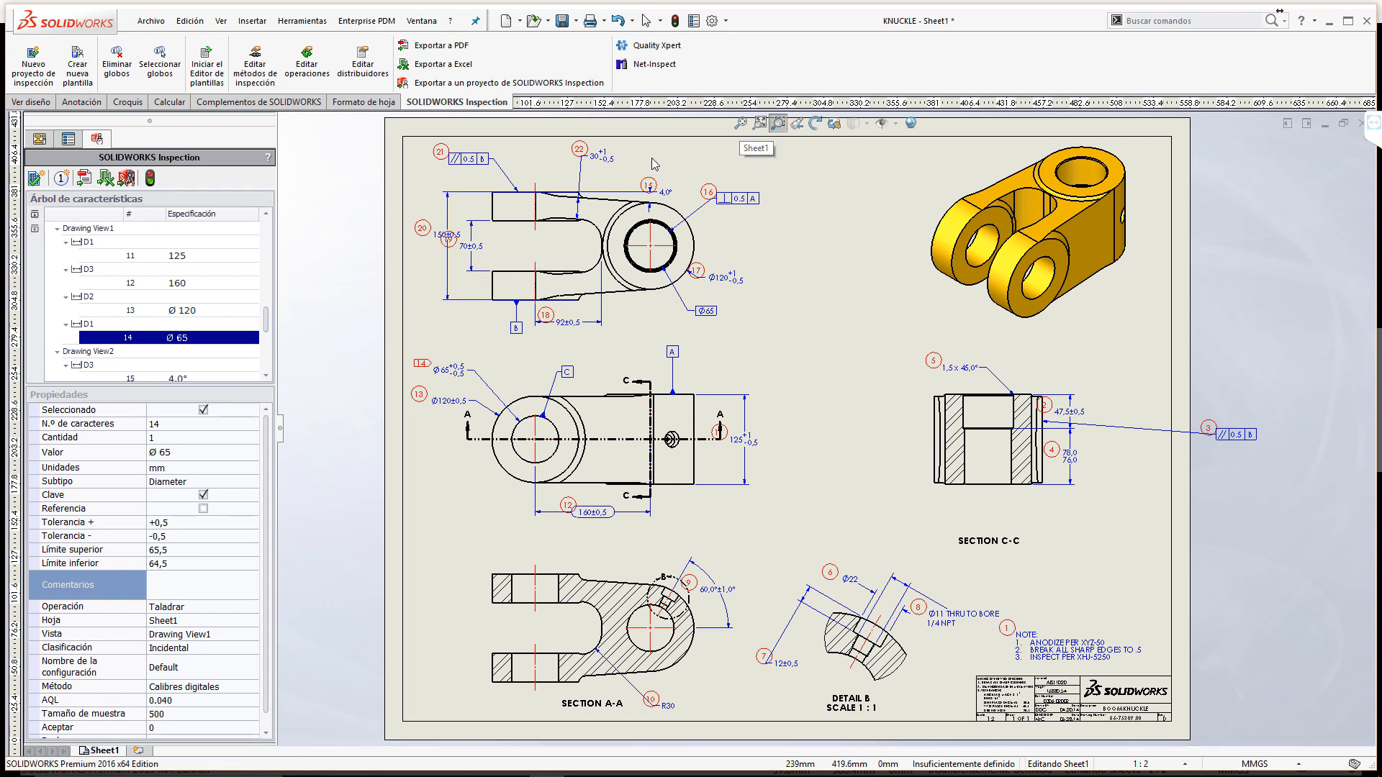
pyautogui.moveTo(410, 138)
pyautogui.mouseDown()
pyautogui.moveTo(798, 360)
pyautogui.moveTo(780, 349)
pyautogui.mouseUp()
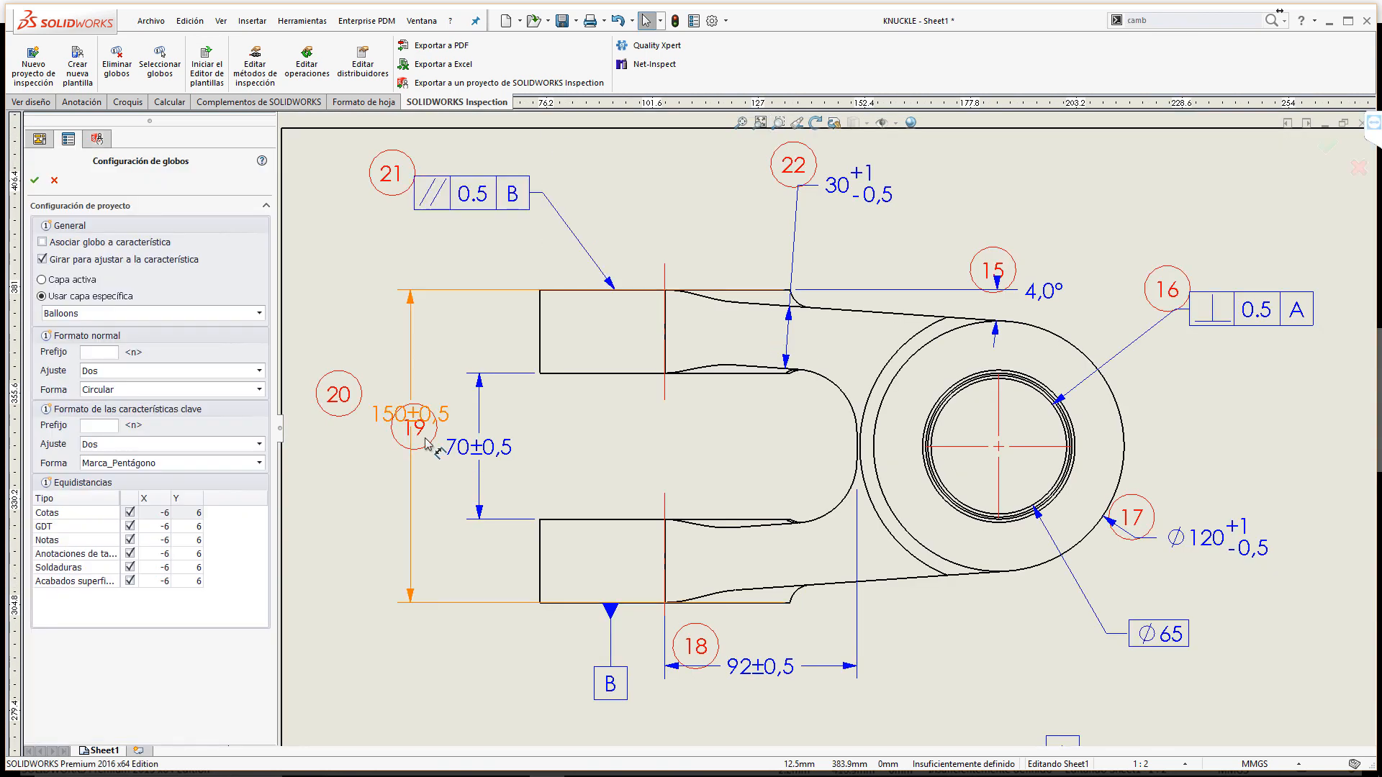
pyautogui.click(374, 475)
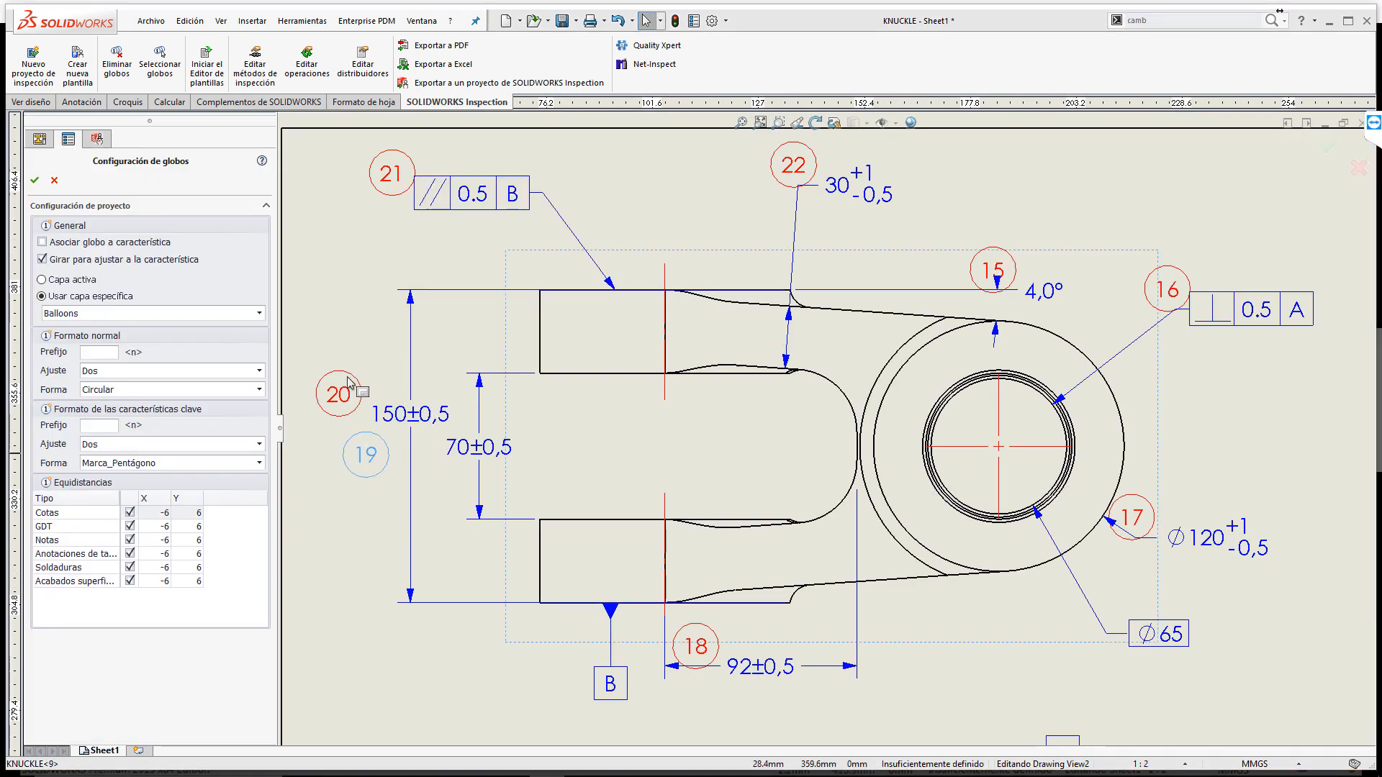
pyautogui.moveTo(349, 373); pyautogui.dragTo(374, 332)
pyautogui.moveTo(358, 382); pyautogui.dragTo(380, 340)
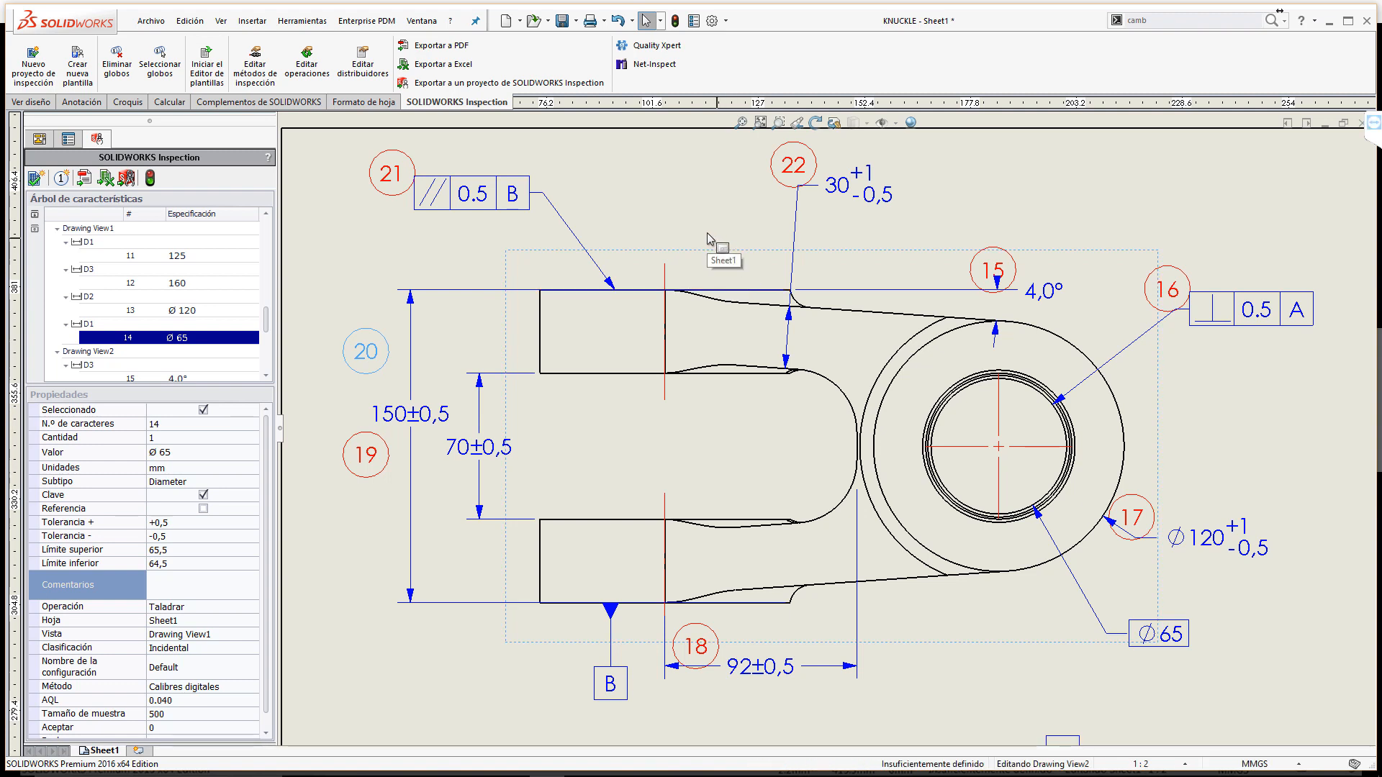
# Step: Export the ballooned drawing to PDF in the Add-In folder under the name KNUCKLE_Globos
pyautogui.moveTo(266, 322)
pyautogui.mouseDown()
pyautogui.moveTo(268, 265)
pyautogui.moveTo(283, 375)
pyautogui.mouseUp()
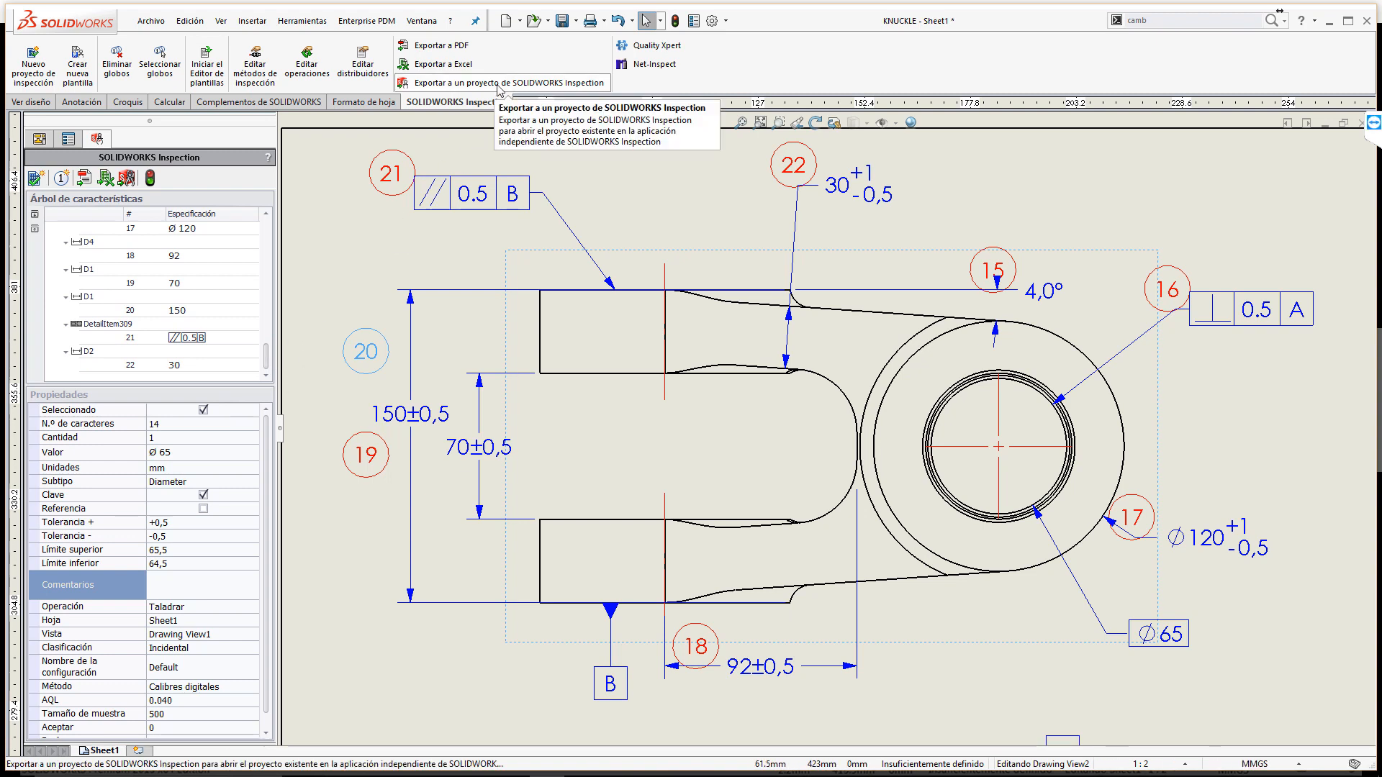
pyautogui.click(462, 53)
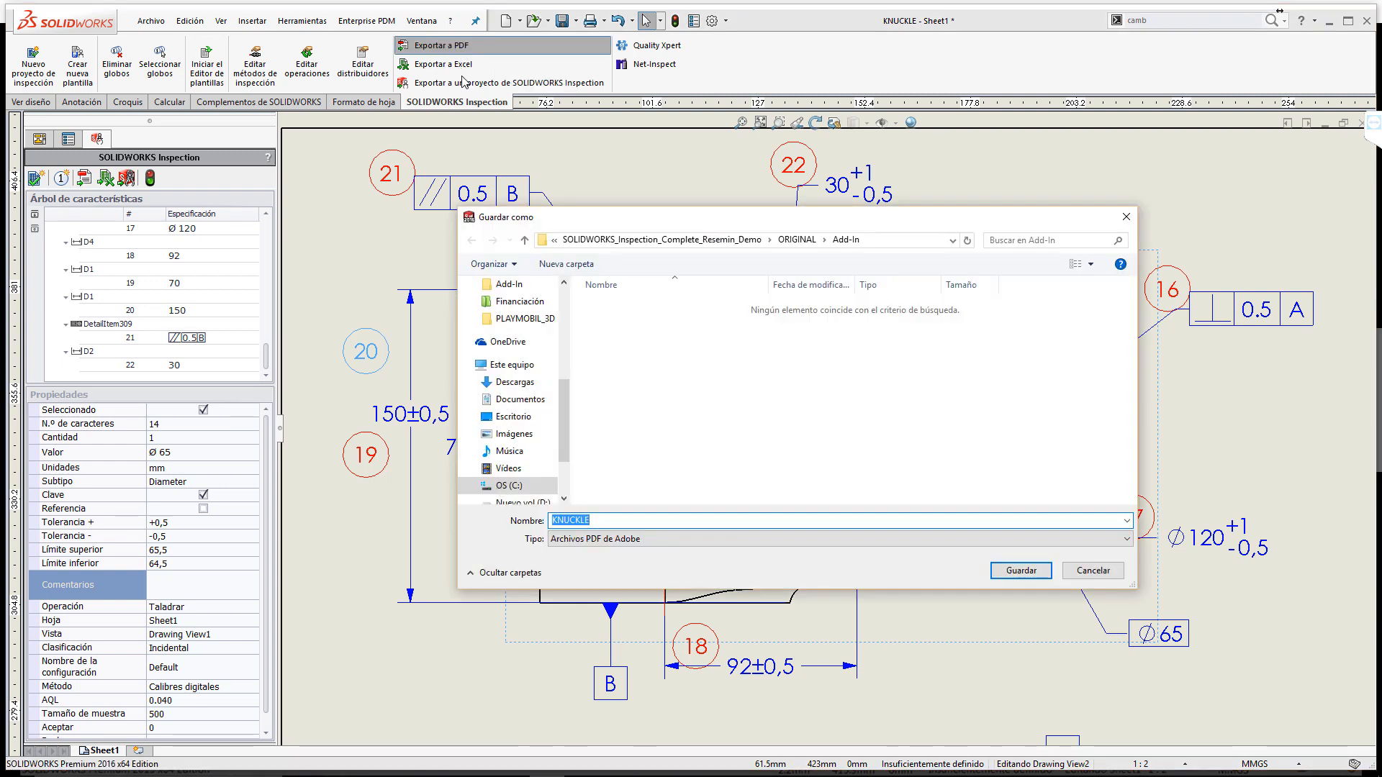
pyautogui.click(697, 521)
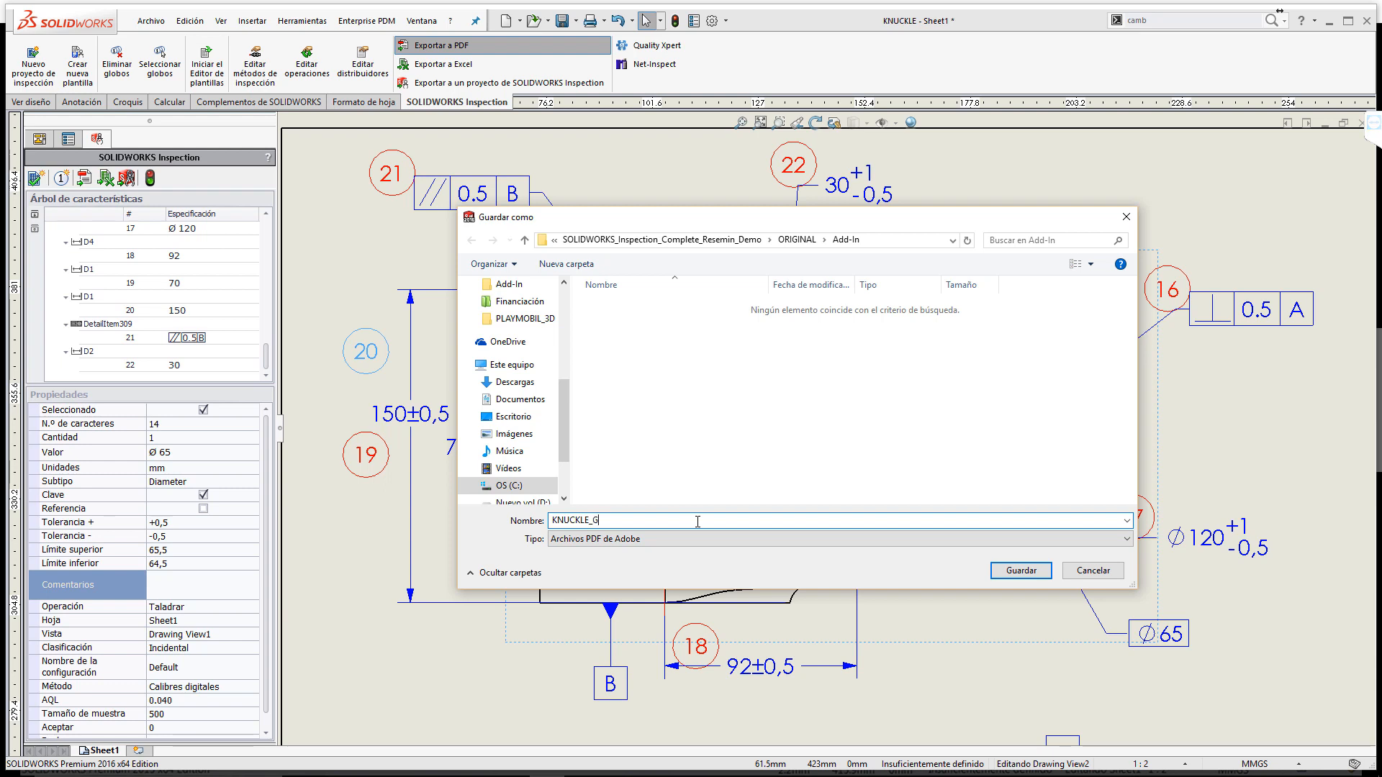
pyautogui.write('_Globos')
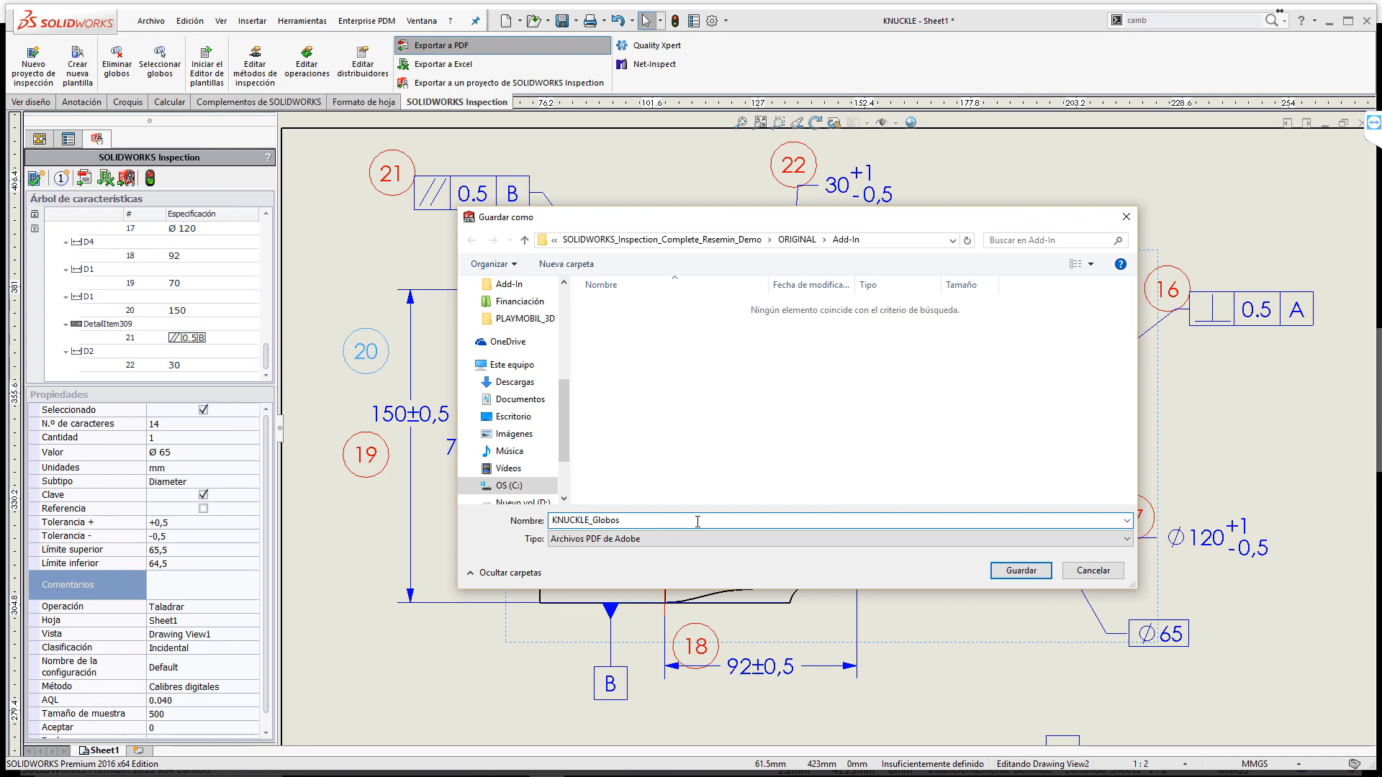
pyautogui.click(1003, 574)
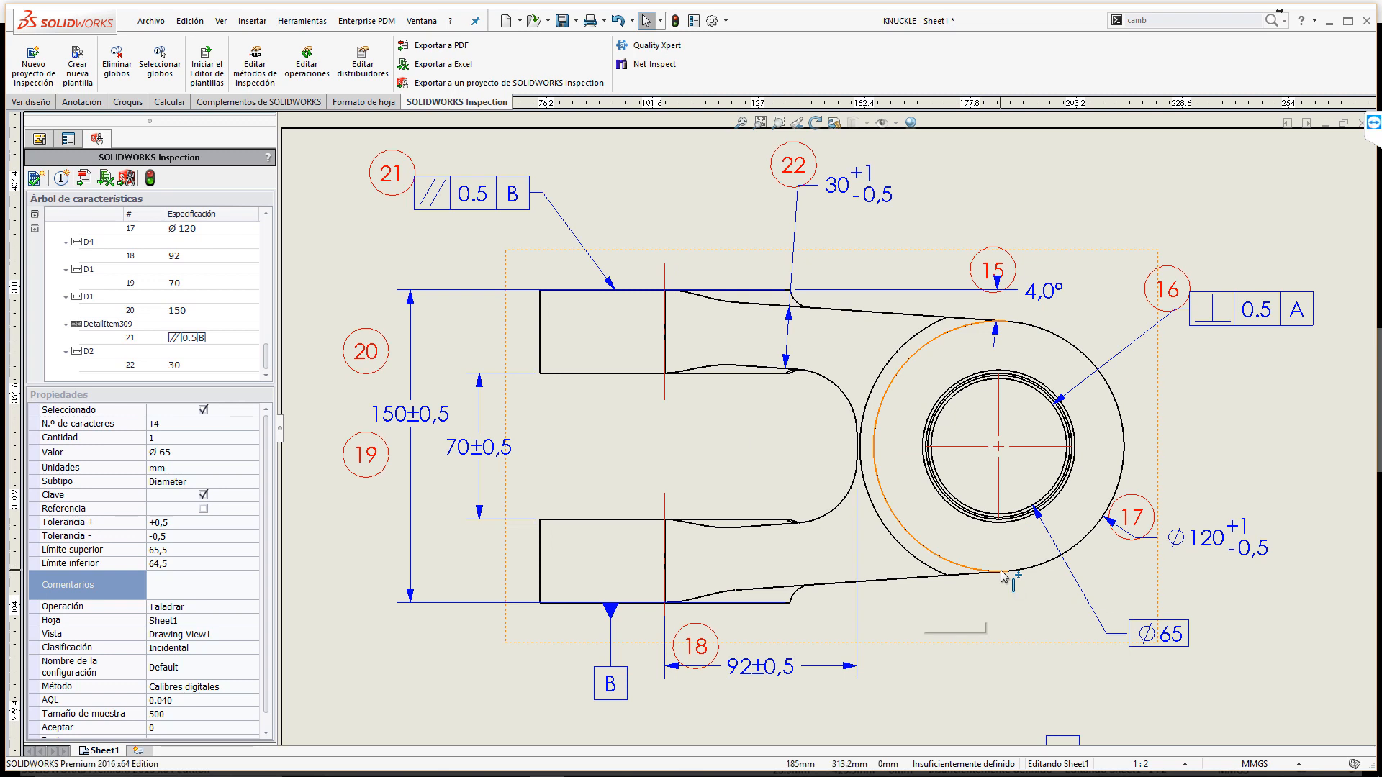
# Step: Export the characteristics to the Excel First Article Inspection Report and enter 475 as the result for characteristic 2
pyautogui.click(460, 83)
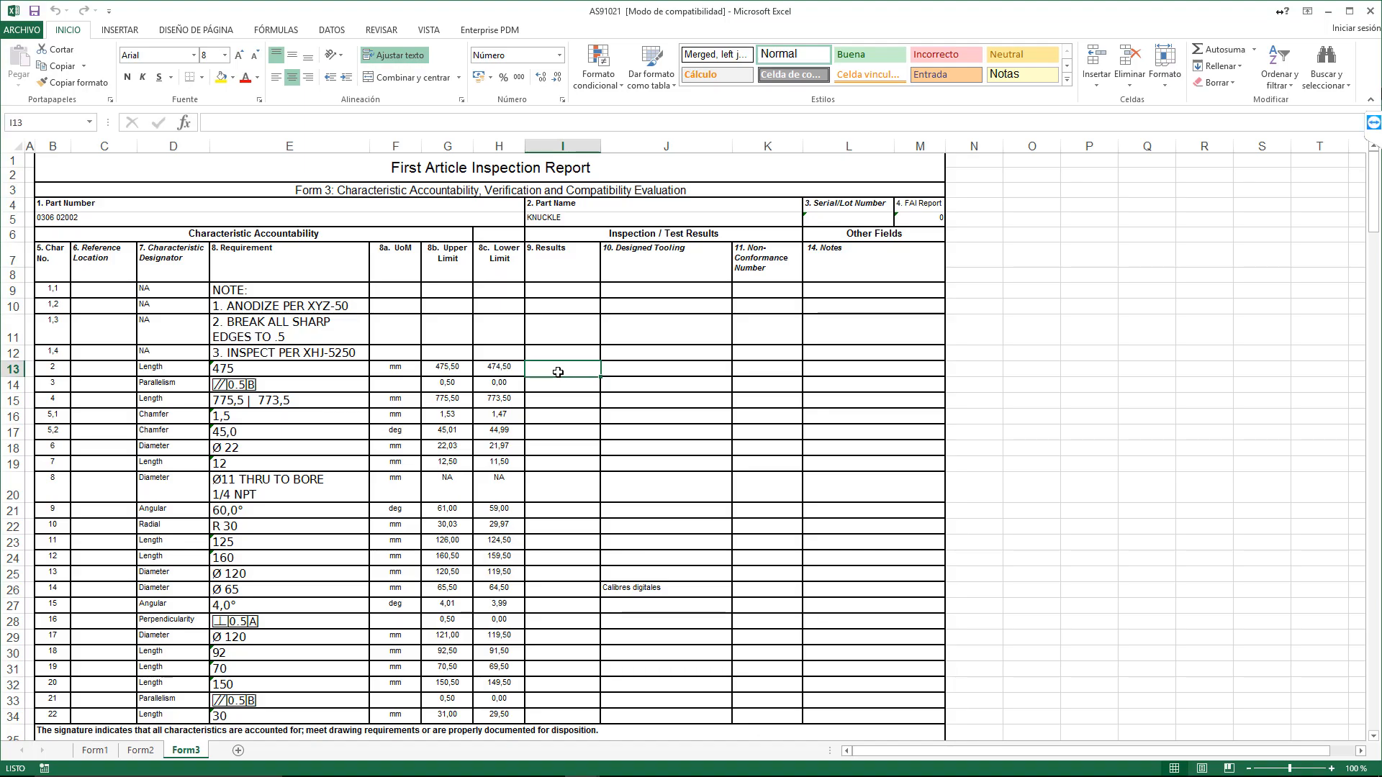
pyautogui.write('475')
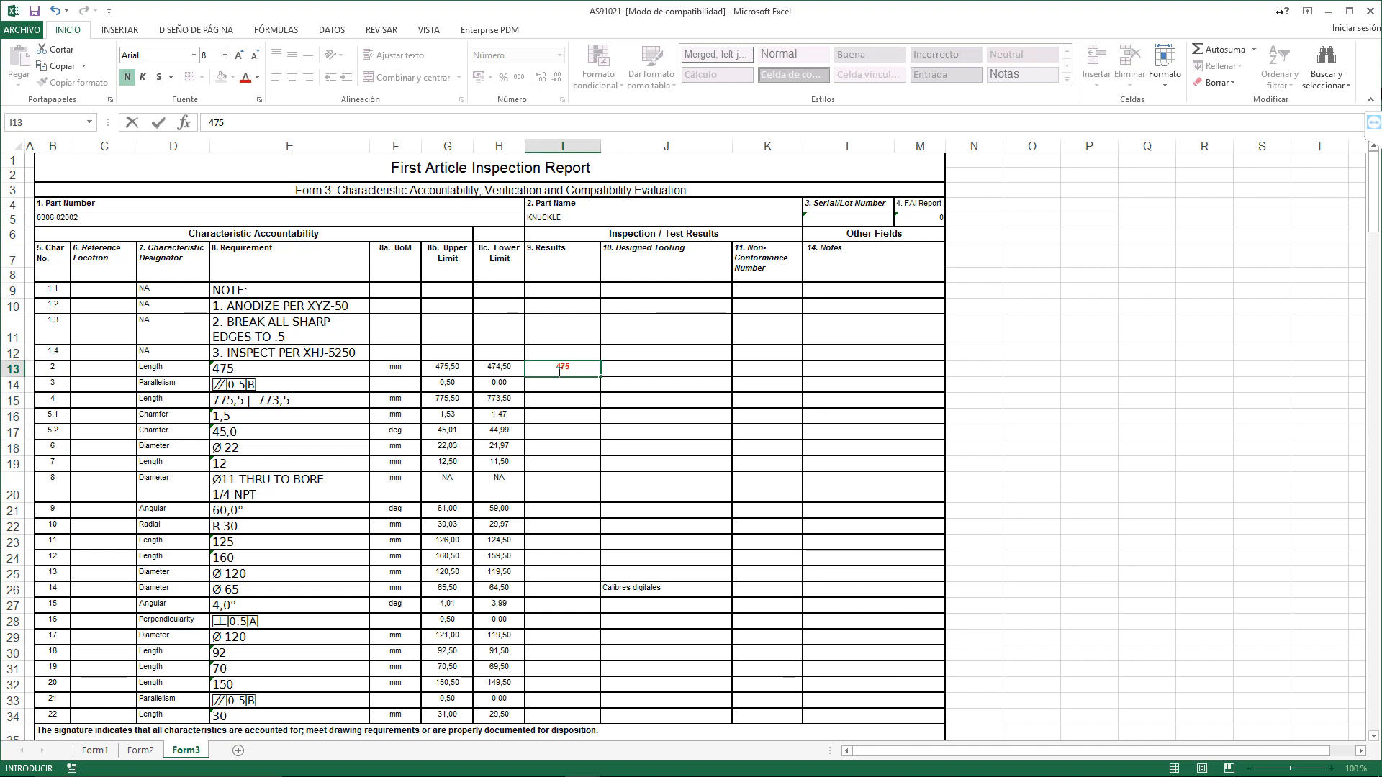
pyautogui.press('Tab')
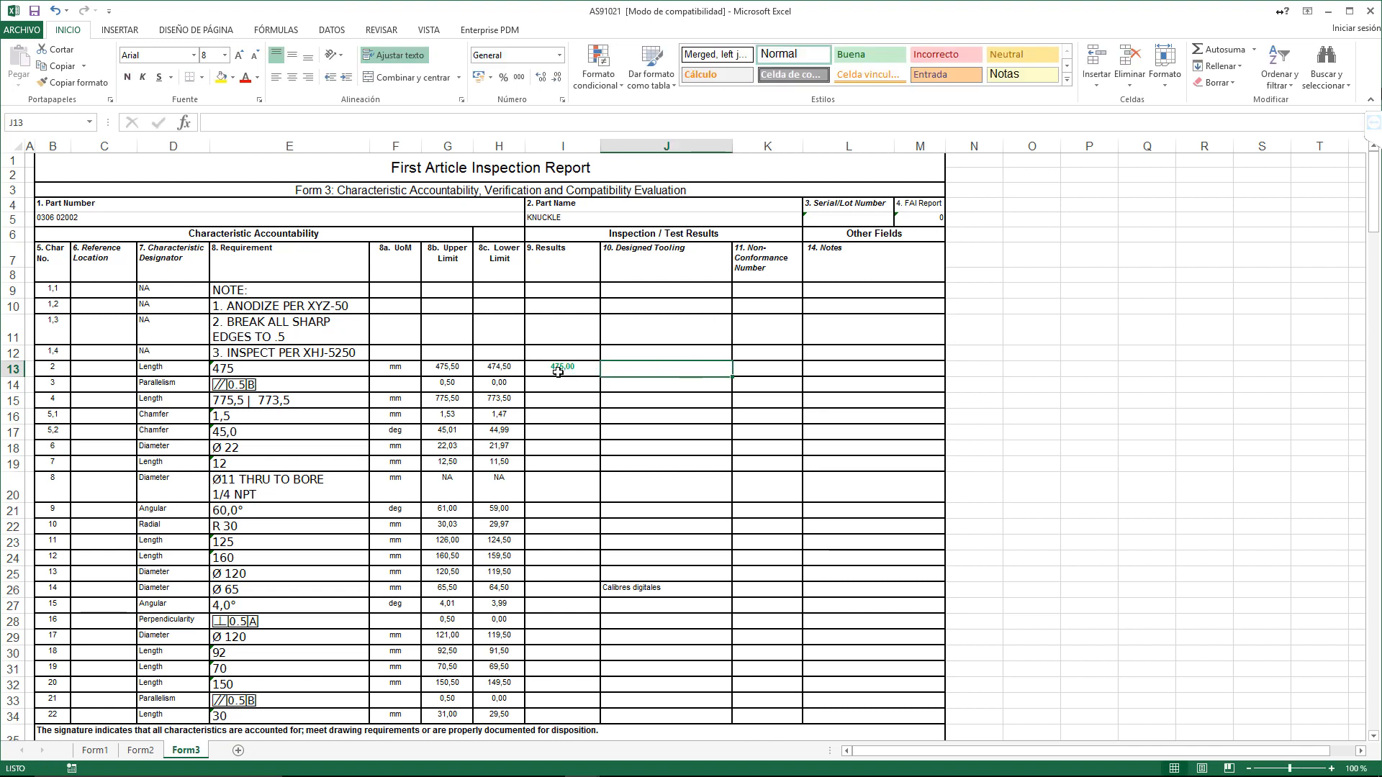
# Step: Enter results of 770 for characteristic 4 and 1,5 for characteristic 5,1, and close the report without saving
pyautogui.click(559, 407)
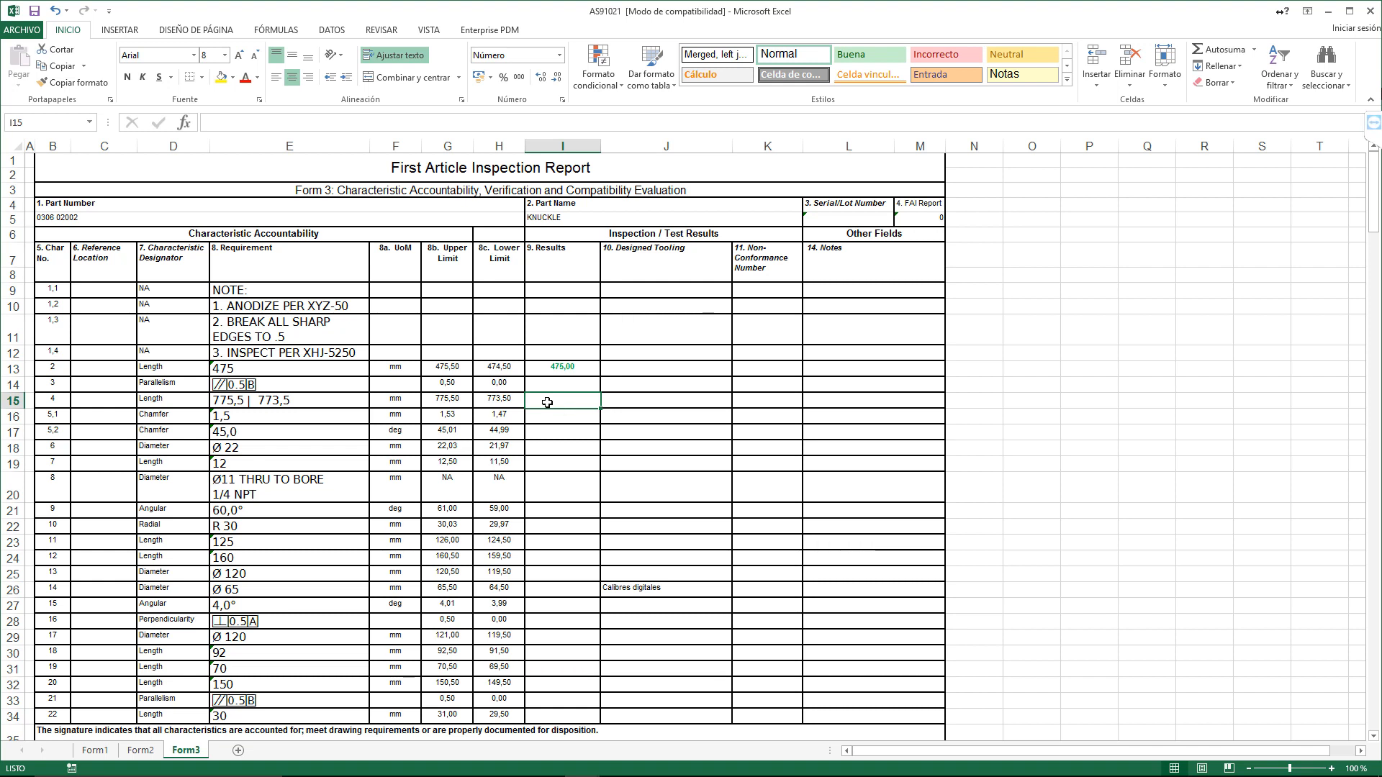
pyautogui.write('770')
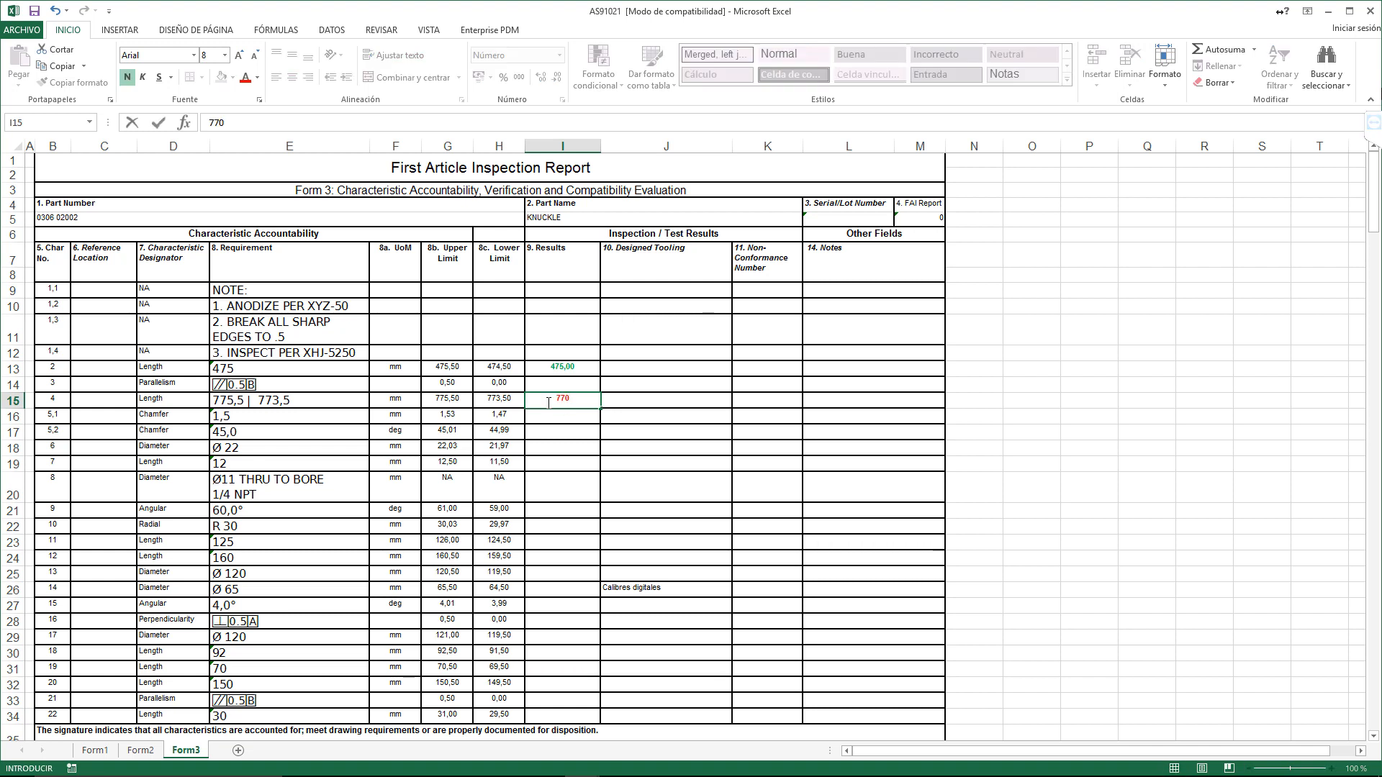
pyautogui.press('Return')
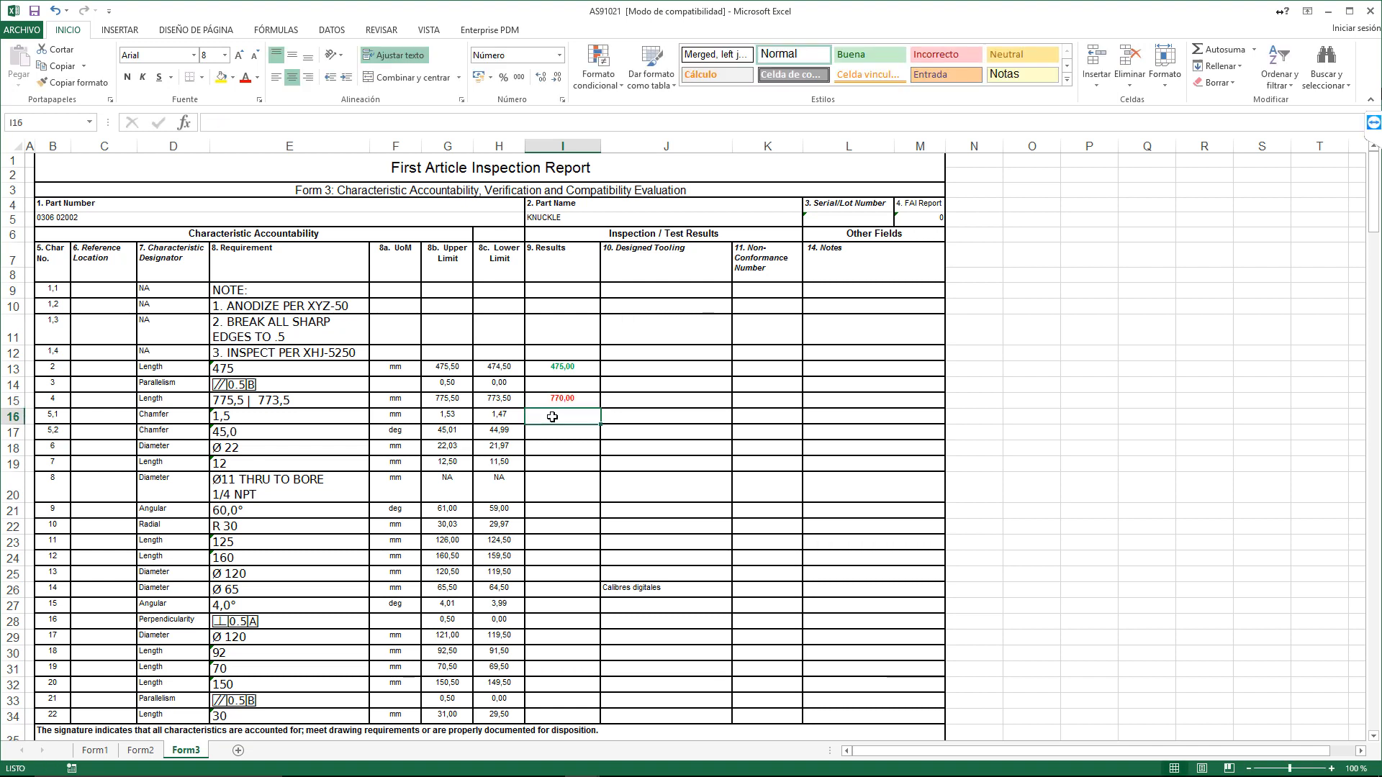
pyautogui.write('1,5')
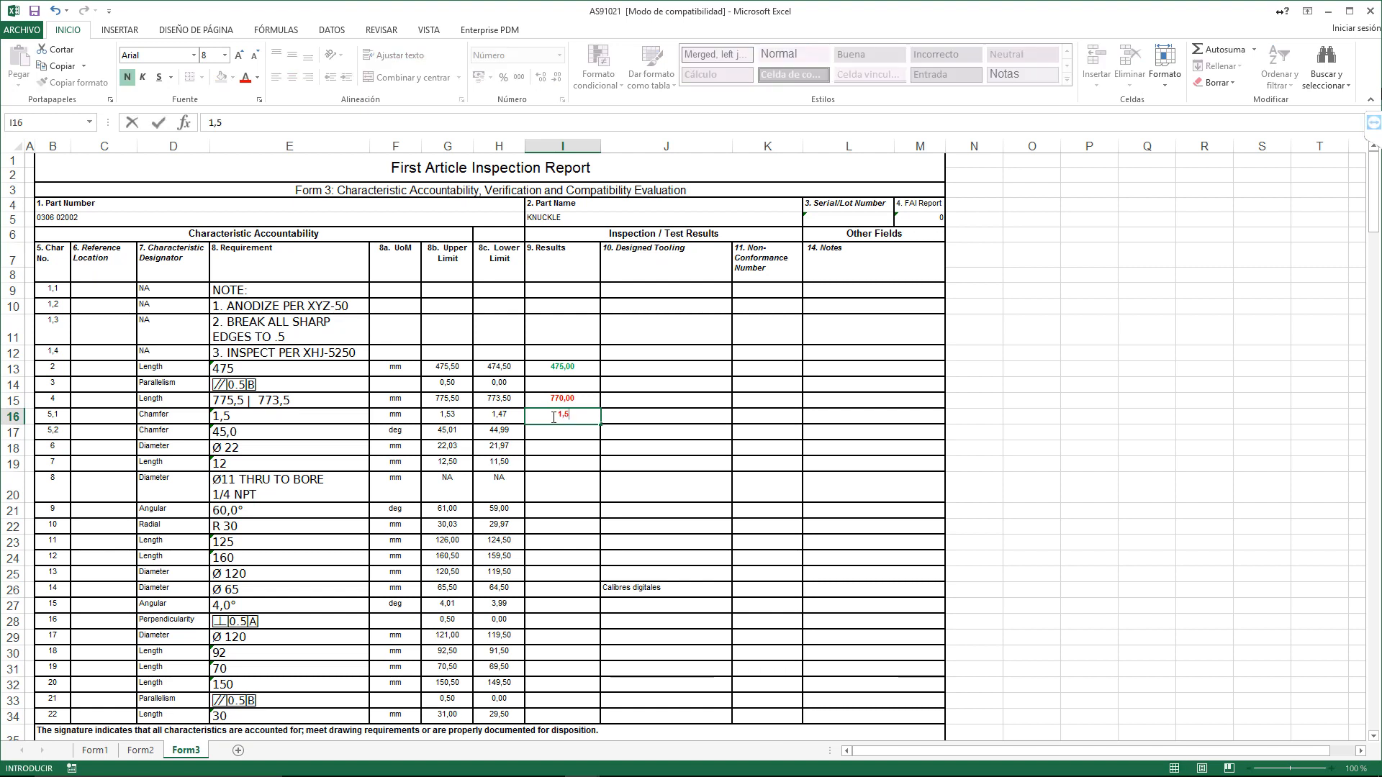
pyautogui.press('Return')
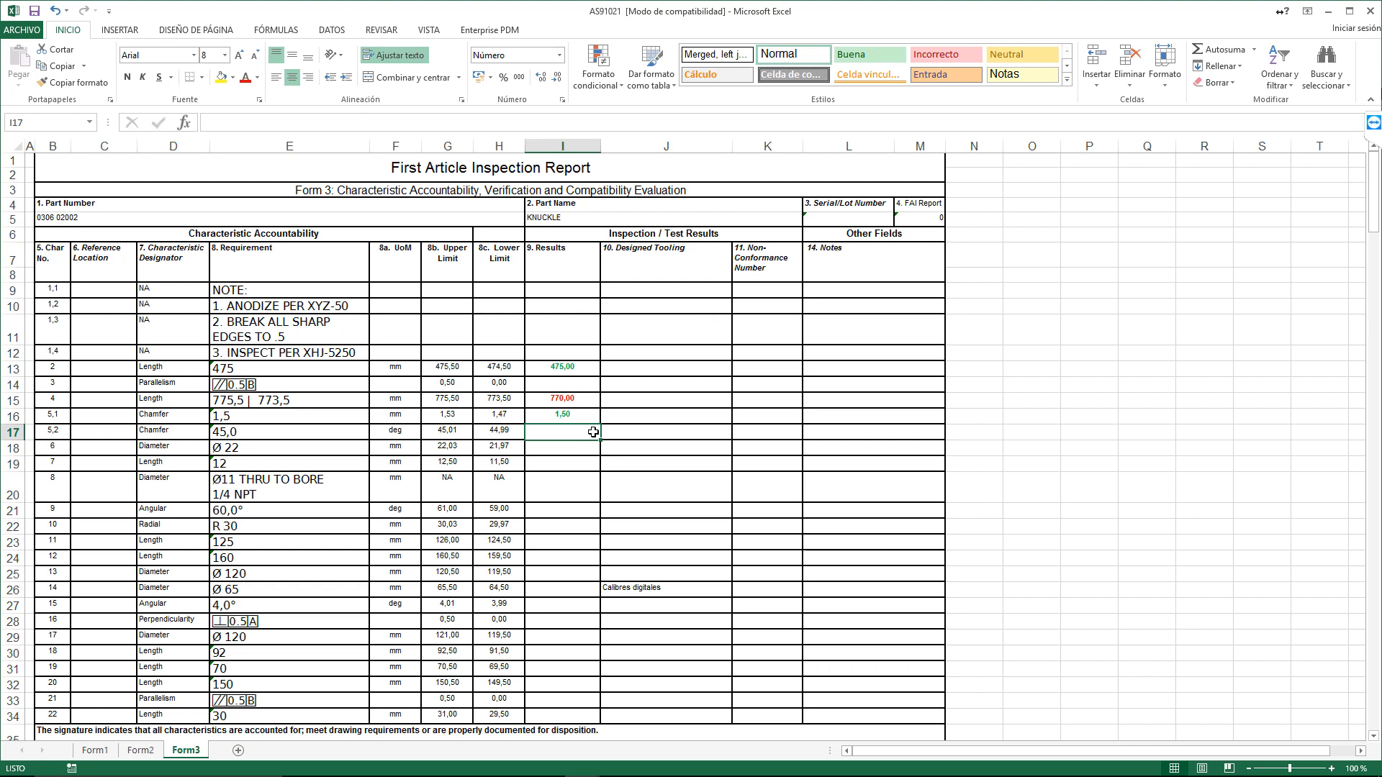
pyautogui.click(1369, 13)
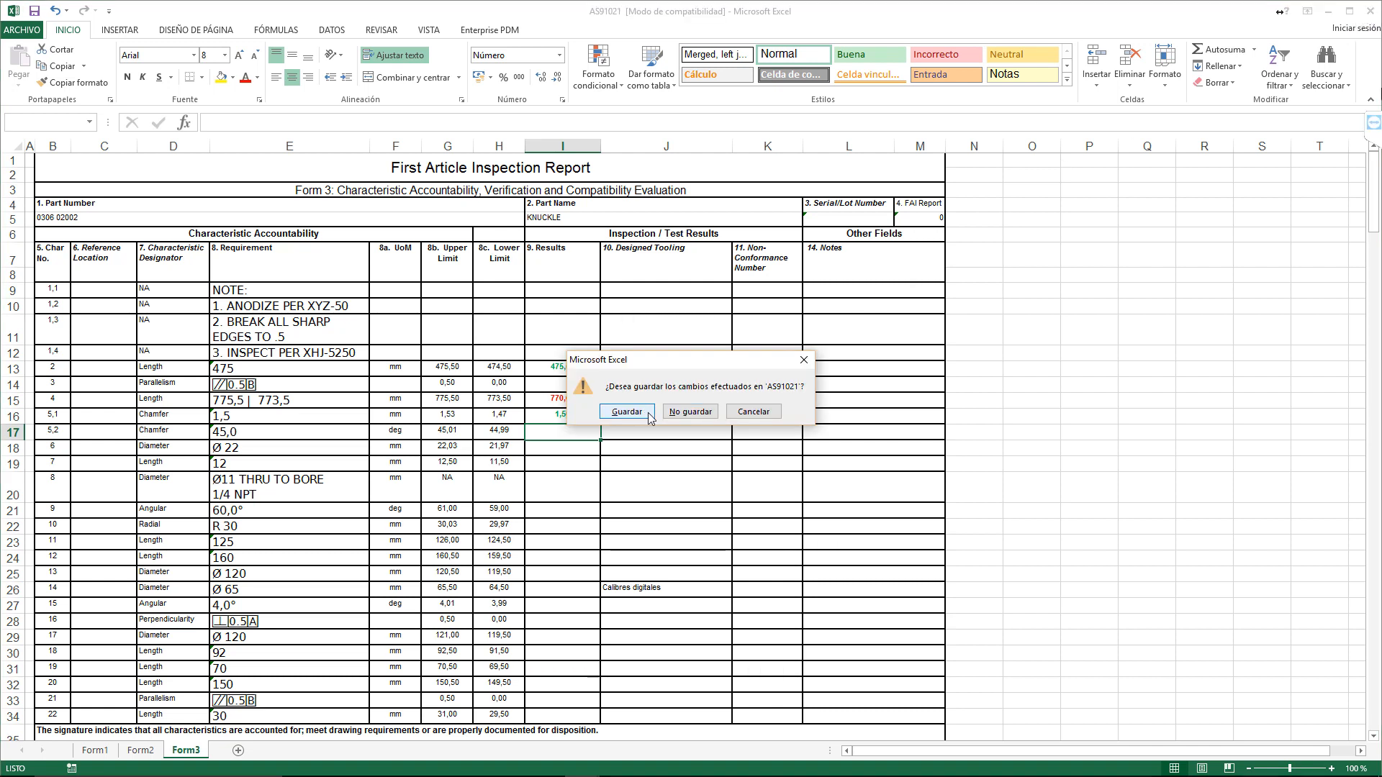
pyautogui.click(685, 410)
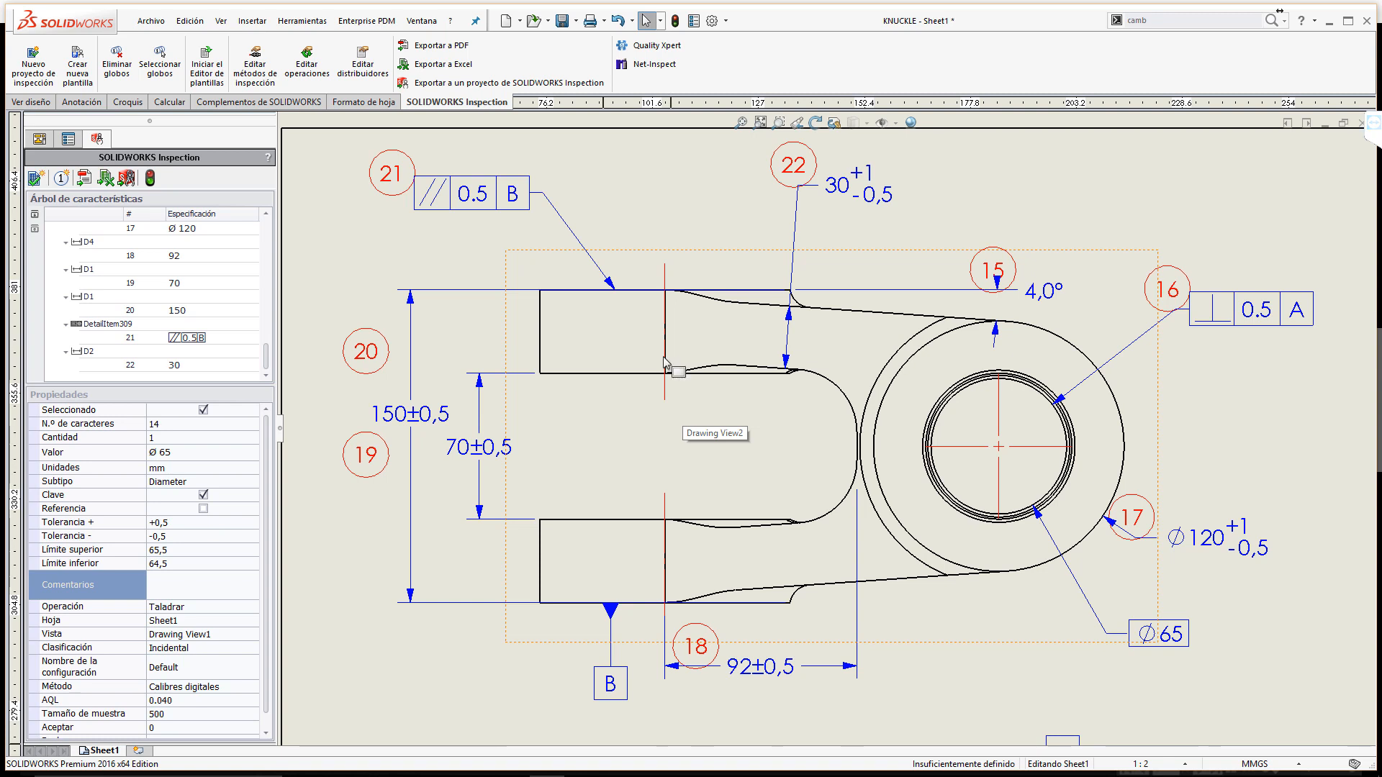
# Step: Export the ballooned drawing to a SOLIDWORKS Inspection project named KNUCKLE_Proyecto in the Add-In folder
pyautogui.click(487, 85)
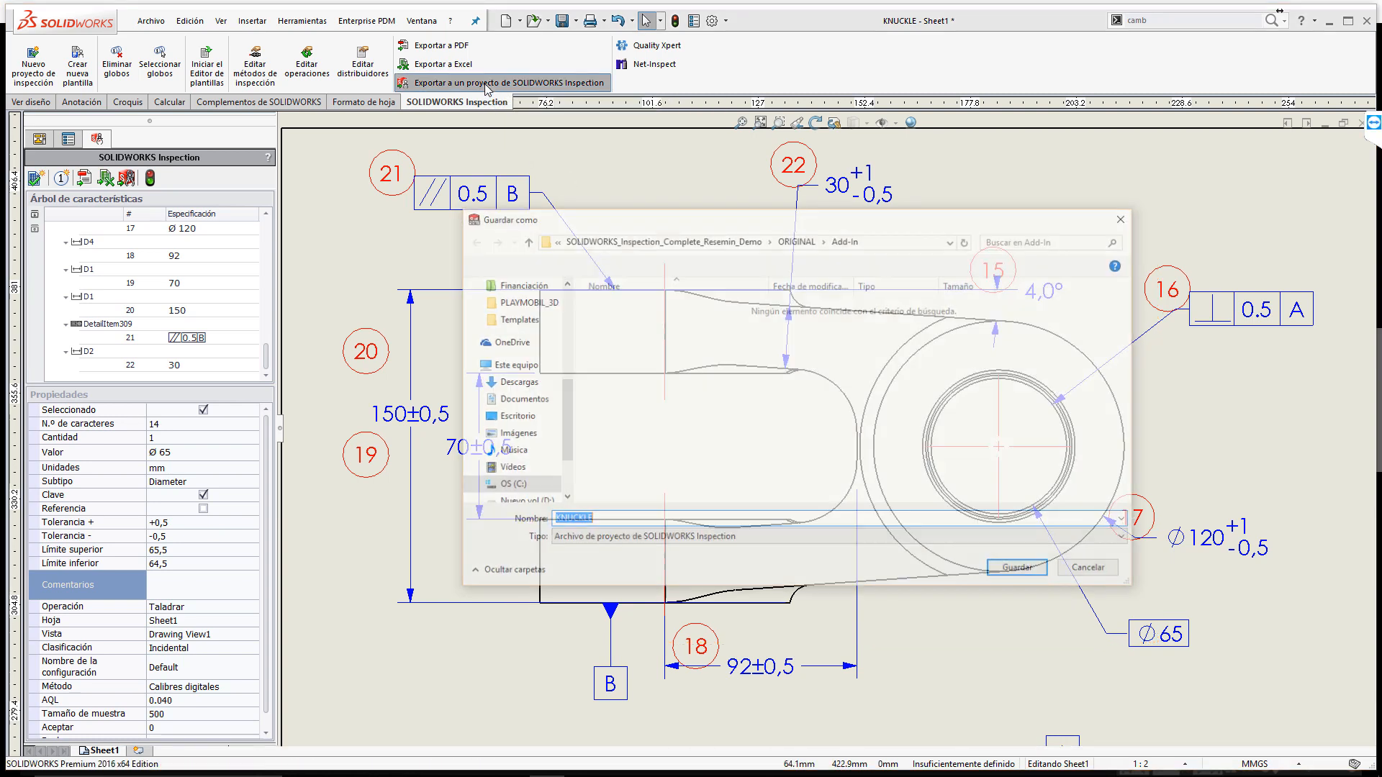
pyautogui.click(632, 519)
pyautogui.write('_Proyecto')
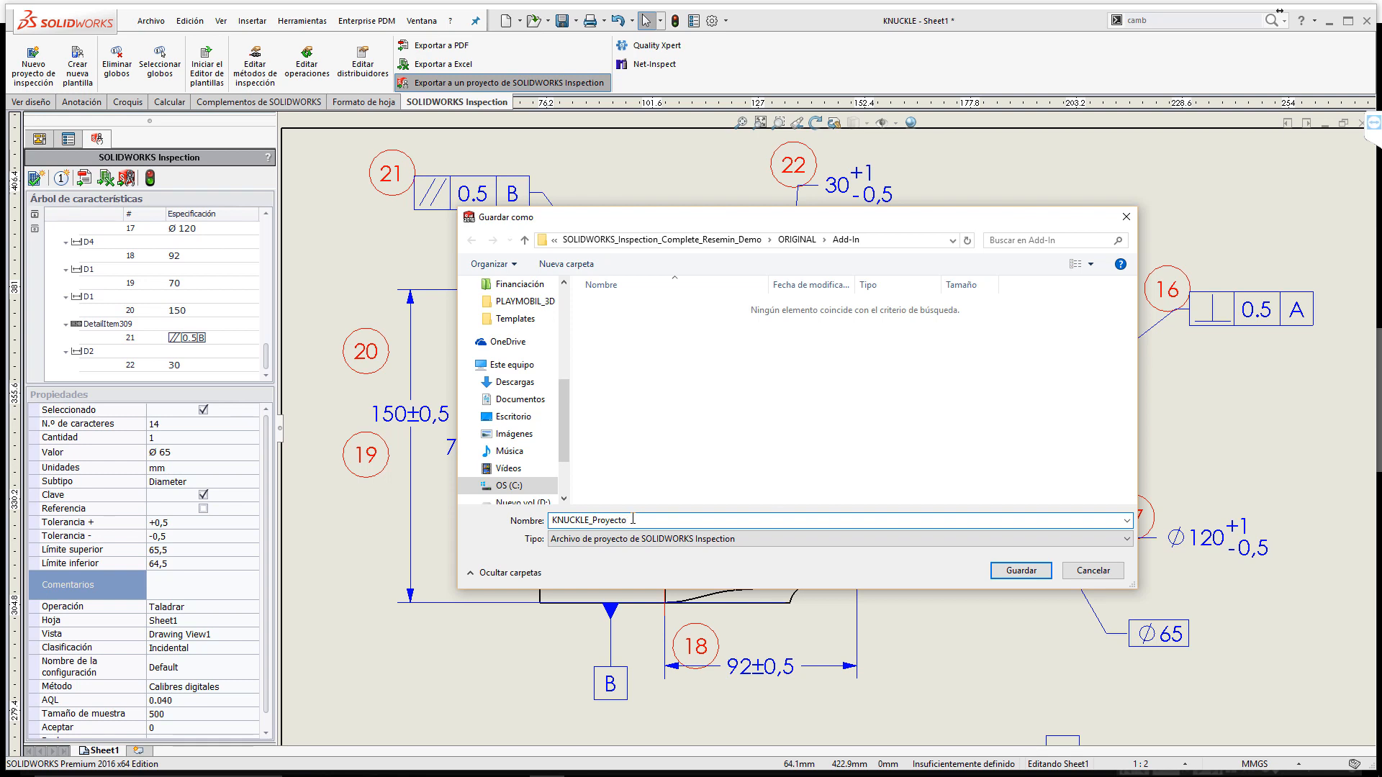
pyautogui.click(1009, 572)
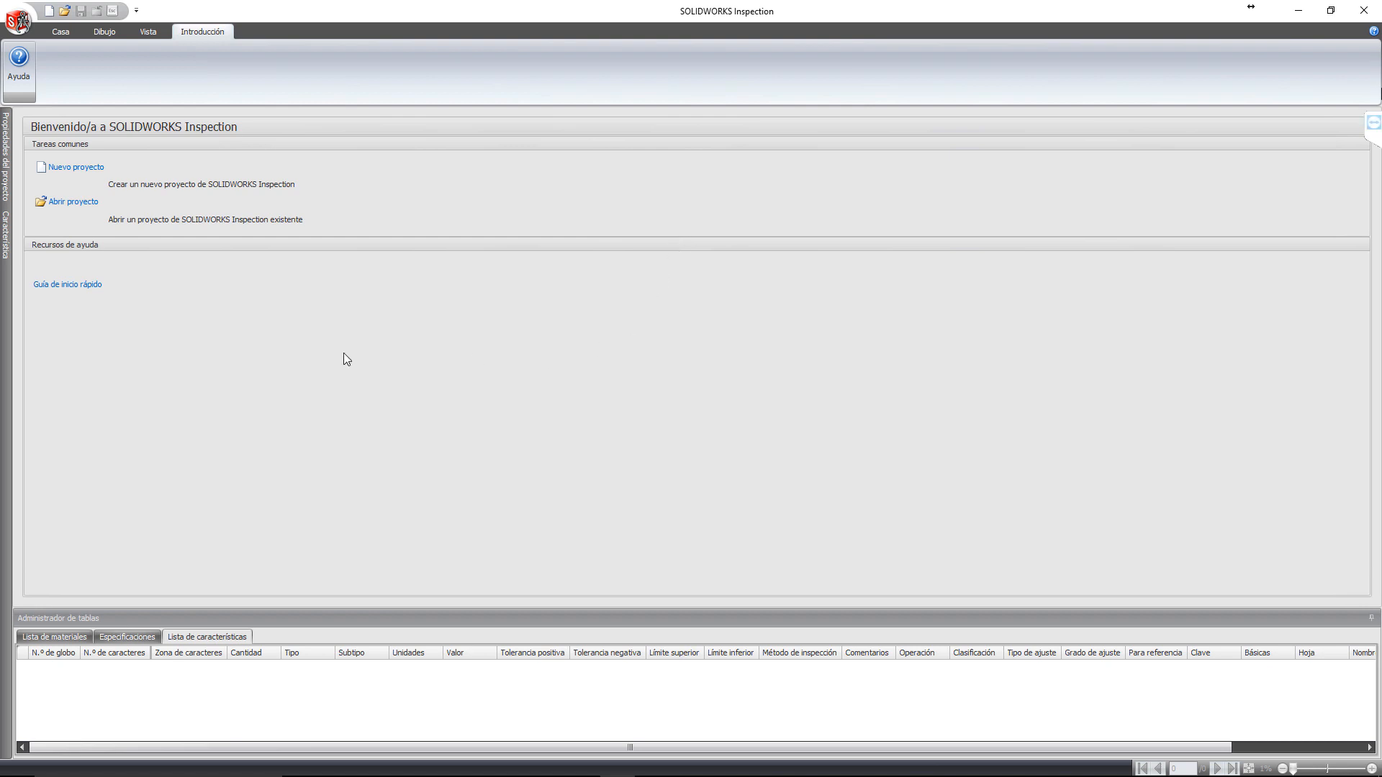
# Step: In standalone SOLIDWORKS Inspection, create a project from the AS9102 (Metric) template and load the drawing Knuckle - Rev C.PDF
pyautogui.click(79, 170)
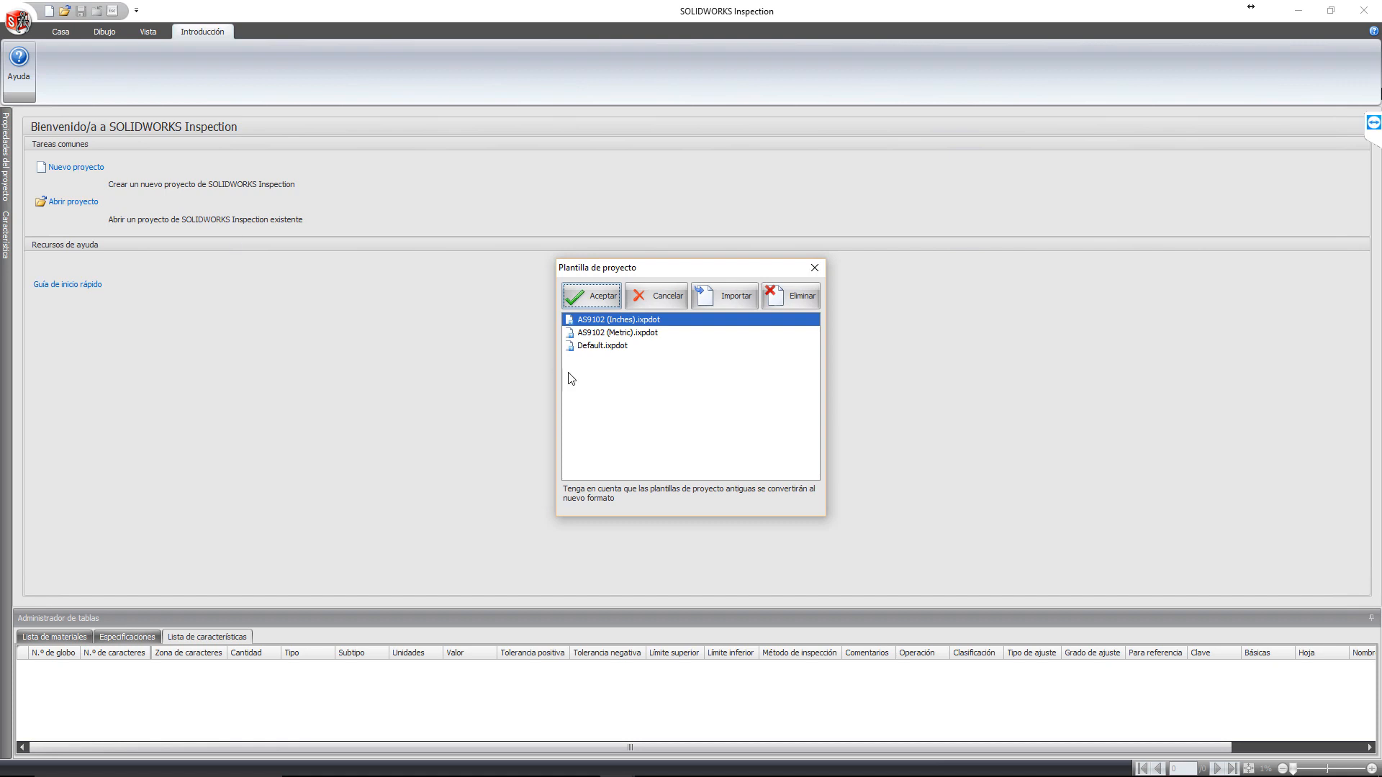
pyautogui.click(615, 334)
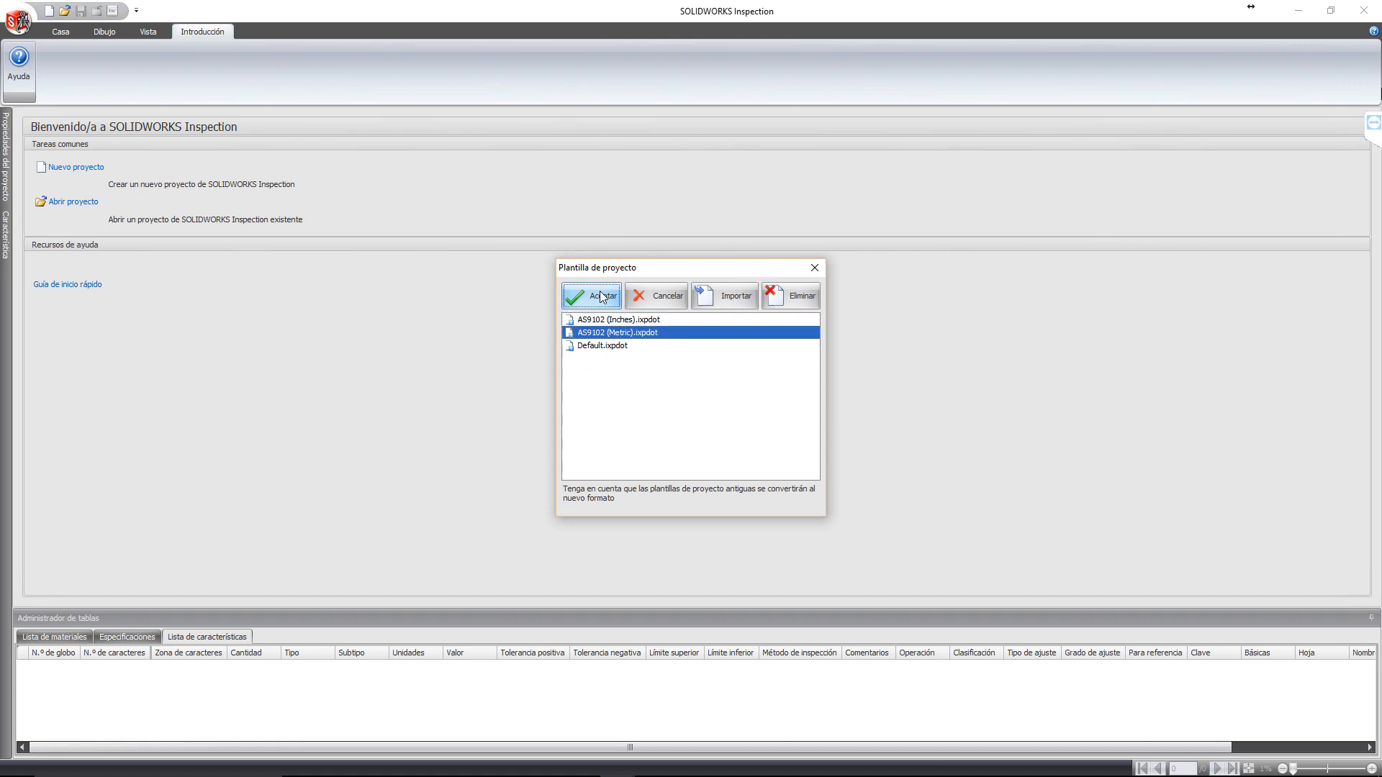
pyautogui.click(603, 297)
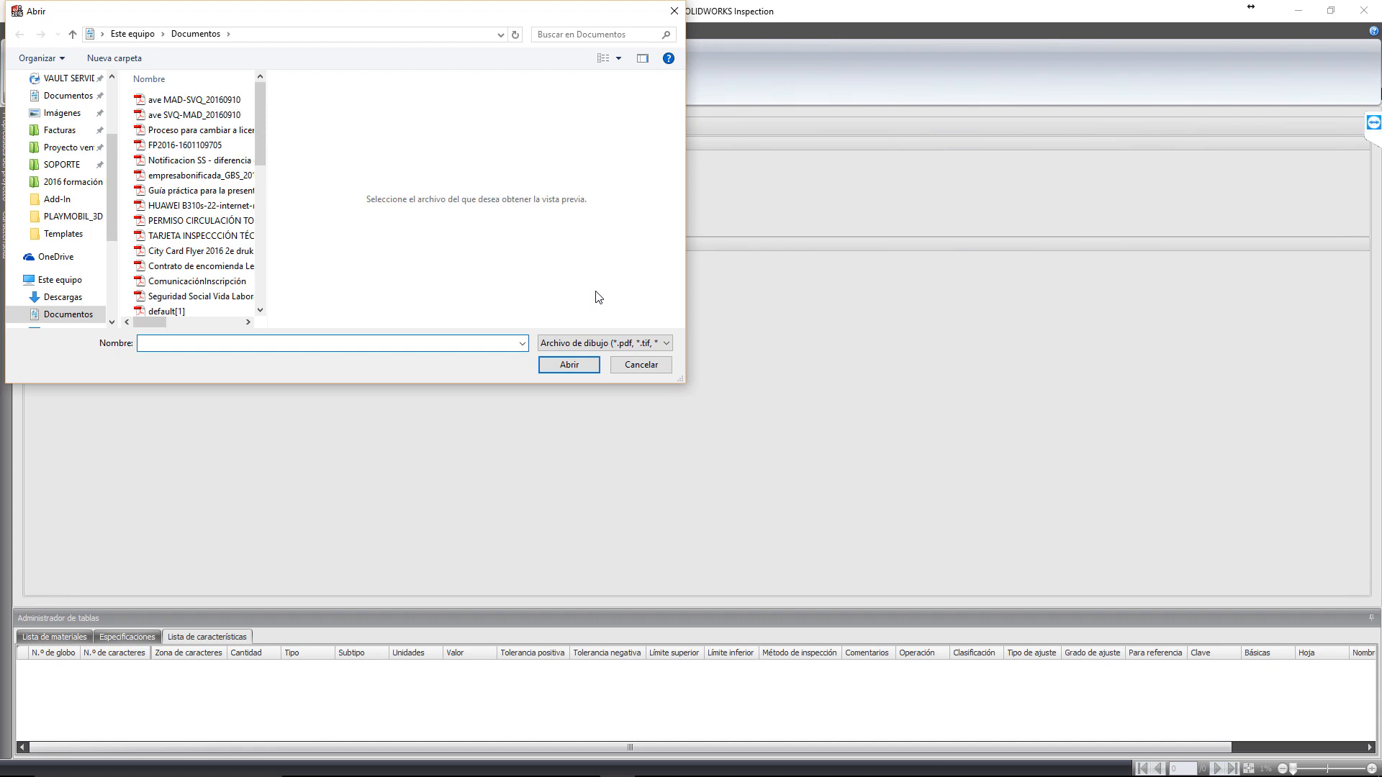
pyautogui.click(206, 101)
pyautogui.click(559, 367)
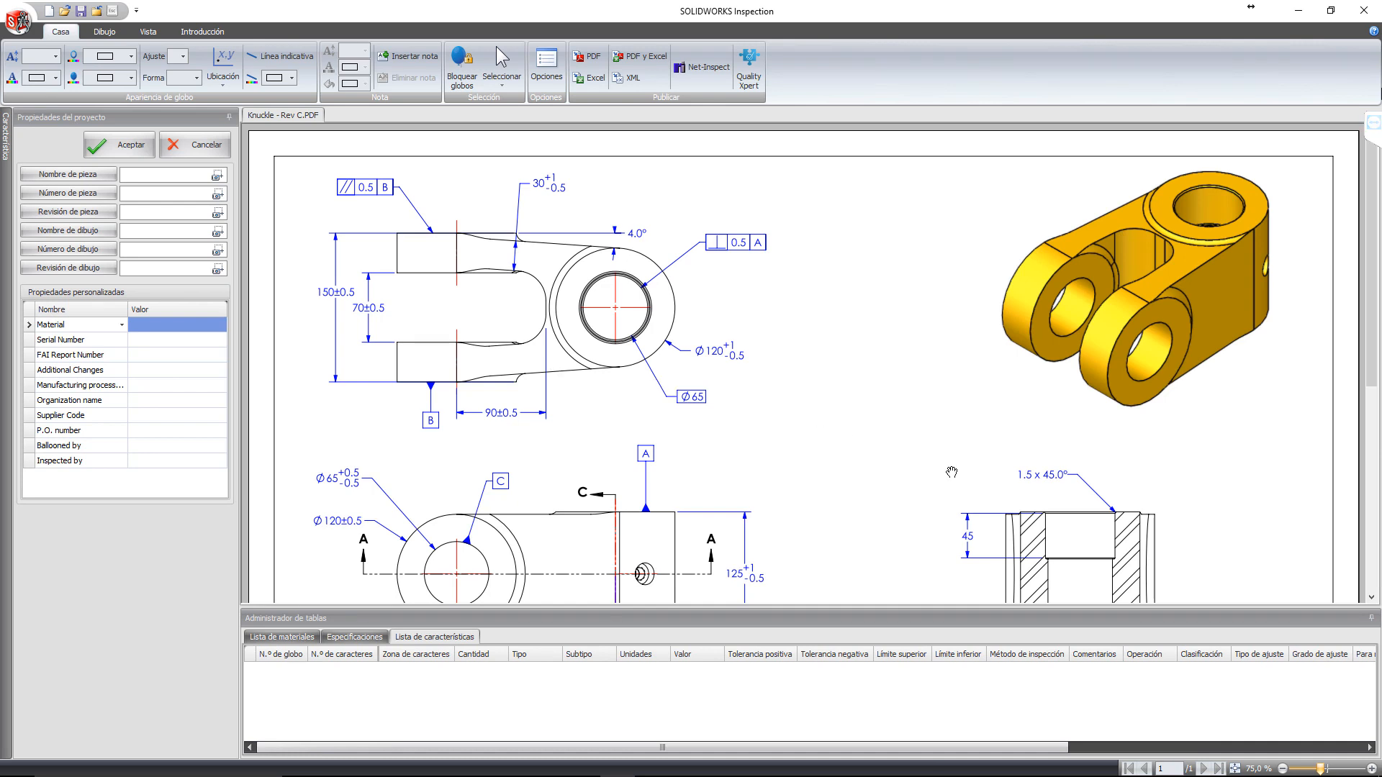
# Step: Capture part name BOOM KNUCKLE and part number 0306 02002 from the title block and enter C as the part revision
pyautogui.click(1233, 766)
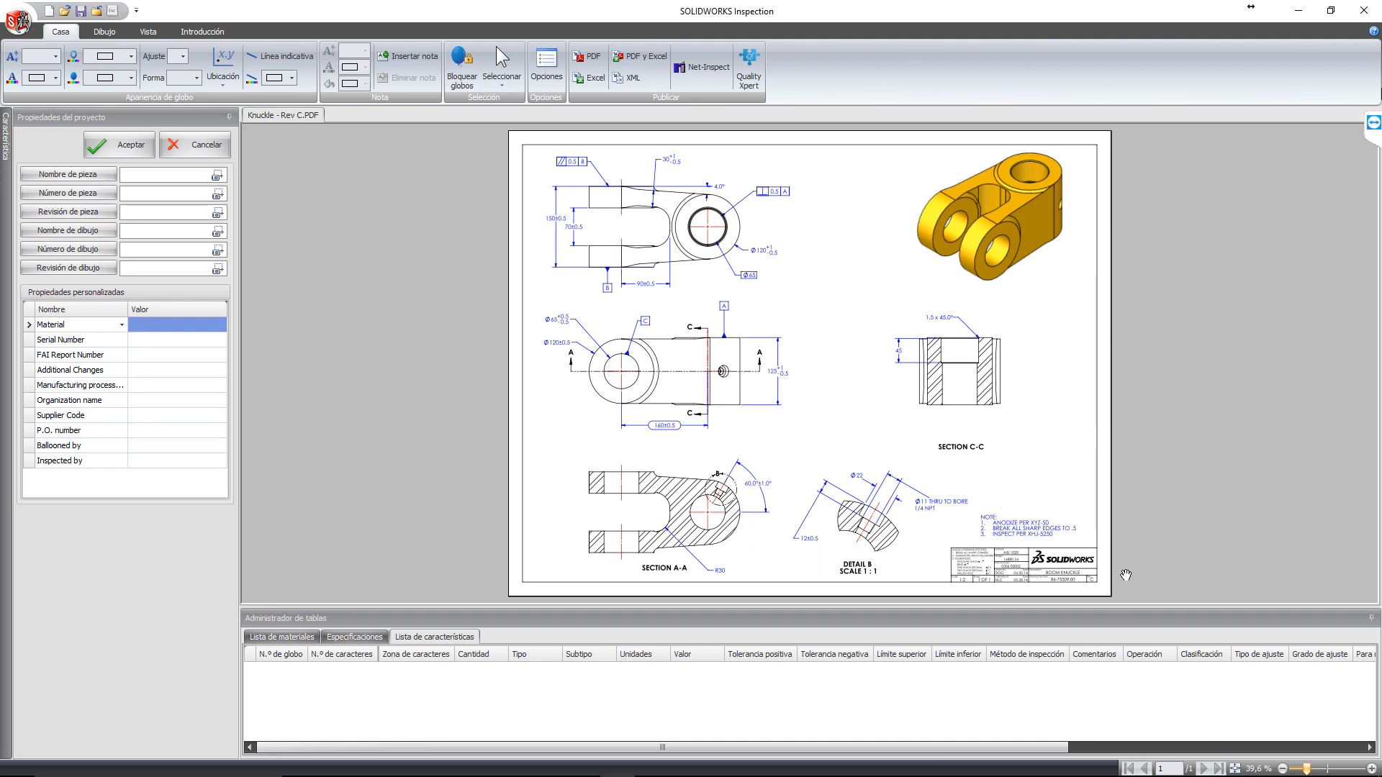
pyautogui.scroll(3, 1110, 581)
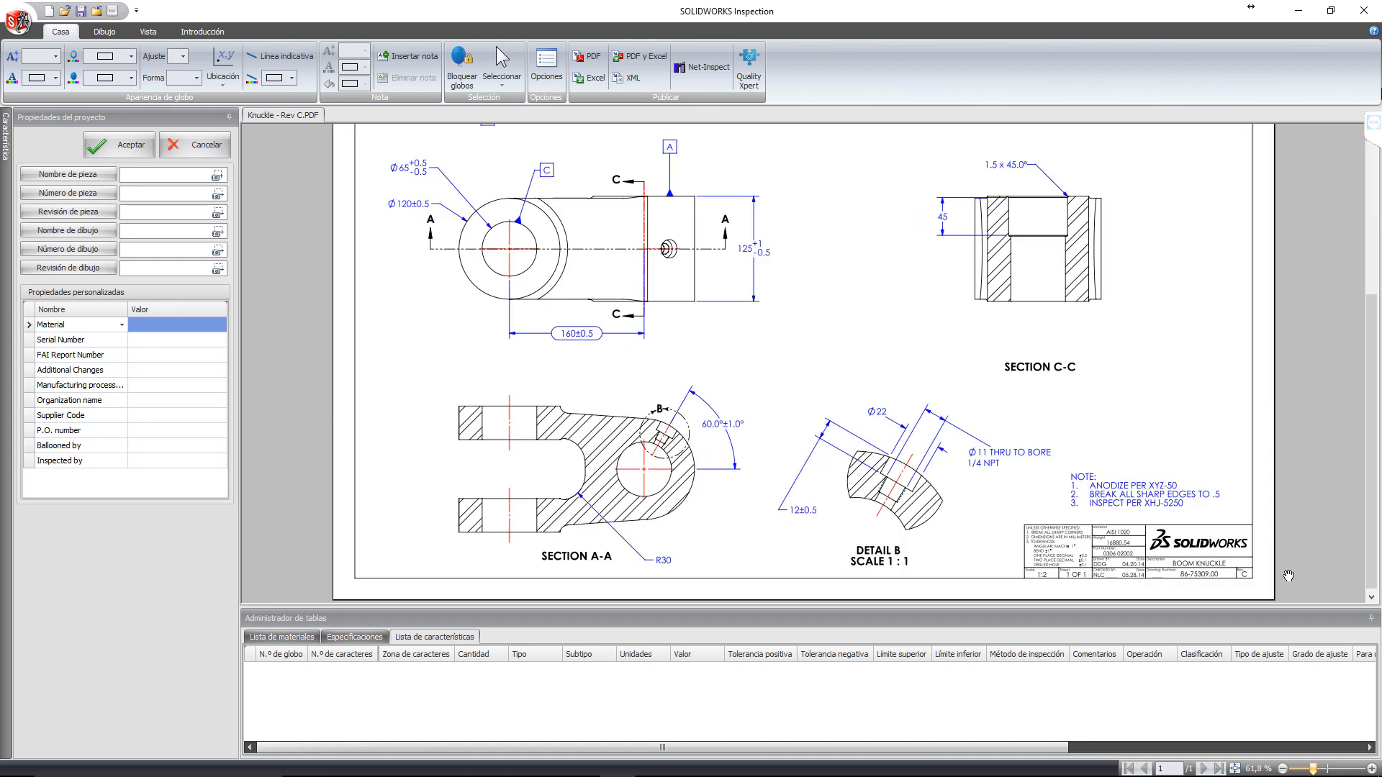
pyautogui.scroll(6, 1288, 576)
pyautogui.scroll(6, 1310, 564)
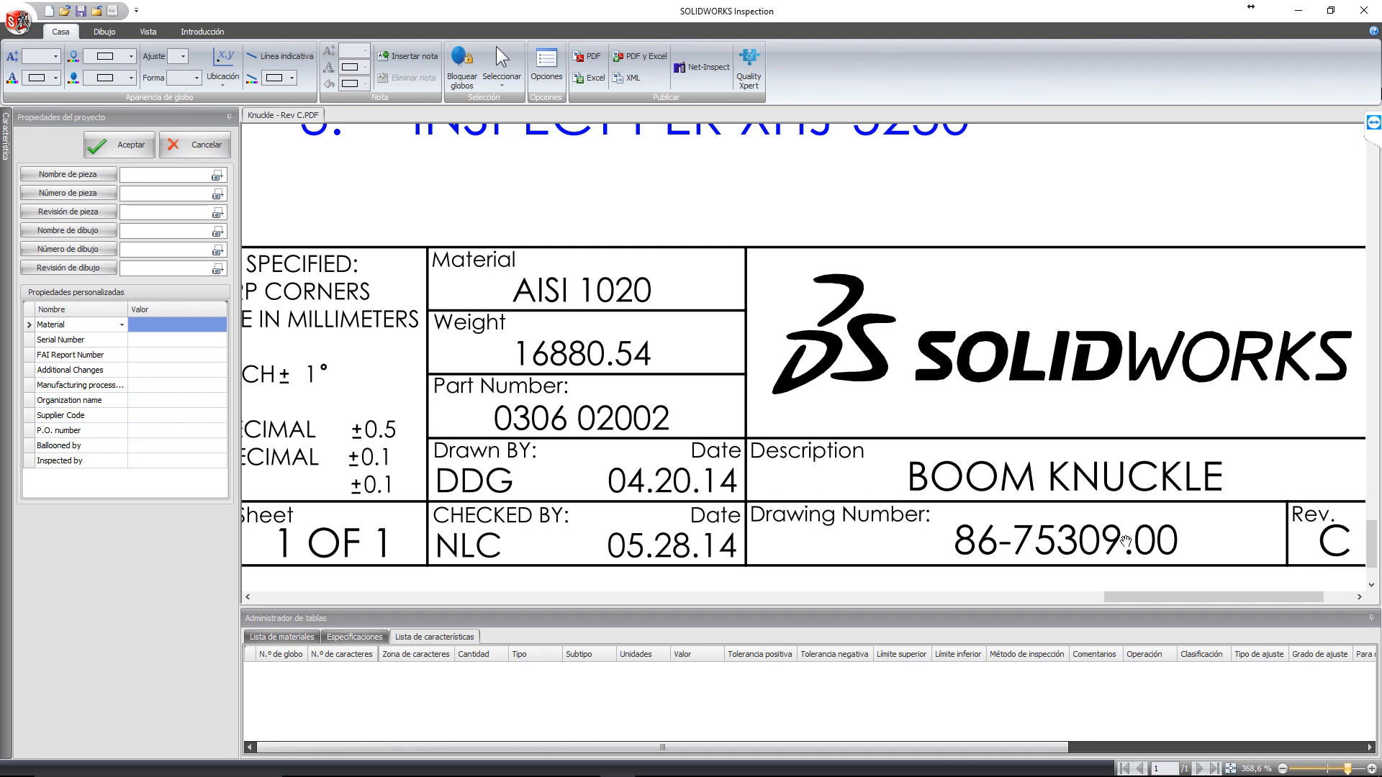
pyautogui.click(214, 177)
pyautogui.moveTo(904, 450); pyautogui.dragTo(1232, 497)
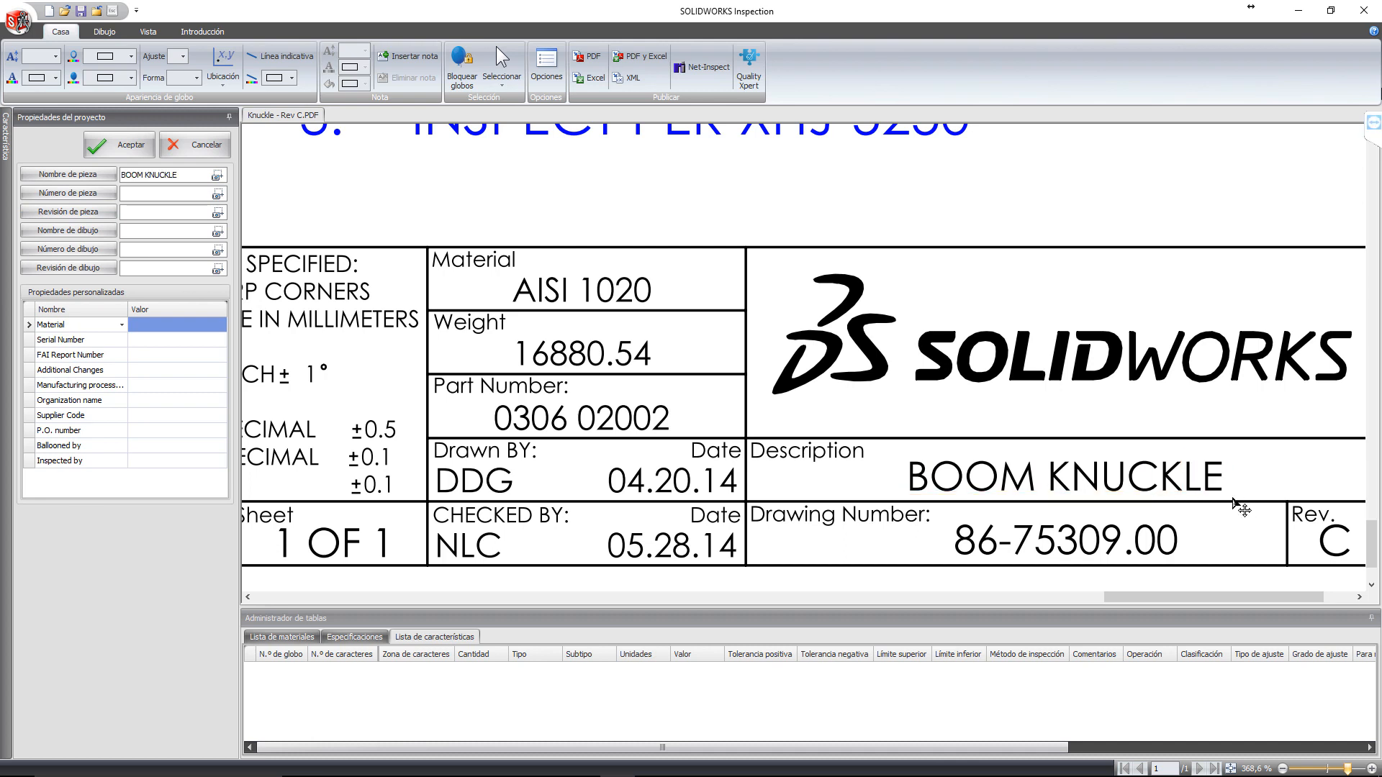
pyautogui.click(217, 195)
pyautogui.moveTo(487, 401); pyautogui.dragTo(673, 434)
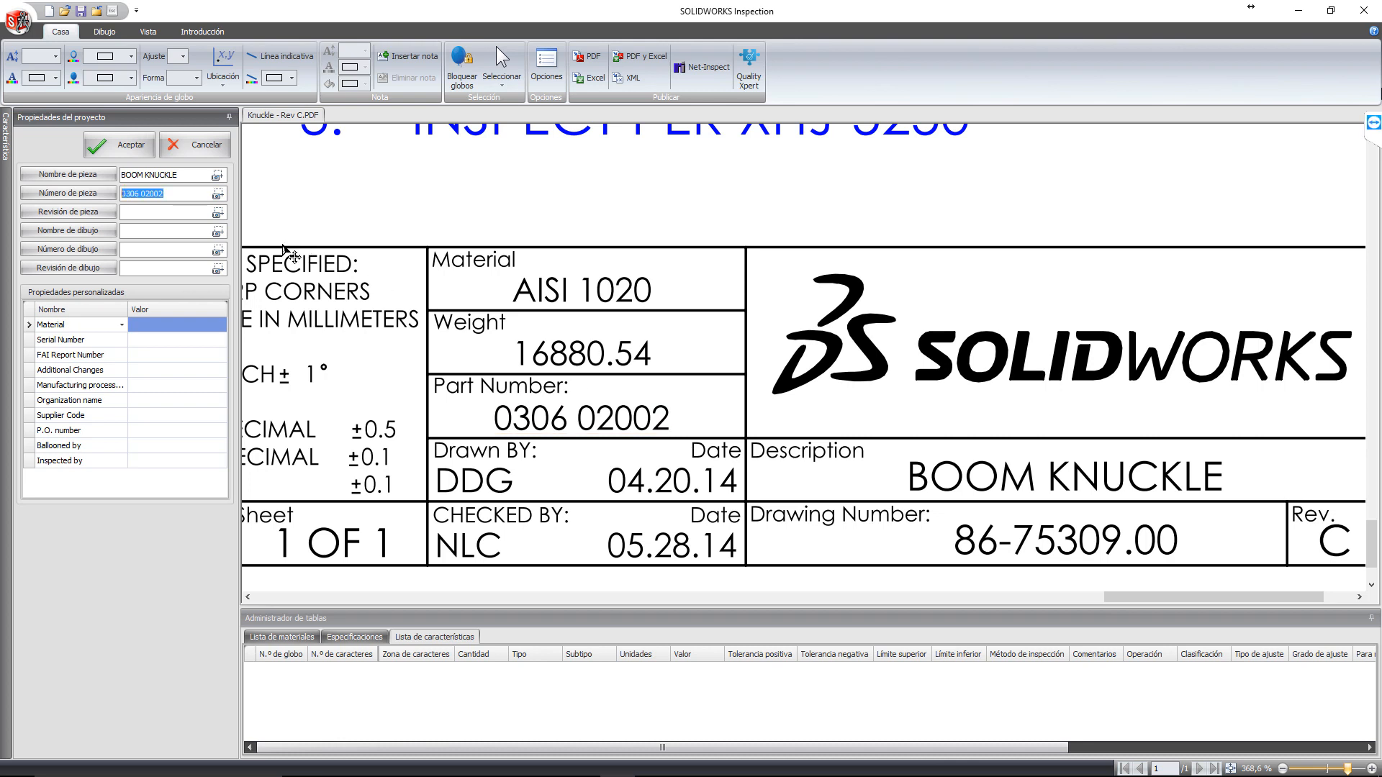
pyautogui.click(141, 213)
# Step: Extract the 30 +1/-0.5 dimension of the upper view as a characteristic and accept the project properties
pyautogui.click(110, 40)
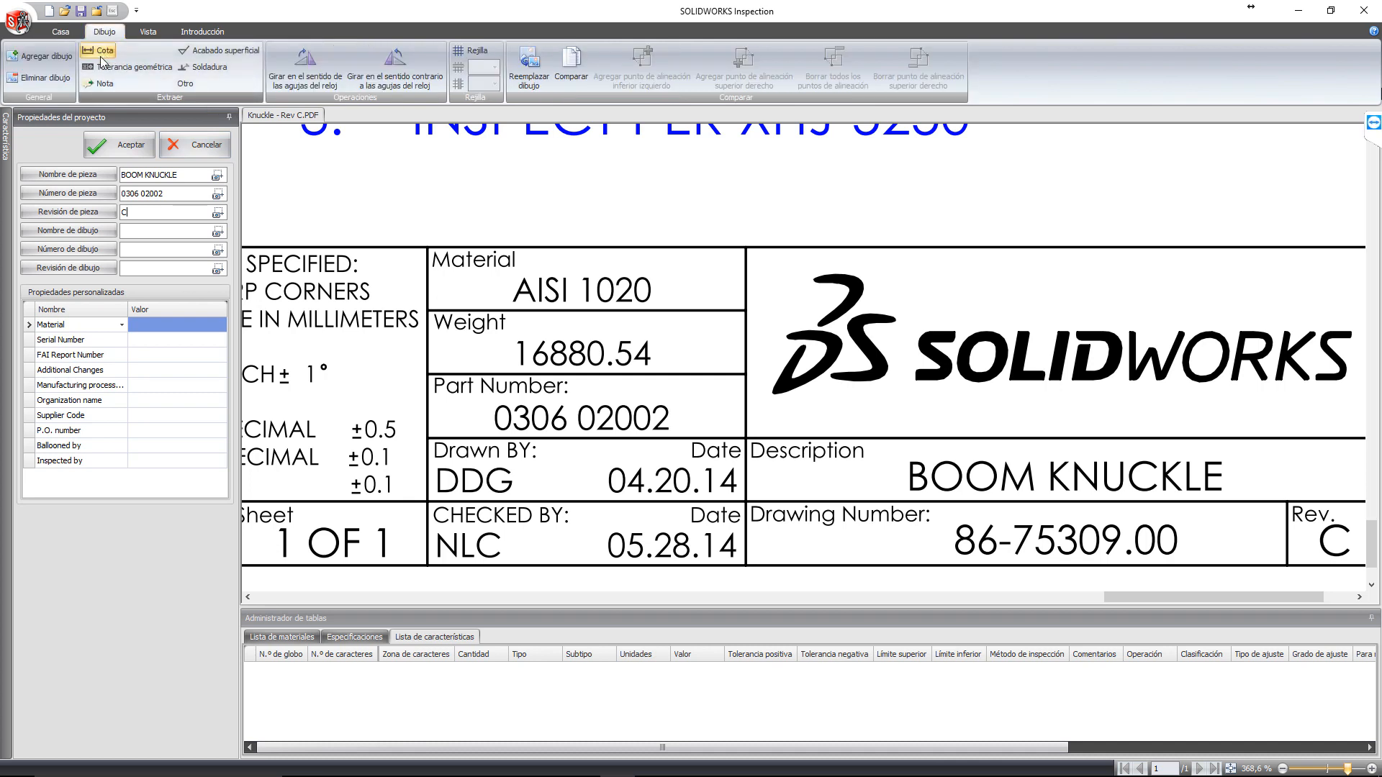
pyautogui.click(101, 54)
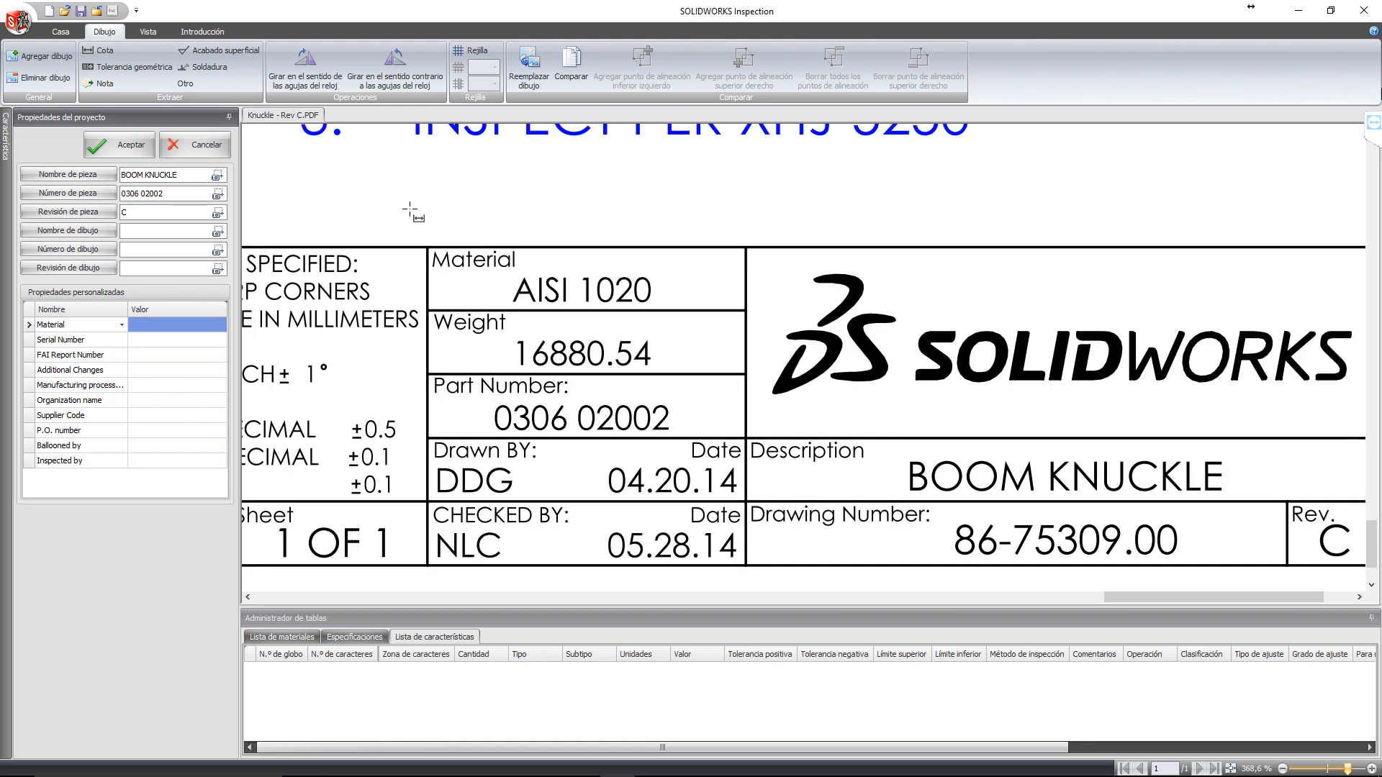
pyautogui.scroll(-10, 410, 209)
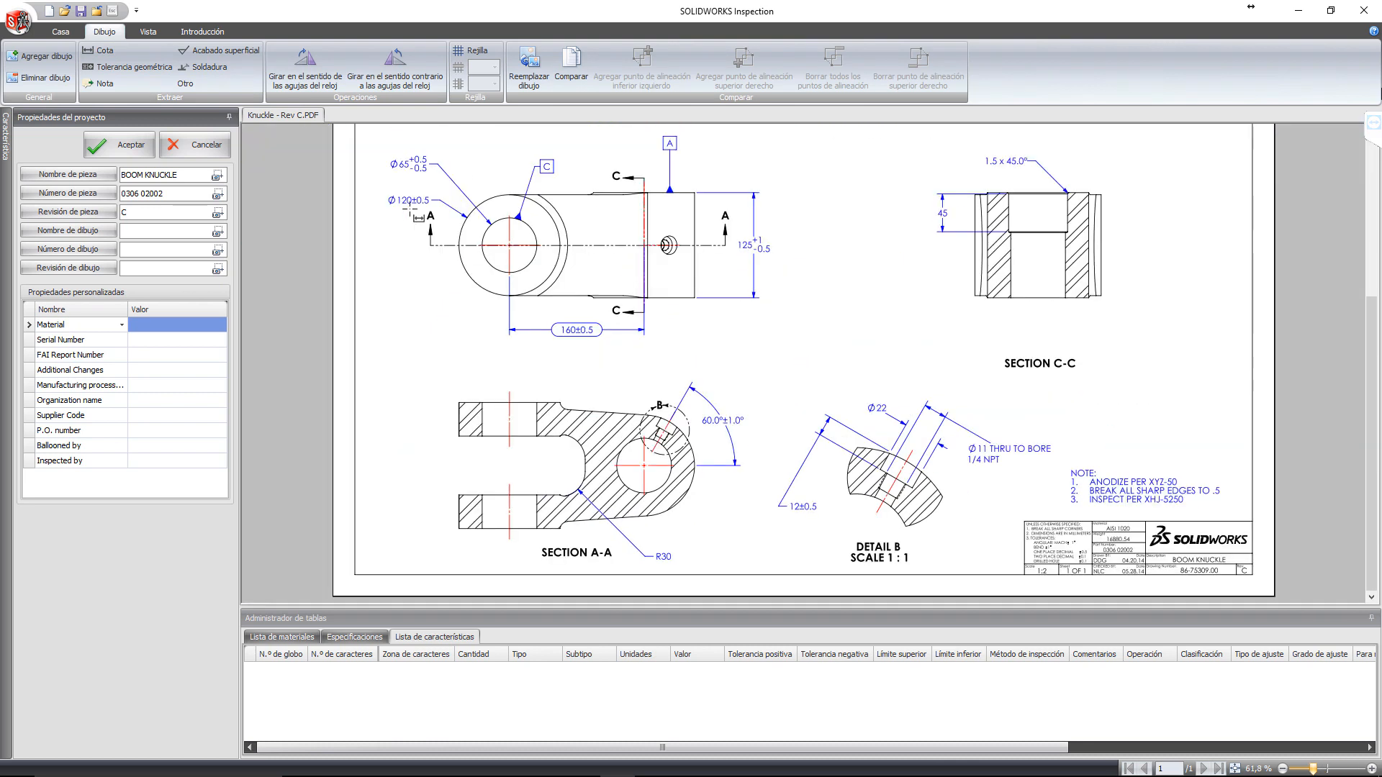
pyautogui.scroll(-1, 410, 209)
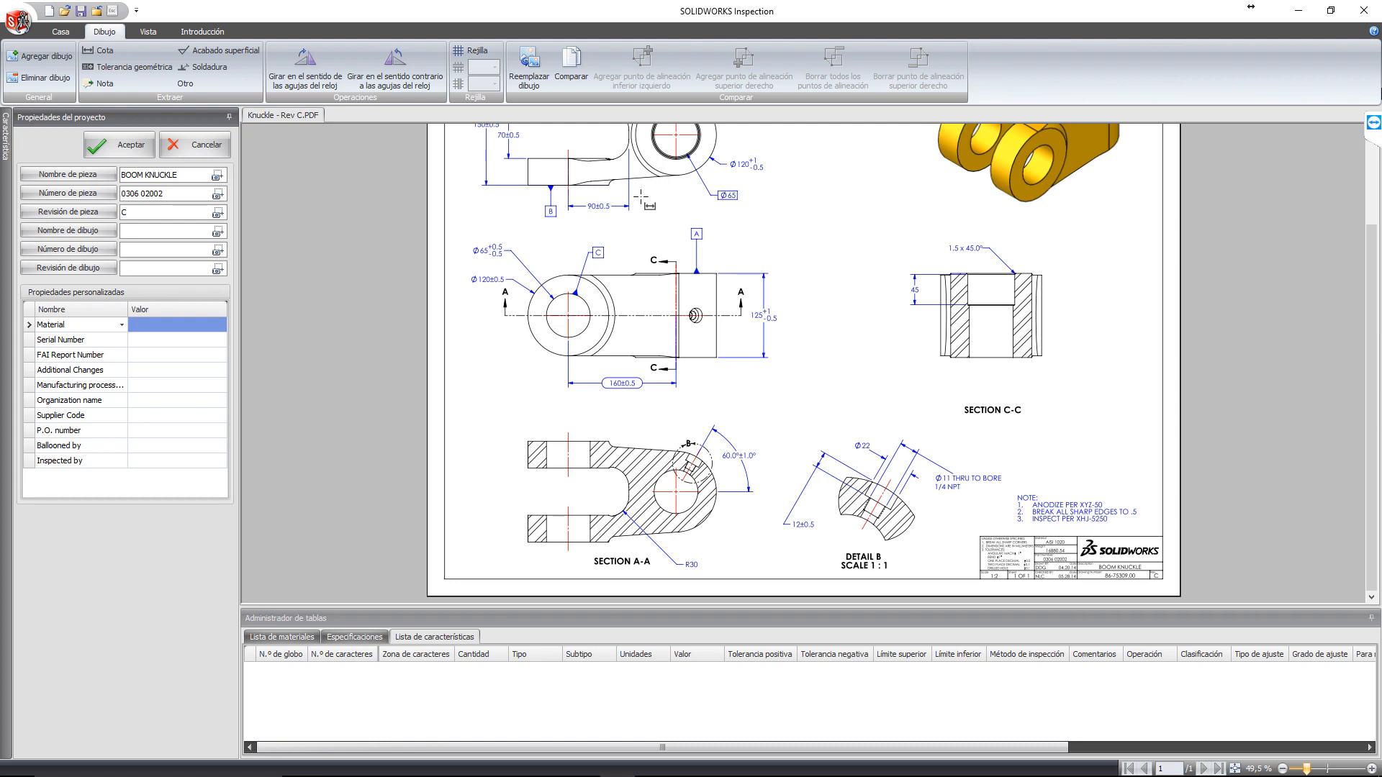
pyautogui.scroll(-1, 689, 173)
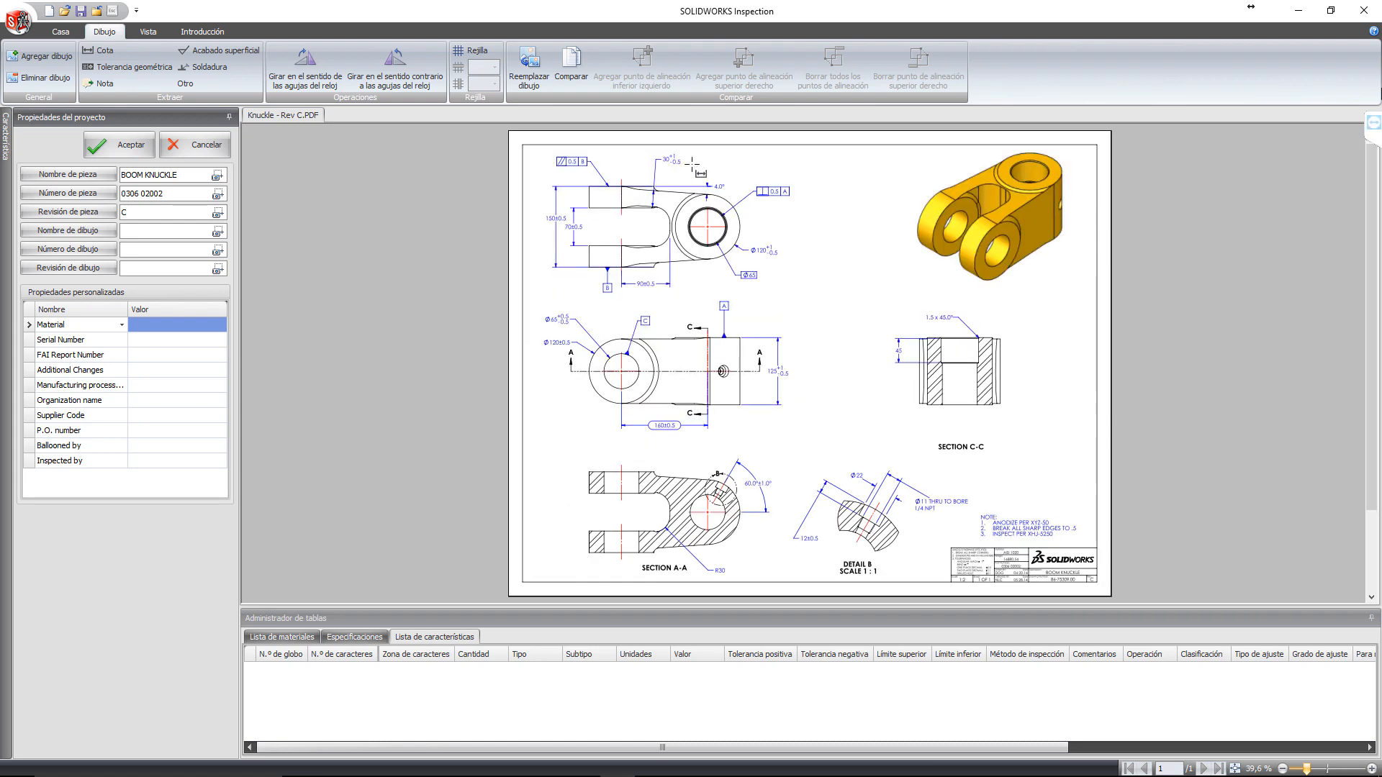
pyautogui.scroll(6, 693, 164)
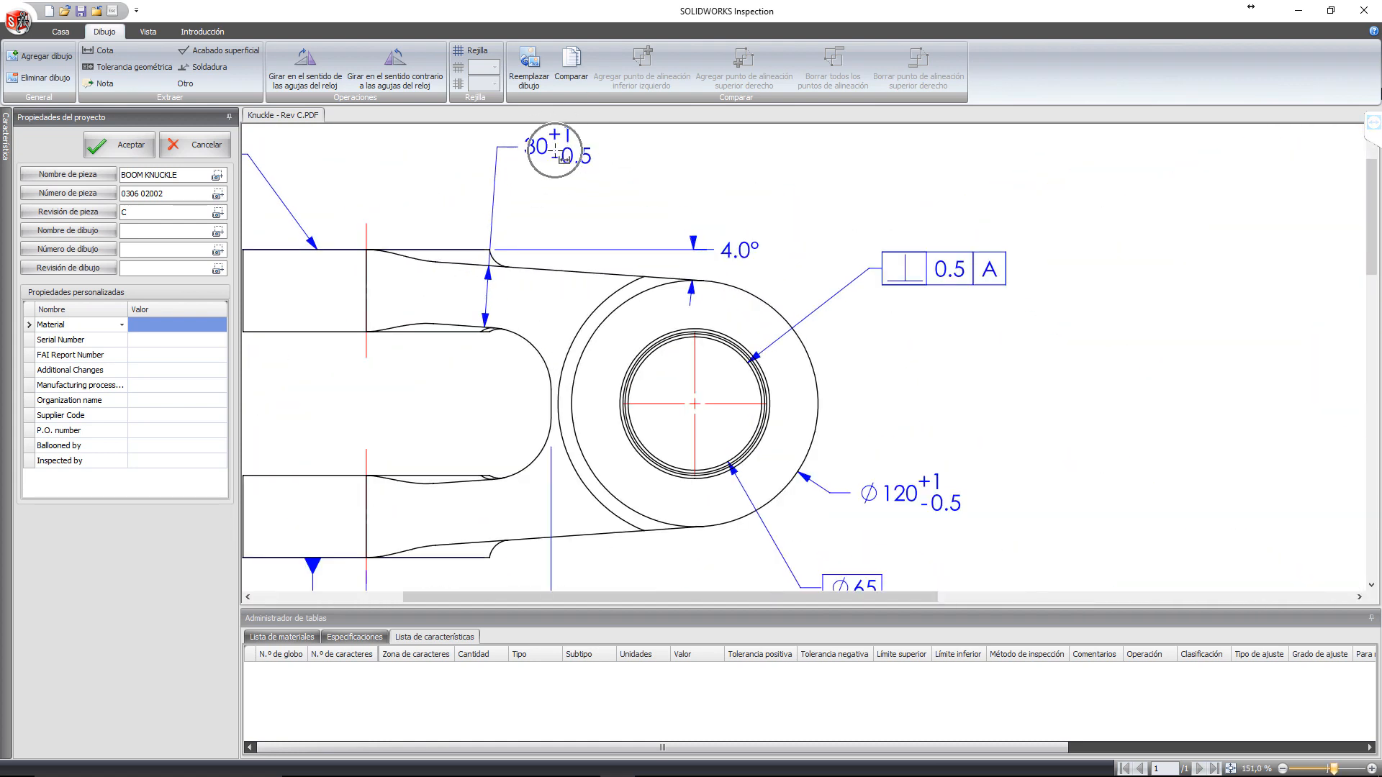
pyautogui.scroll(2, 555, 151)
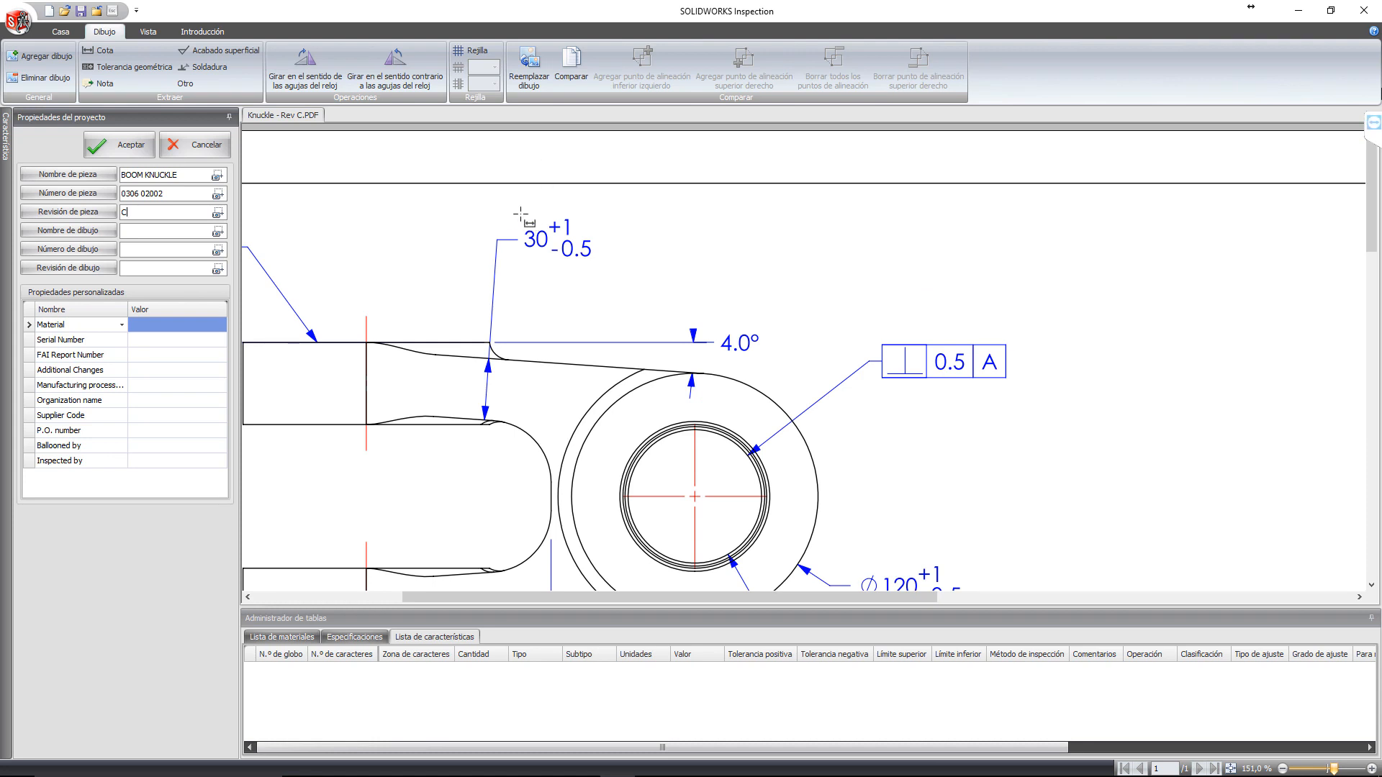
pyautogui.moveTo(520, 214); pyautogui.dragTo(598, 265)
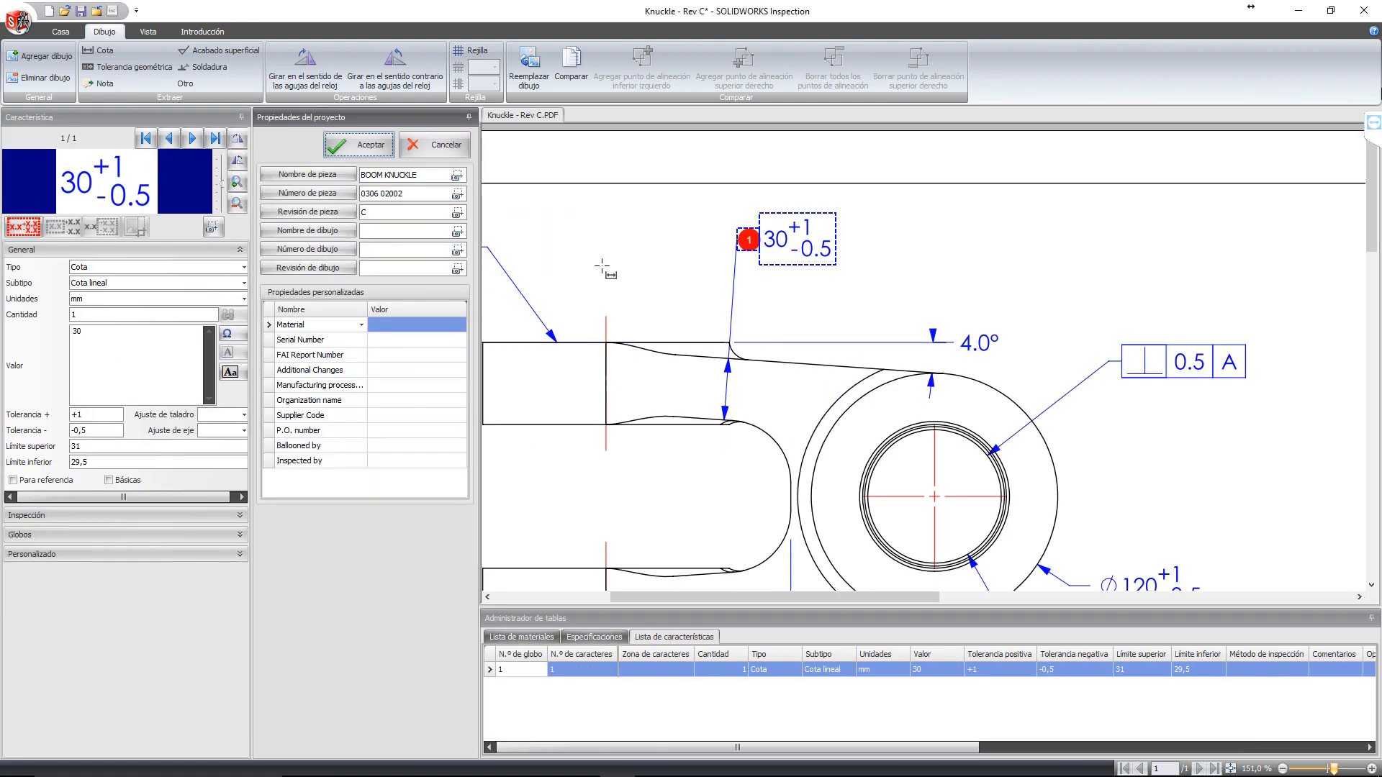
pyautogui.click(357, 147)
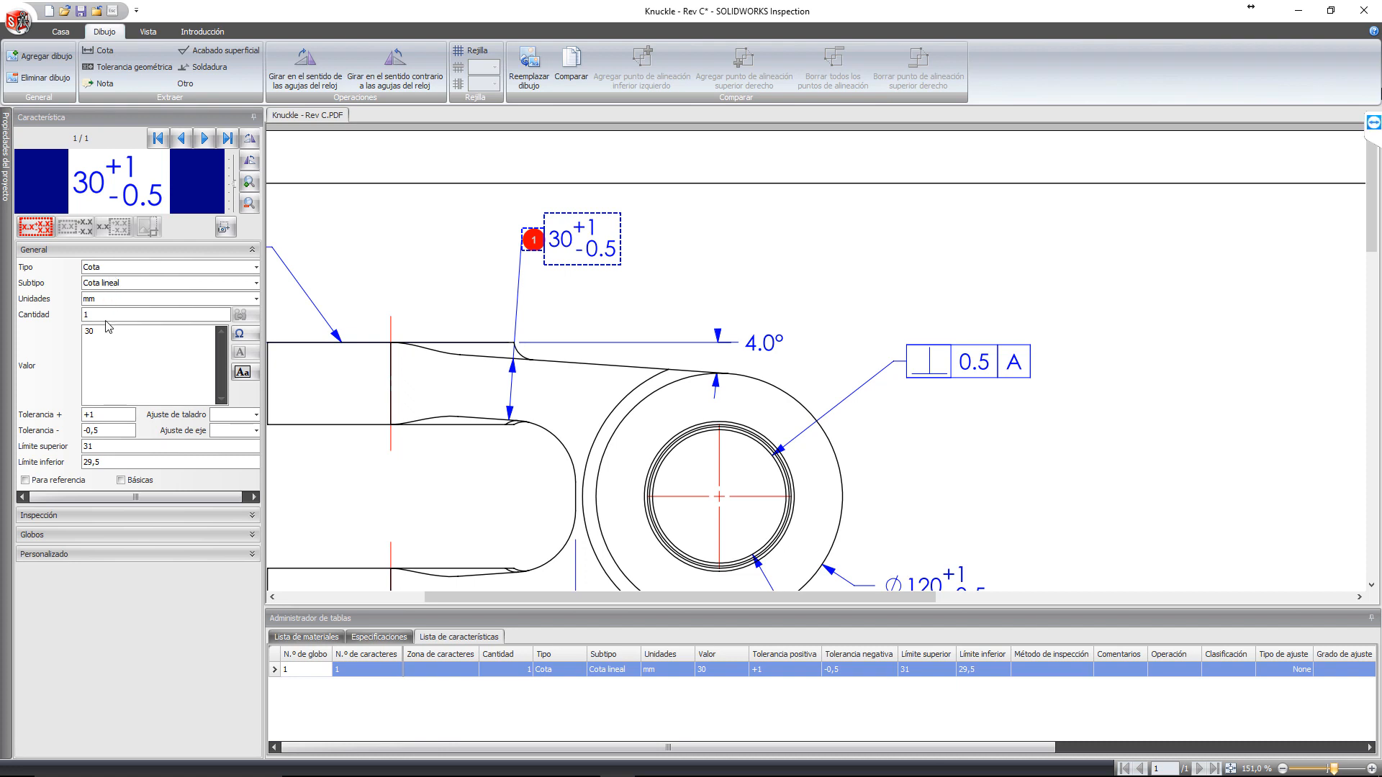
# Step: Set the inspection method of the 30 mm characteristic to Calibres digitales and review its row in the characteristics list
pyautogui.click(254, 498)
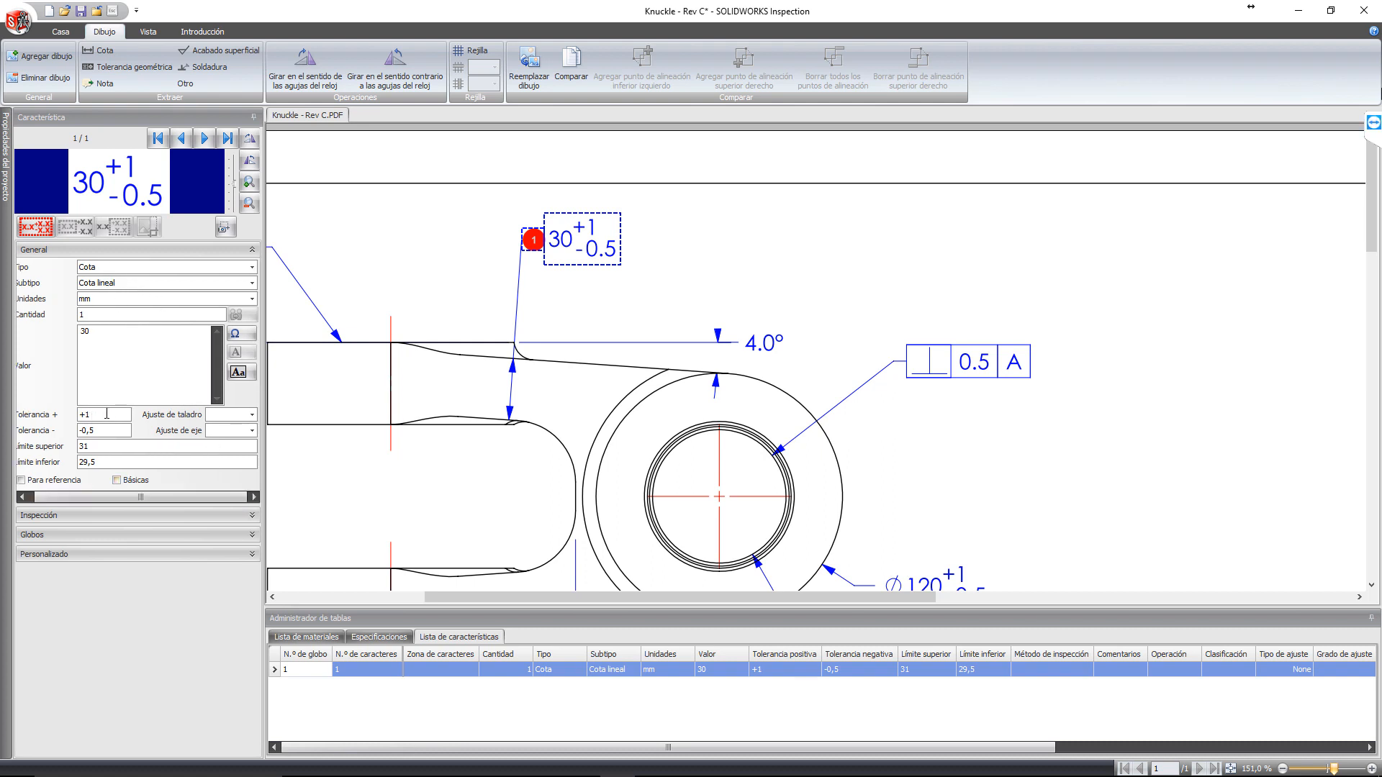
pyautogui.click(104, 497)
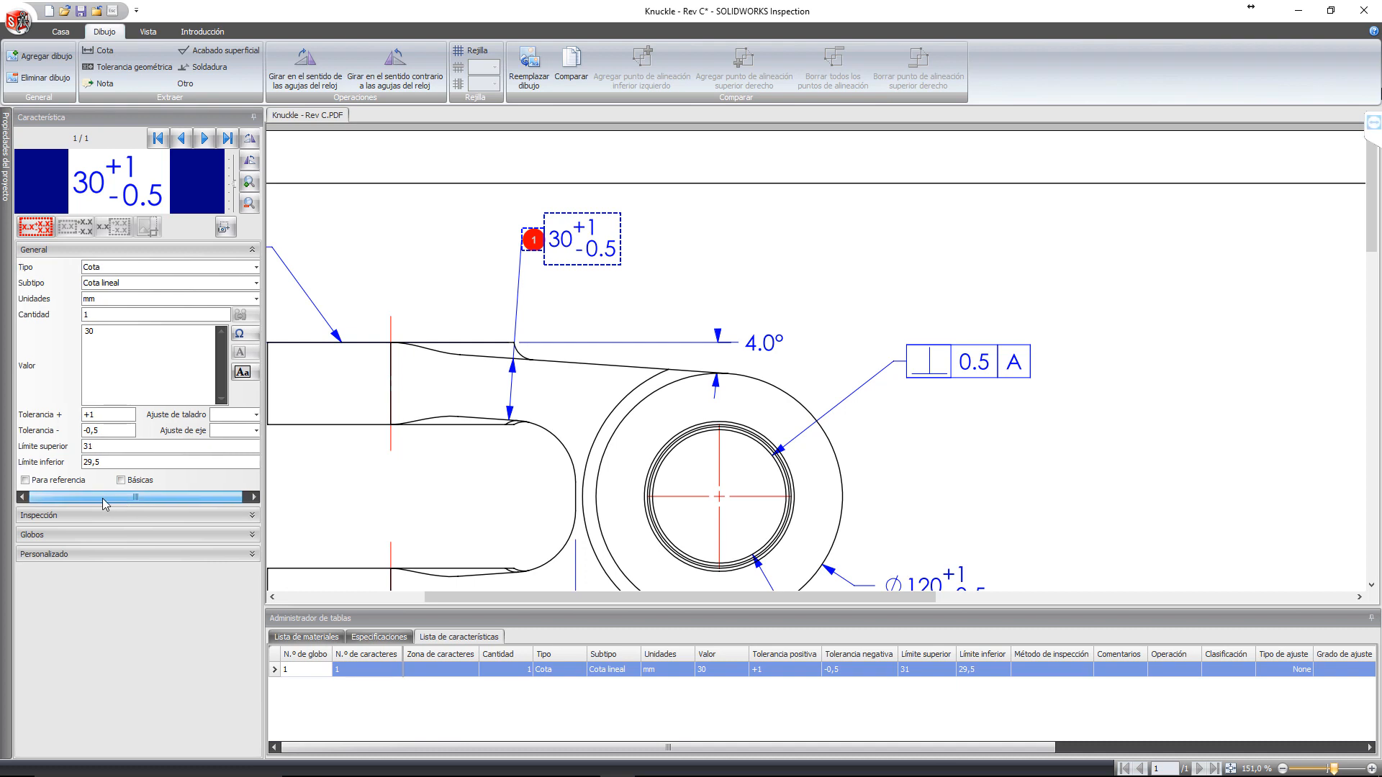
pyautogui.click(75, 515)
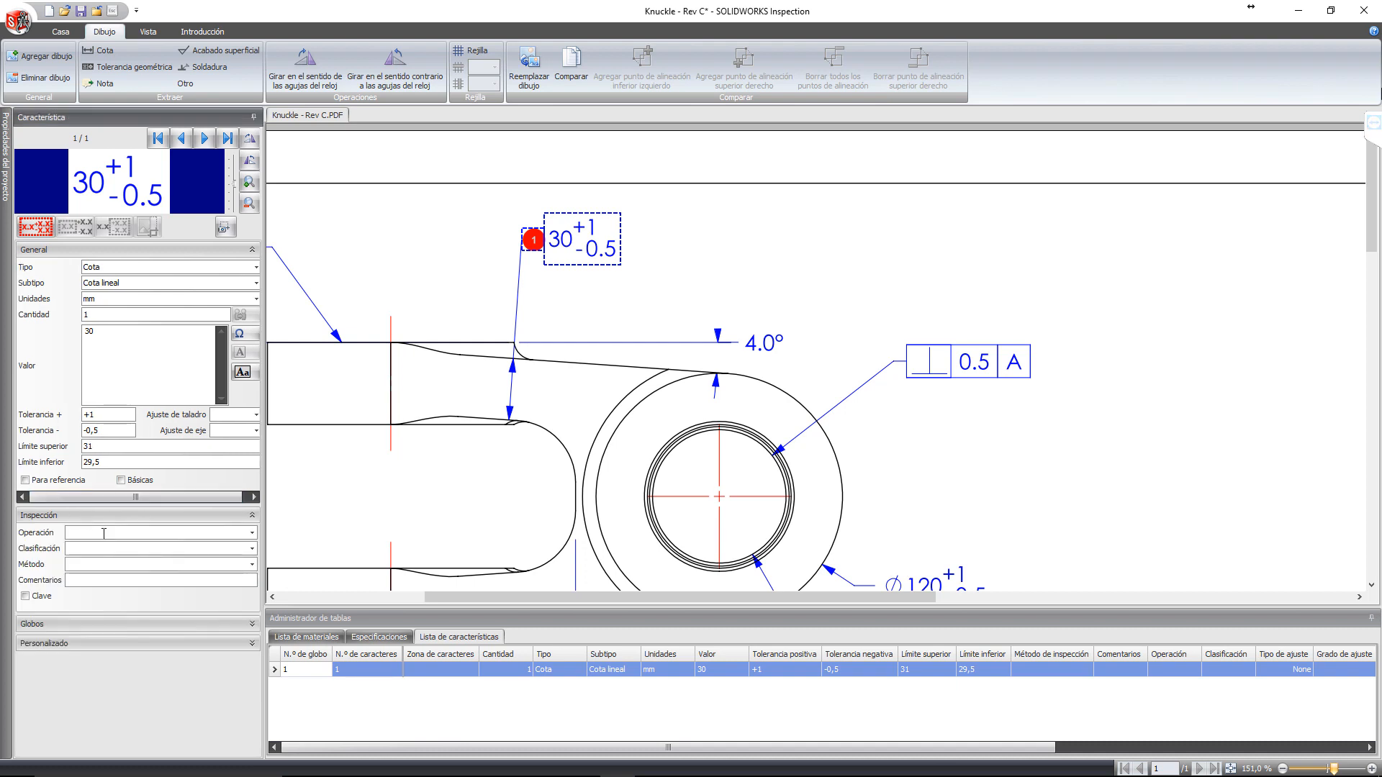
pyautogui.click(252, 534)
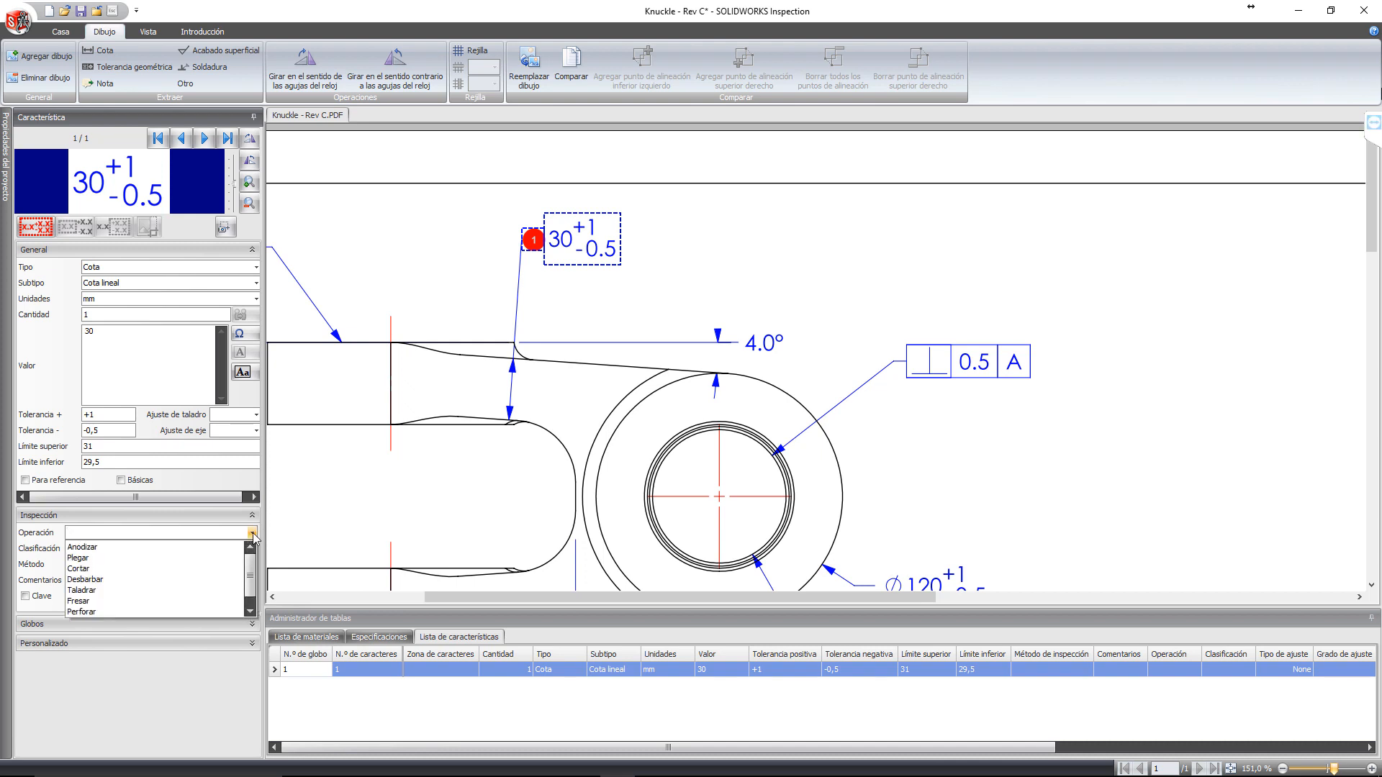
pyautogui.click(253, 534)
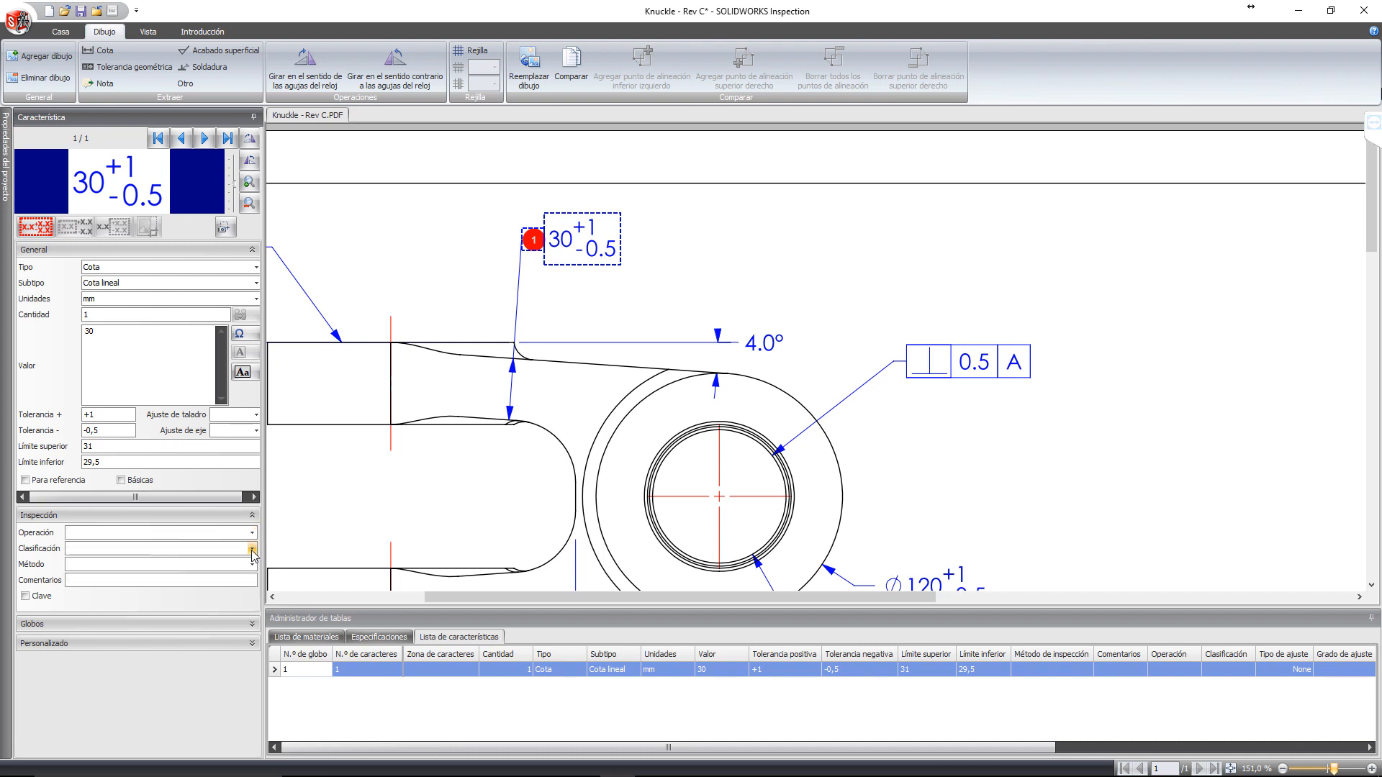
pyautogui.click(252, 550)
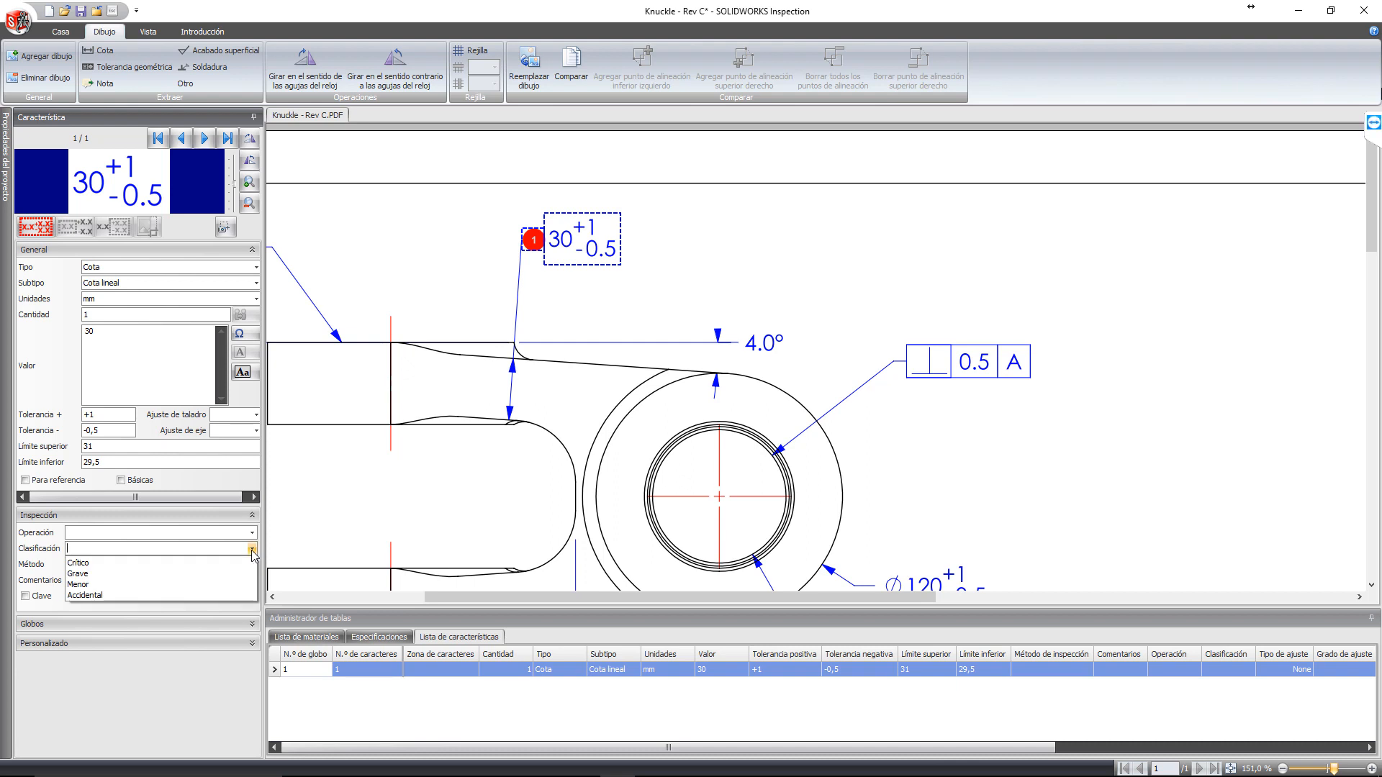
pyautogui.click(252, 550)
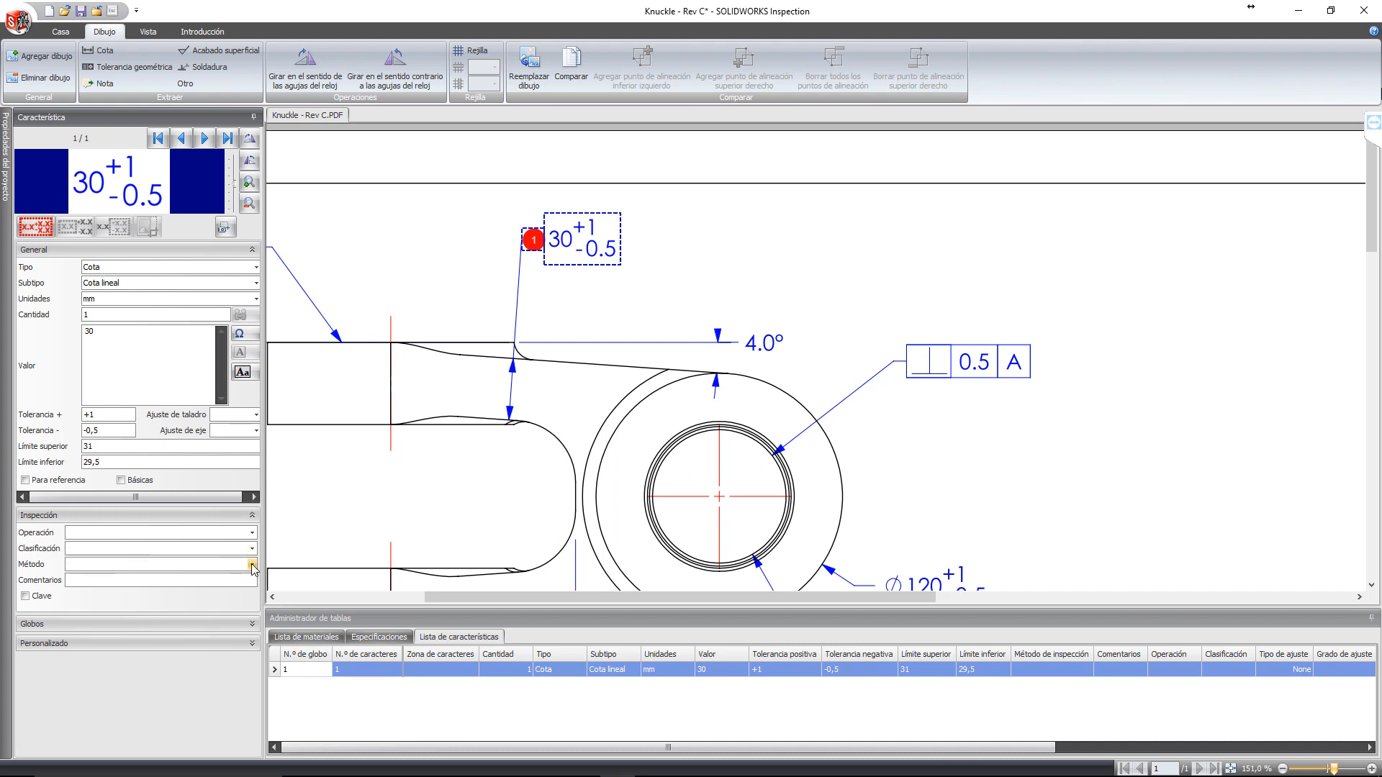
pyautogui.click(252, 565)
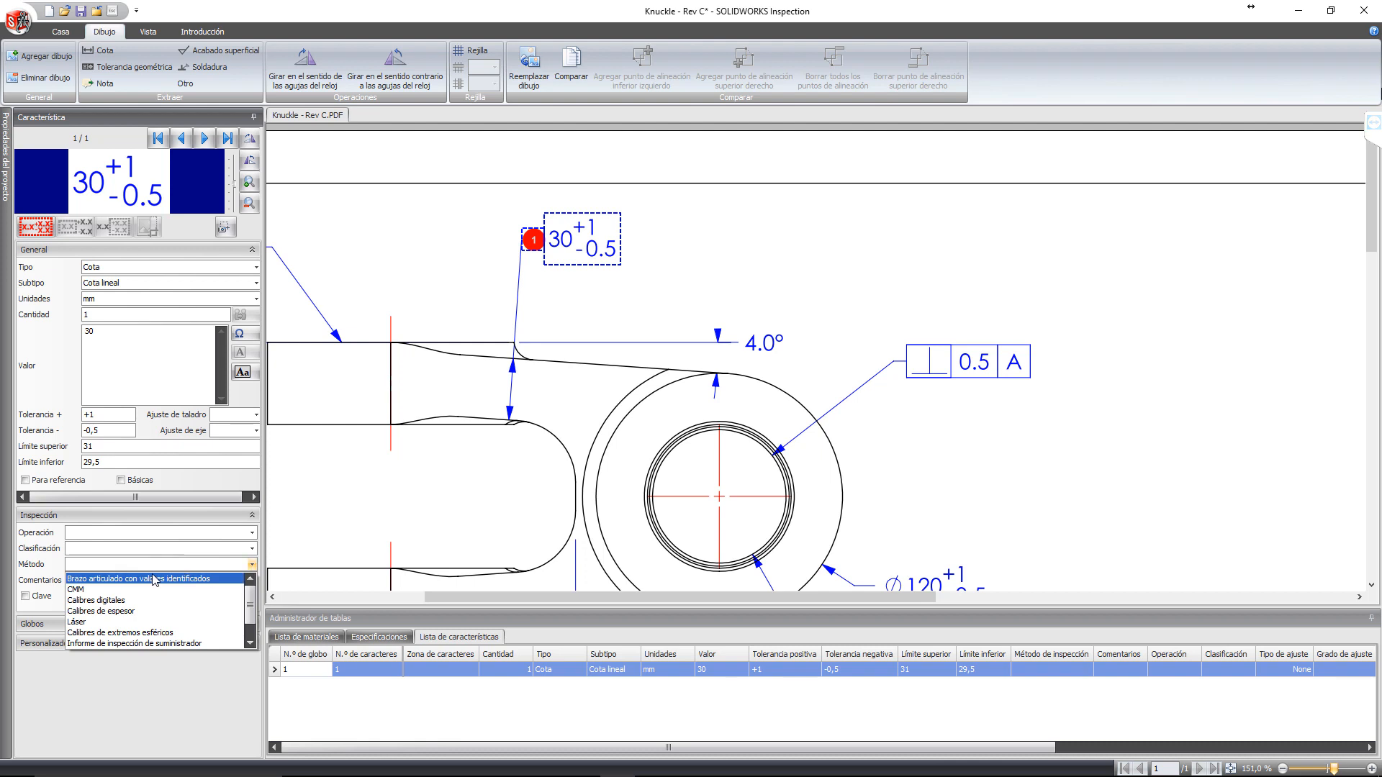
pyautogui.click(135, 601)
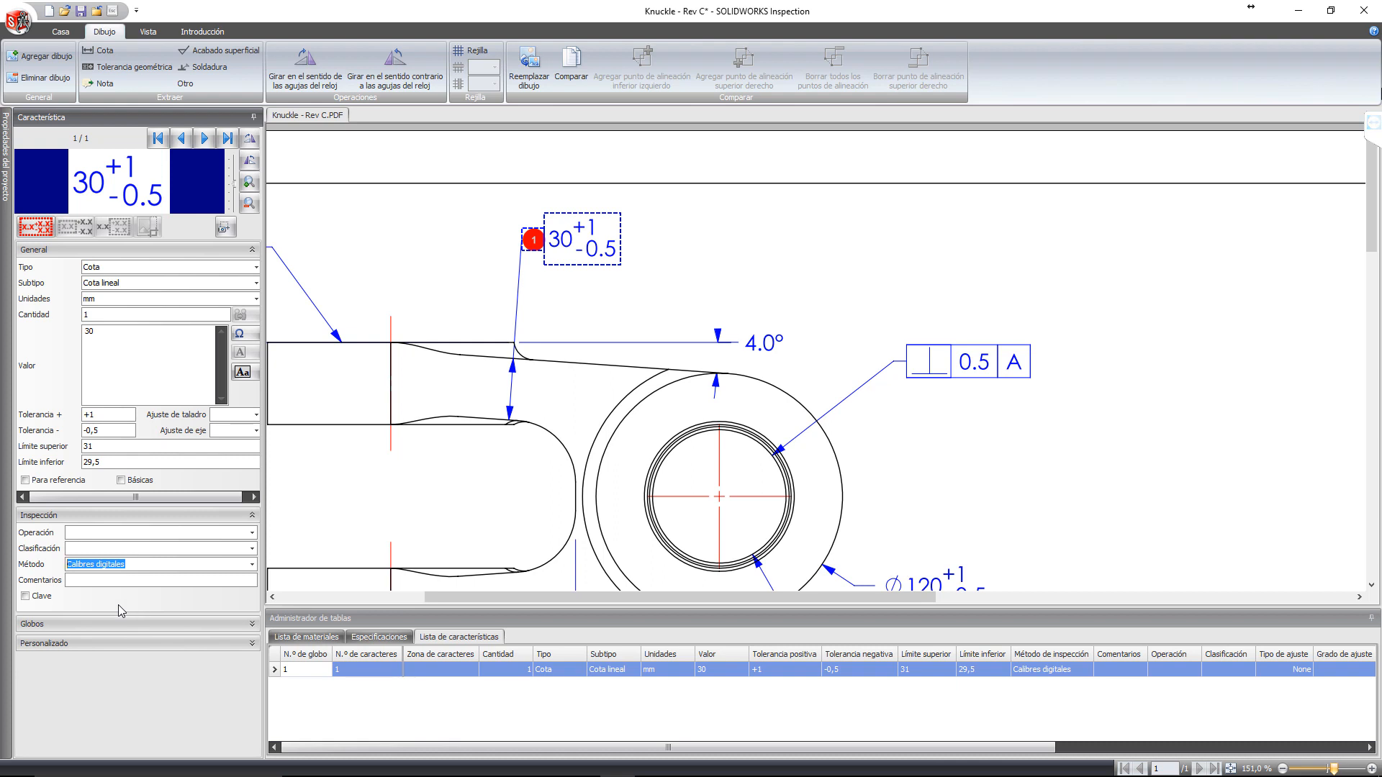
pyautogui.click(300, 671)
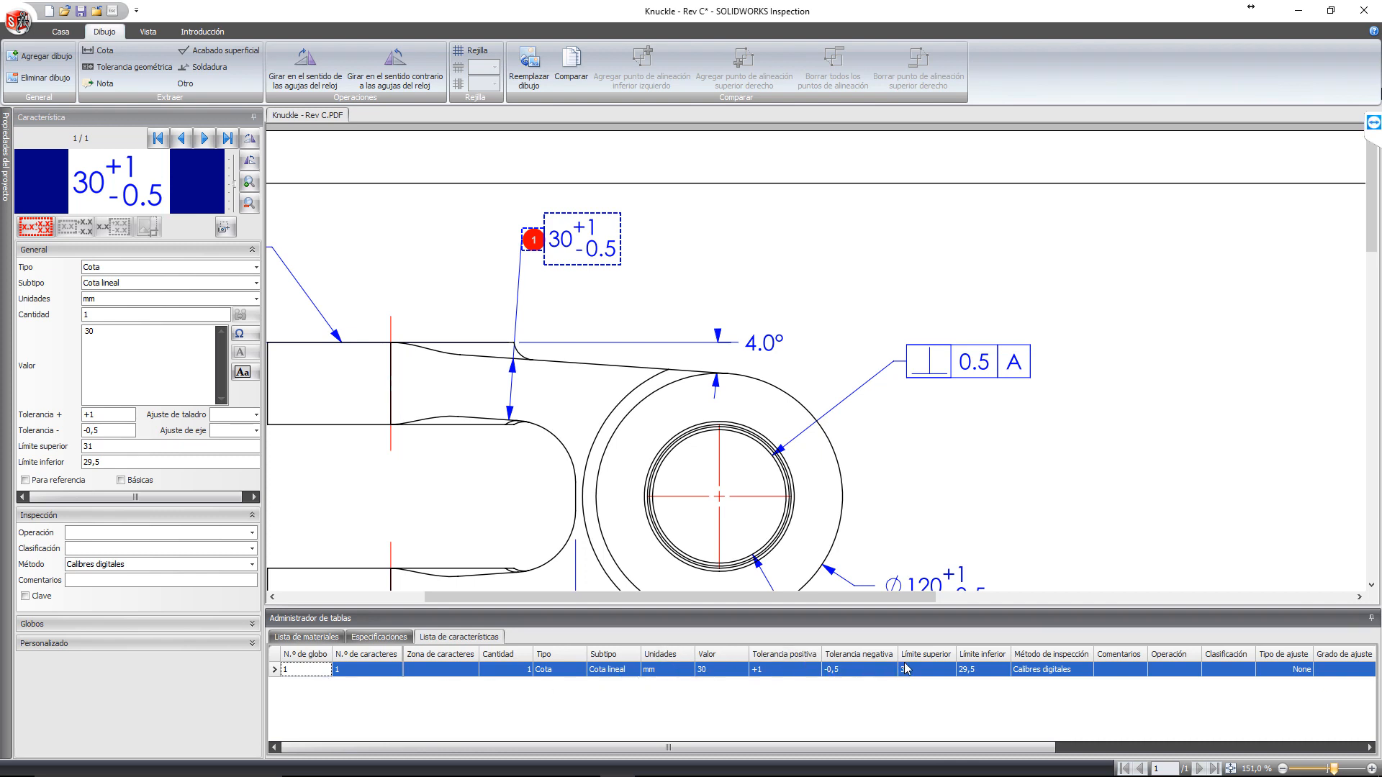
pyautogui.moveTo(1010, 750); pyautogui.dragTo(811, 762)
# Step: Extract the 150±0.5 and 70±0.5 dimensions beside the fork of the upper view as characteristics
pyautogui.scroll(-1, 463, 369)
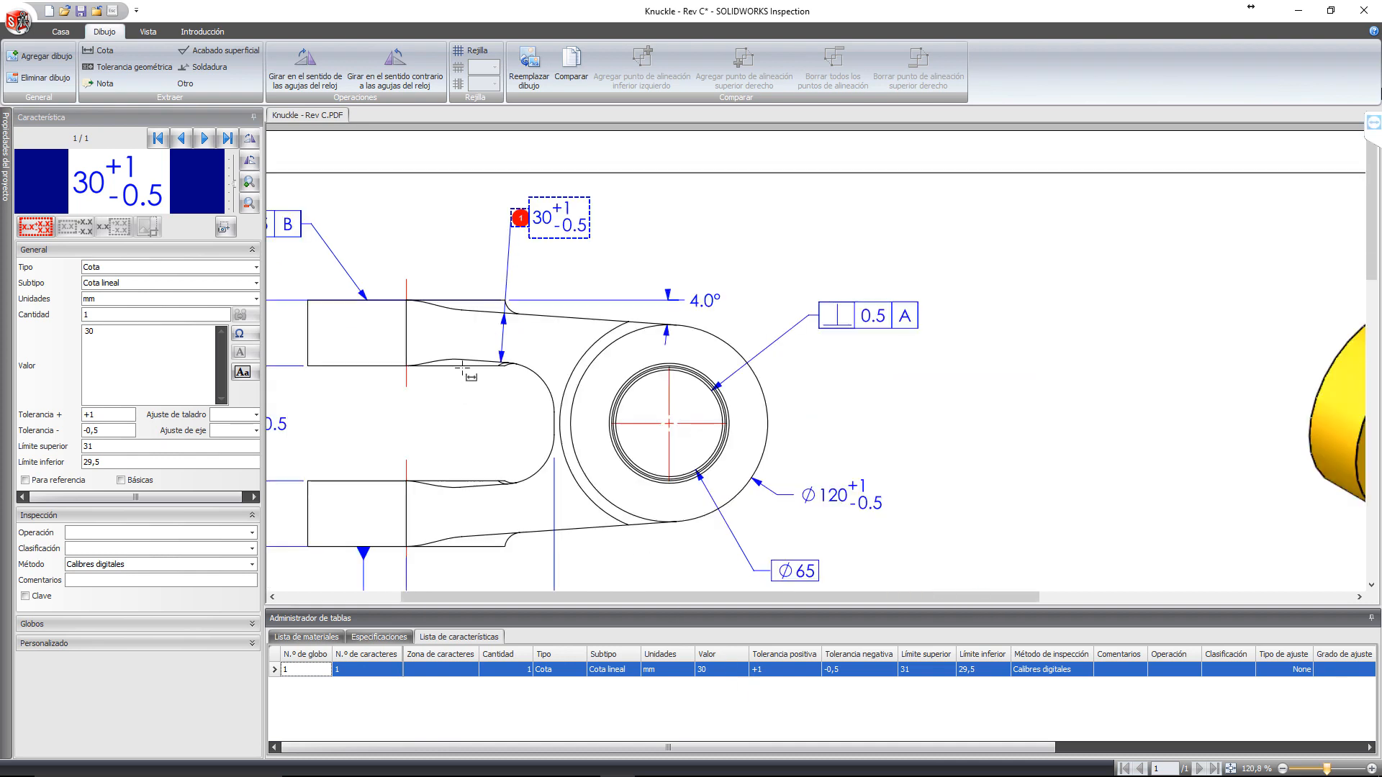
pyautogui.scroll(-1, 460, 371)
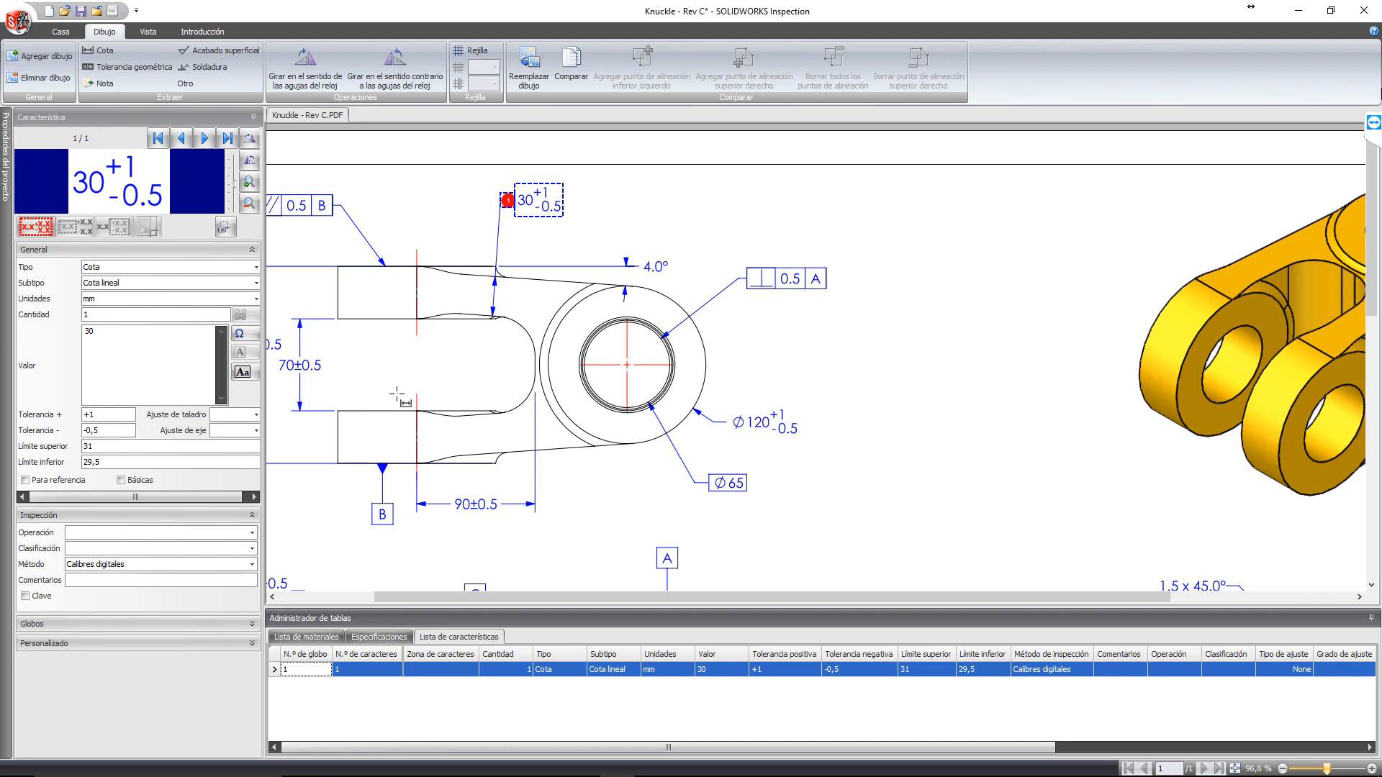
pyautogui.scroll(-1, 396, 395)
pyautogui.scroll(-1, 313, 332)
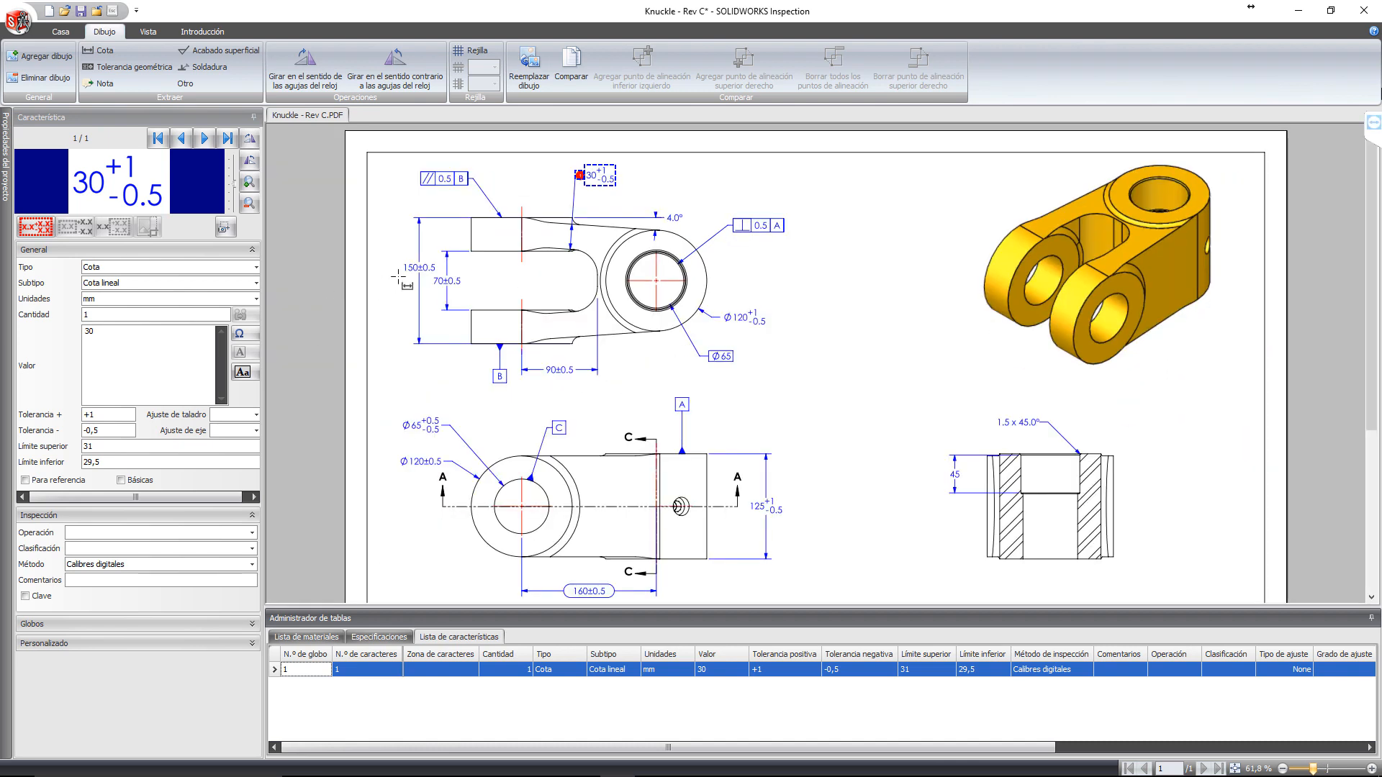
pyautogui.scroll(3, 338, 249)
pyautogui.moveTo(334, 244); pyautogui.dragTo(395, 308)
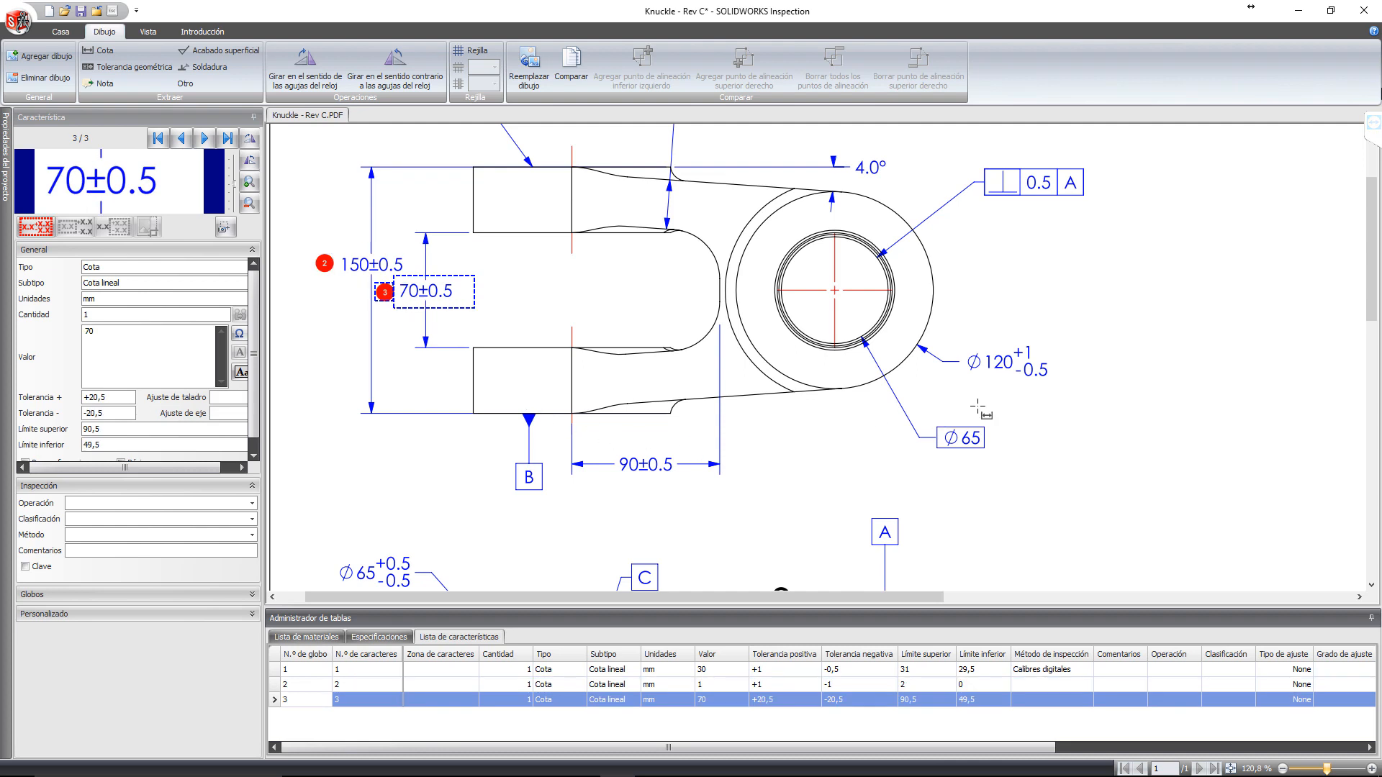
# Step: Extract the Ø120 +1/-0.5, 4.0° and 90±0.5 dimensions of the upper view as characteristics
pyautogui.moveTo(1088, 318); pyautogui.dragTo(963, 394)
pyautogui.moveTo(910, 150); pyautogui.dragTo(846, 190)
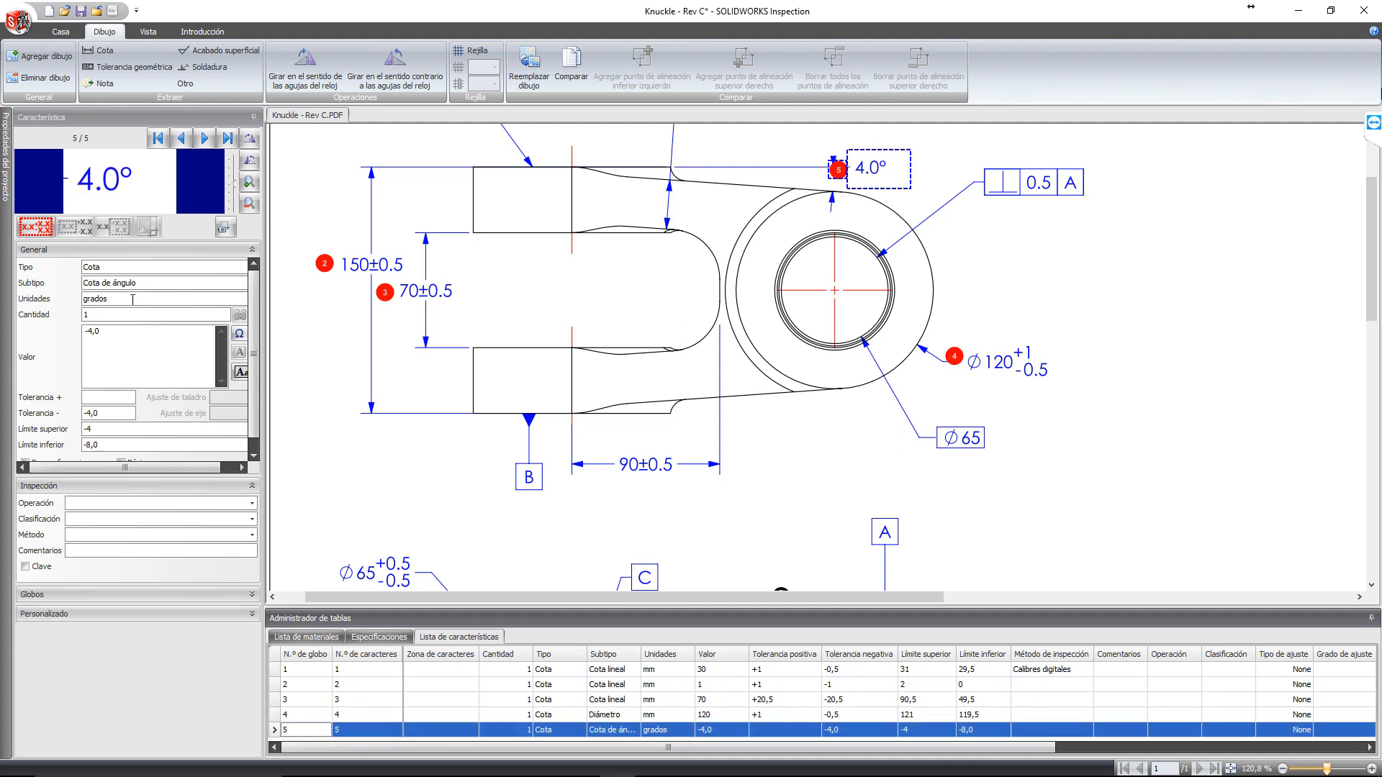
pyautogui.moveTo(610, 452); pyautogui.dragTo(691, 497)
# Step: Extract the Ø65±0.5, Ø120±0.5, 125 +1/-0.5 and 160±0.5 dimensions of the middle view as characteristics
pyautogui.moveTo(1371, 287); pyautogui.dragTo(1378, 400)
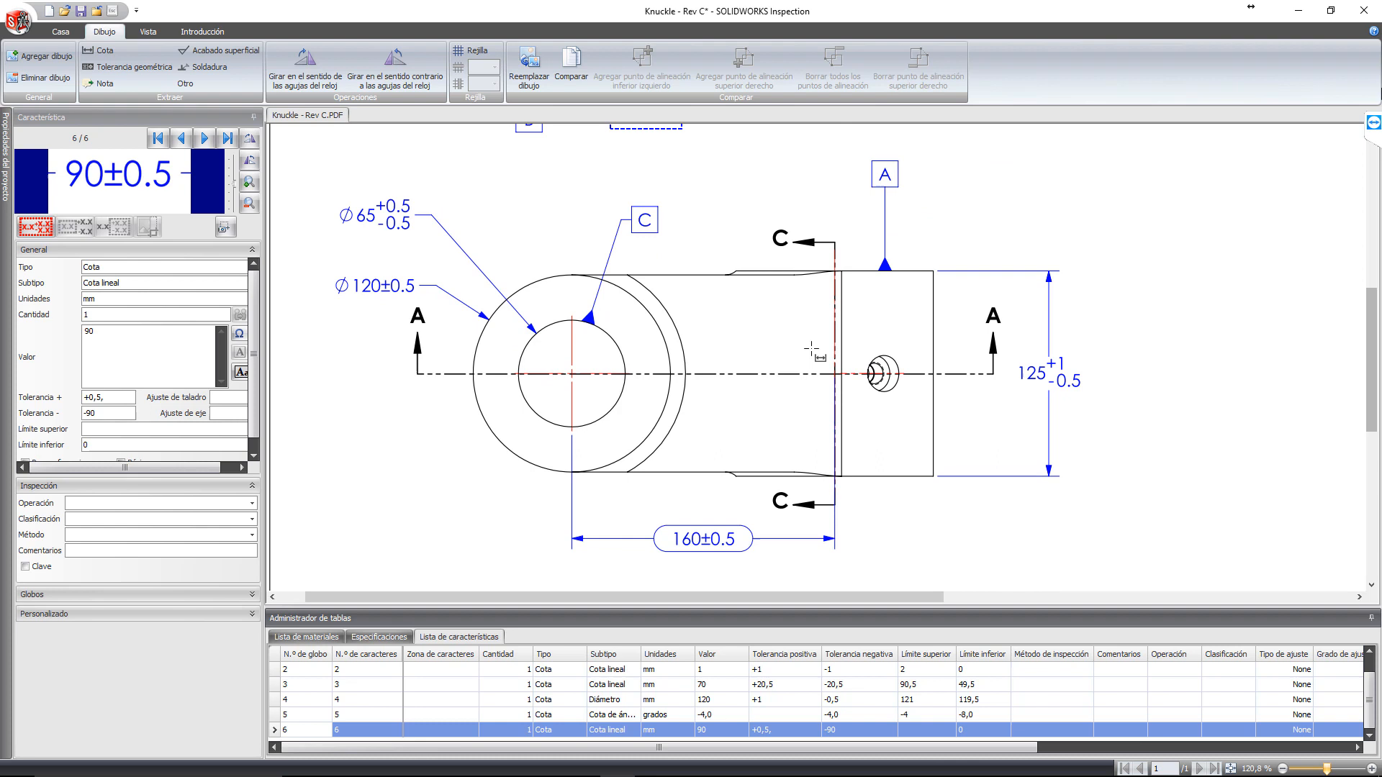
pyautogui.moveTo(331, 193); pyautogui.dragTo(423, 246)
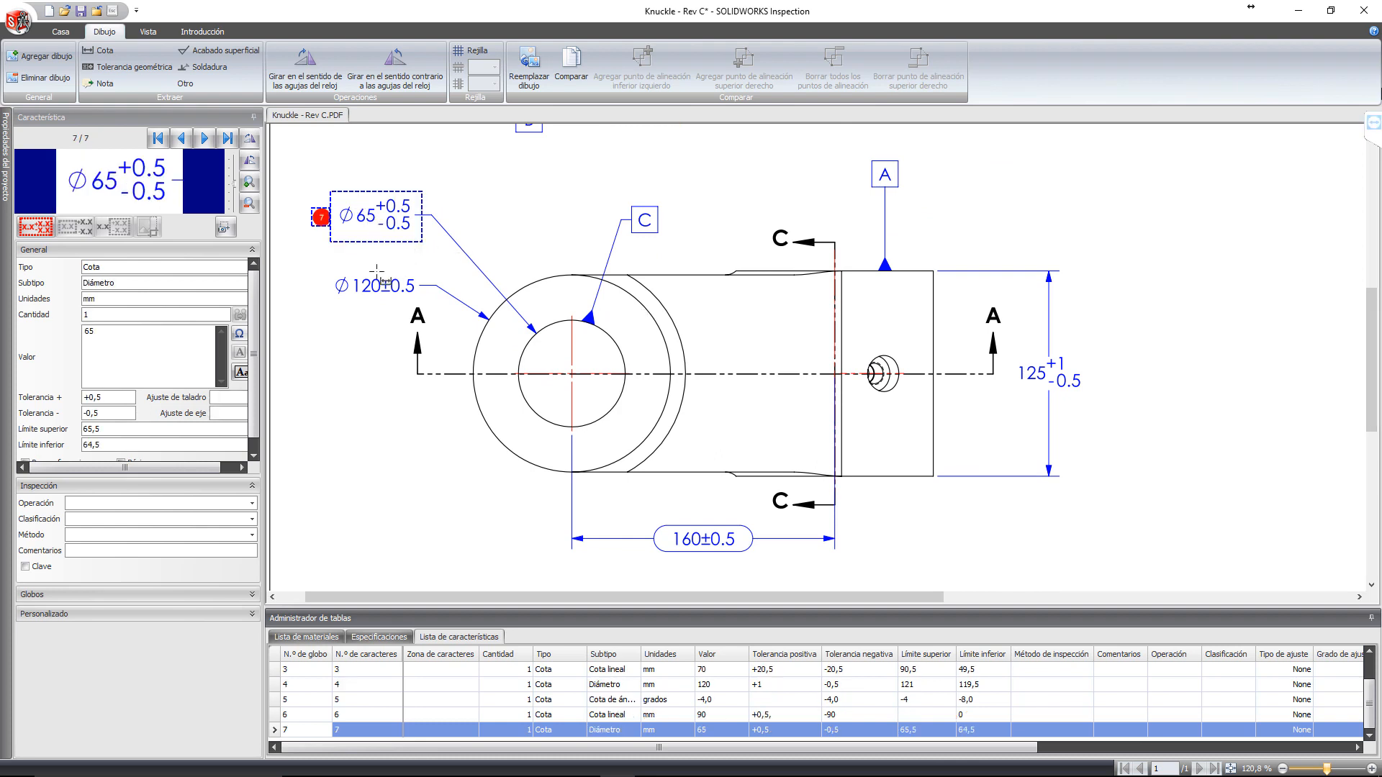
pyautogui.moveTo(324, 263); pyautogui.dragTo(425, 317)
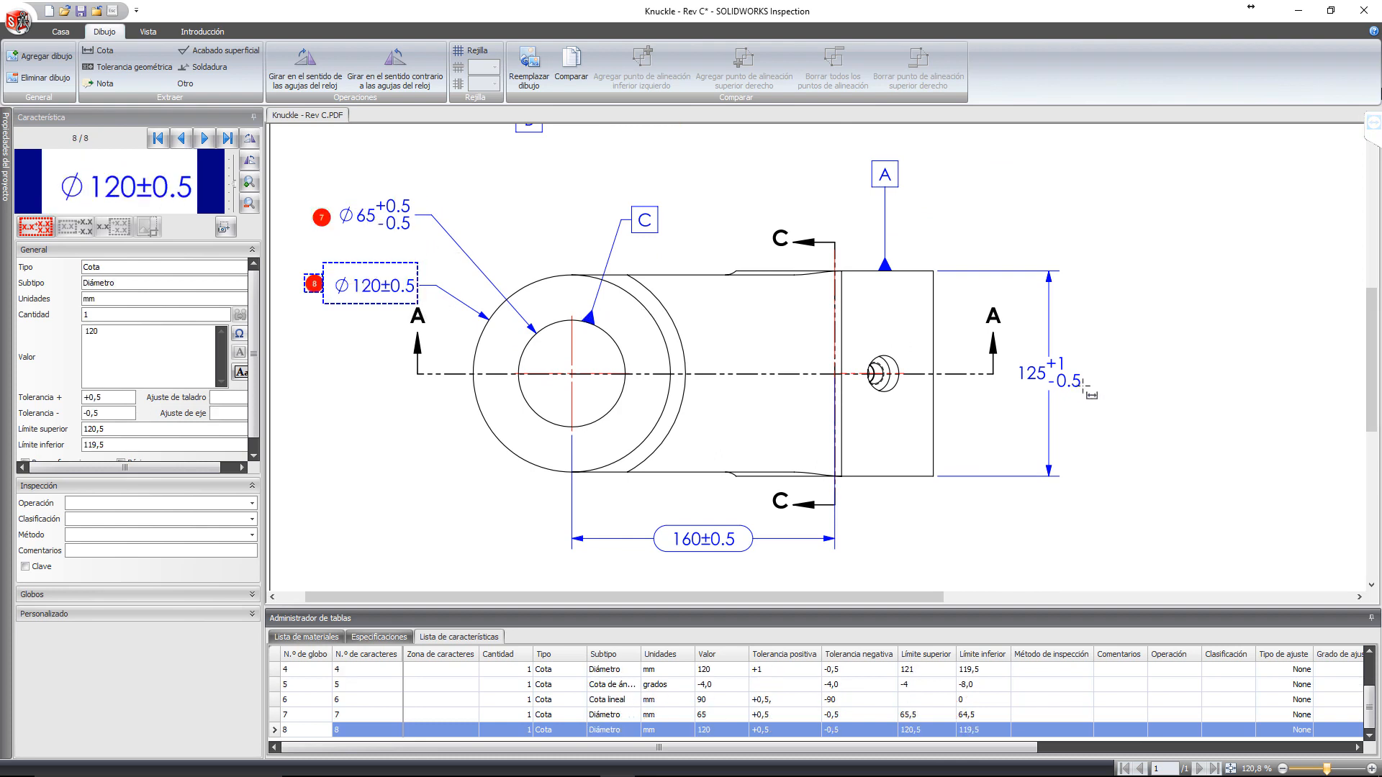
pyautogui.moveTo(1013, 348); pyautogui.dragTo(1099, 397)
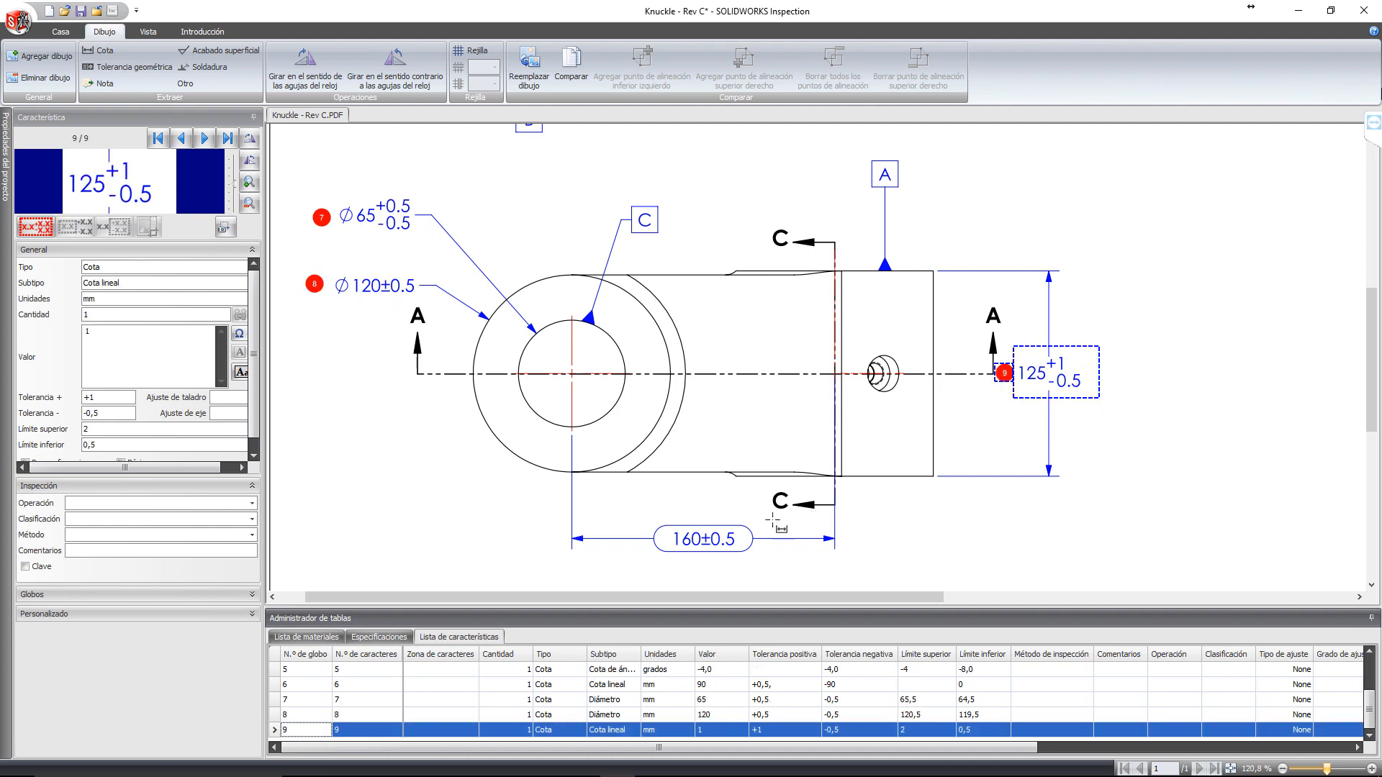
pyautogui.moveTo(671, 517); pyautogui.dragTo(742, 579)
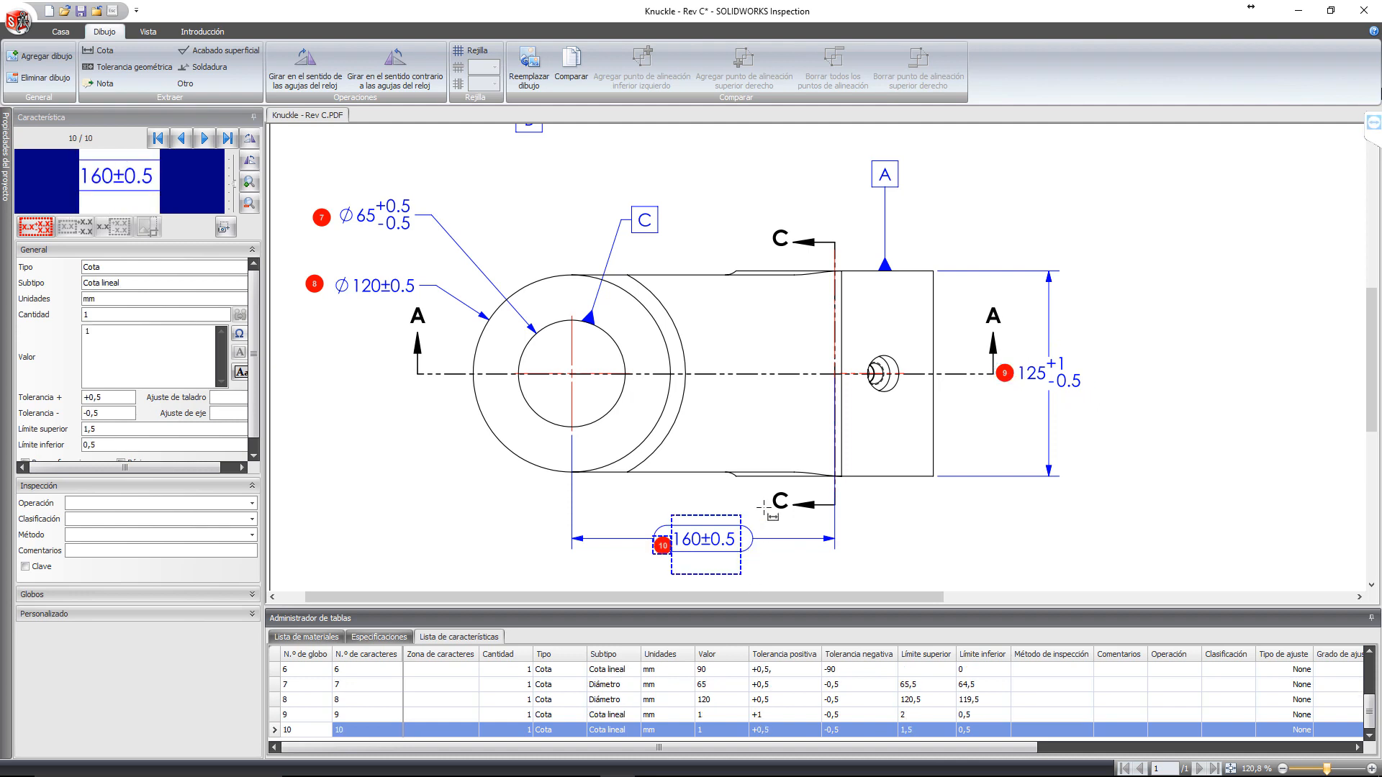
# Step: Extract the parallelism frame 0.5 B of the upper view as a geometric tolerance characteristic
pyautogui.scroll(2, 764, 508)
pyautogui.scroll(8, 764, 508)
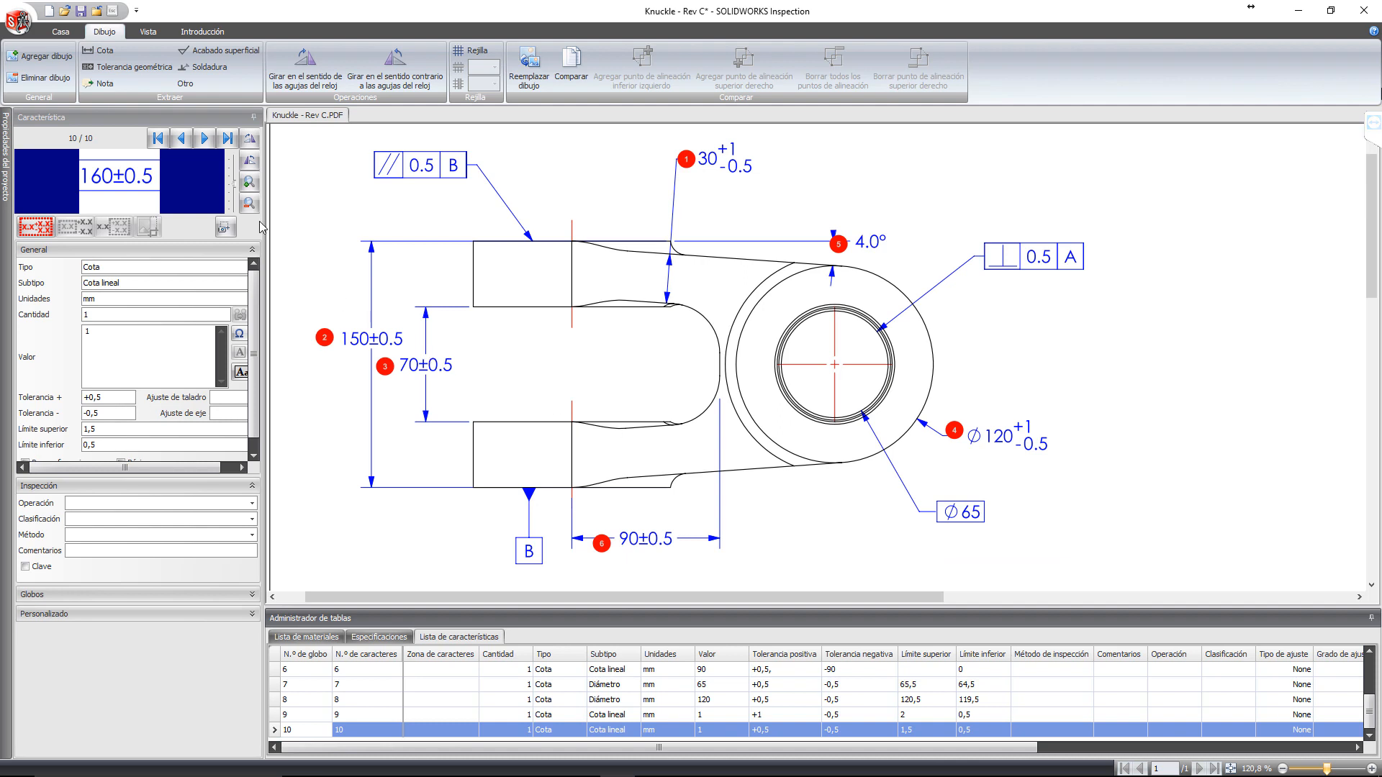
pyautogui.click(137, 68)
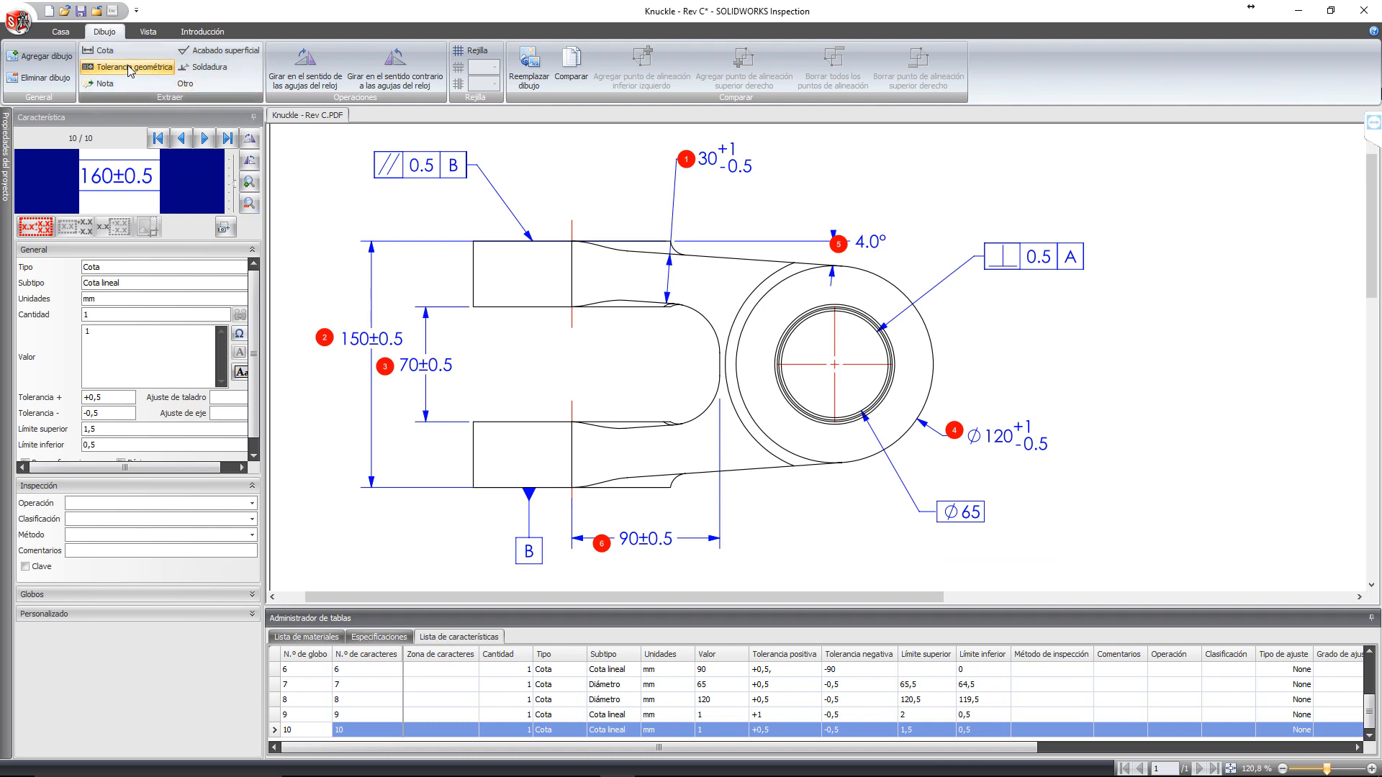
pyautogui.moveTo(355, 139); pyautogui.dragTo(473, 193)
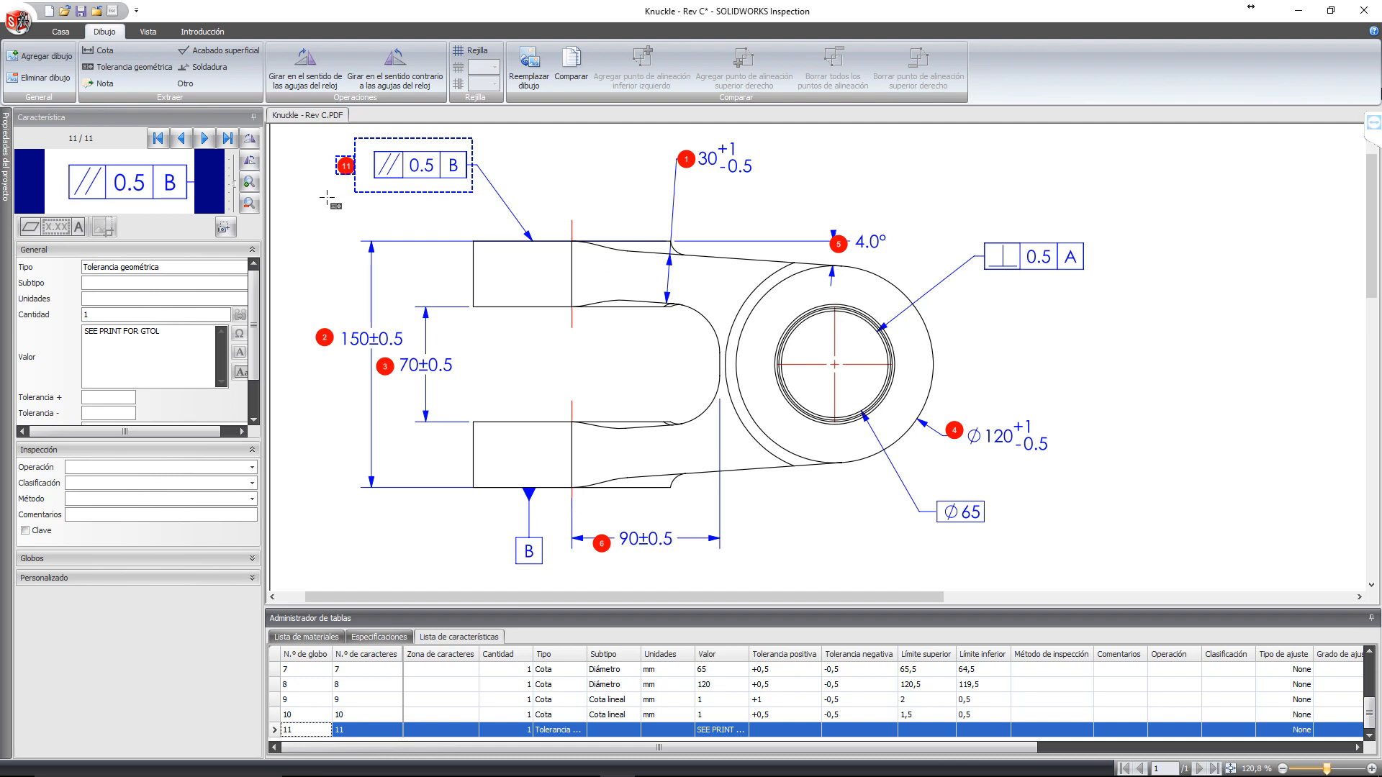
# Step: Set the parallelism frame's subtype to Paralelismo, capture its 0.5 tolerance and complete the value as 0,5 / B, without saving the project
pyautogui.click(184, 284)
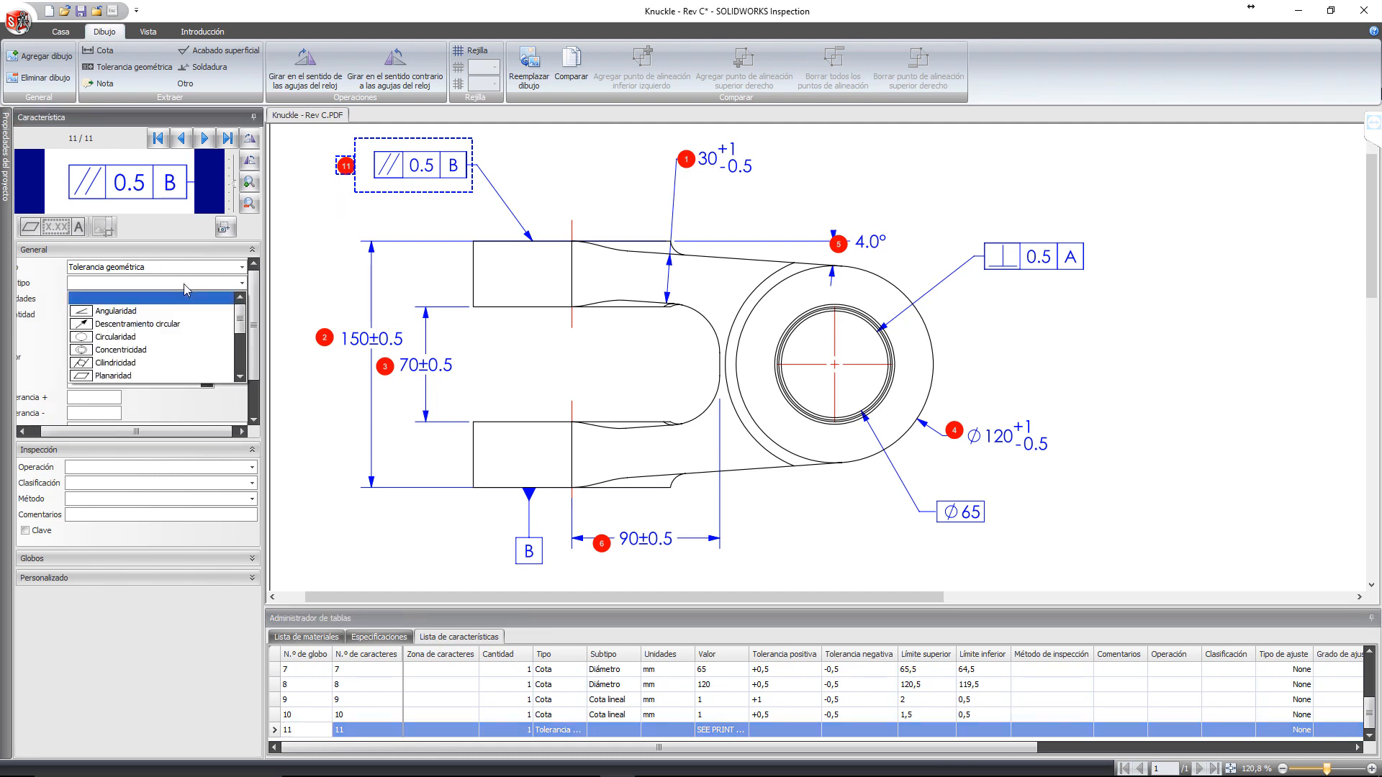
pyautogui.scroll(-1, 144, 360)
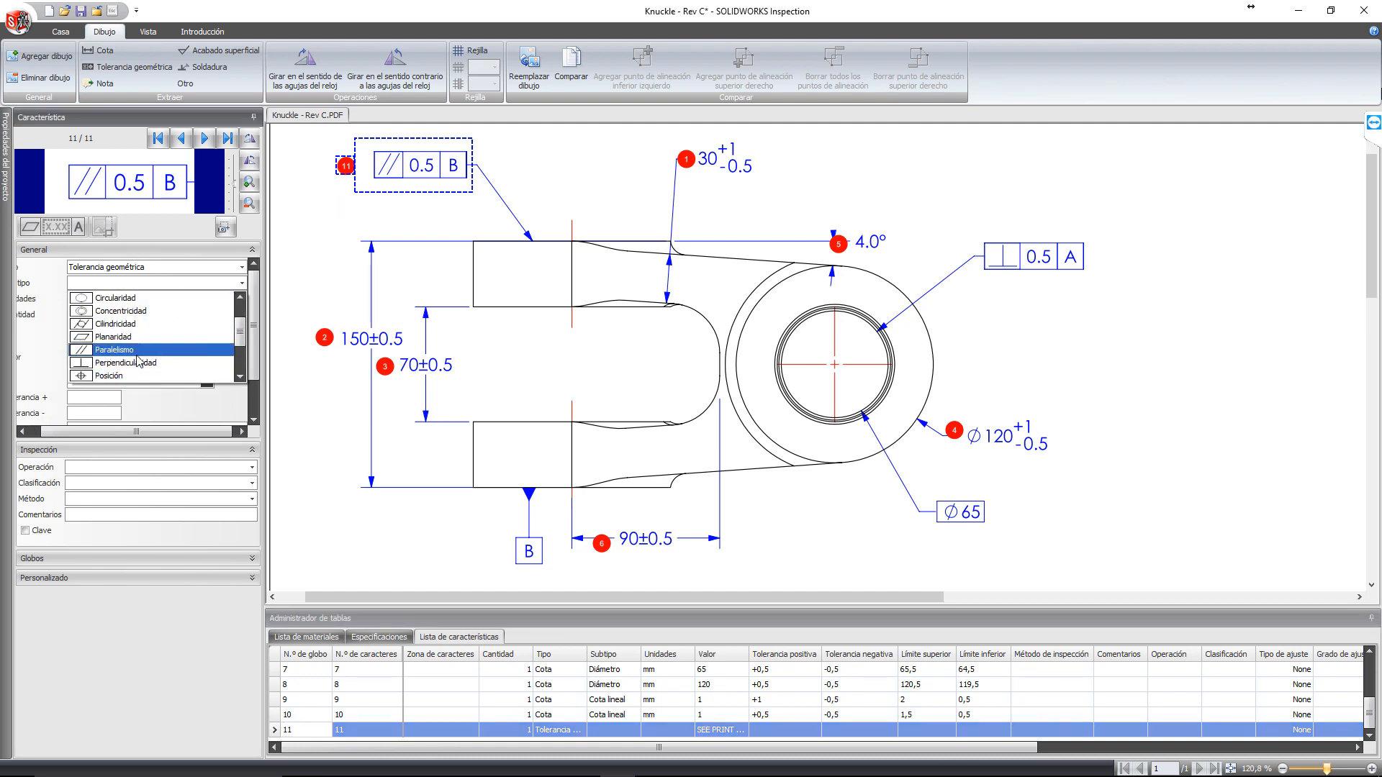
pyautogui.click(135, 350)
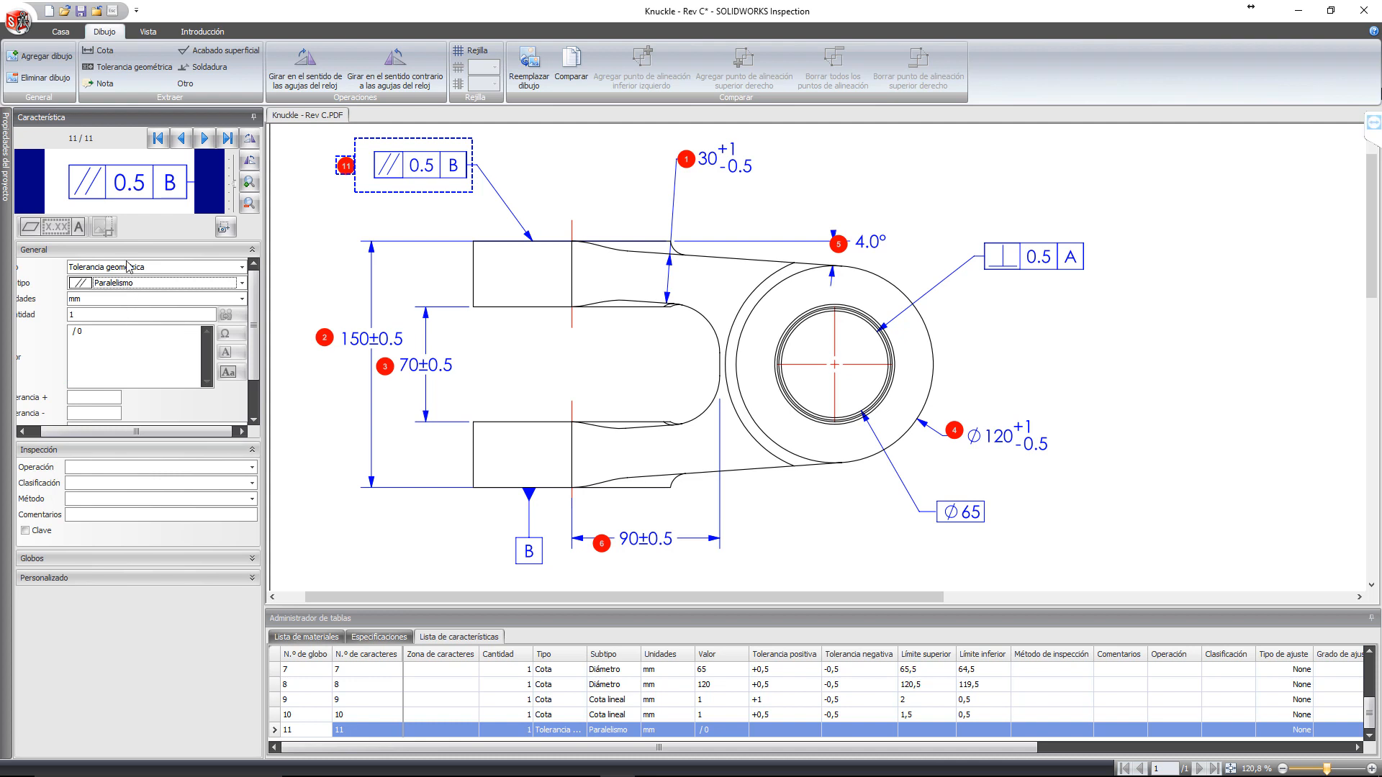
pyautogui.moveTo(110, 174); pyautogui.dragTo(150, 193)
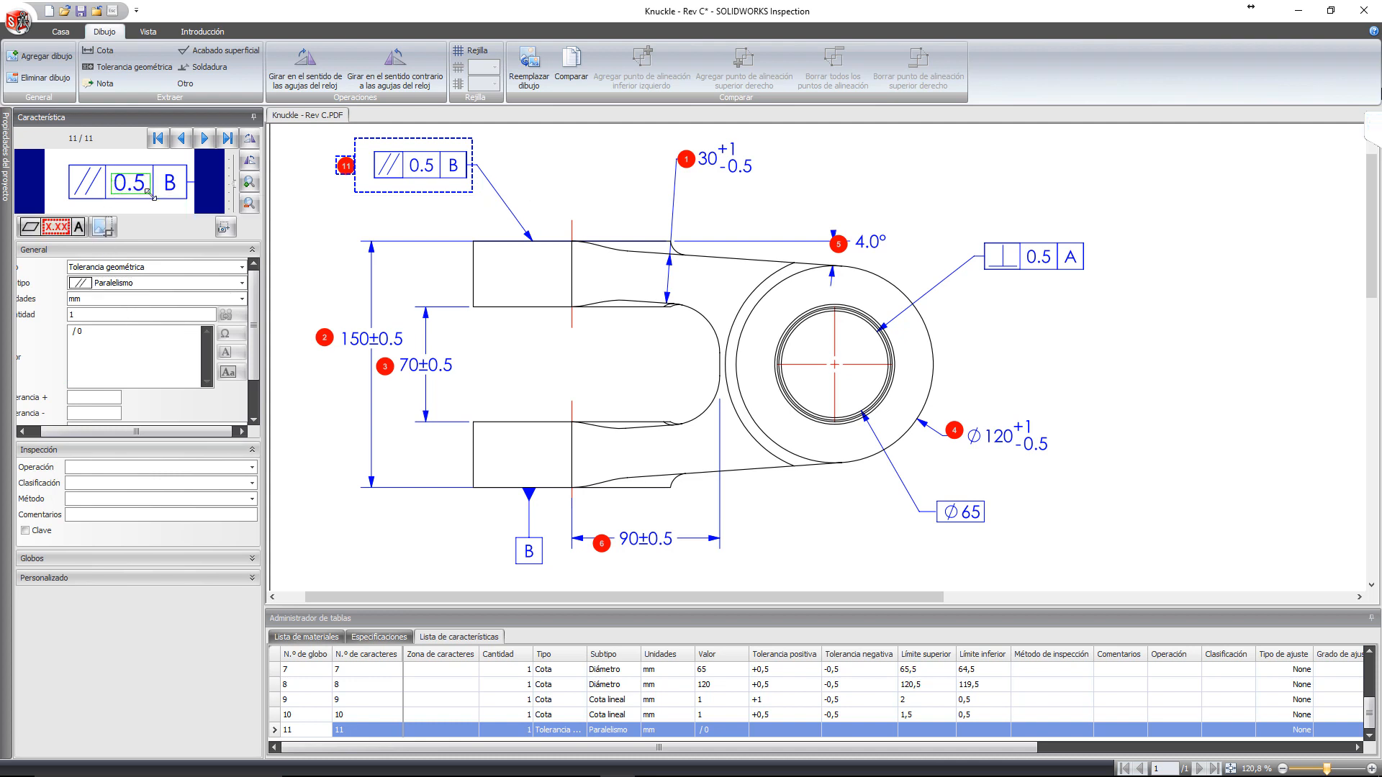
pyautogui.click(61, 228)
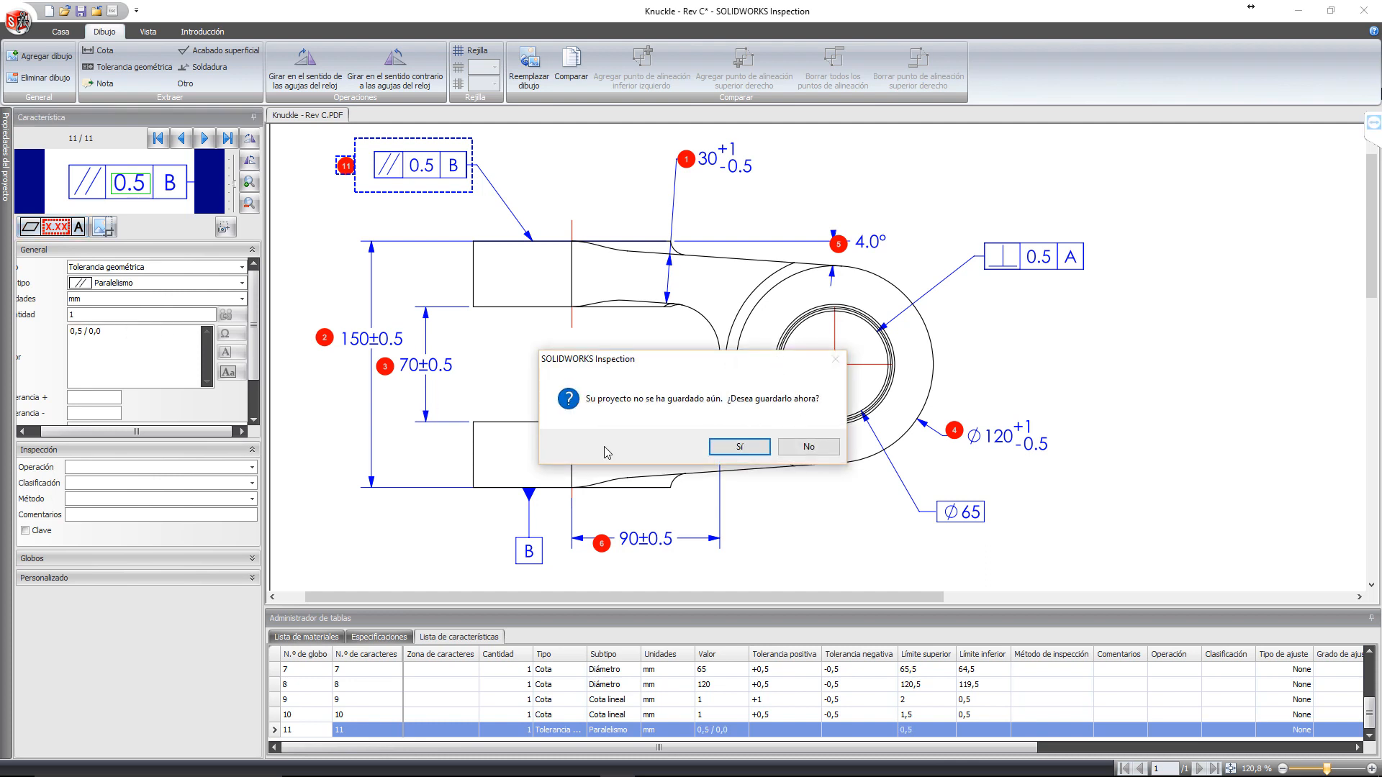
pyautogui.click(805, 447)
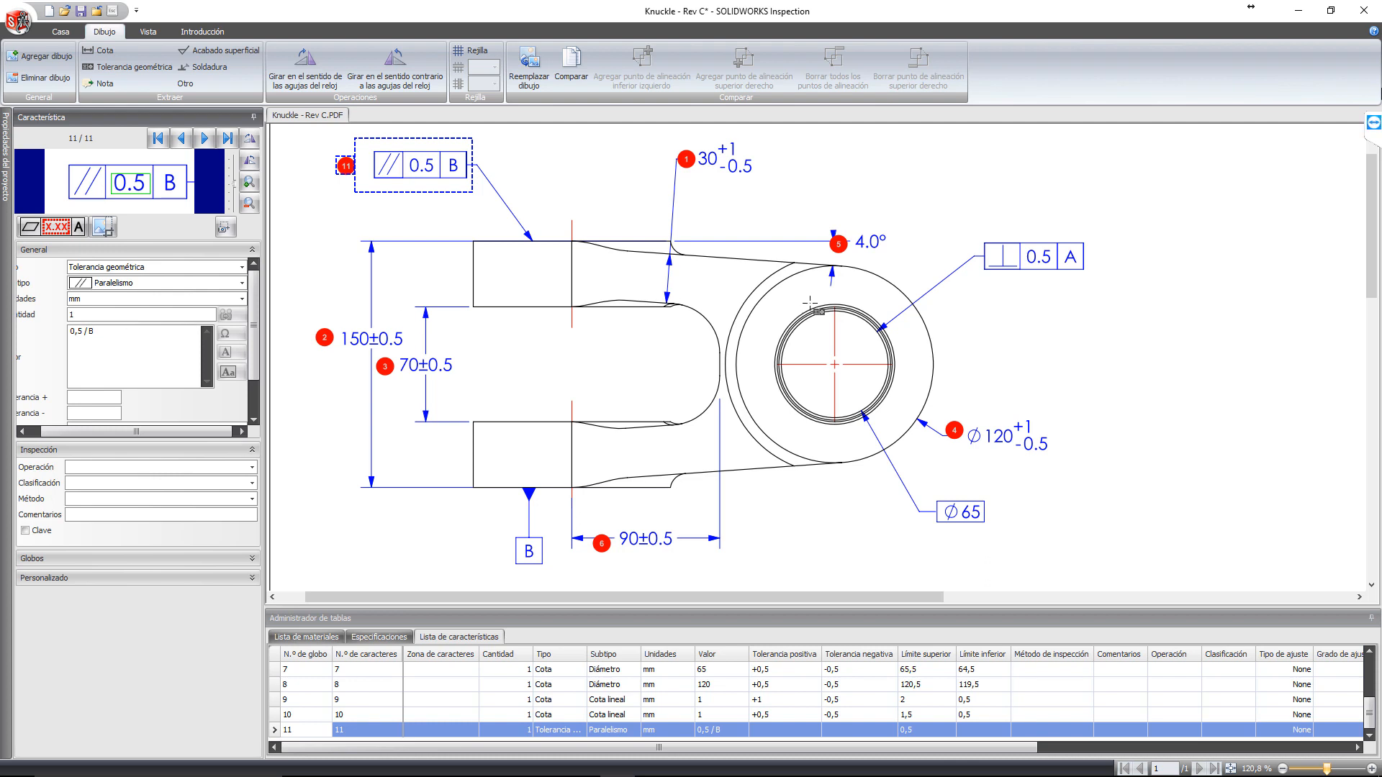
# Step: Extract the perpendicularity frame 0.5 A of the upper view as a geometric tolerance with subtype Perpendicularidad and value 0,5 / A
pyautogui.moveTo(967, 233); pyautogui.dragTo(1093, 295)
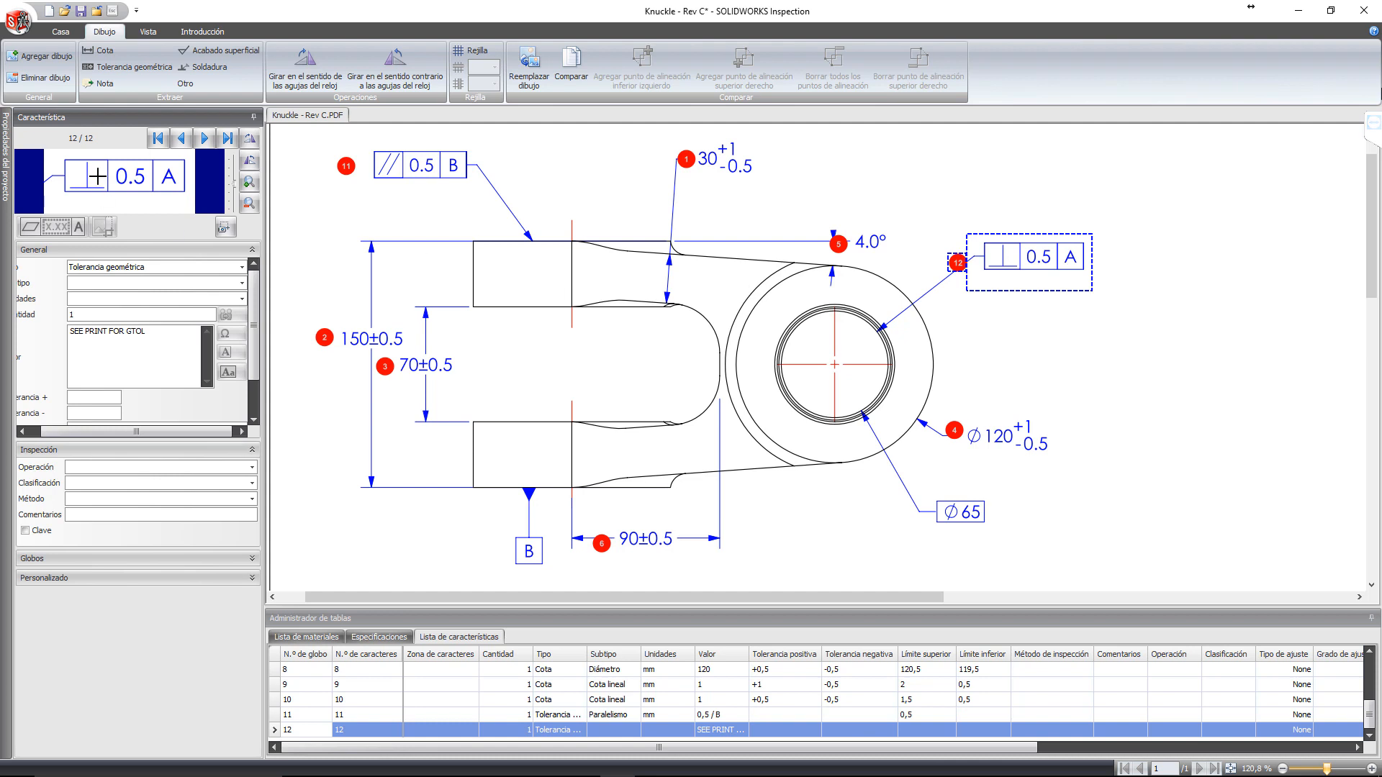
pyautogui.moveTo(115, 165); pyautogui.dragTo(148, 189)
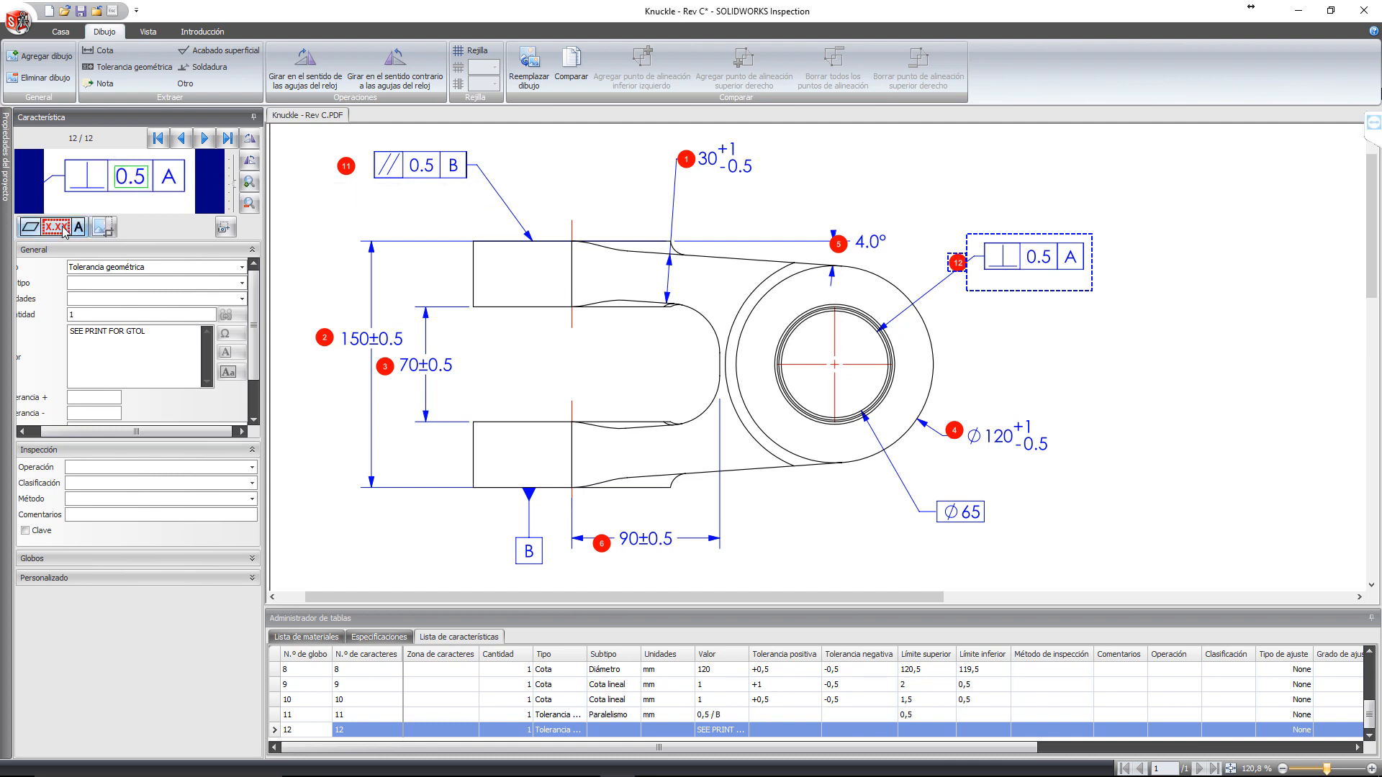
pyautogui.click(141, 285)
pyautogui.scroll(-3, 137, 310)
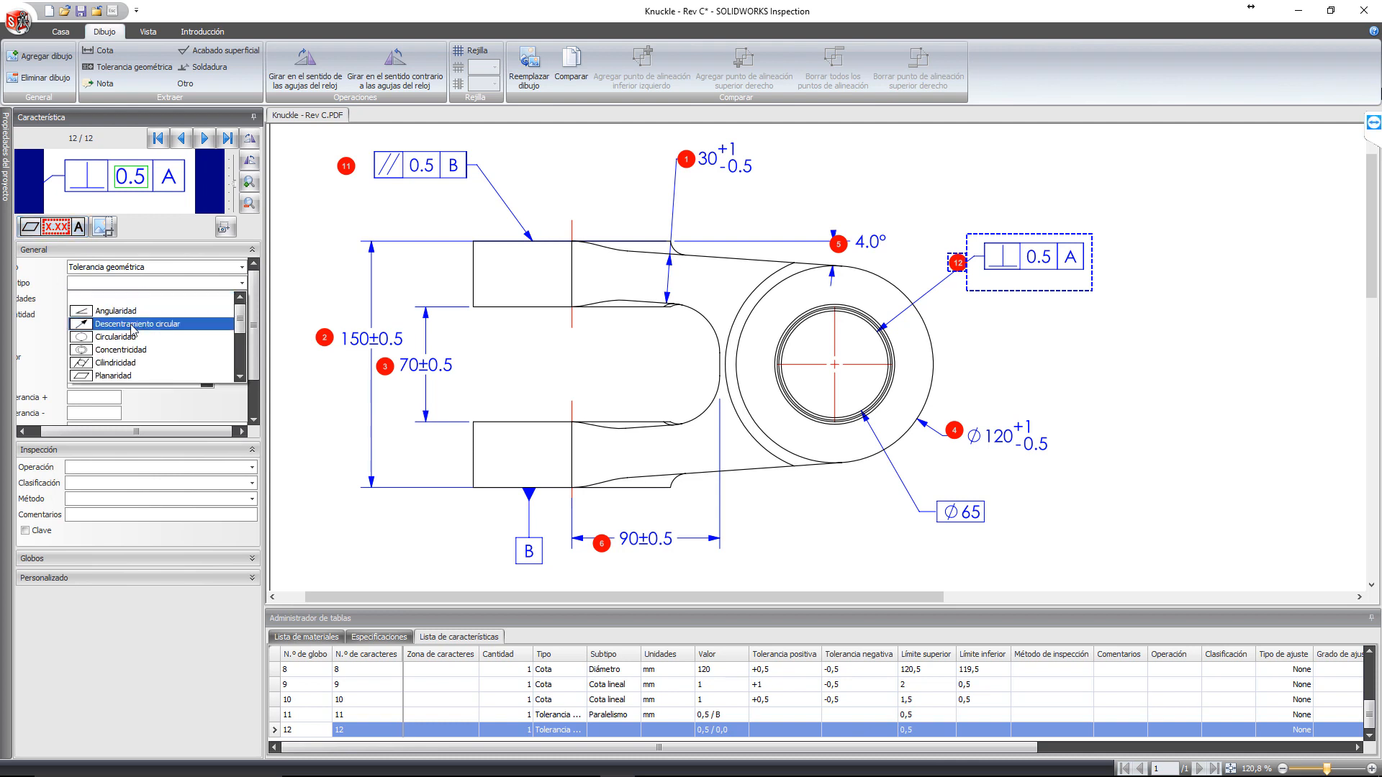
pyautogui.click(110, 360)
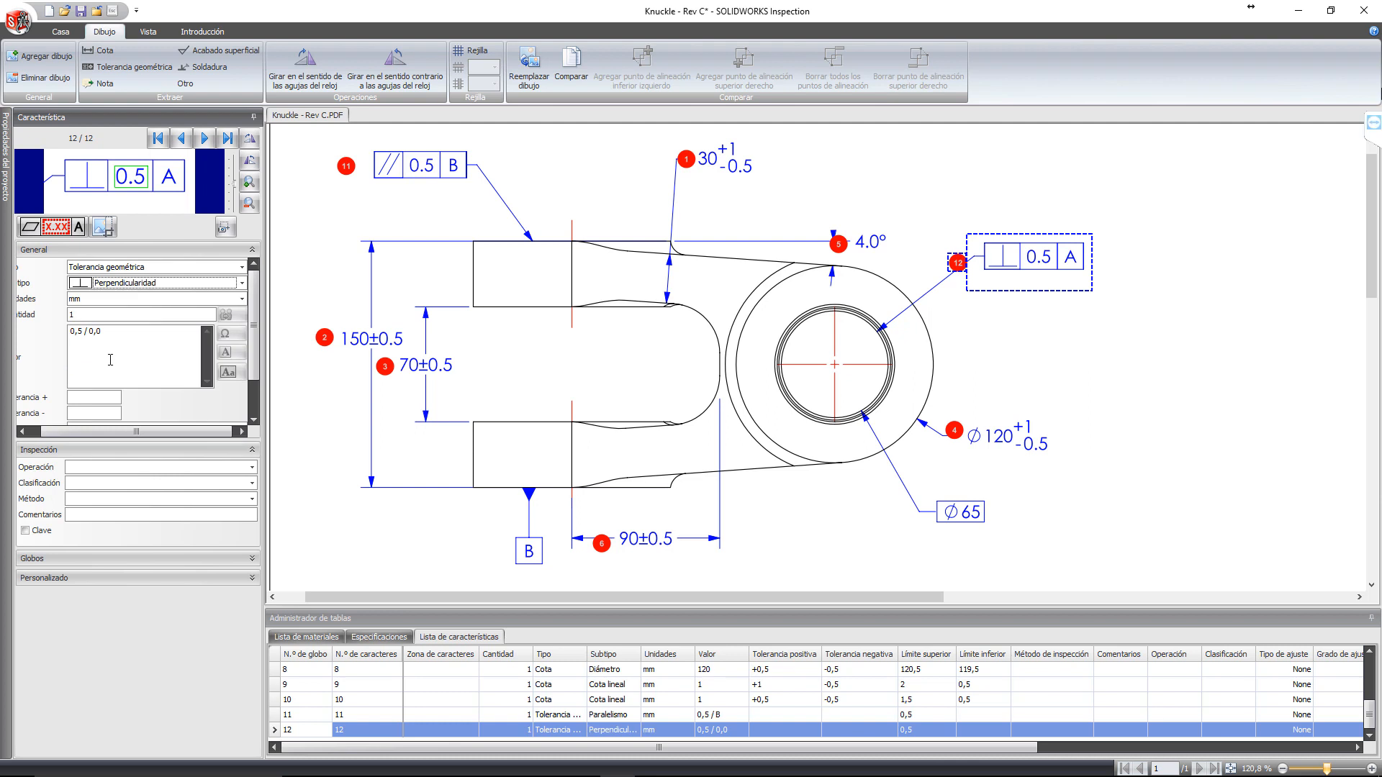
pyautogui.click(110, 334)
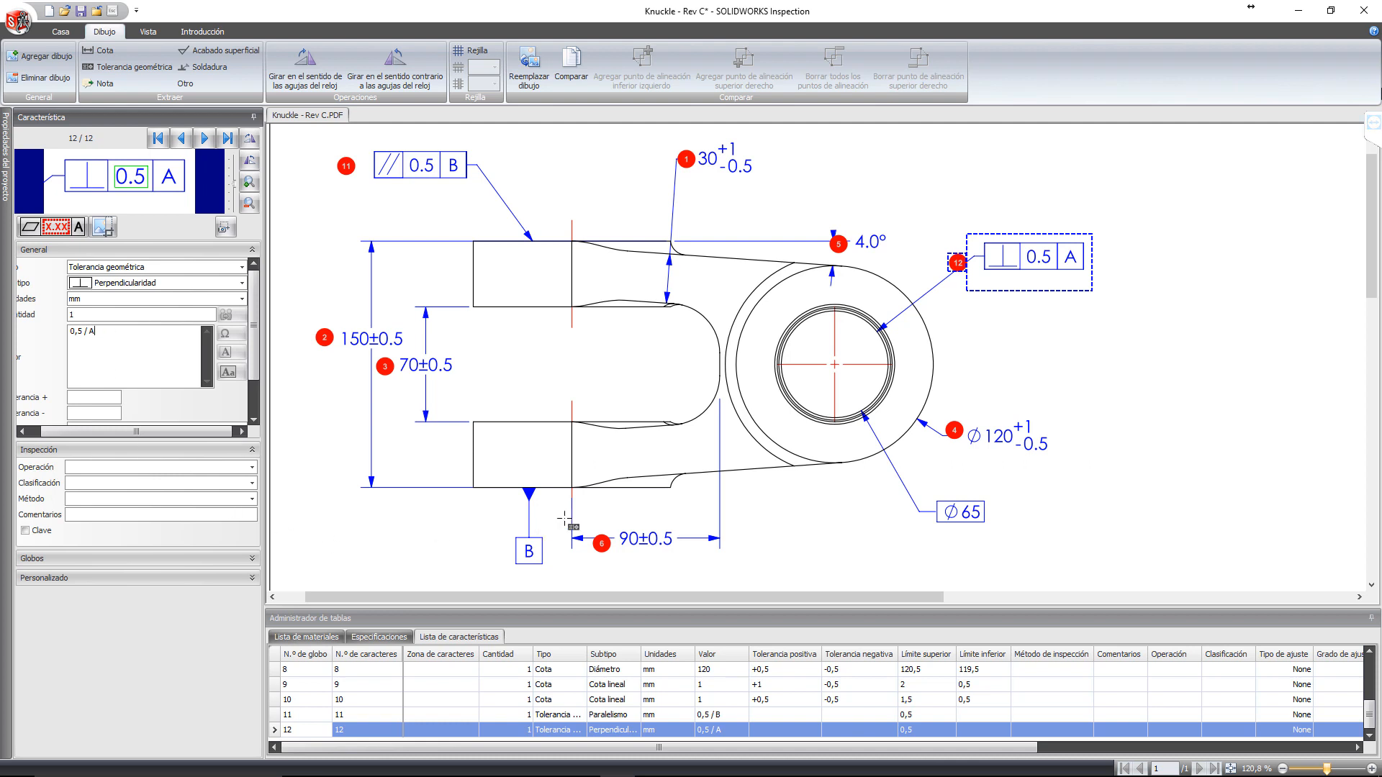
pyautogui.moveTo(693, 747)
pyautogui.mouseDown()
pyautogui.moveTo(785, 774)
pyautogui.moveTo(1022, 774)
pyautogui.moveTo(688, 756)
pyautogui.mouseUp()
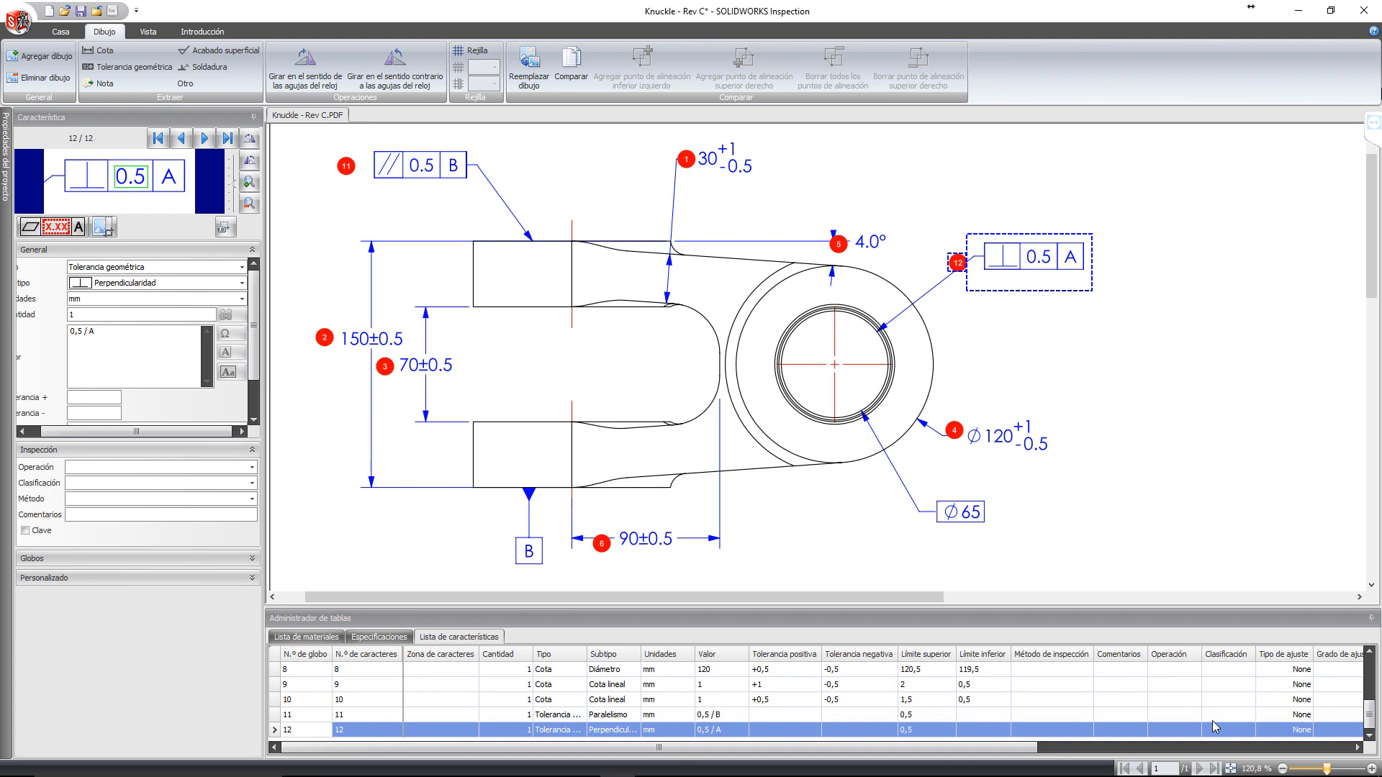
# Step: Extract the 60.0°±1.0° angle of section A-A and the Ø22 diameter of detail B as dimension characteristics
pyautogui.click(1231, 769)
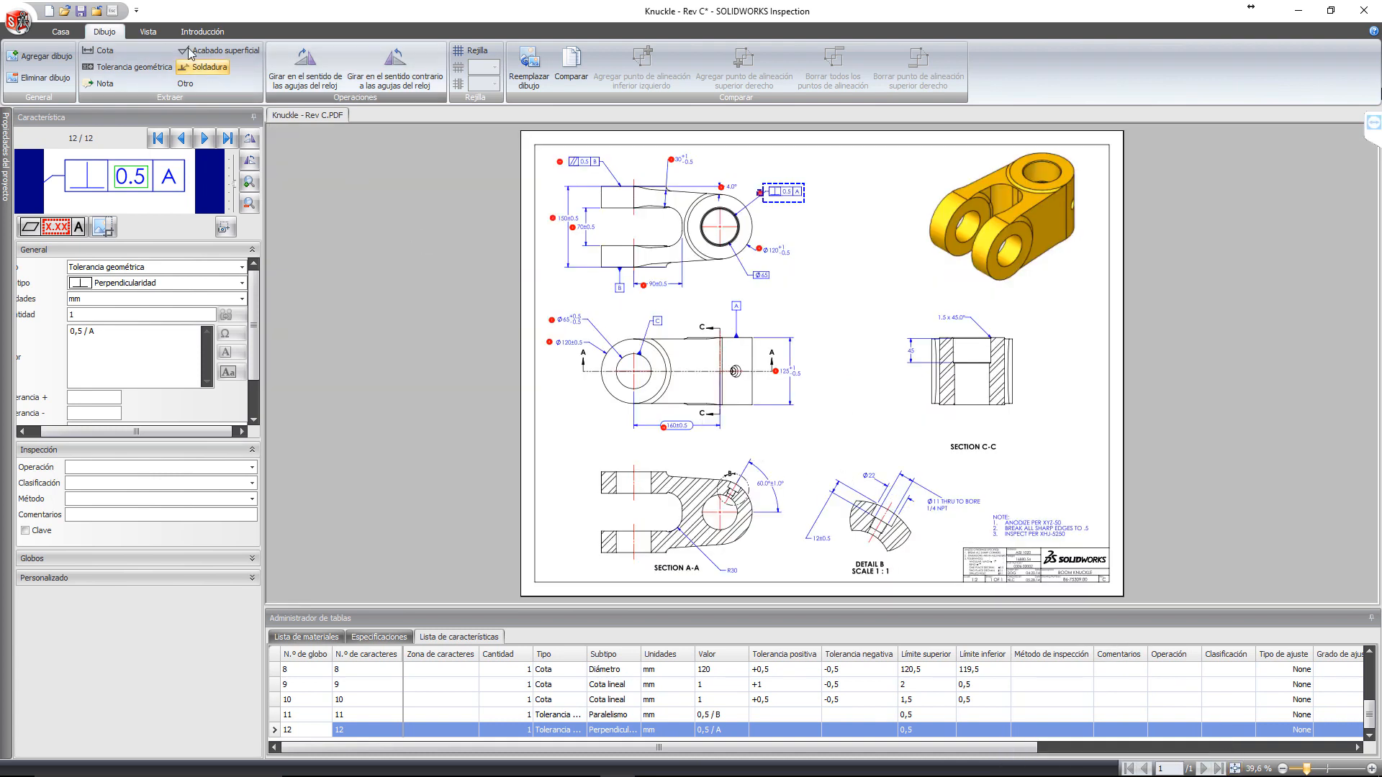
pyautogui.click(147, 31)
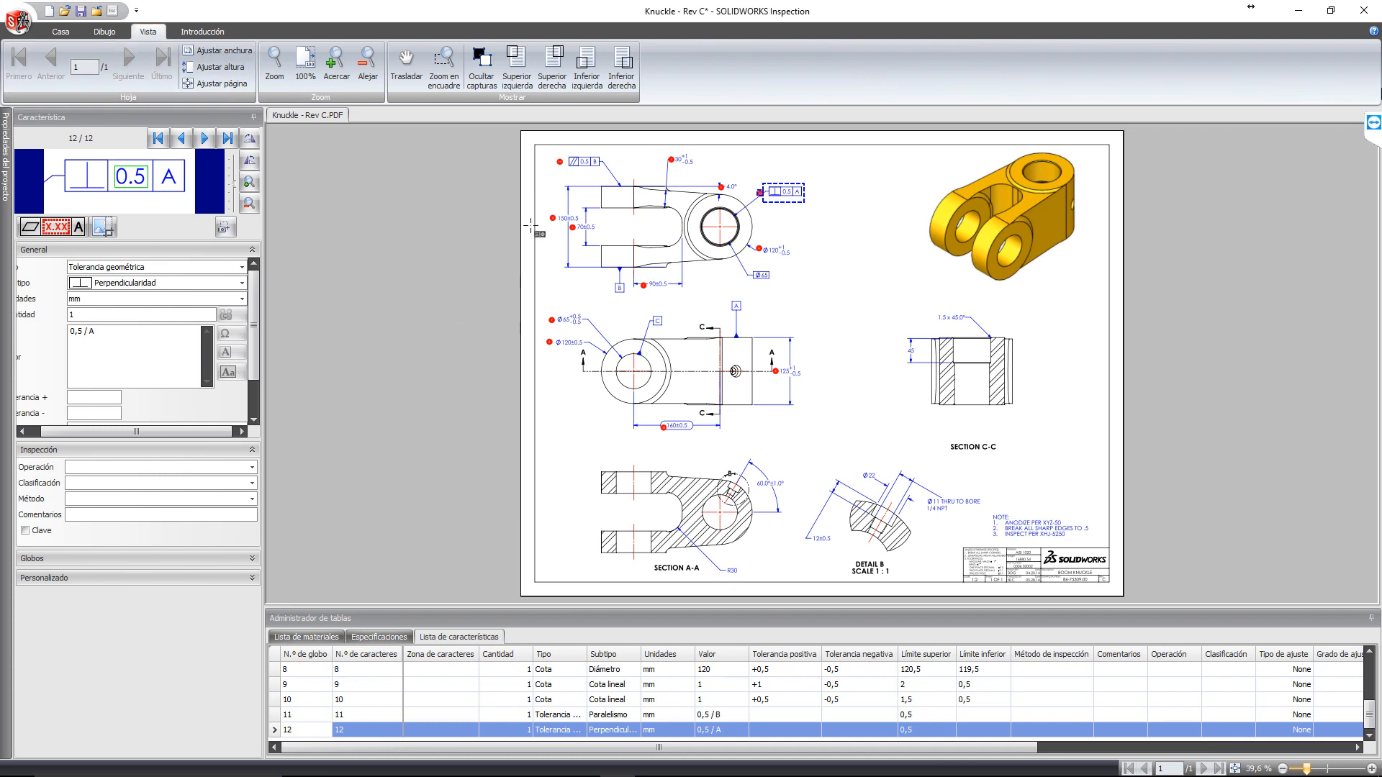
pyautogui.click(437, 80)
pyautogui.moveTo(732, 451)
pyautogui.mouseDown()
pyautogui.moveTo(790, 513)
pyautogui.moveTo(992, 597)
pyautogui.mouseUp()
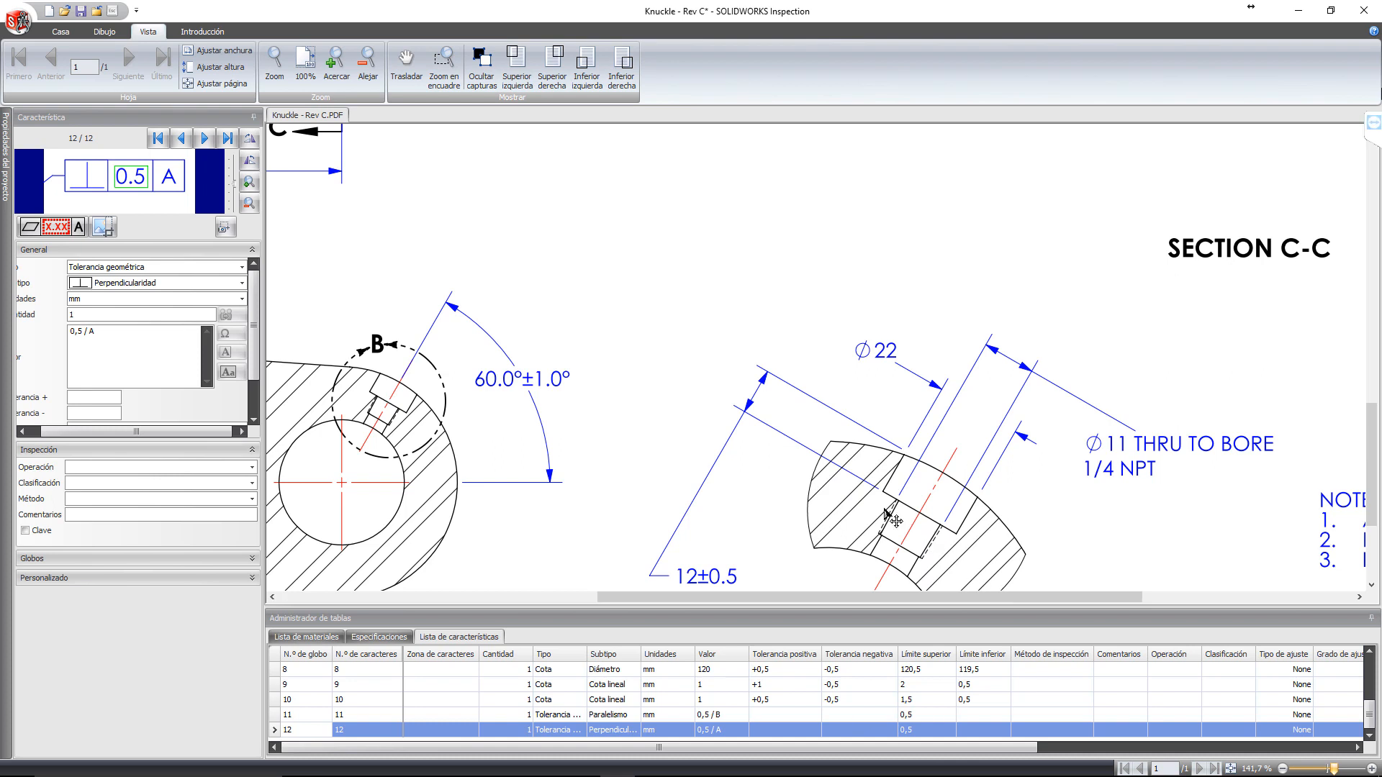
pyautogui.click(103, 33)
pyautogui.moveTo(472, 363); pyautogui.dragTo(578, 406)
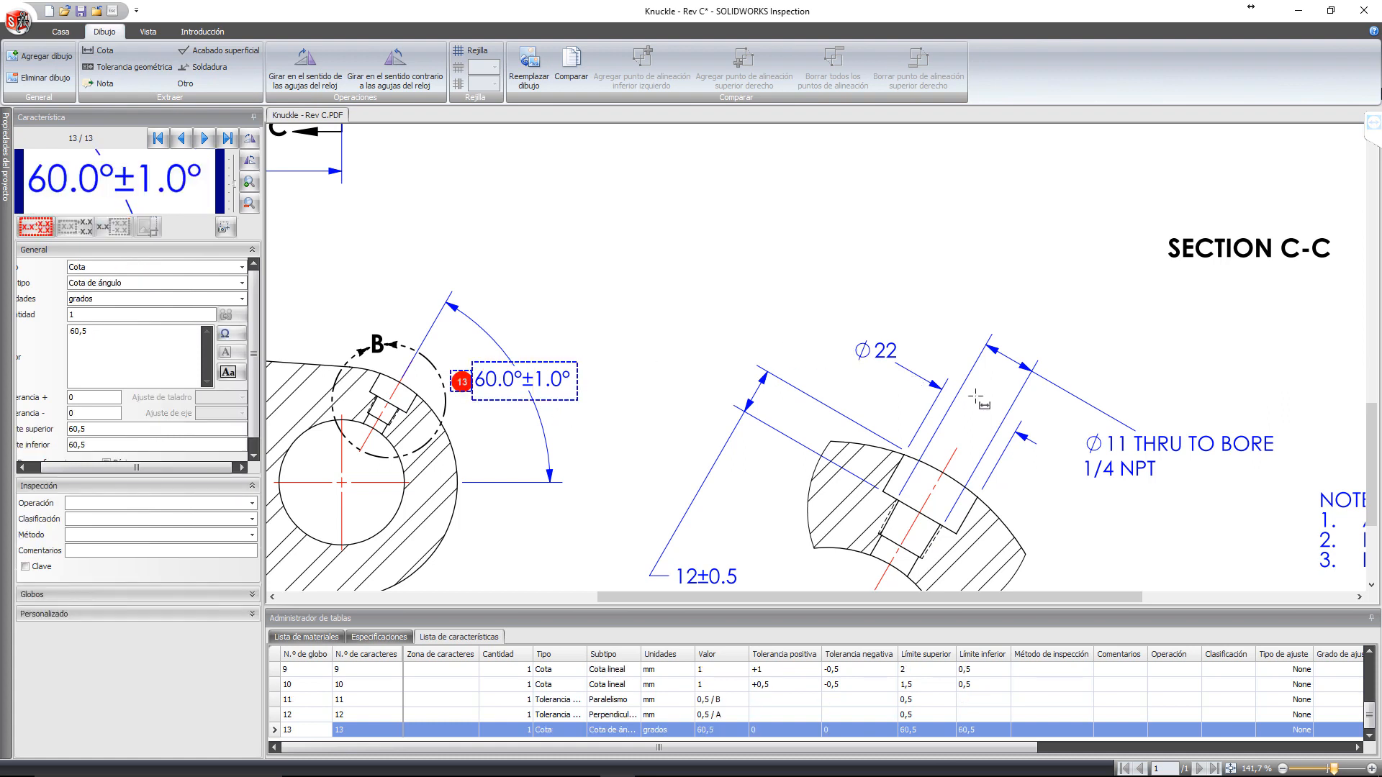
pyautogui.moveTo(851, 335); pyautogui.dragTo(907, 365)
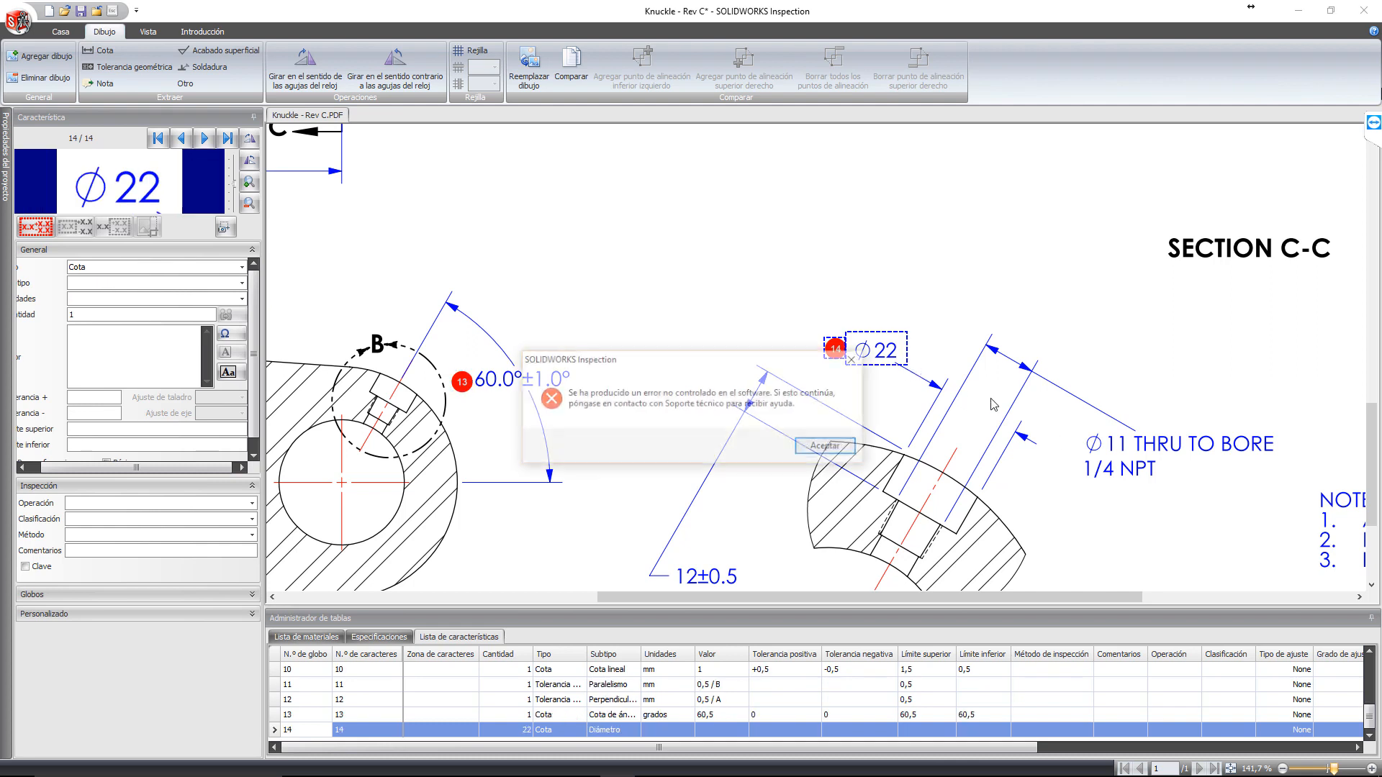
pyautogui.click(828, 447)
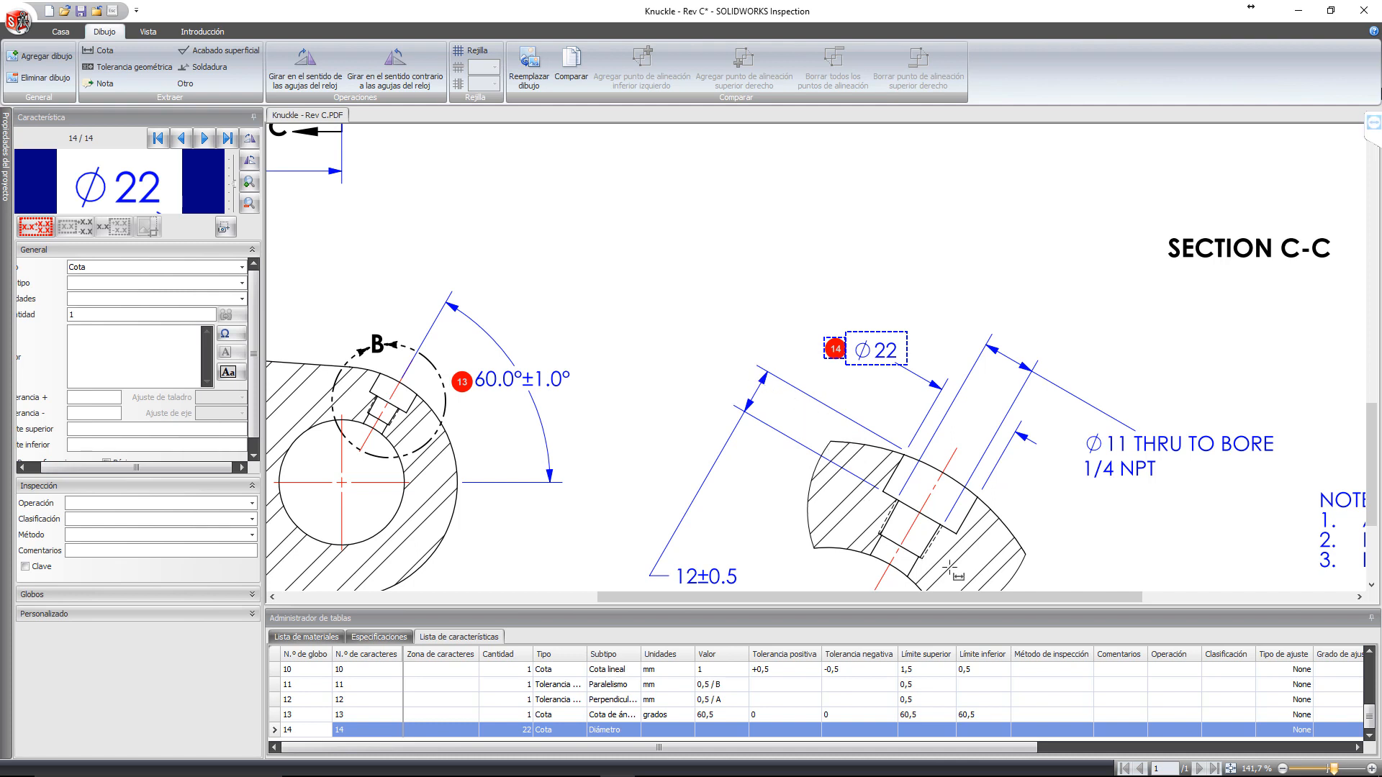
# Step: Extract the three drawing notes ANODIZE PER XYZ-50, BREAK ALL SHARP EDGES TO .5 and INSPECT PER XHJ-5250 as separate note characteristics
pyautogui.moveTo(979, 597)
pyautogui.mouseDown()
pyautogui.moveTo(1132, 610)
pyautogui.moveTo(1168, 639)
pyautogui.mouseUp()
pyautogui.rightClick(1109, 480)
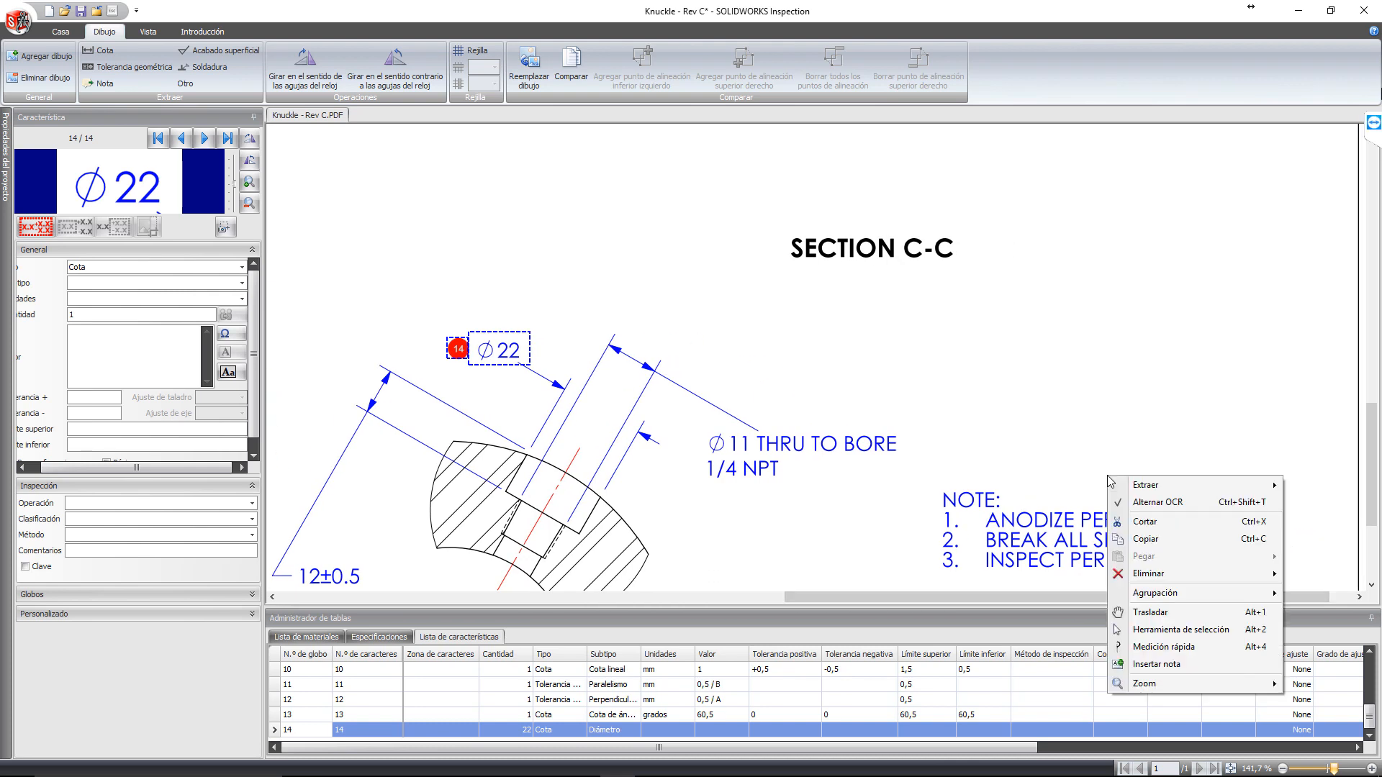
pyautogui.moveTo(1118, 485)
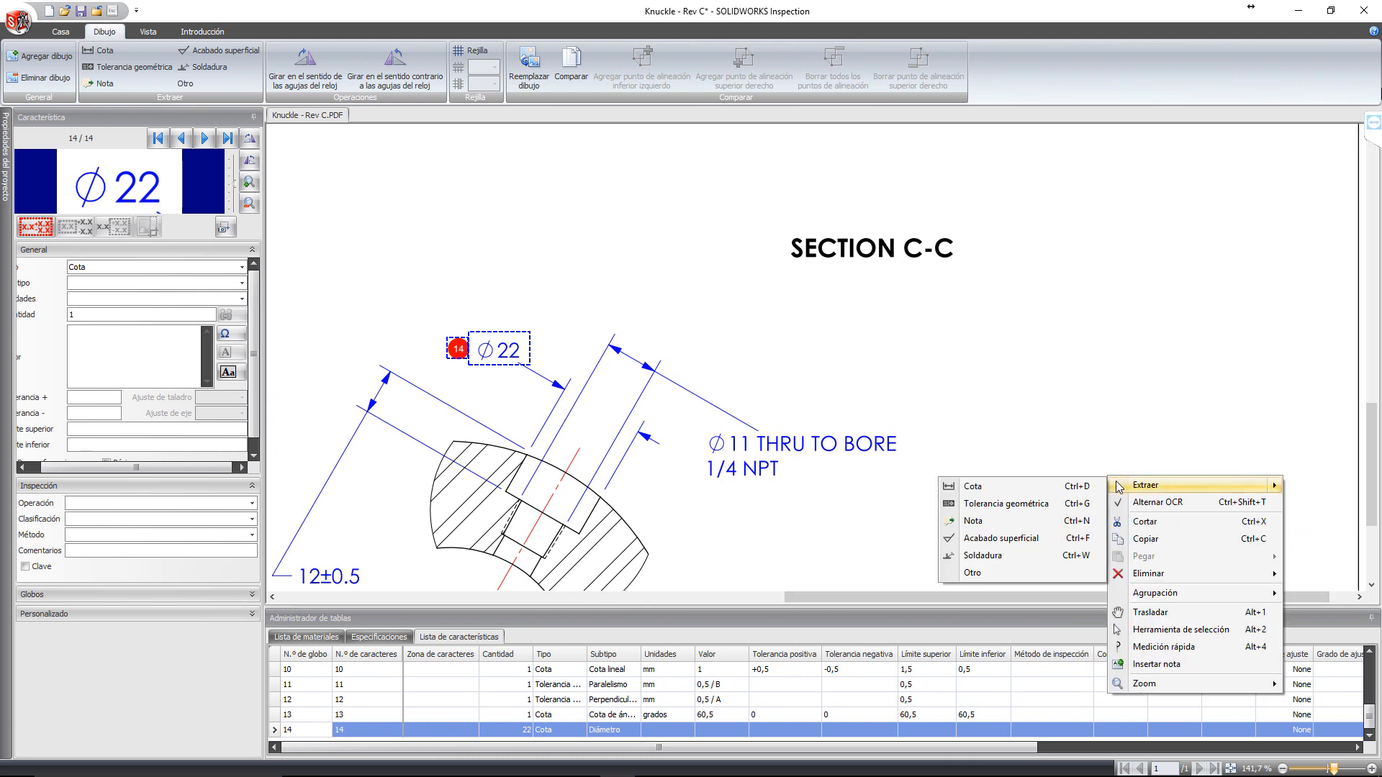
pyautogui.click(1022, 521)
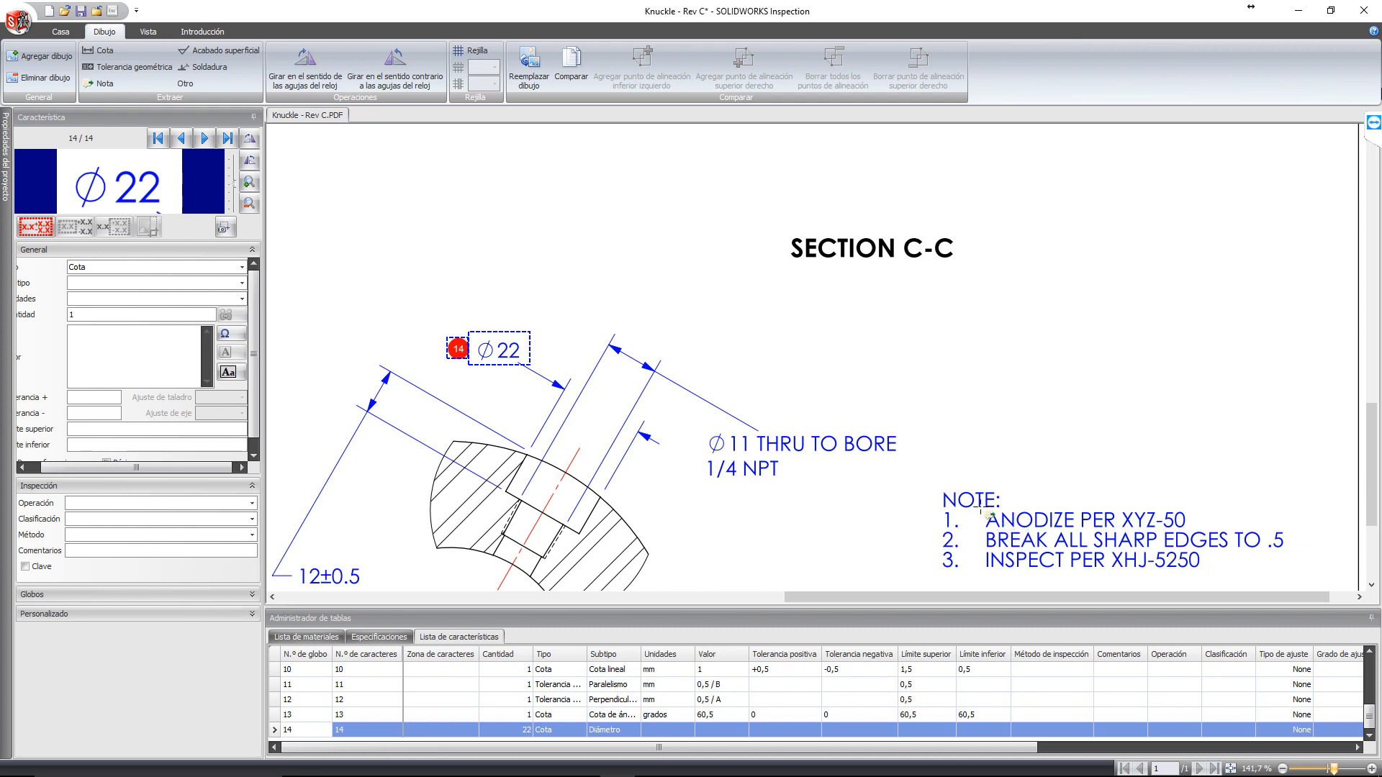
pyautogui.moveTo(985, 512); pyautogui.dragTo(1199, 535)
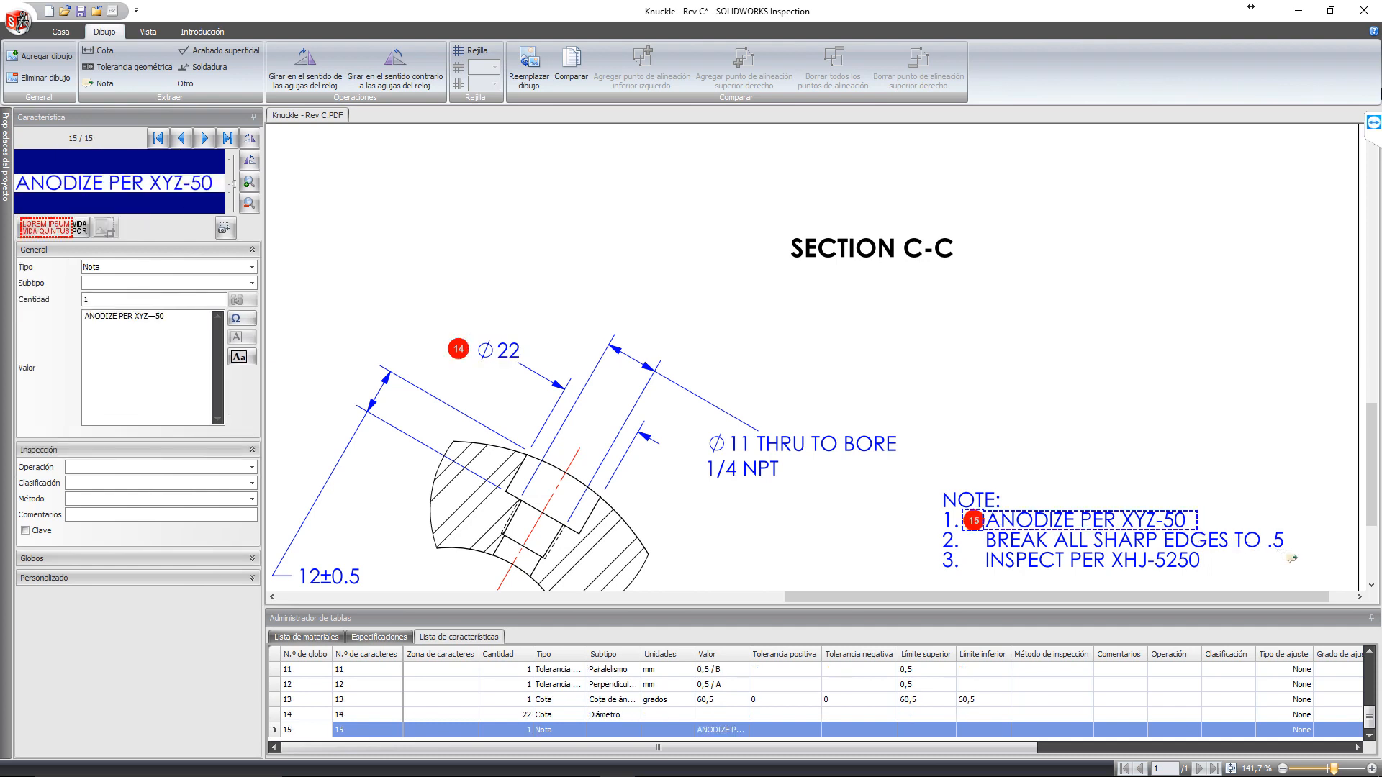
pyautogui.moveTo(1286, 551); pyautogui.dragTo(1202, 552)
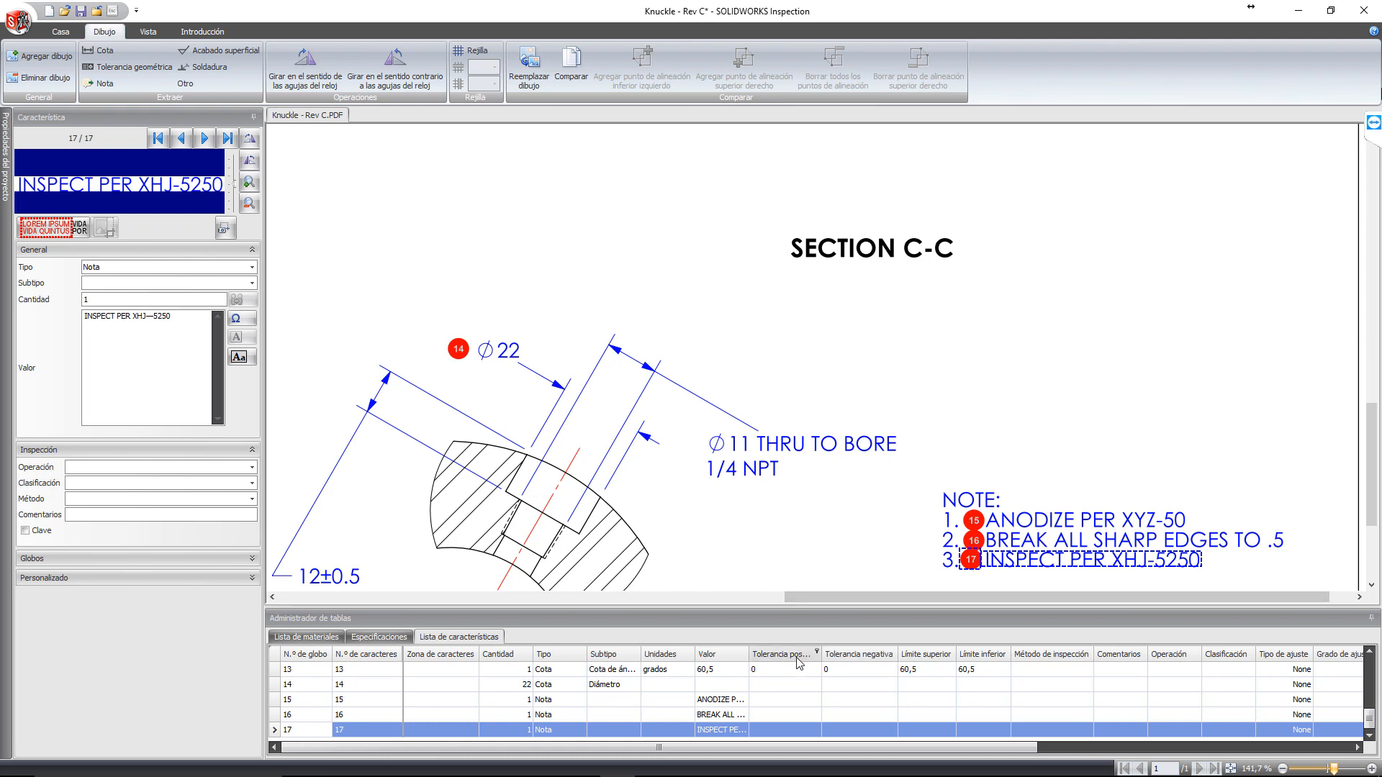
# Step: Group the three note characteristics 15 to 17 of the drawing into one group in the characteristics list
pyautogui.click(361, 704)
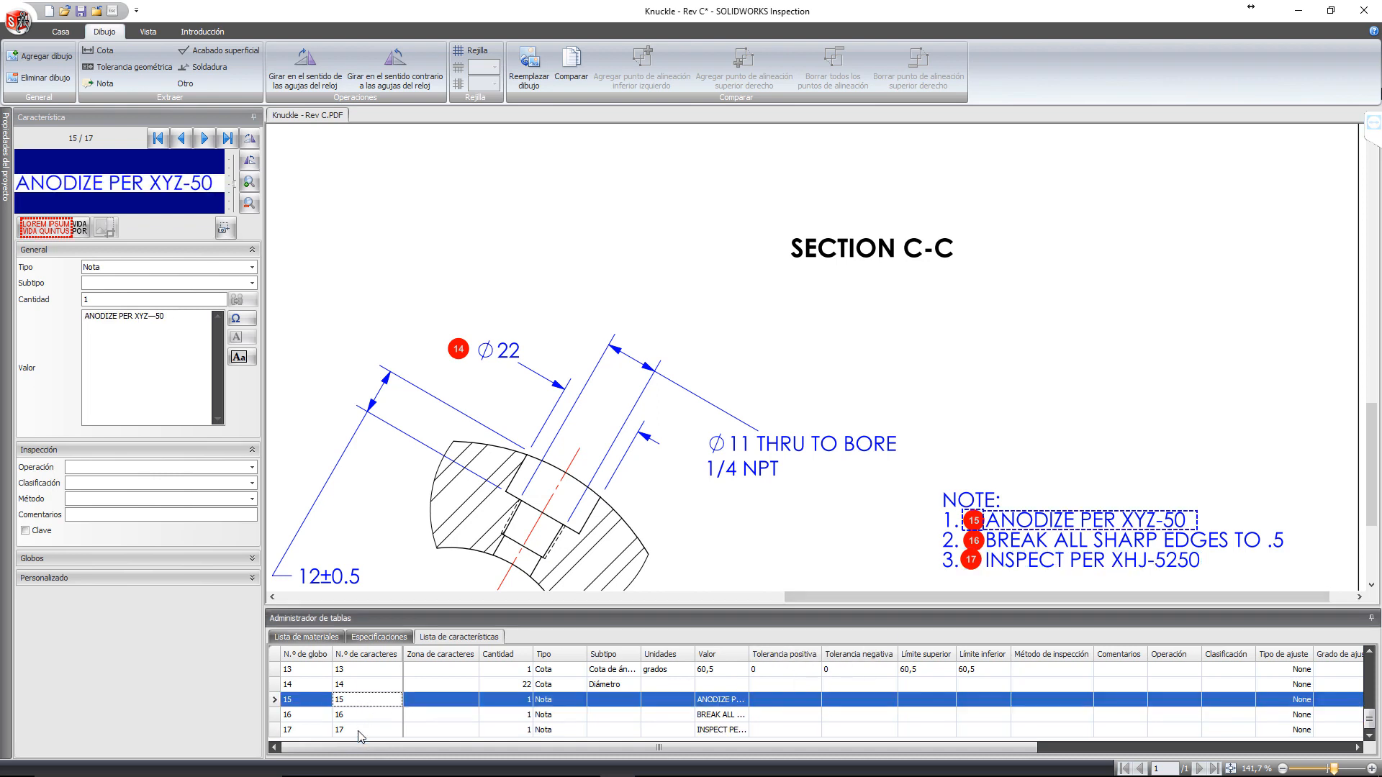
pyautogui.keyDown('shift'); pyautogui.click(360, 732); pyautogui.keyUp('shift')
pyautogui.rightClick(316, 702)
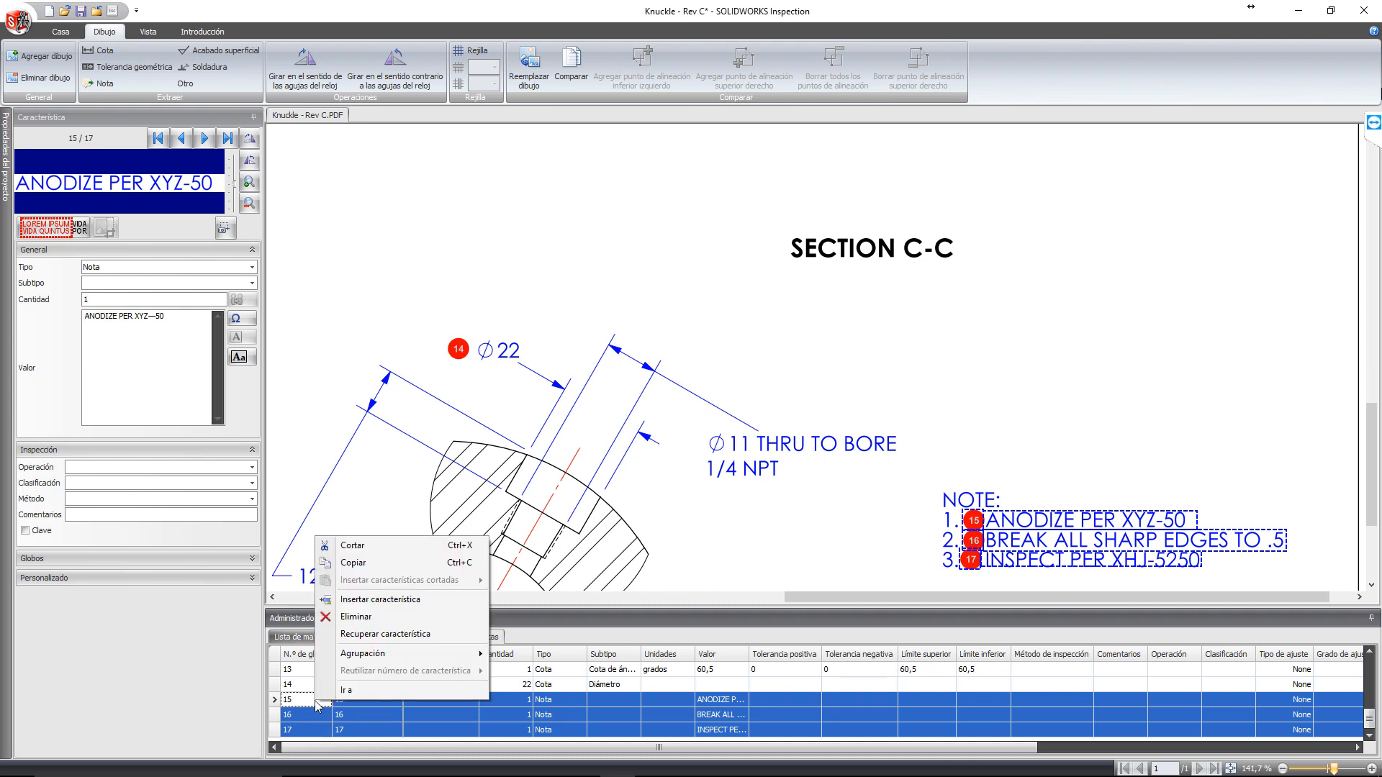
pyautogui.moveTo(410, 652)
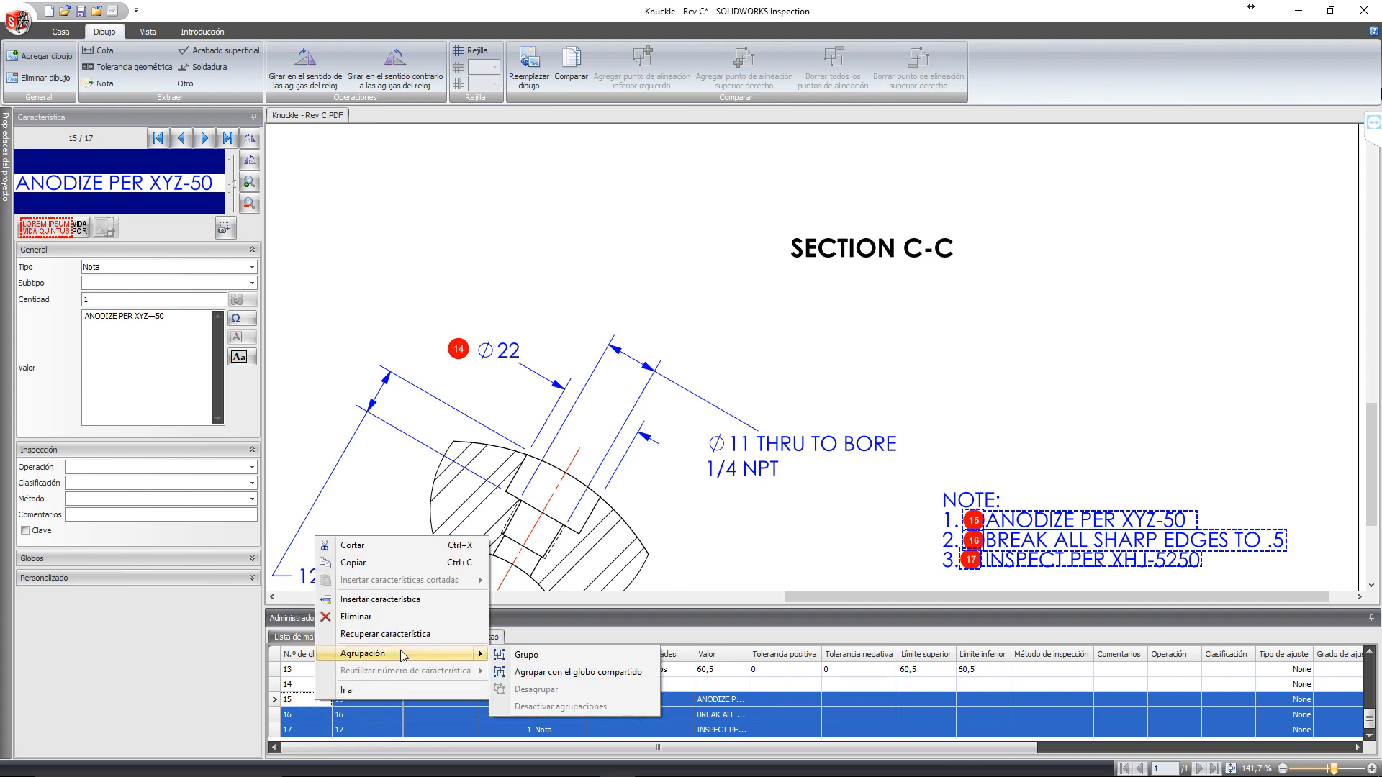
pyautogui.click(526, 661)
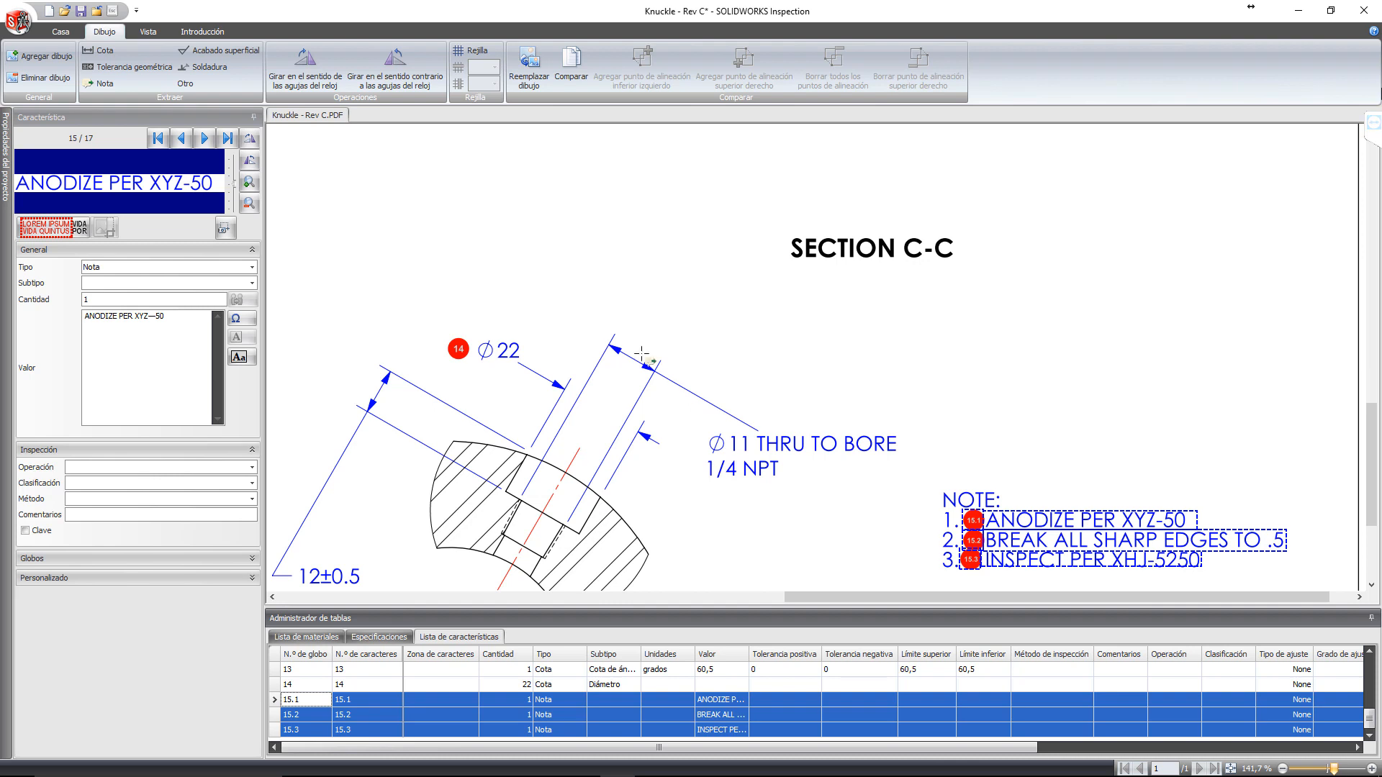
# Step: Export the characteristics to Excel with the AS9102.xlt template
pyautogui.click(60, 32)
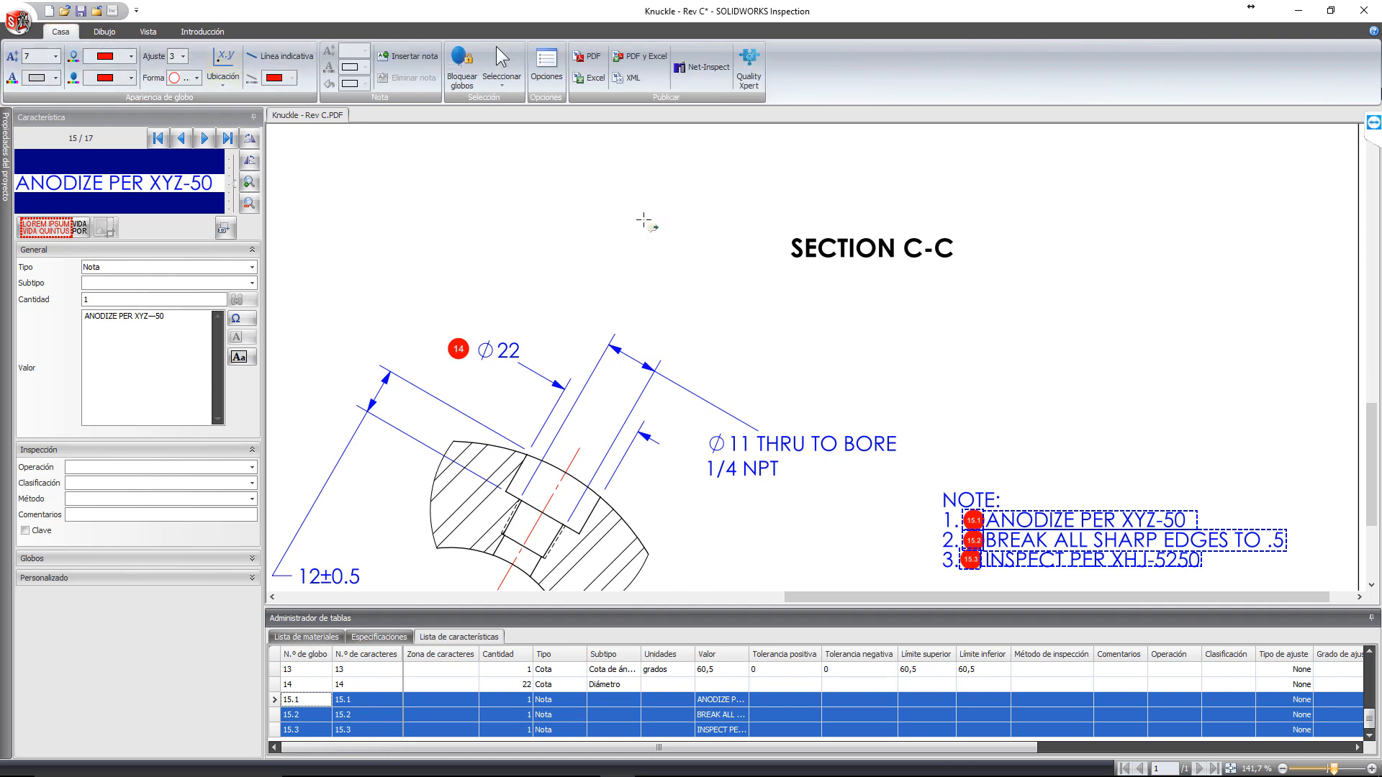
pyautogui.click(582, 77)
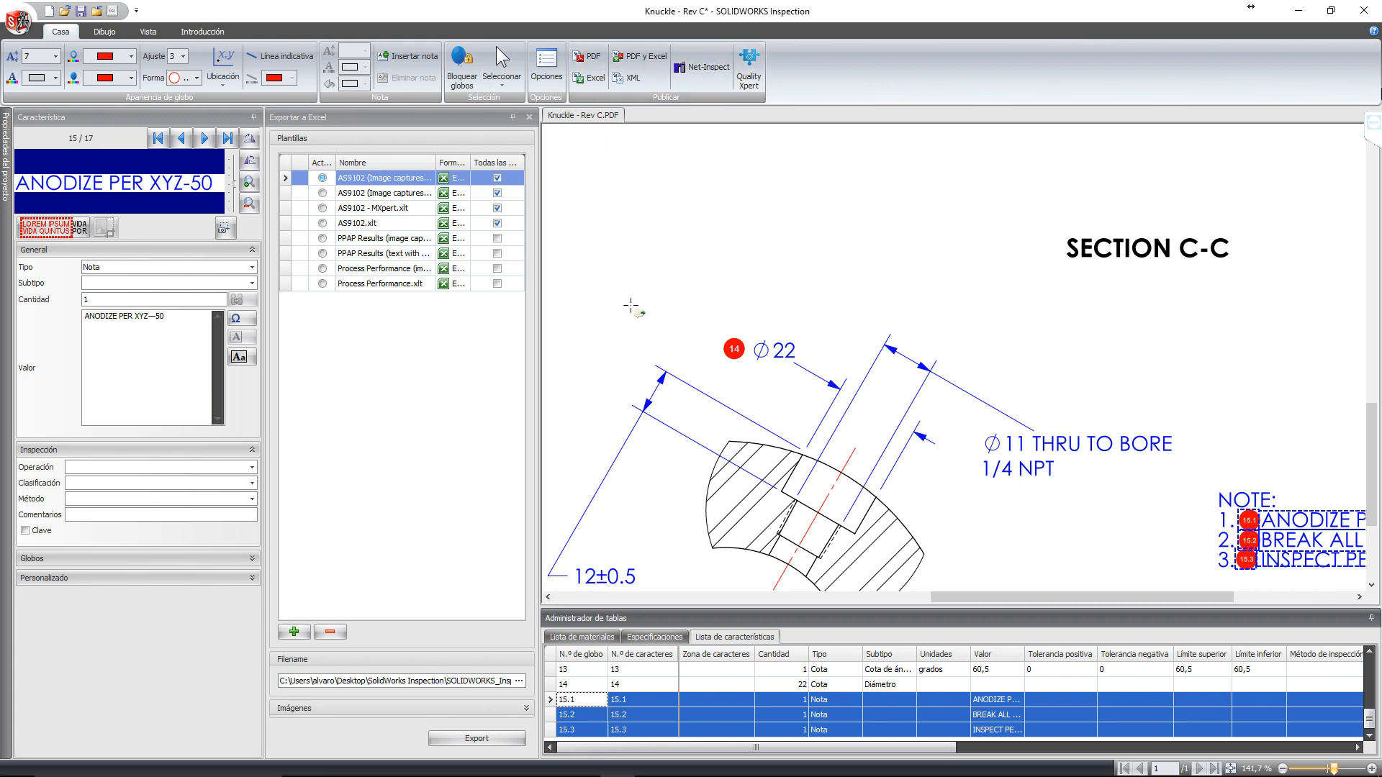
pyautogui.click(322, 224)
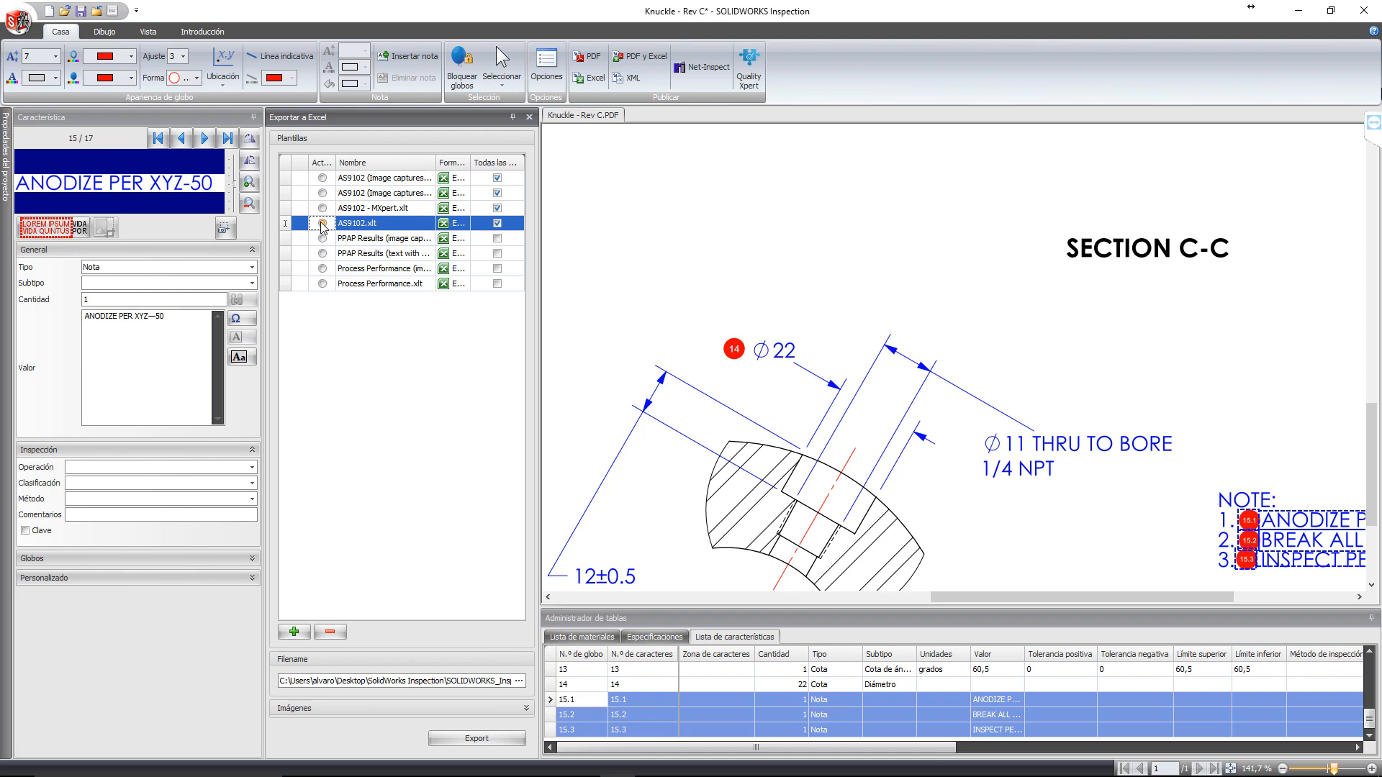
pyautogui.click(478, 739)
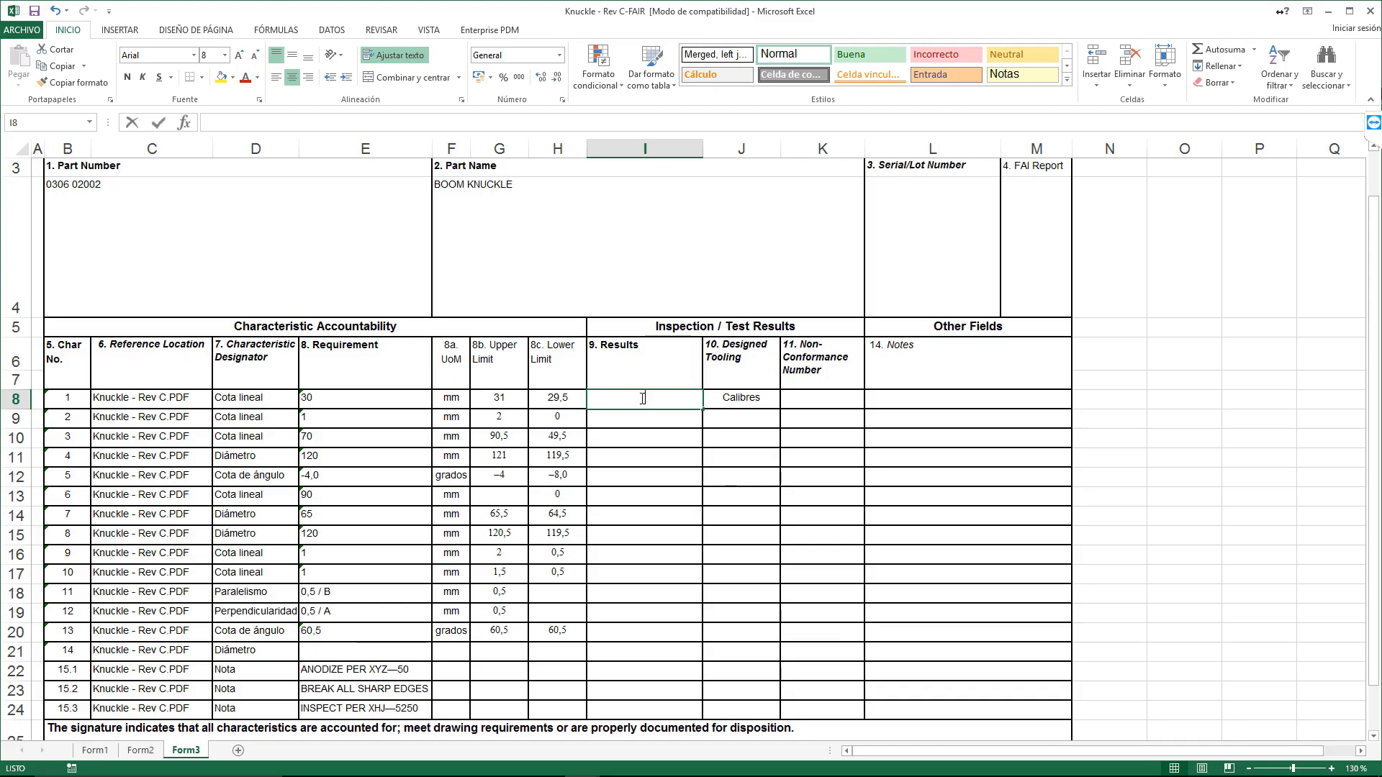
# Step: Enter results 30, 1, fail, 120 and -2 for characteristics 1 to 5 in Form3, and close the workbook without saving
pyautogui.write('30')
pyautogui.press('Return')
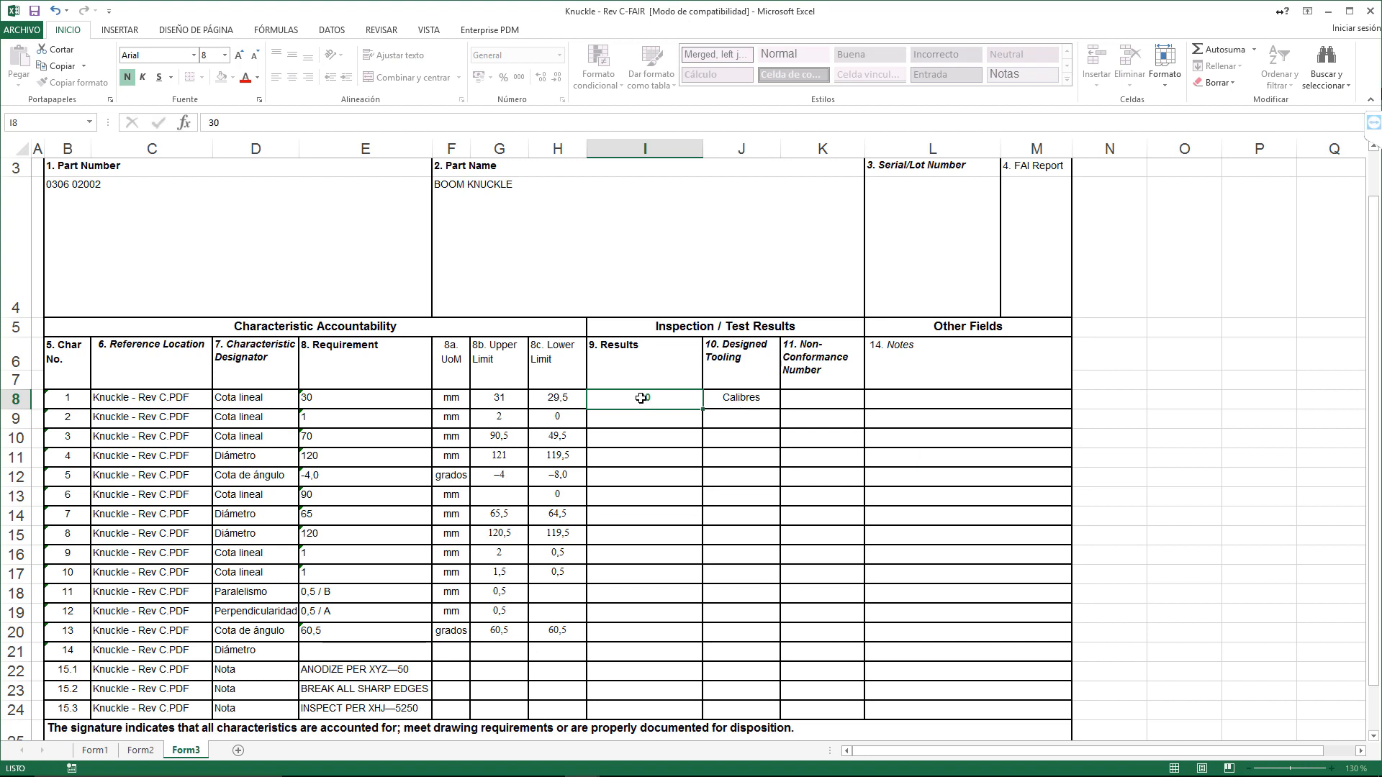
pyautogui.write('1')
pyautogui.press('Return')
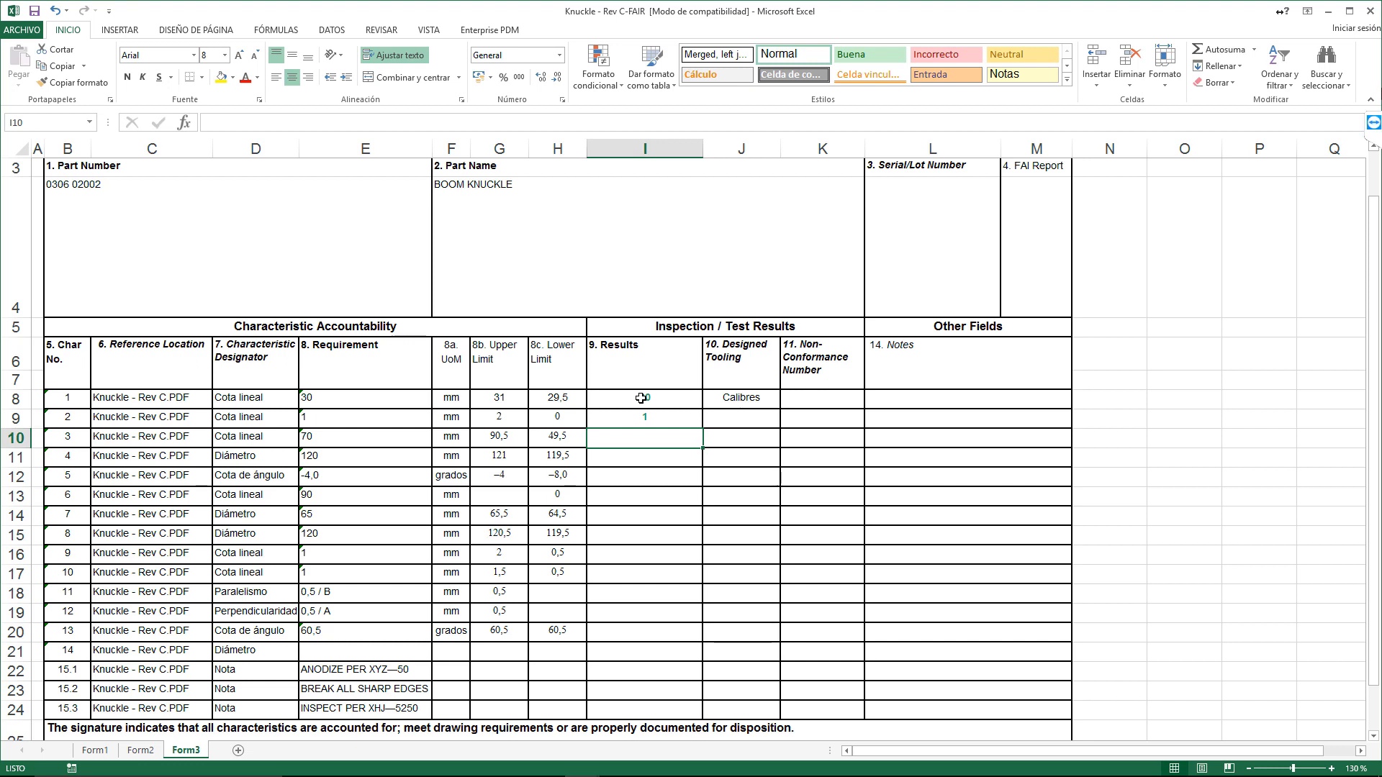
pyautogui.write('fail')
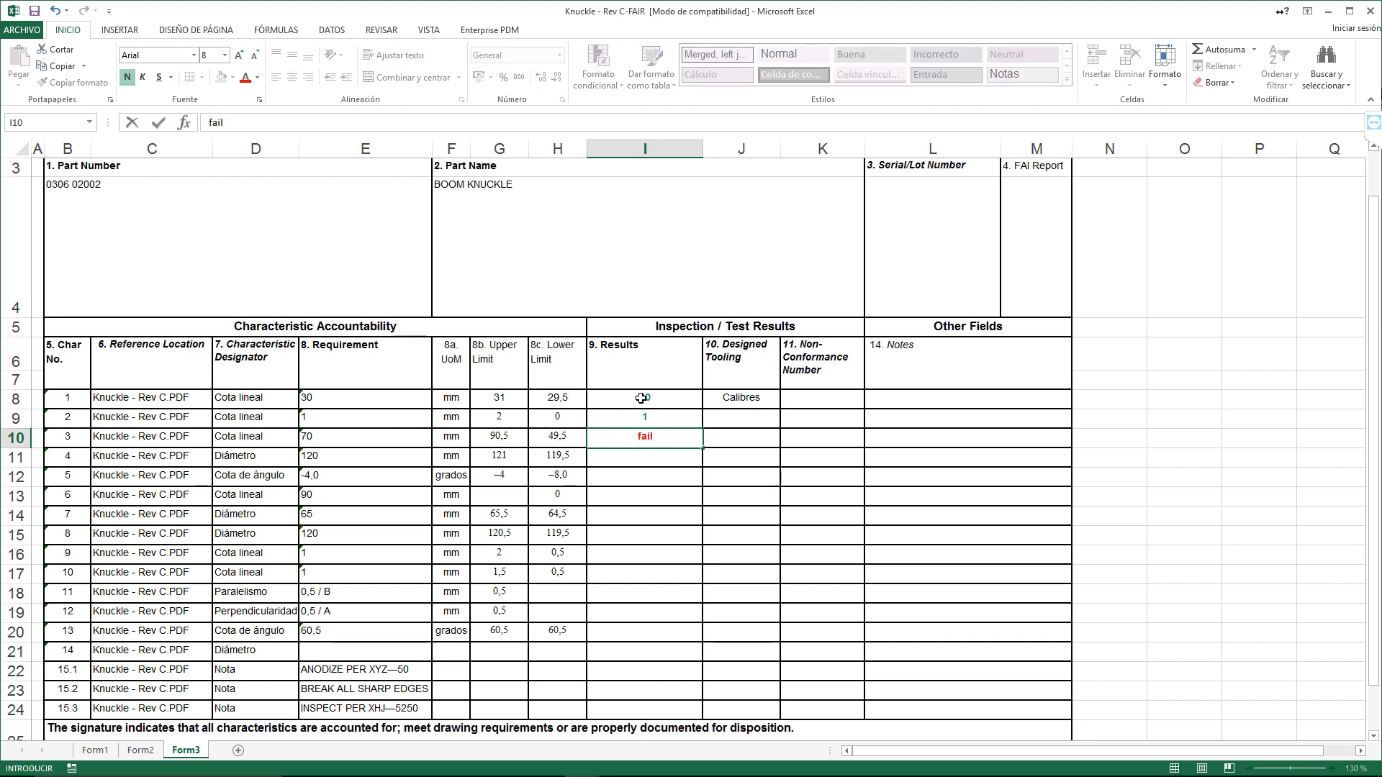
pyautogui.press('Return')
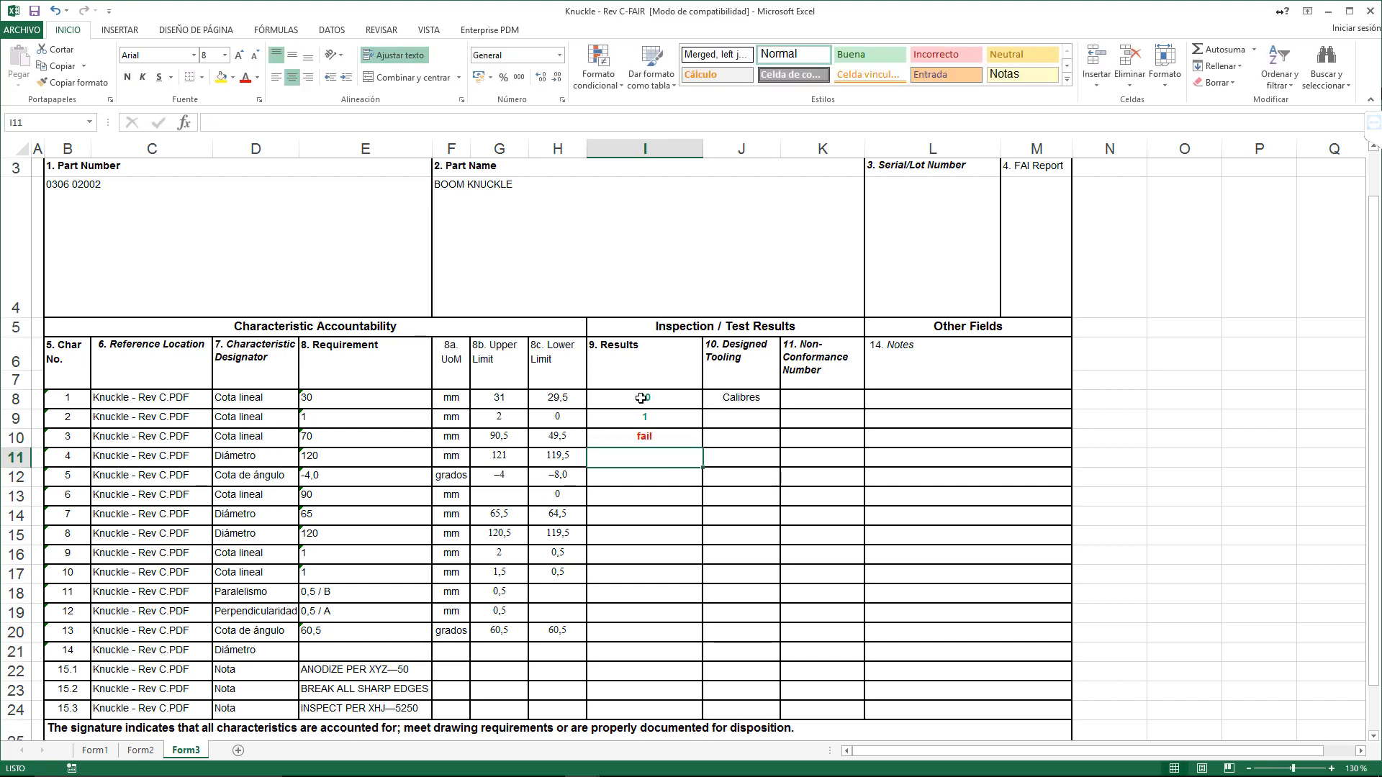
pyautogui.write('120')
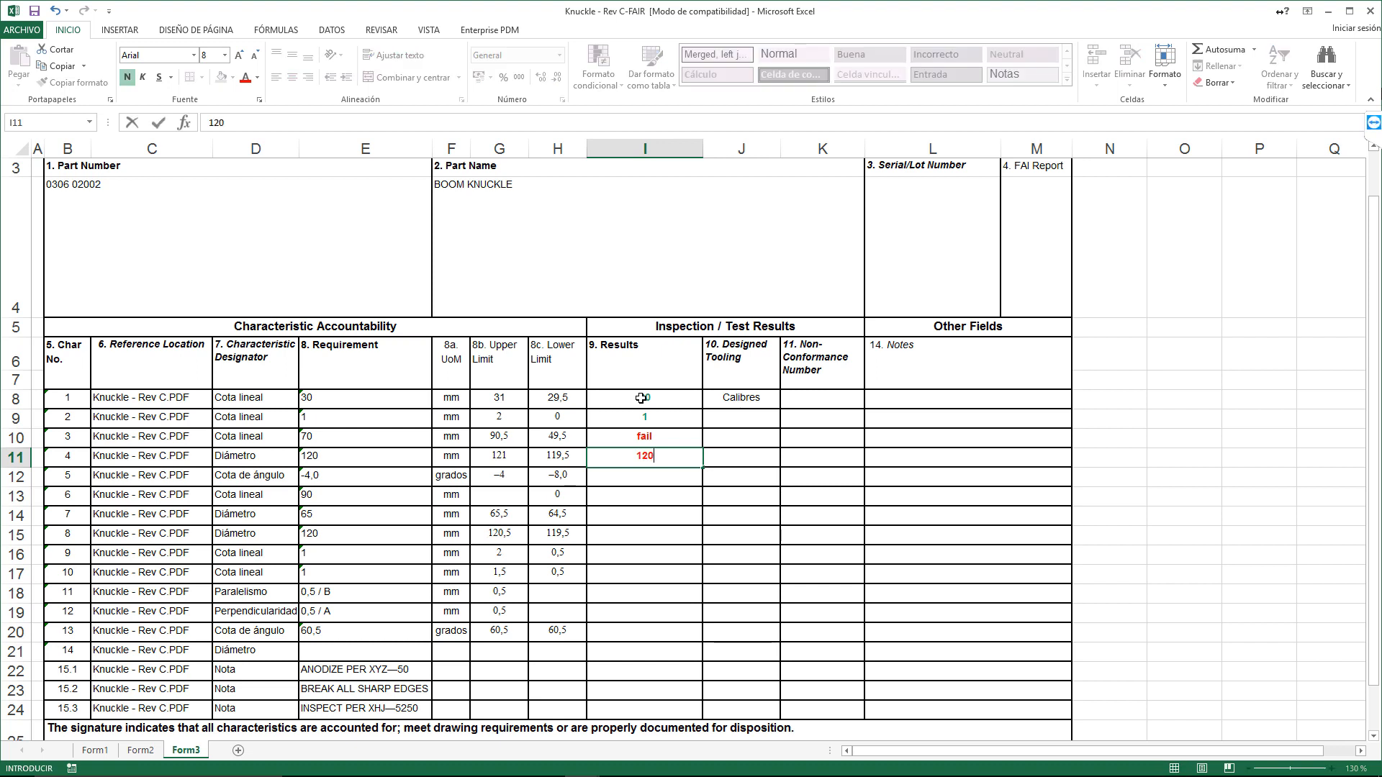
pyautogui.press('Return')
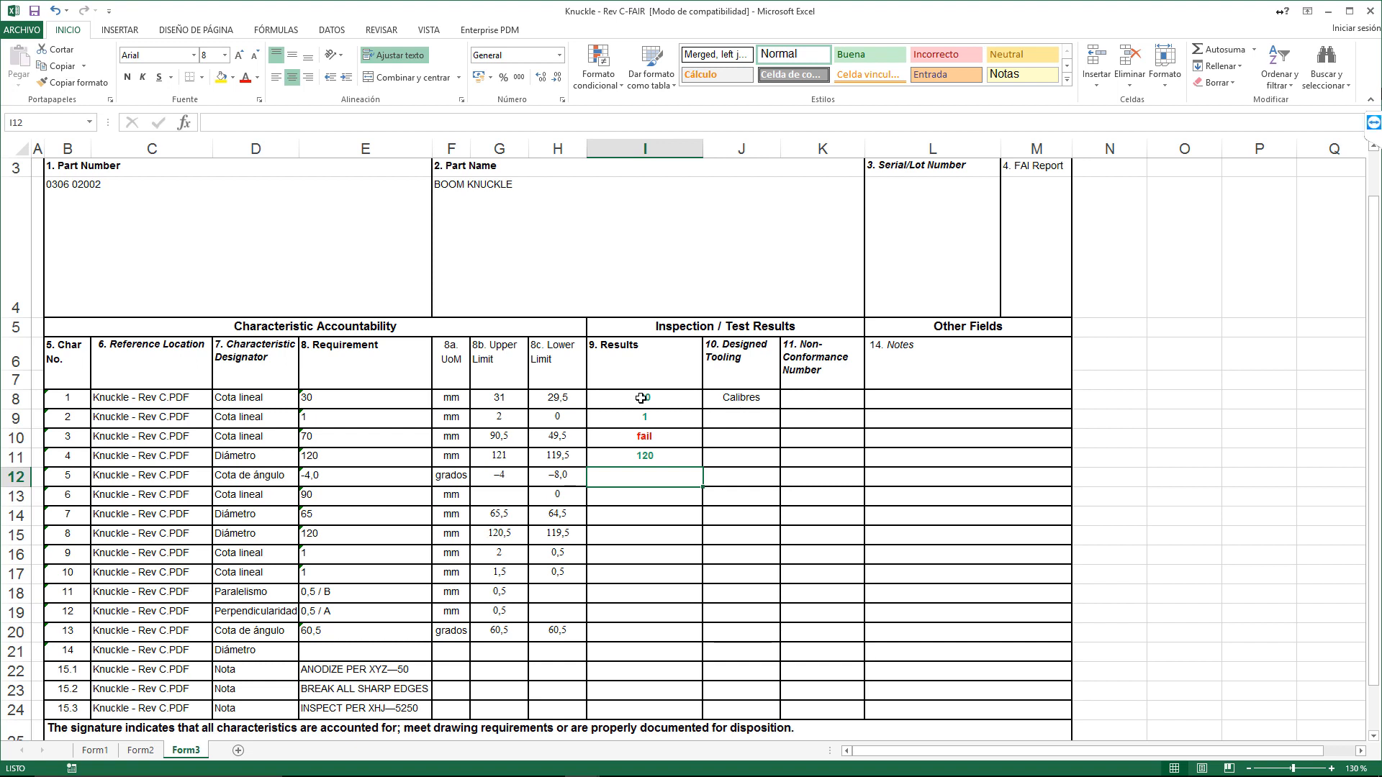
pyautogui.write('-2')
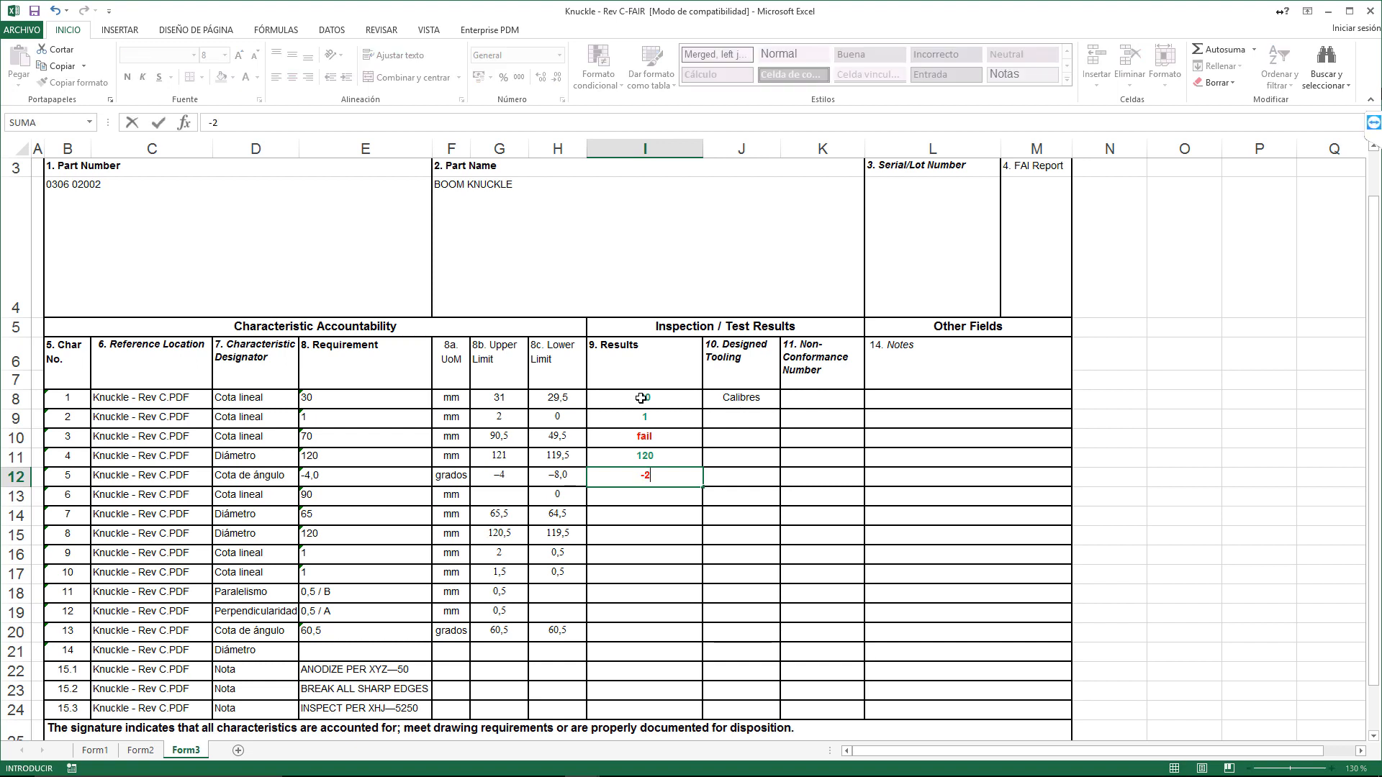
pyautogui.press('Return')
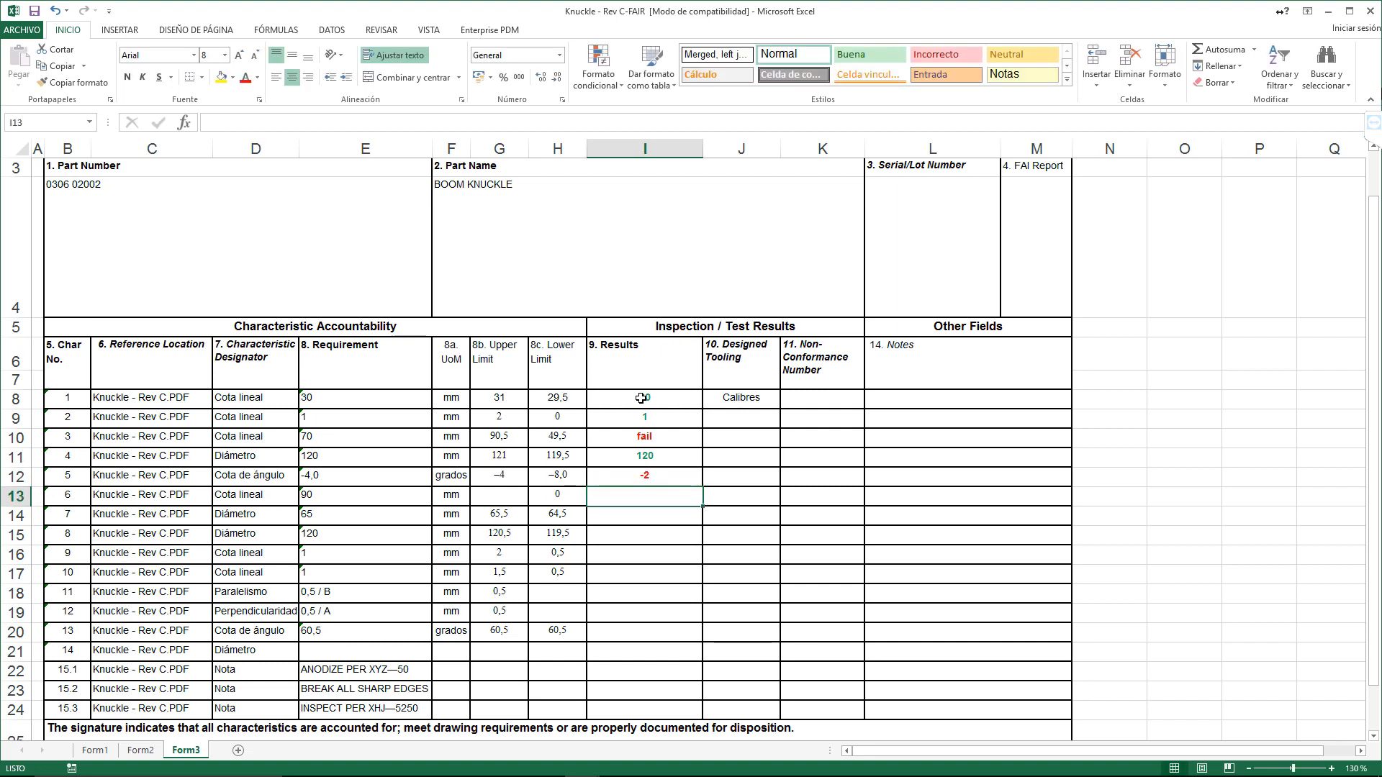
pyautogui.press('Return')
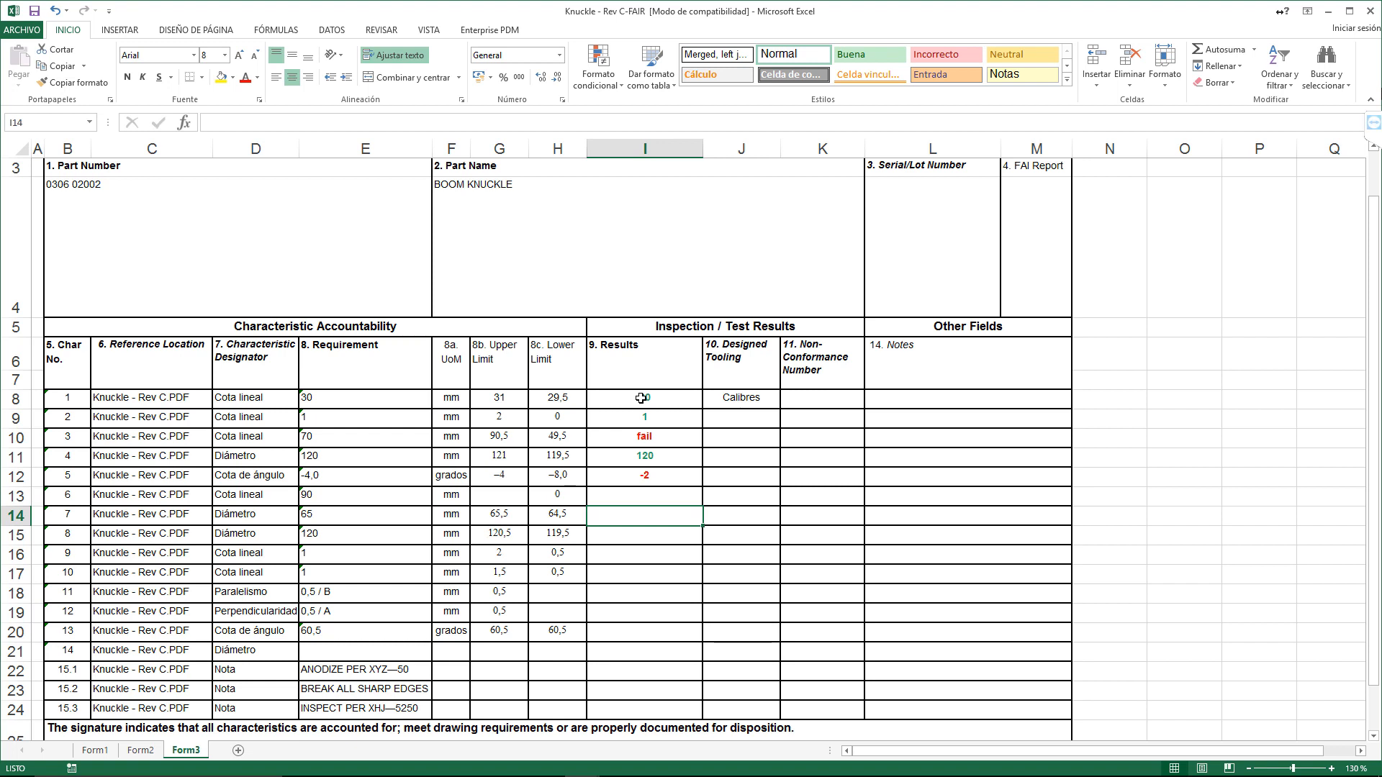
pyautogui.click(1371, 12)
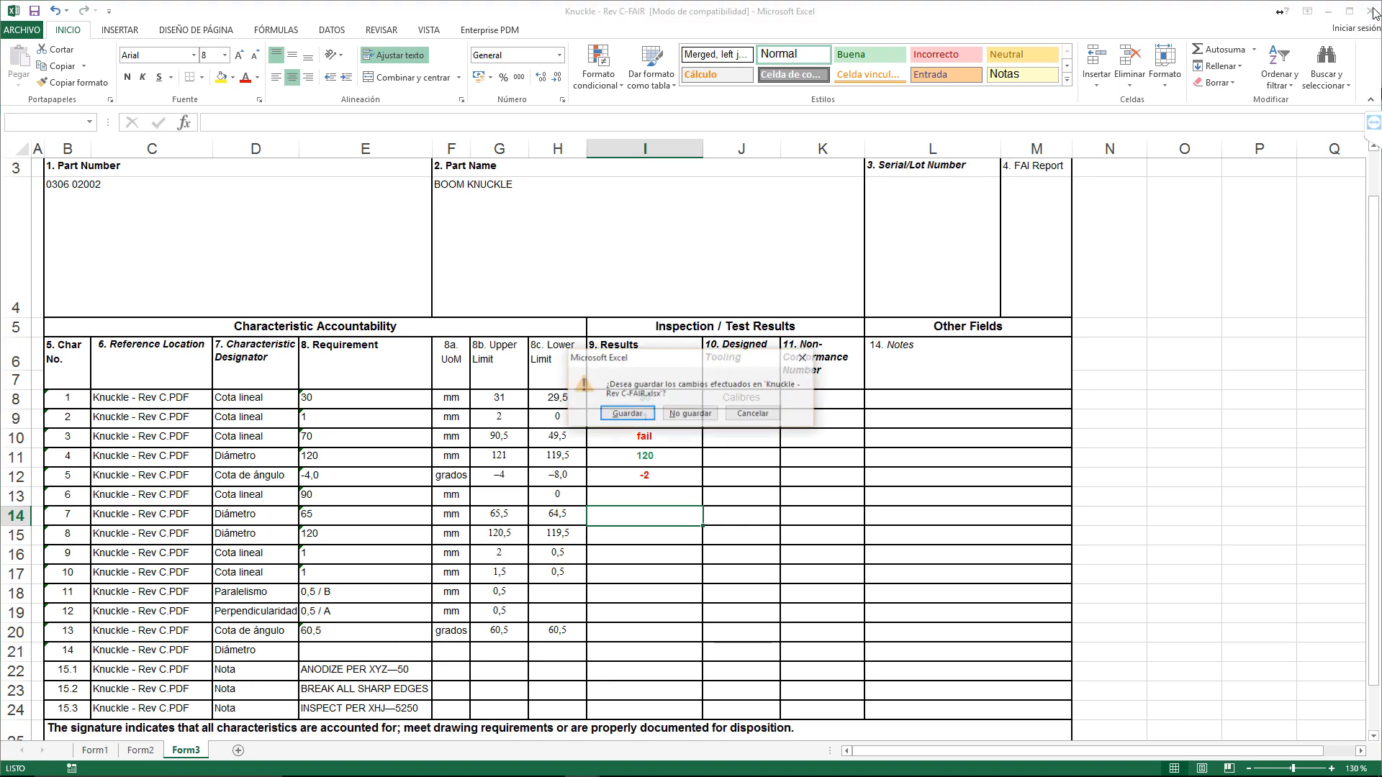
pyautogui.click(700, 410)
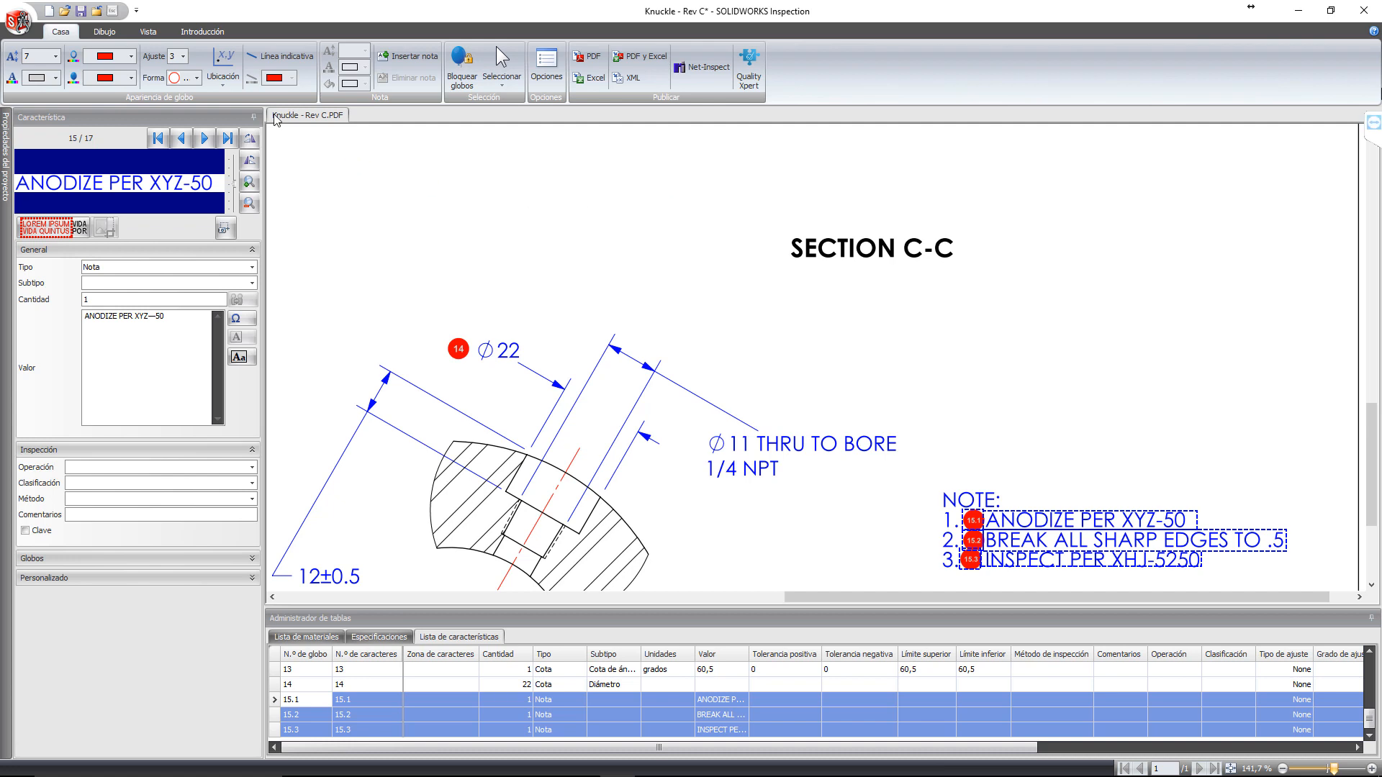
# Step: Apply a zone grid with 5 rows and 6 columns to the Knuckle drawing
pyautogui.click(105, 32)
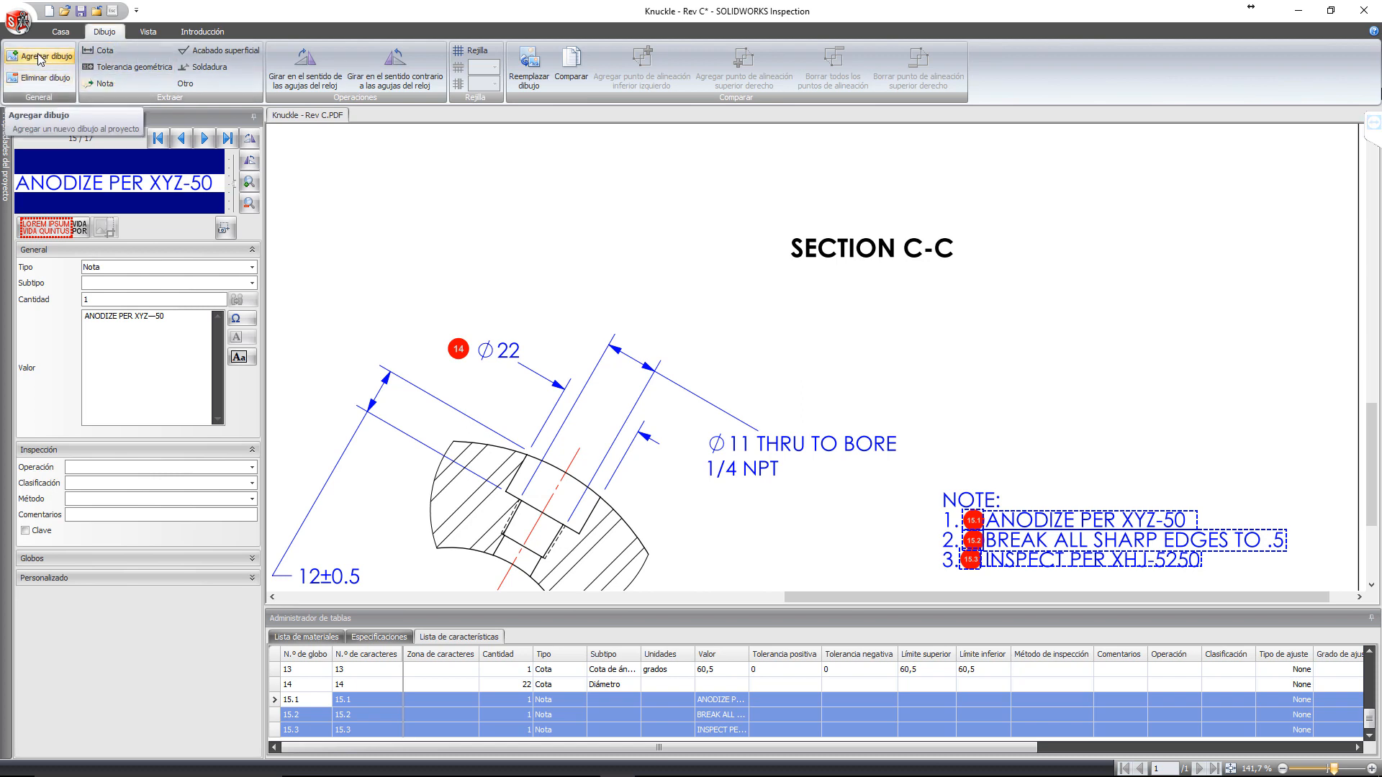
pyautogui.click(478, 53)
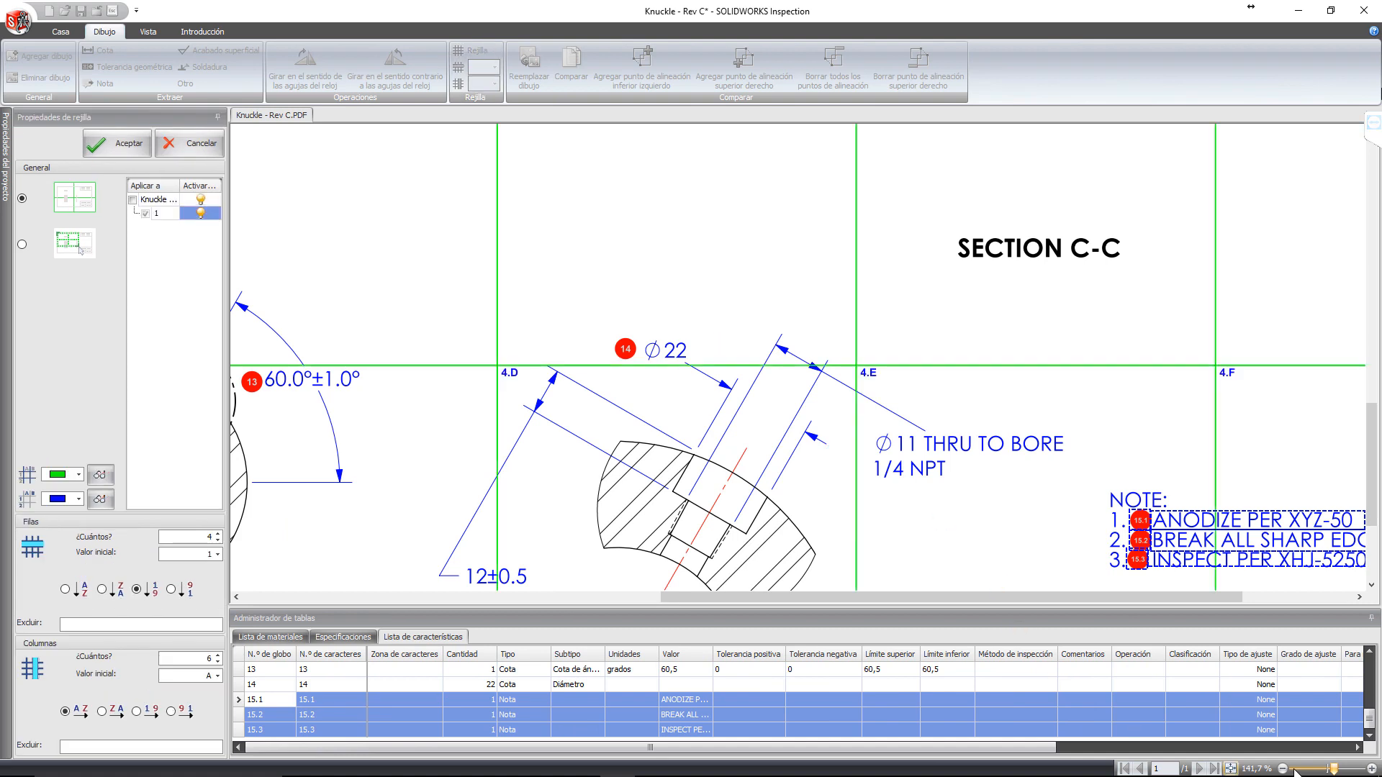
pyautogui.click(1230, 768)
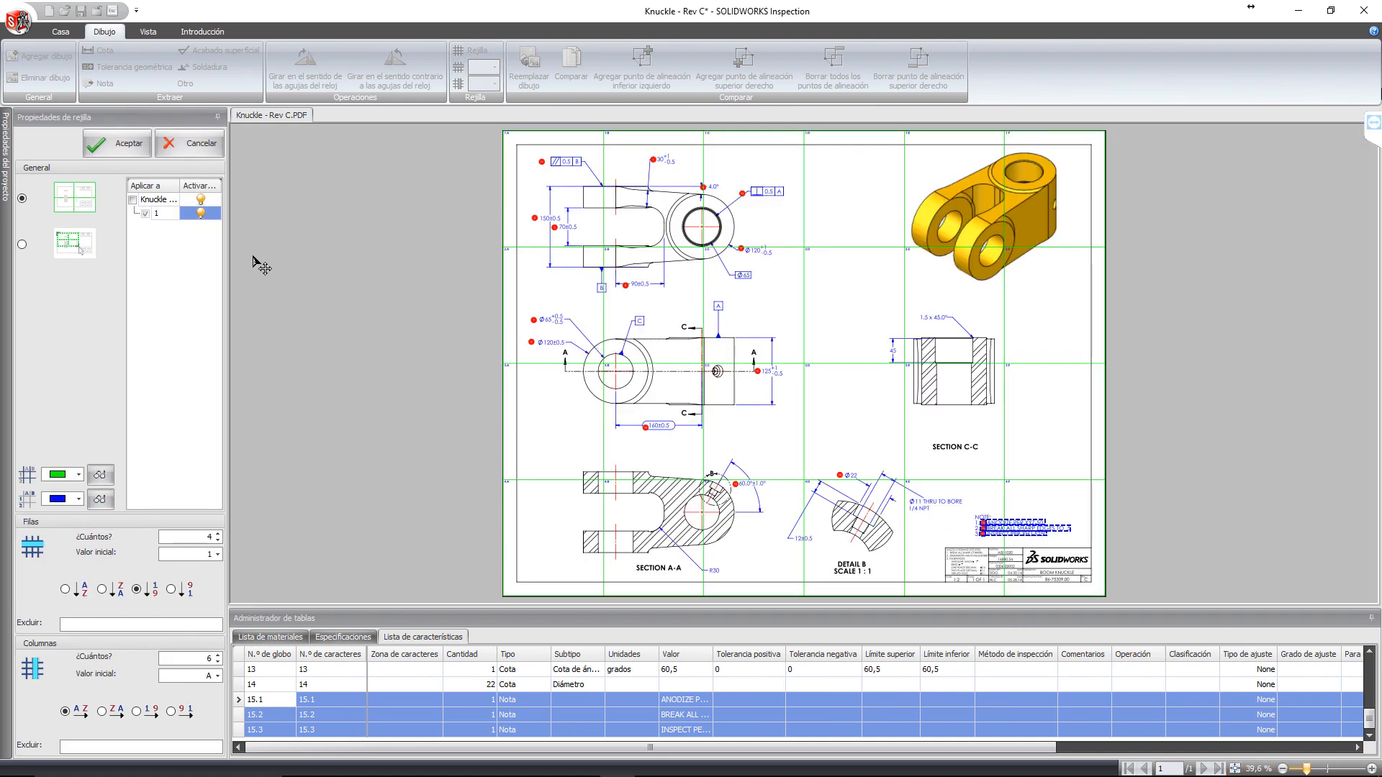
pyautogui.click(218, 534)
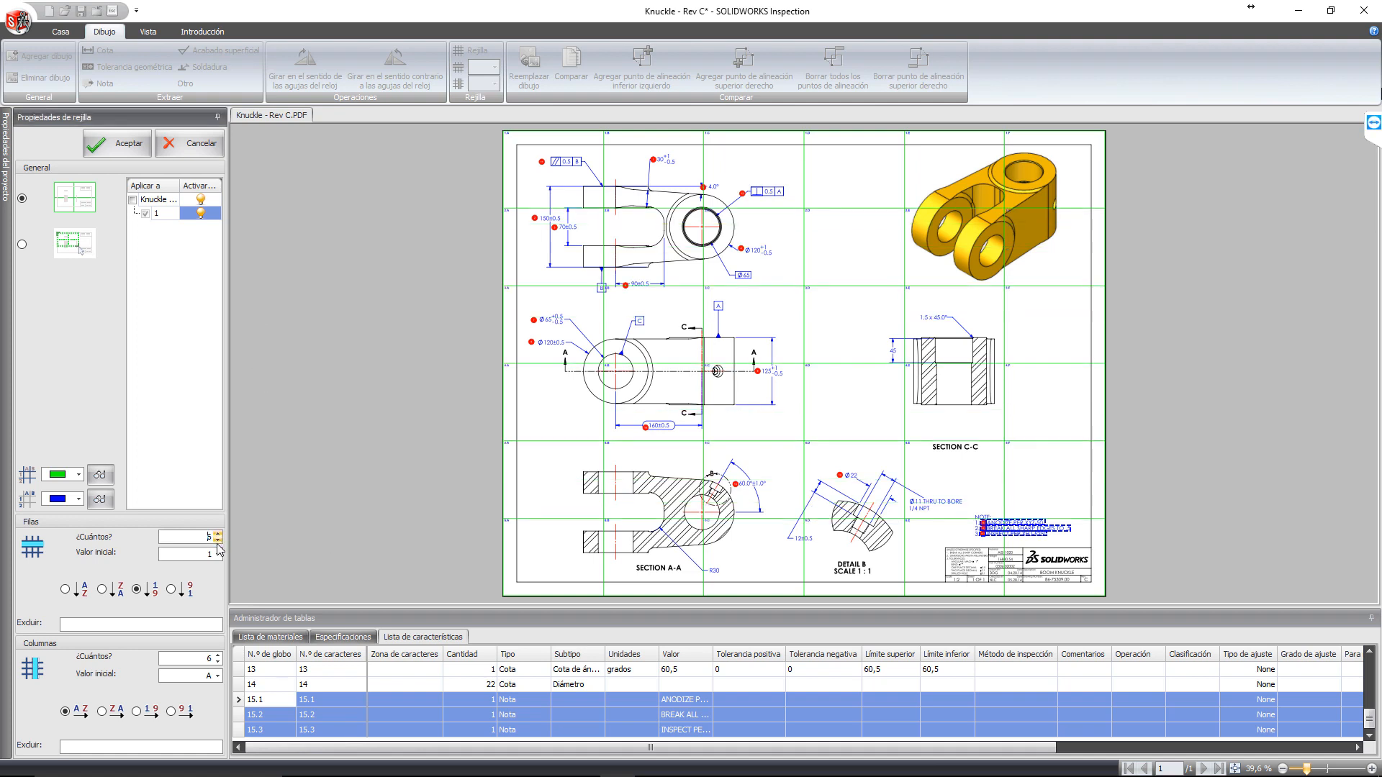
pyautogui.click(218, 540)
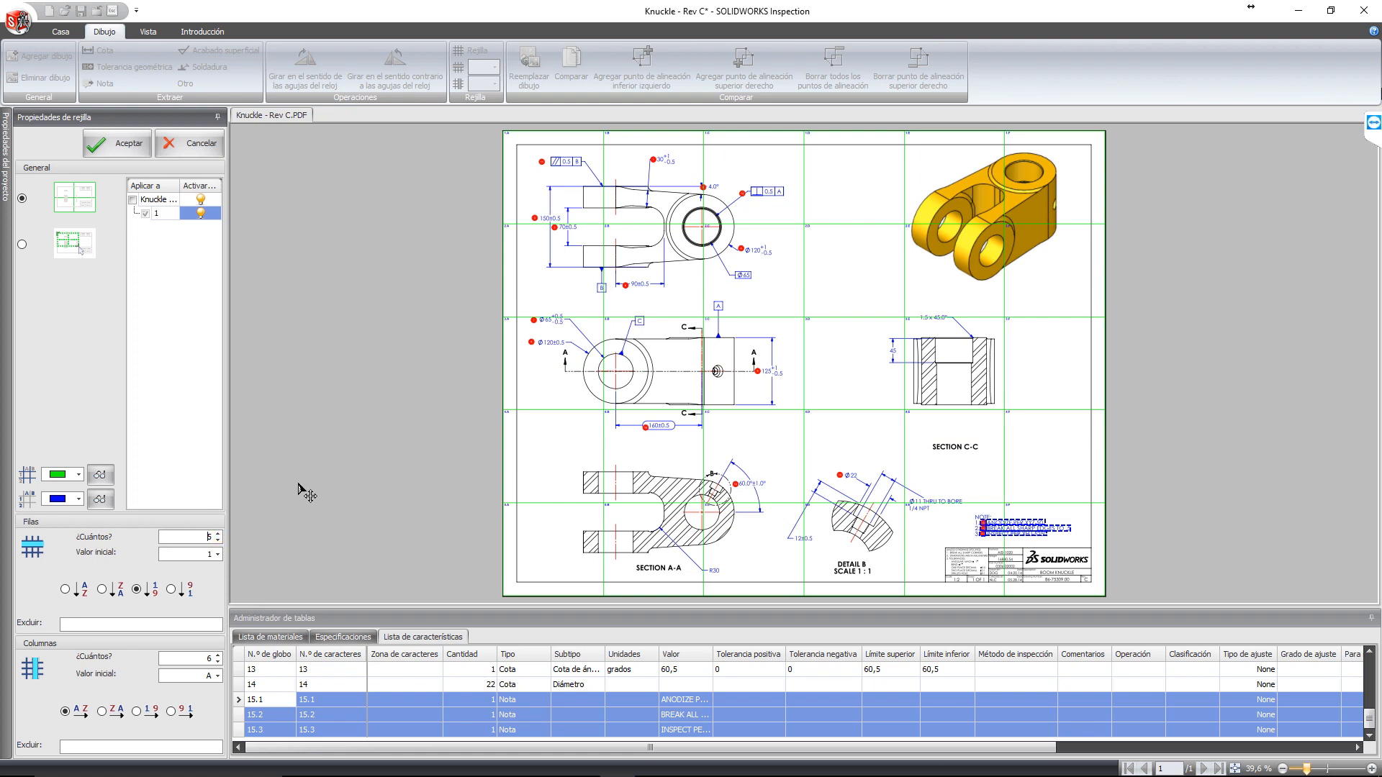
pyautogui.click(279, 637)
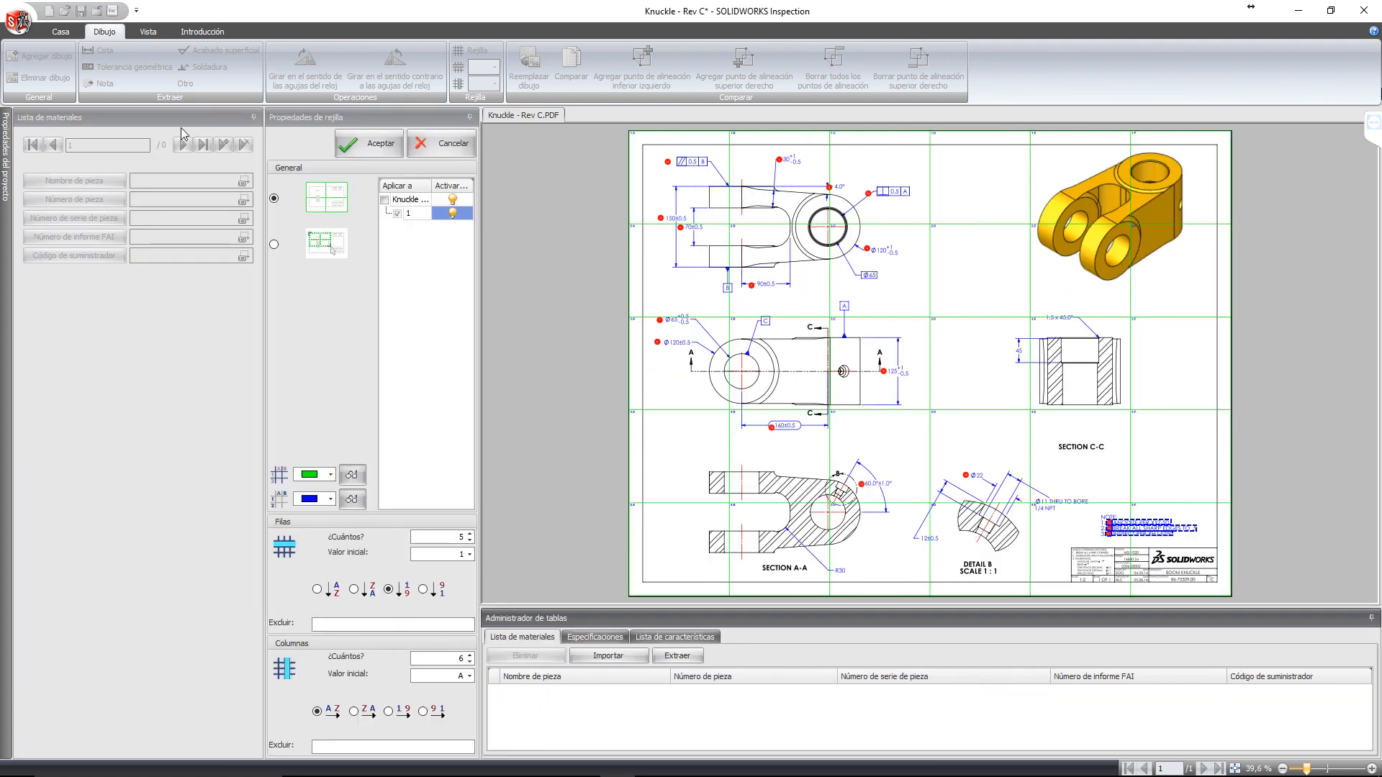
pyautogui.click(254, 117)
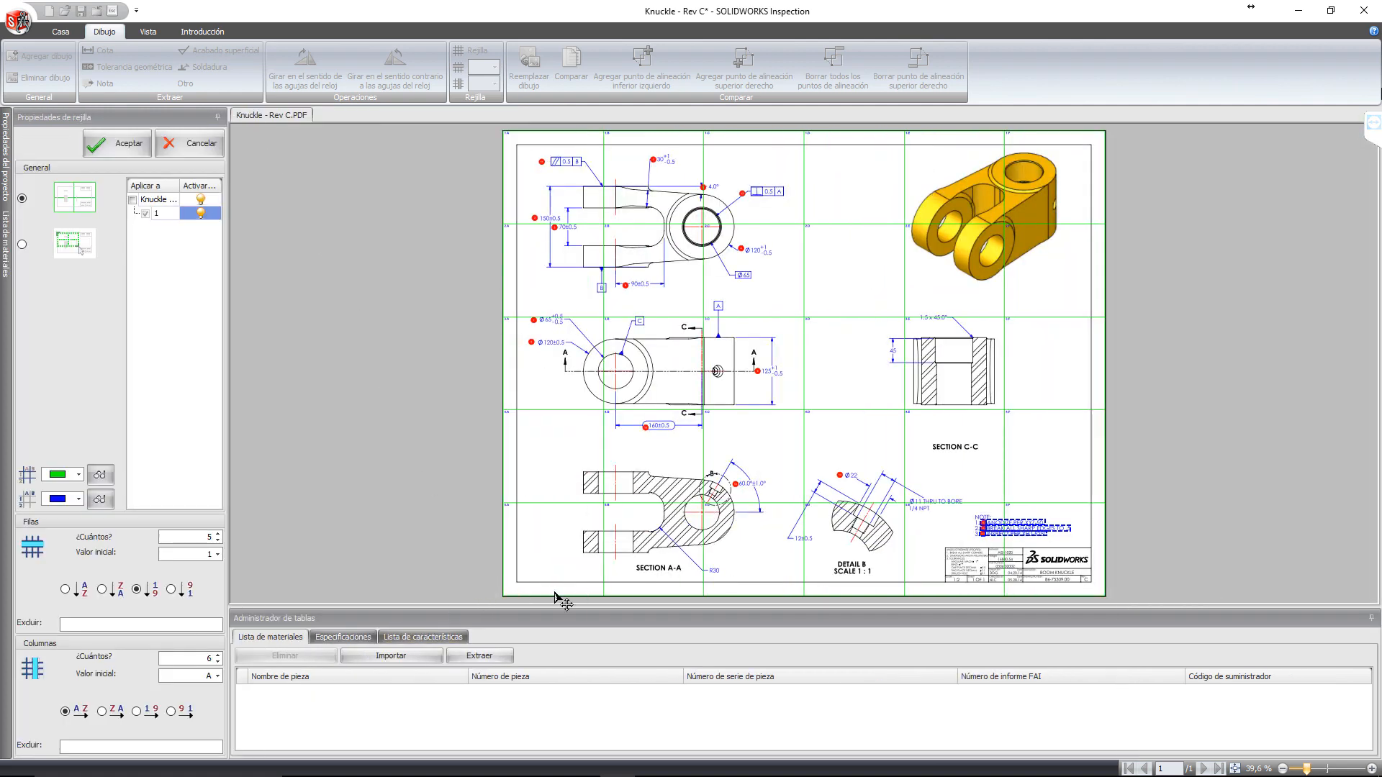
pyautogui.click(381, 638)
pyautogui.click(127, 147)
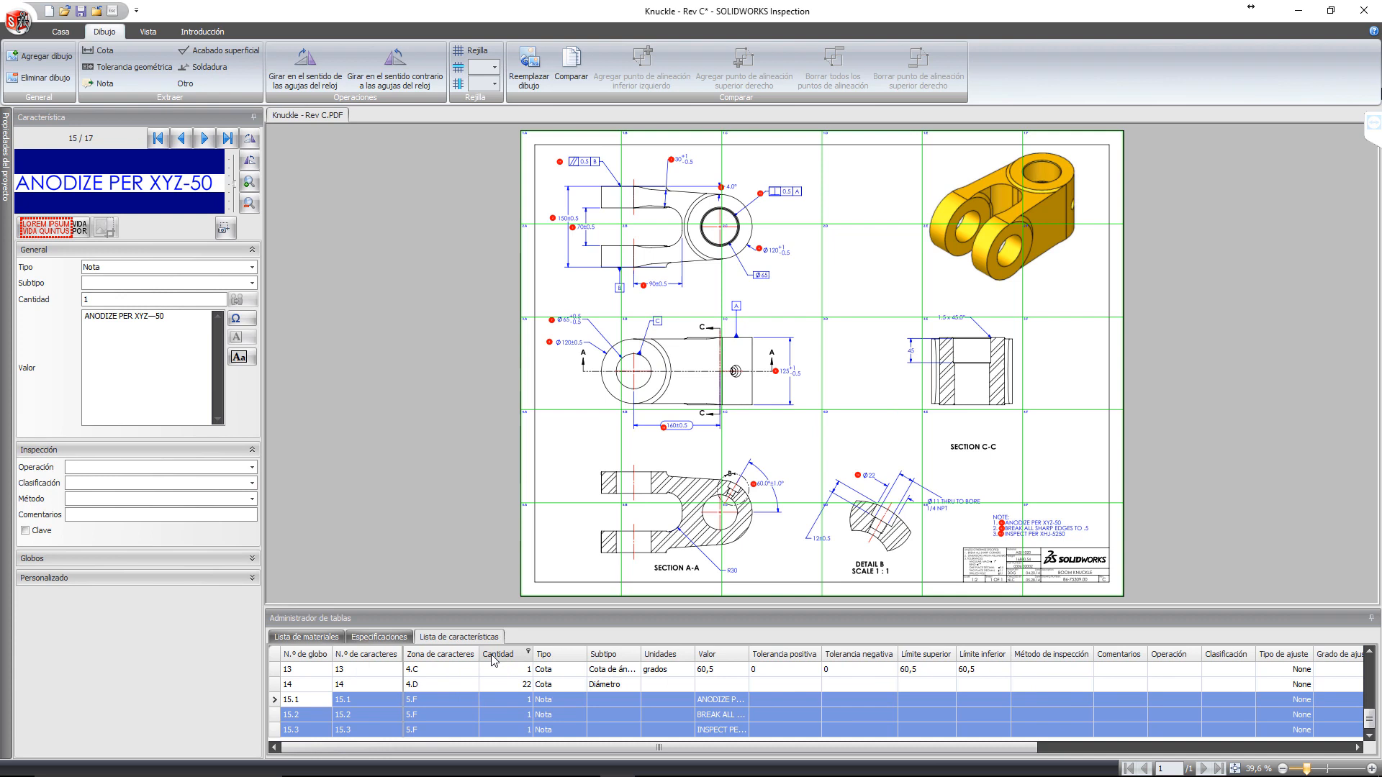
# Step: Review the grid zones assigned to the characteristics, from number 13 back up to the first entries in the list
pyautogui.click(423, 670)
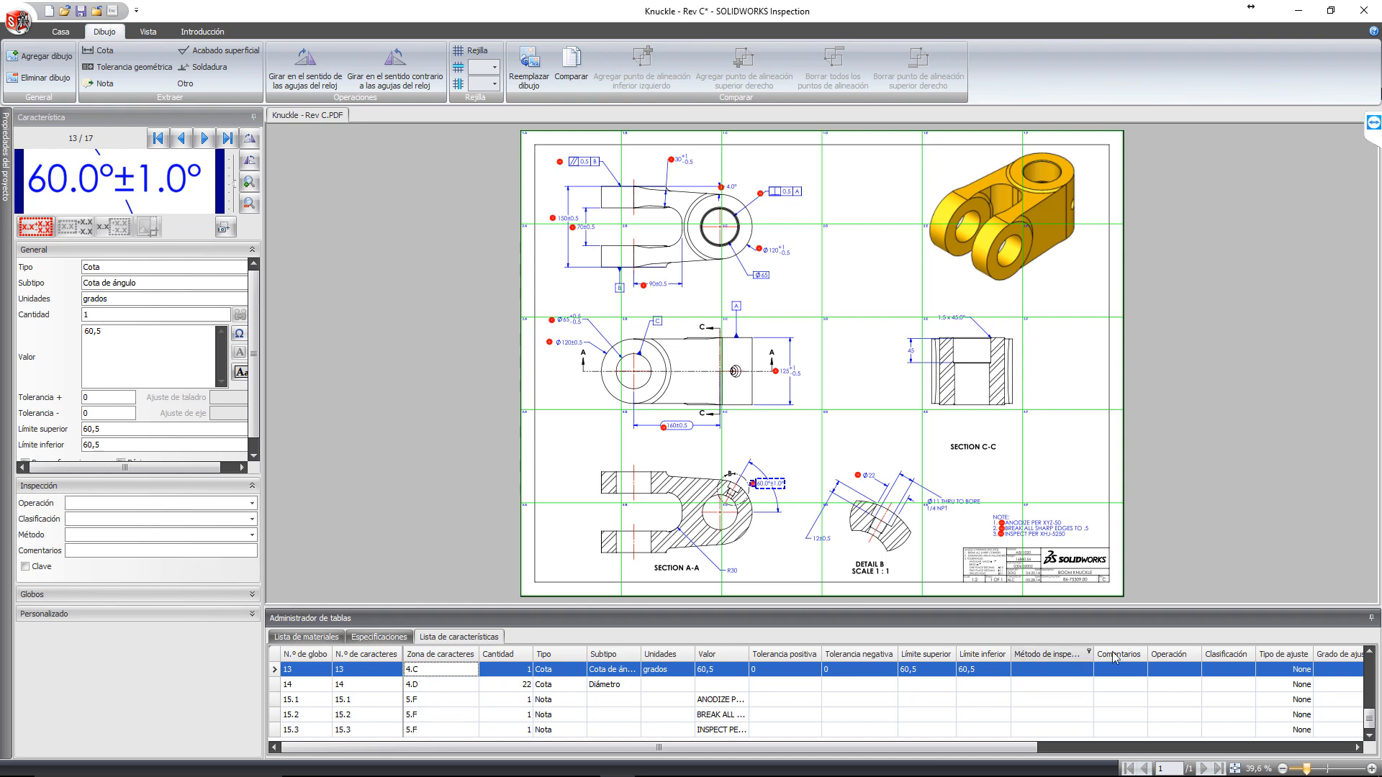
pyautogui.click(1370, 651)
pyautogui.click(1370, 650)
pyautogui.click(1369, 651)
pyautogui.click(1370, 650)
pyautogui.click(1370, 651)
pyautogui.click(1369, 650)
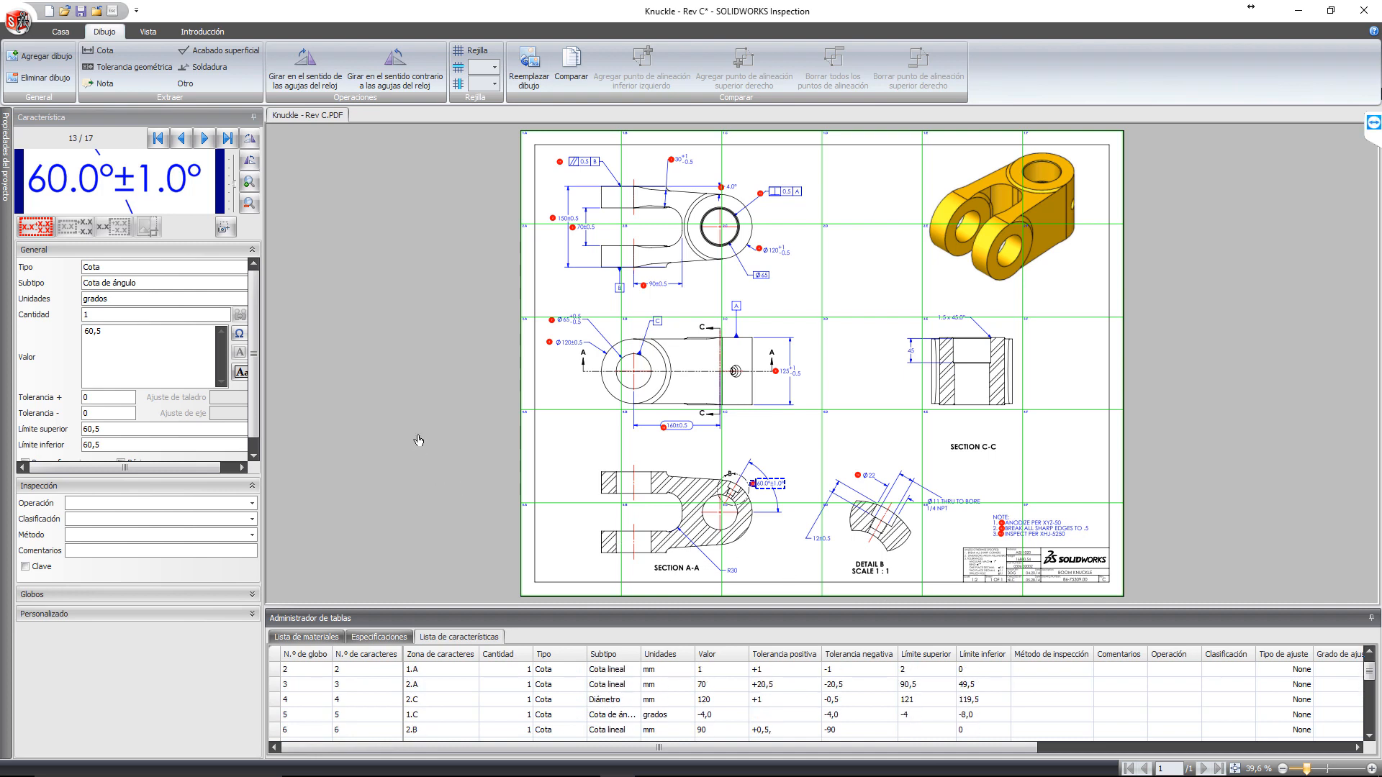
# Step: Hide the zone grid lines and the captured callouts on the drawing
pyautogui.click(475, 52)
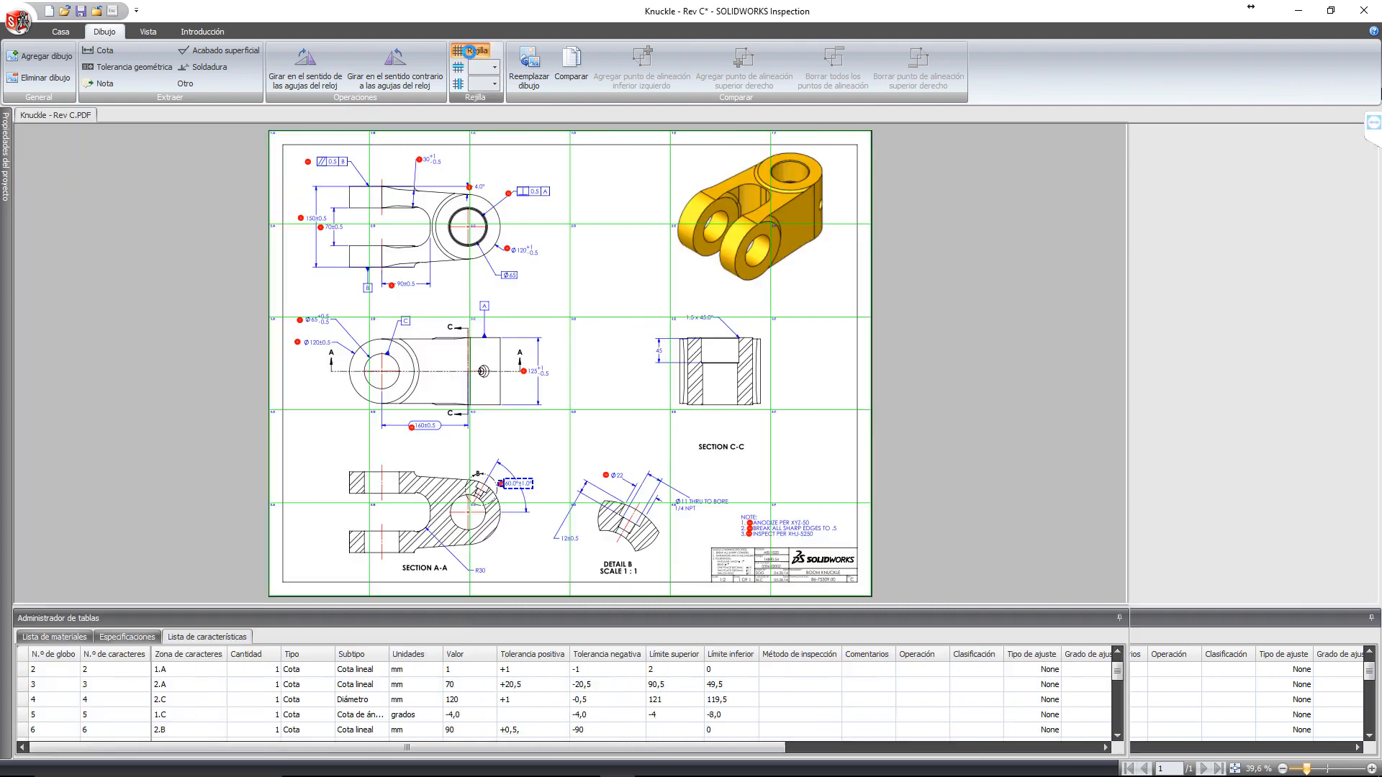
pyautogui.click(101, 477)
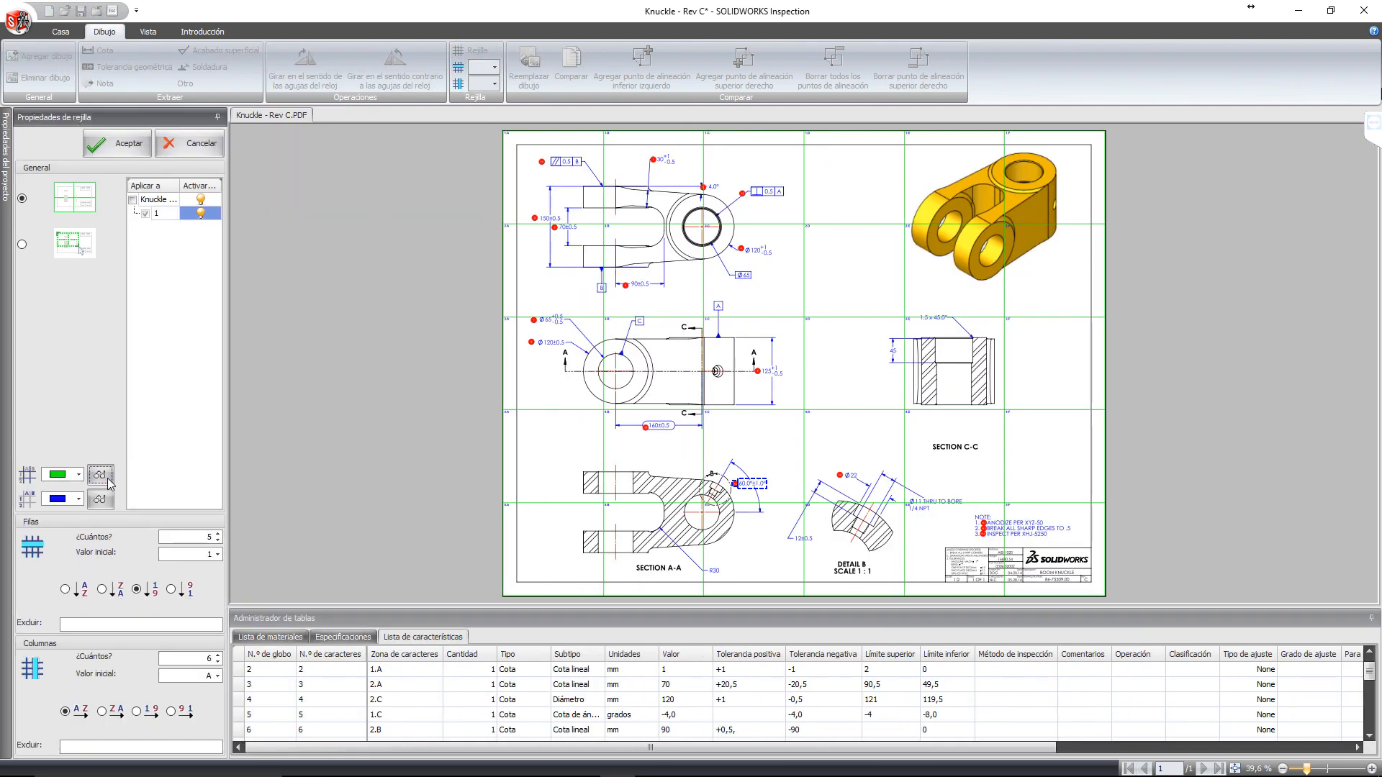
pyautogui.click(116, 150)
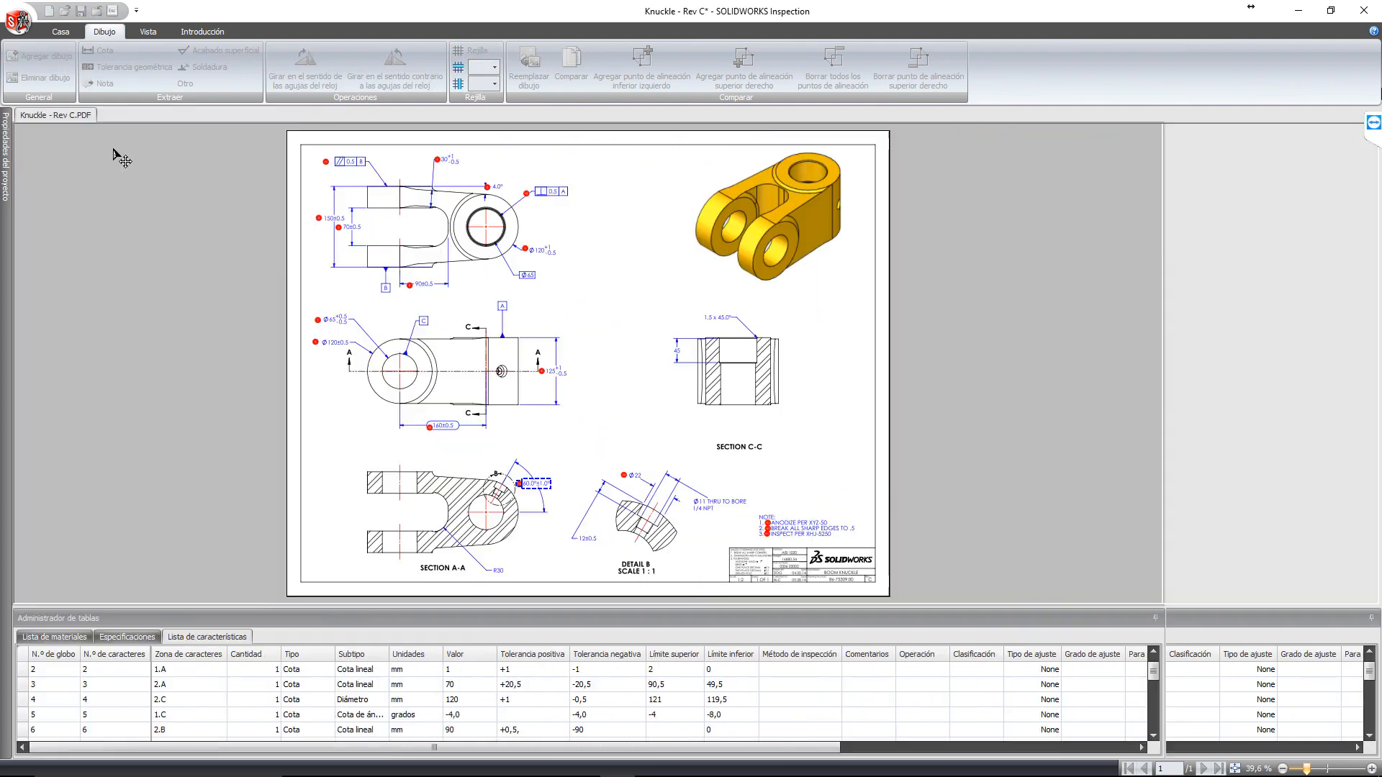
pyautogui.click(378, 429)
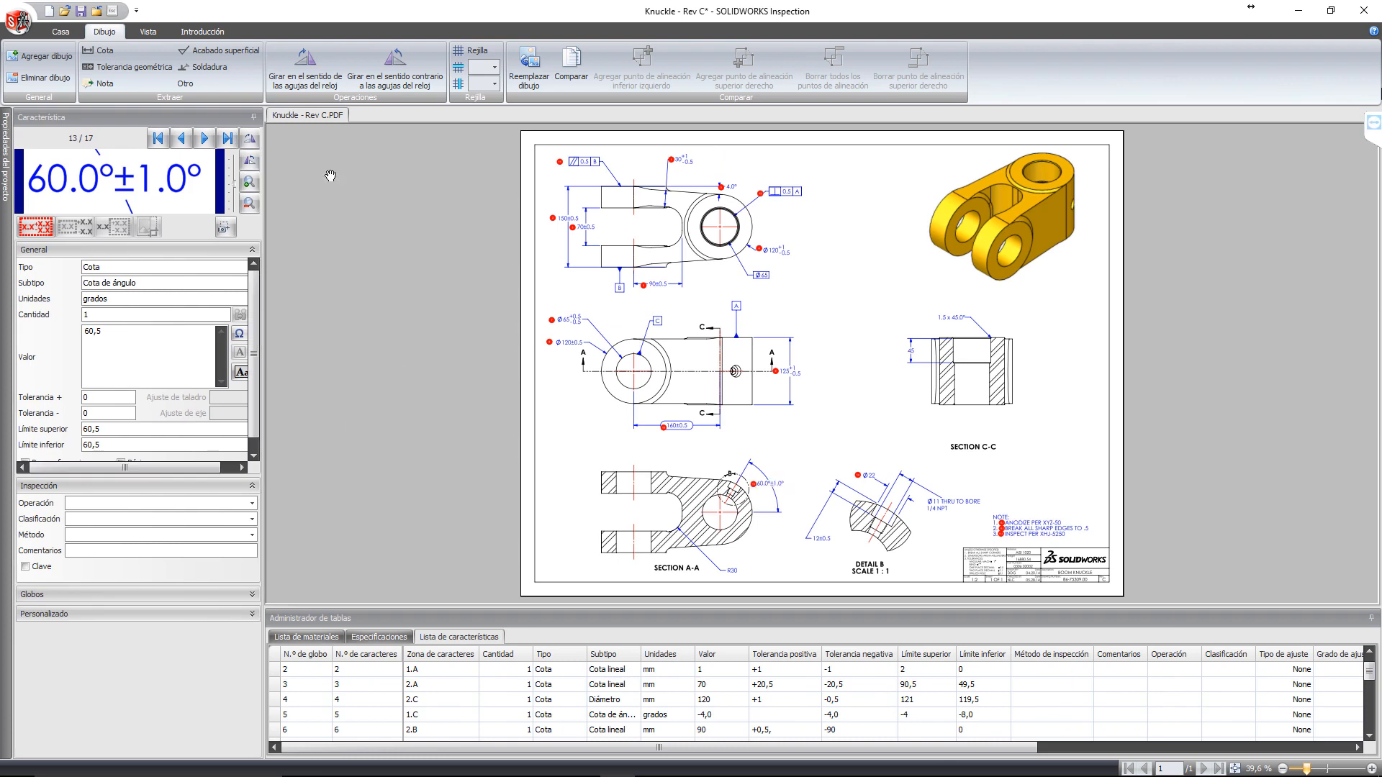
pyautogui.click(147, 30)
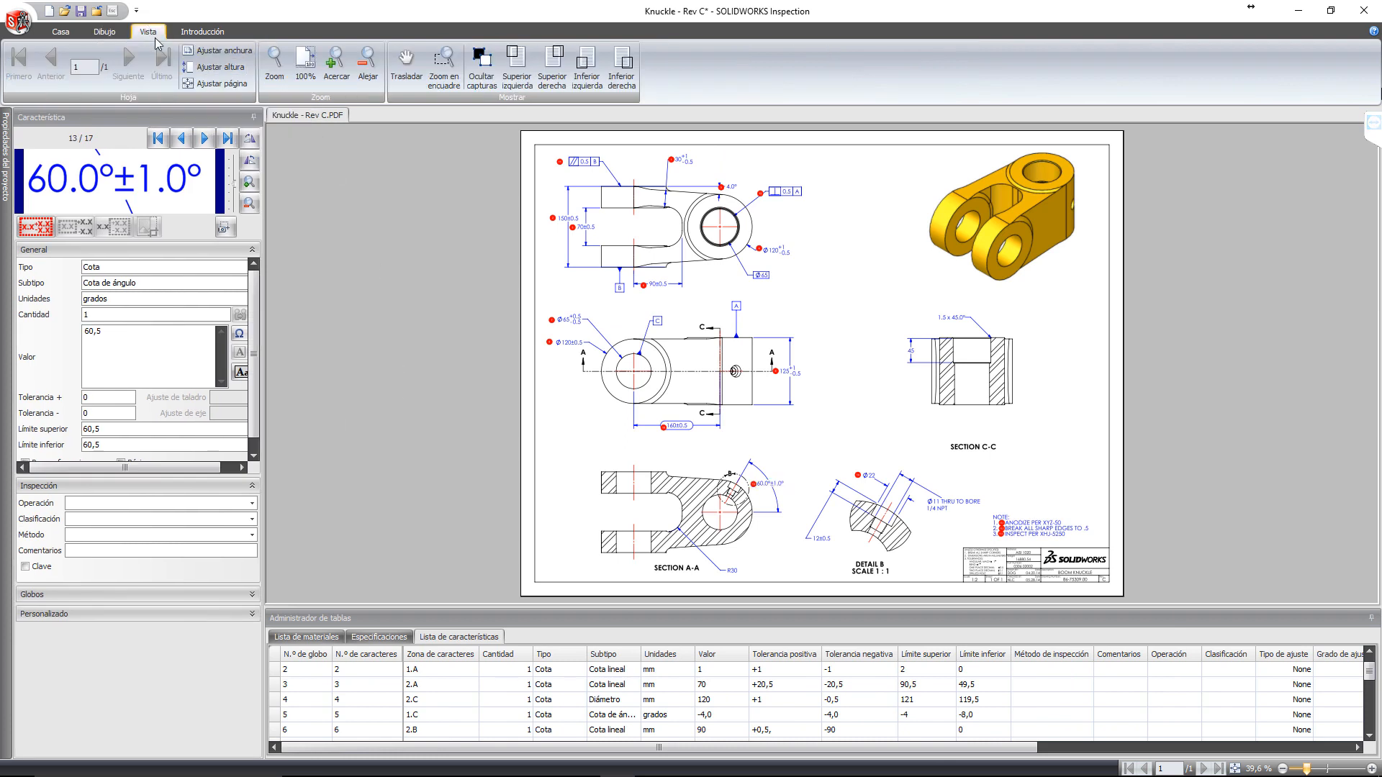
pyautogui.click(492, 82)
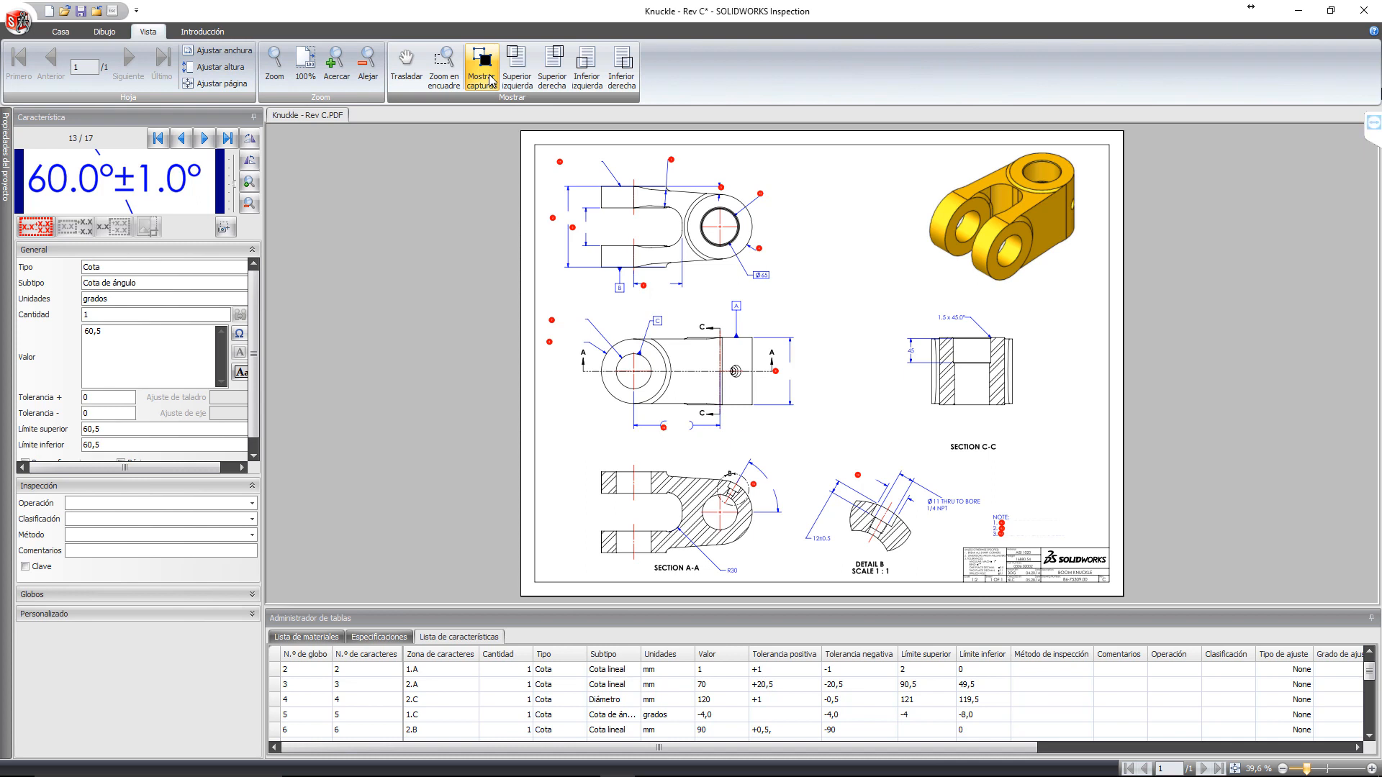
# Step: Show the captured callouts again and load Knuckle - Rev D as the replacement drawing, comparing it with the existing one first
pyautogui.click(493, 80)
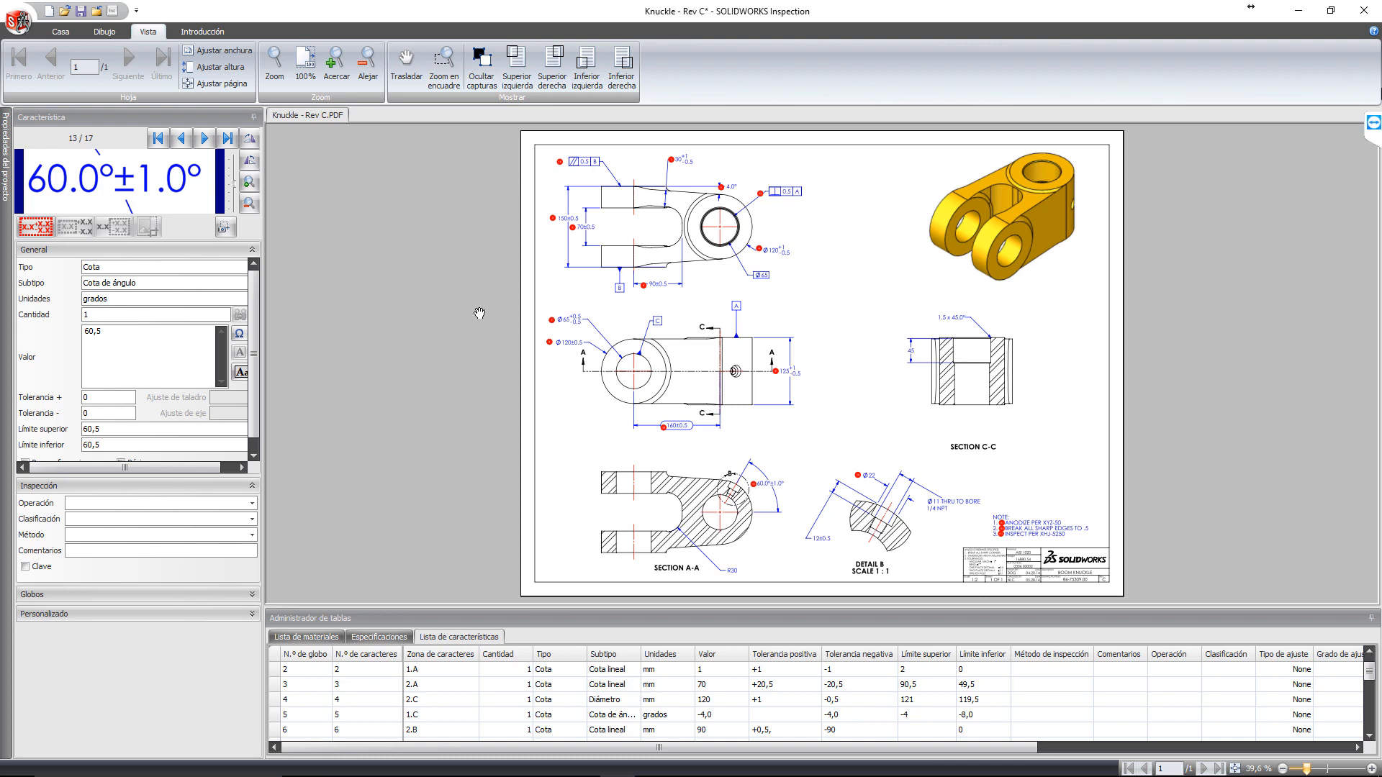
pyautogui.click(104, 31)
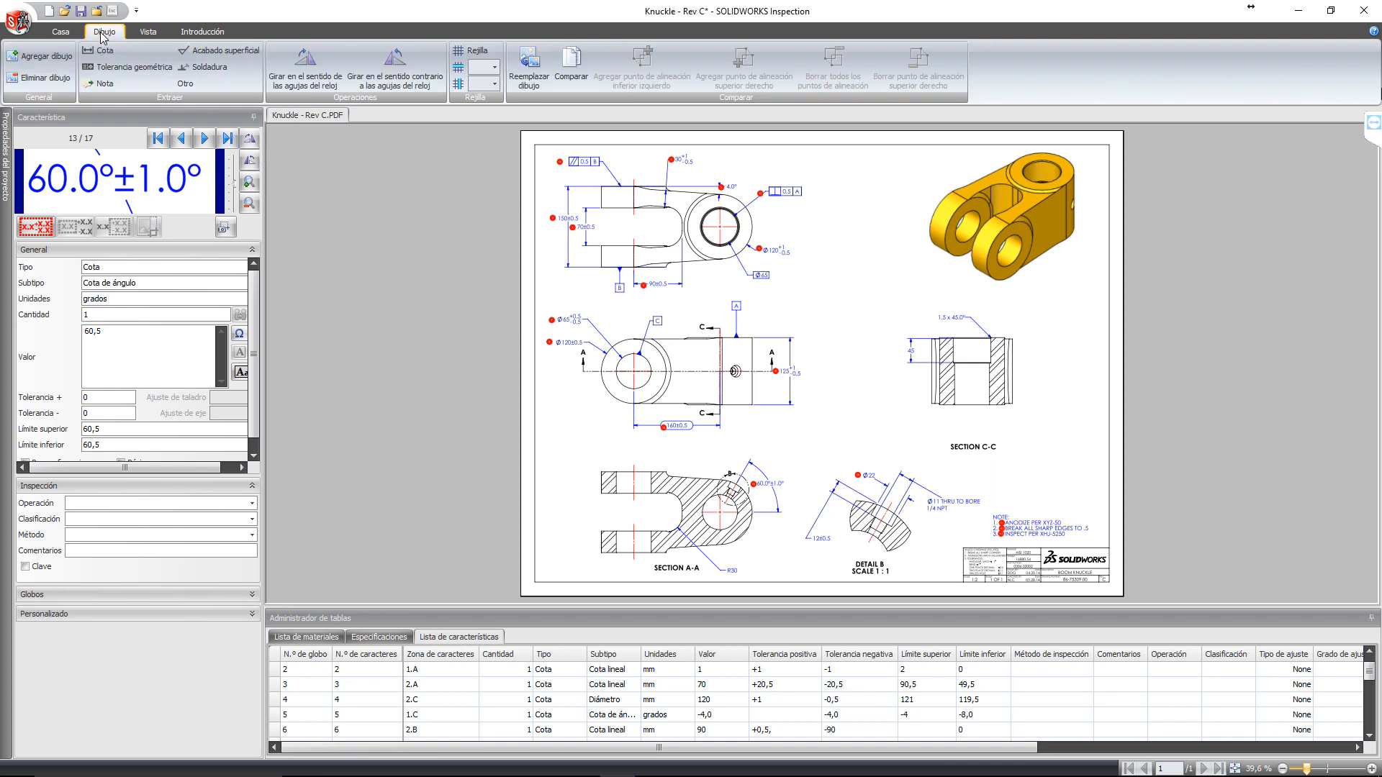
pyautogui.click(527, 72)
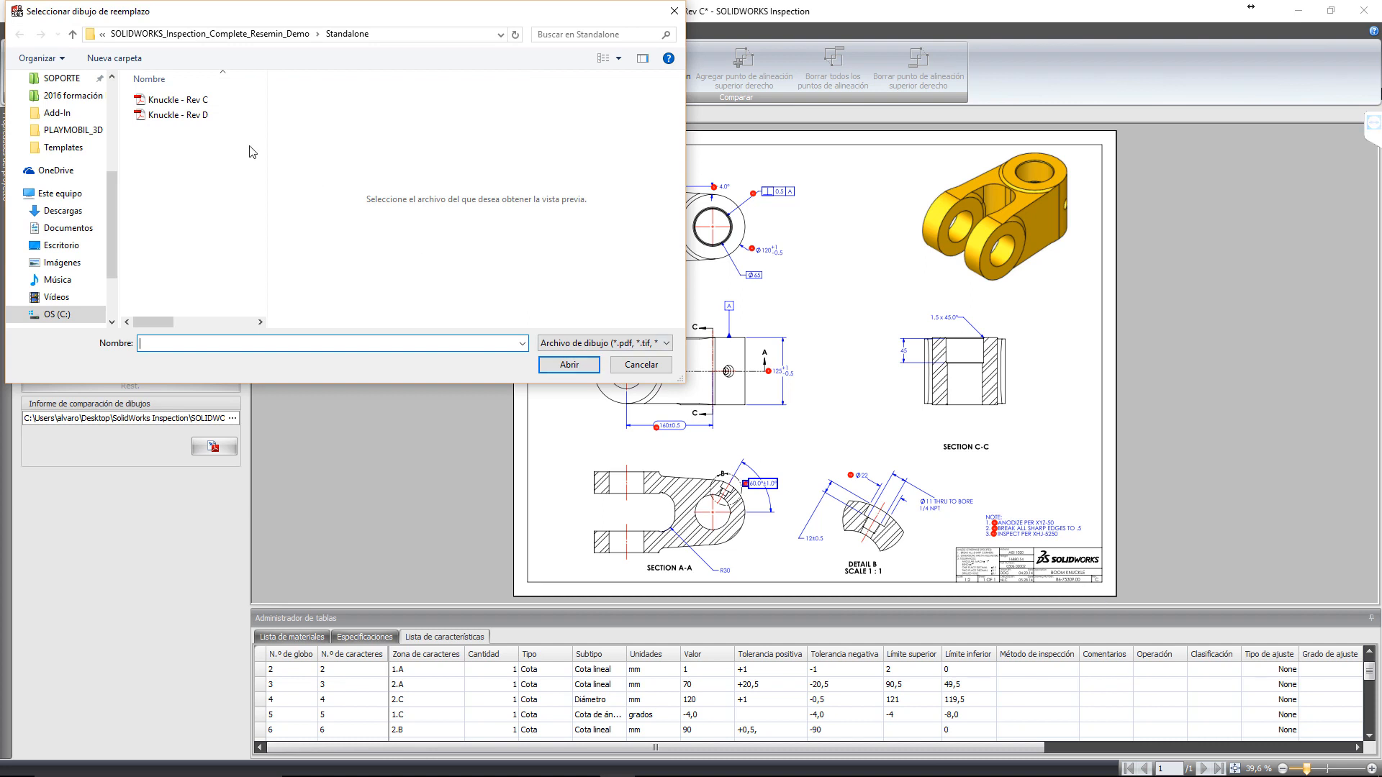
pyautogui.click(193, 121)
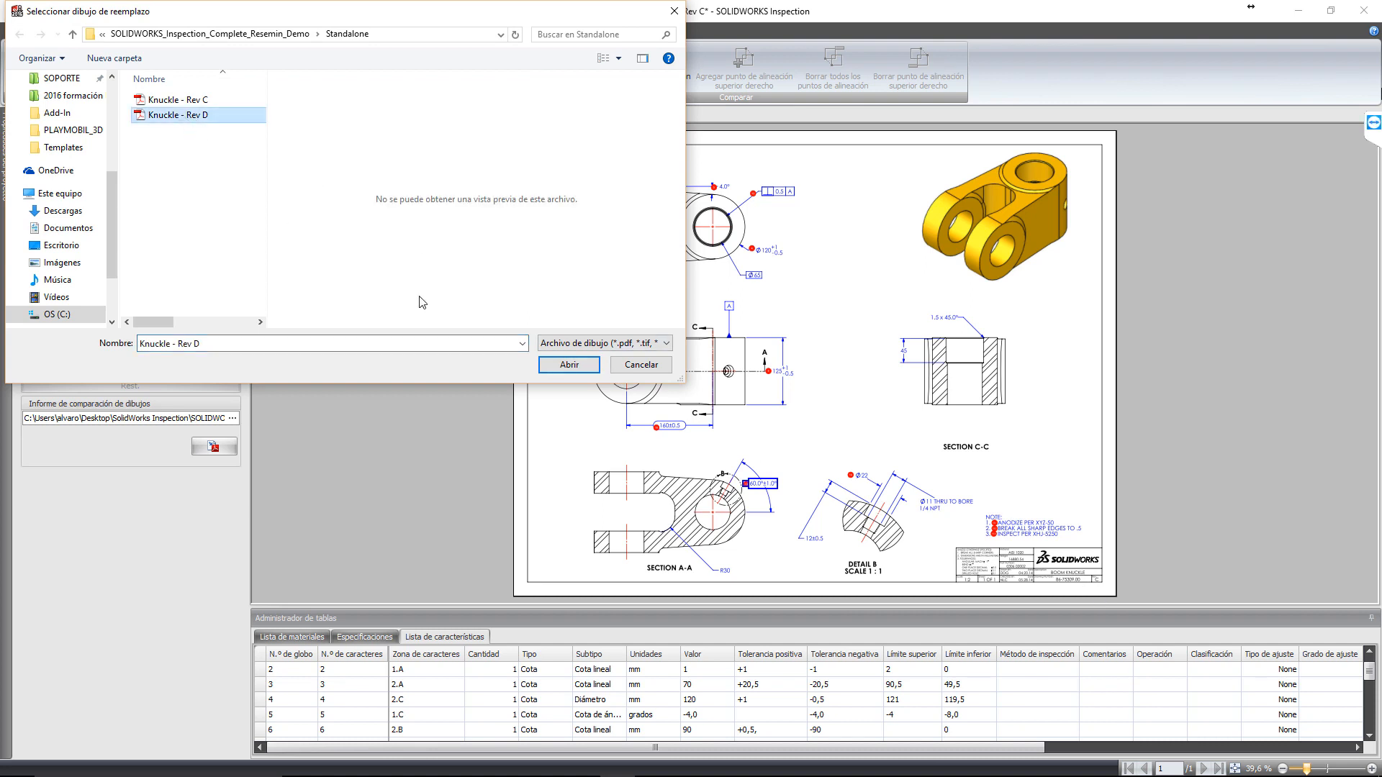
pyautogui.click(579, 367)
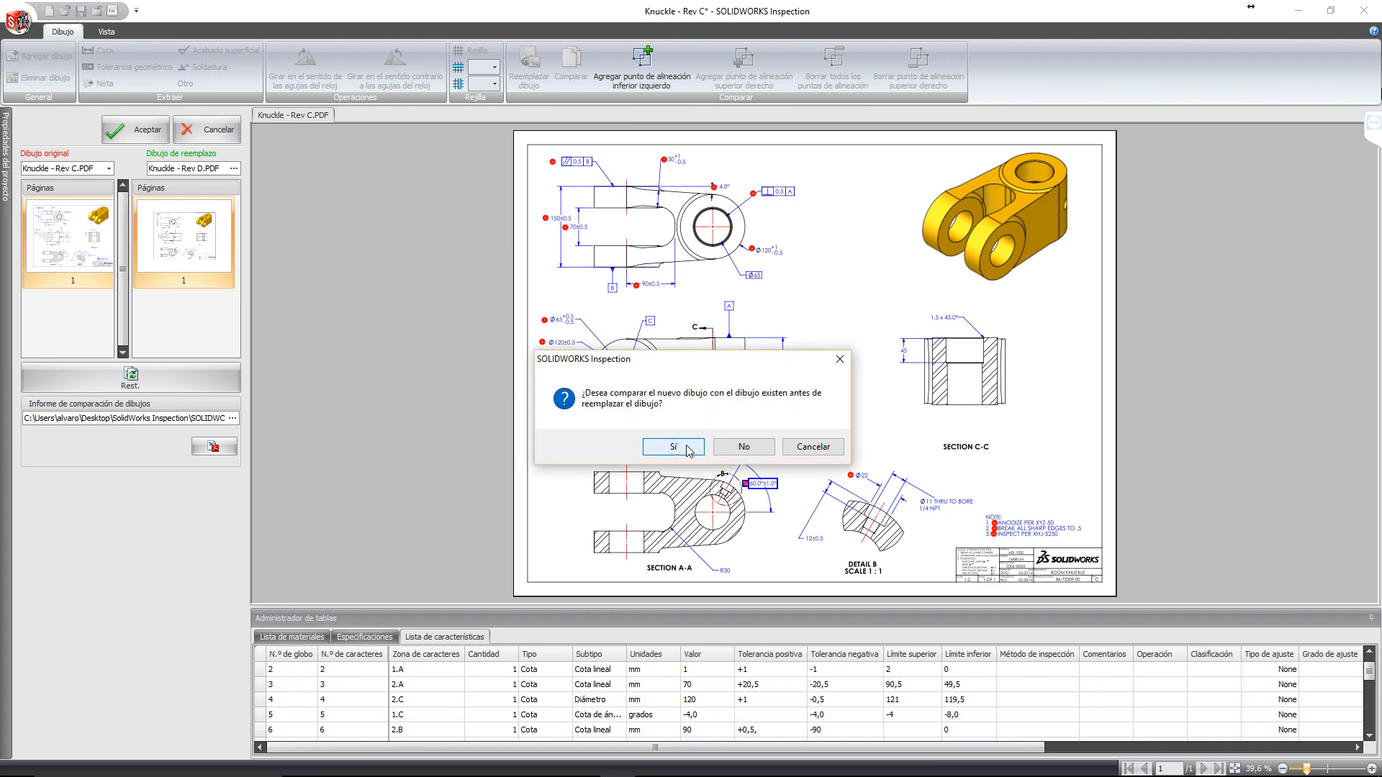
pyautogui.click(673, 448)
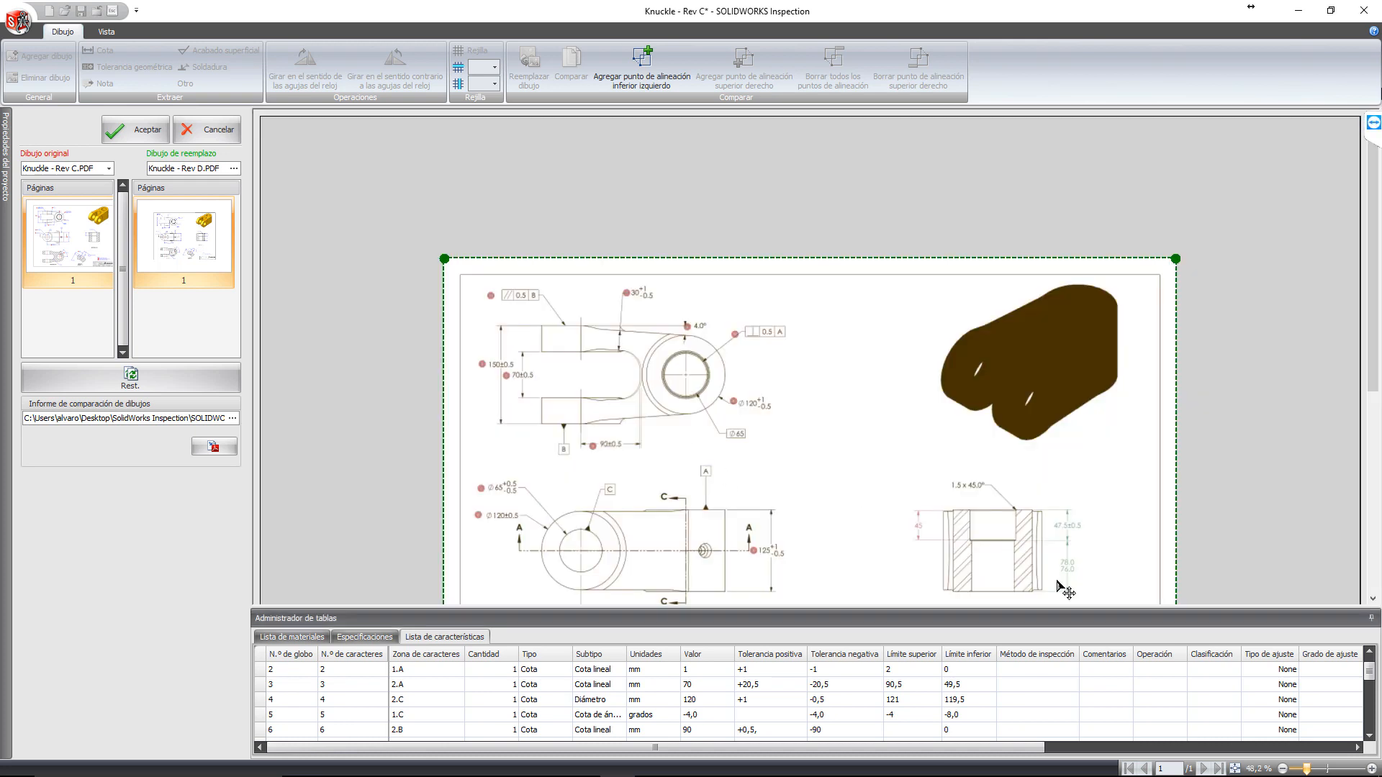
# Step: Check the revision differences around Section C-C in the overlay and accept the replacement with Knuckle - Rev D
pyautogui.click(1238, 766)
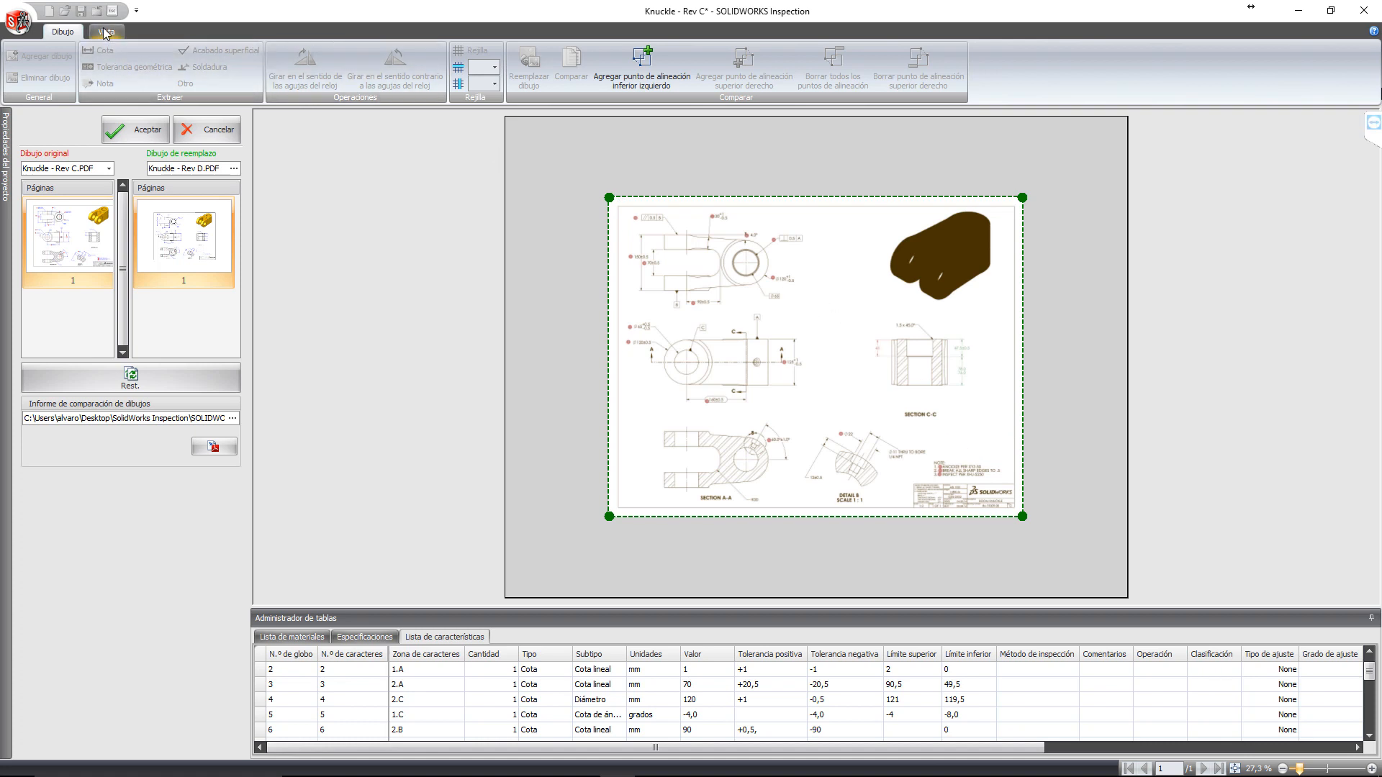
pyautogui.click(106, 32)
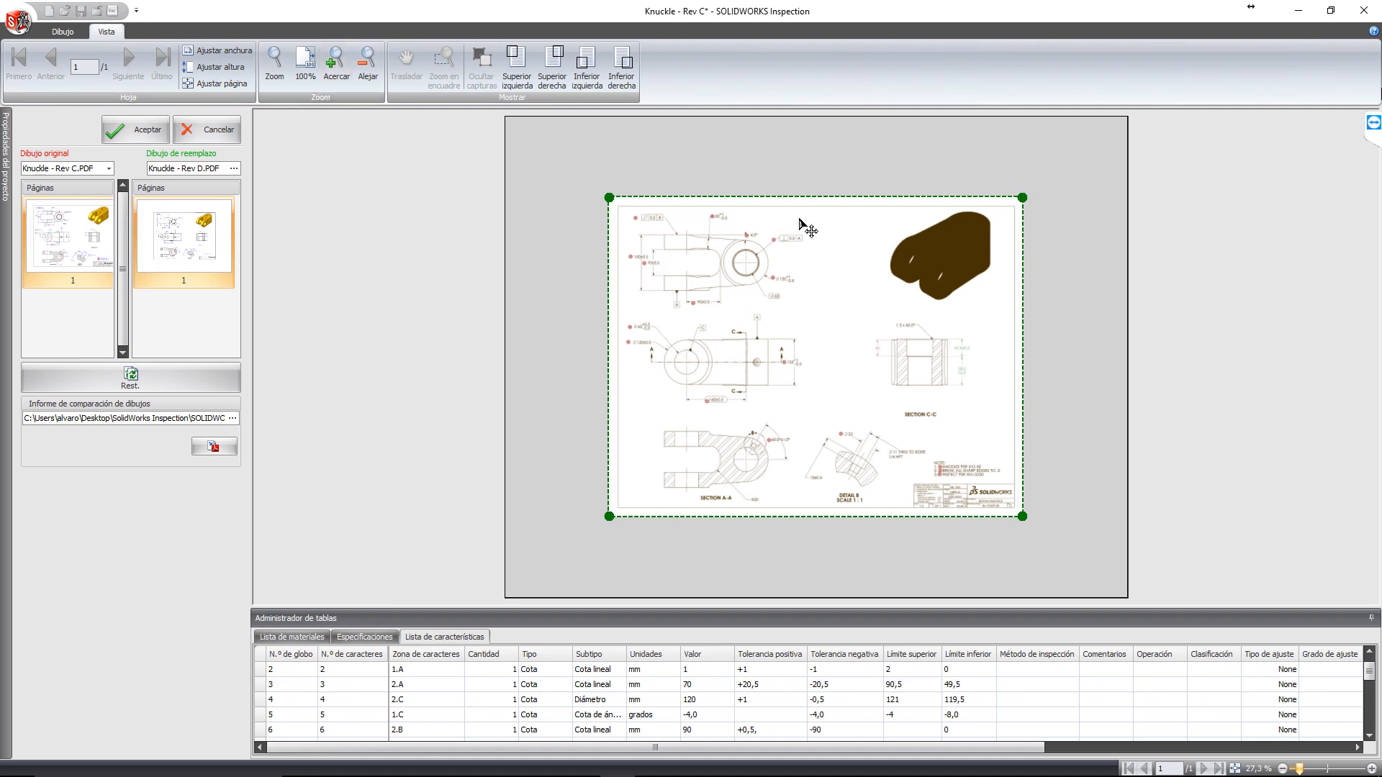
pyautogui.scroll(1, 986, 275)
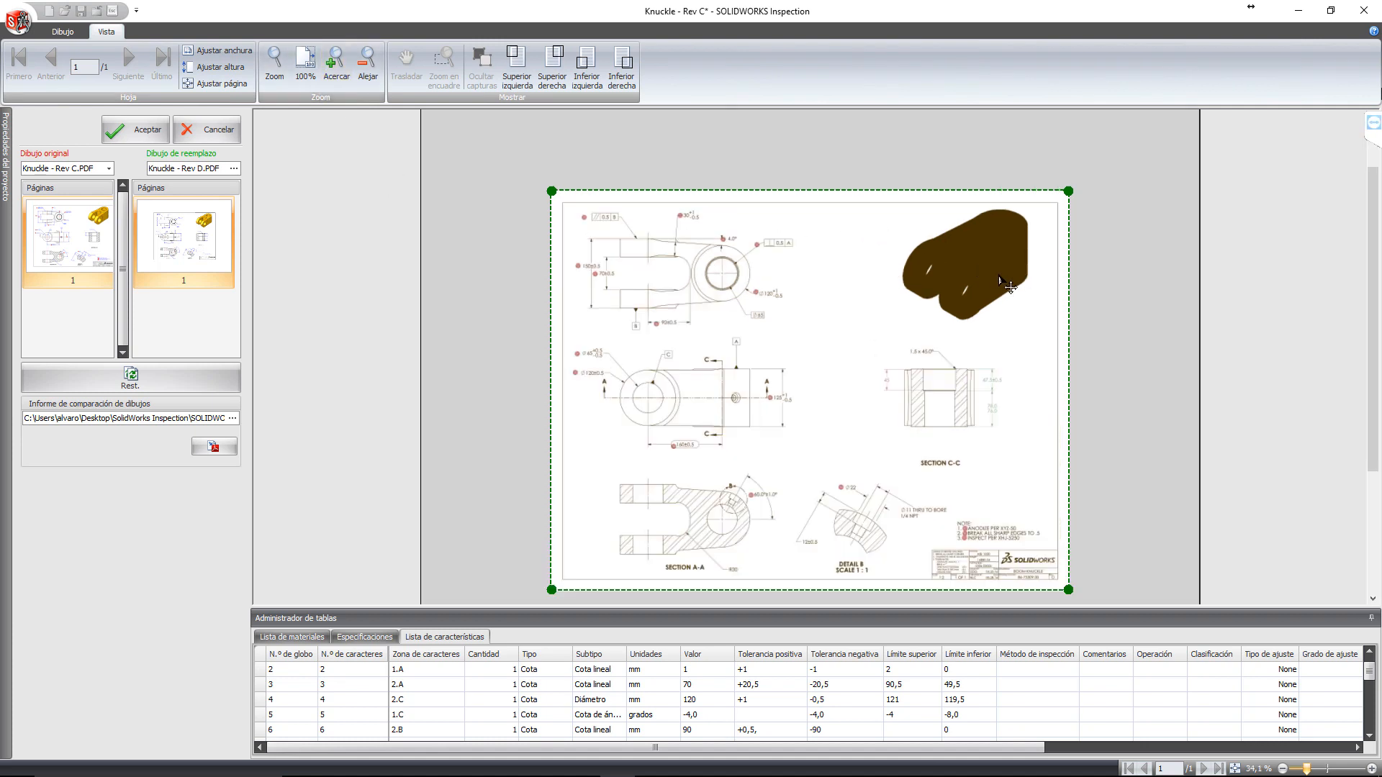
pyautogui.scroll(1, 1008, 277)
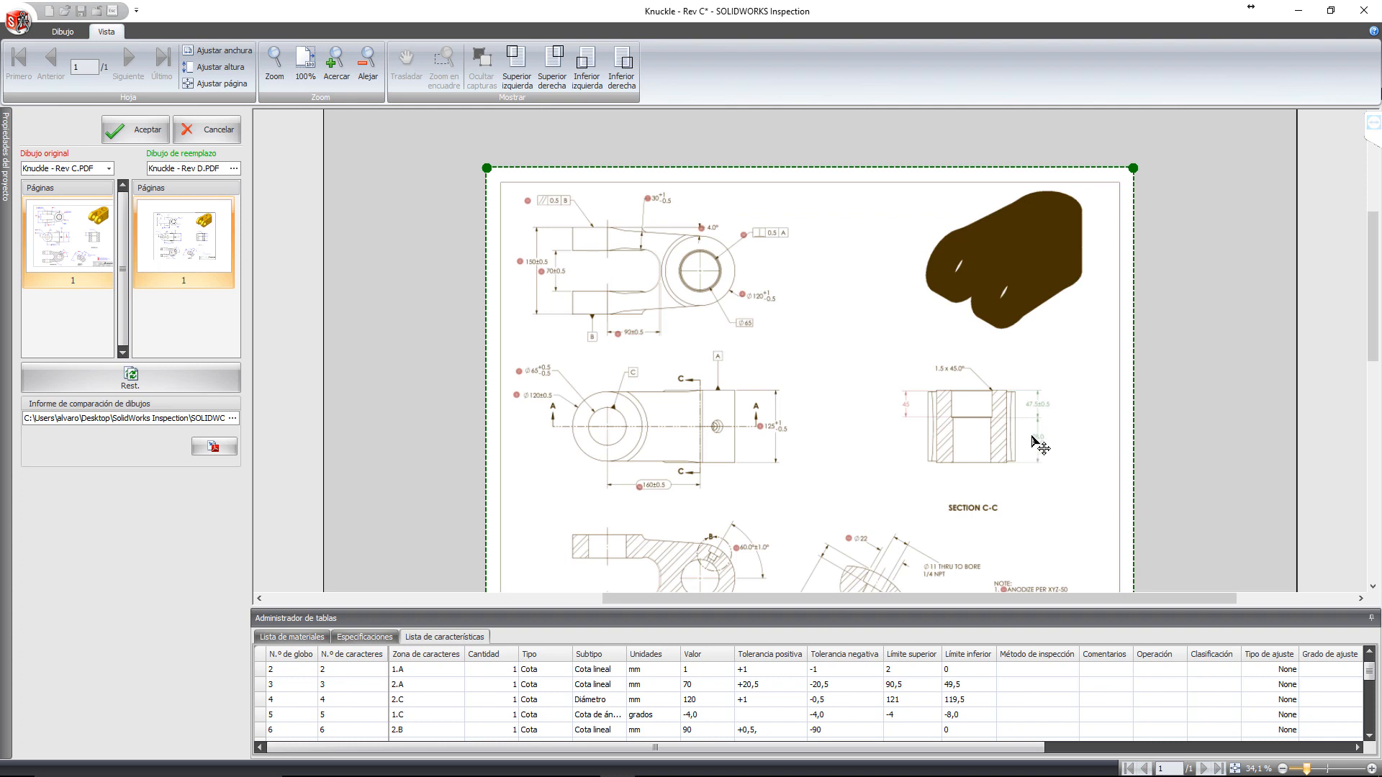
pyautogui.scroll(4, 1036, 432)
pyautogui.scroll(1, 1046, 495)
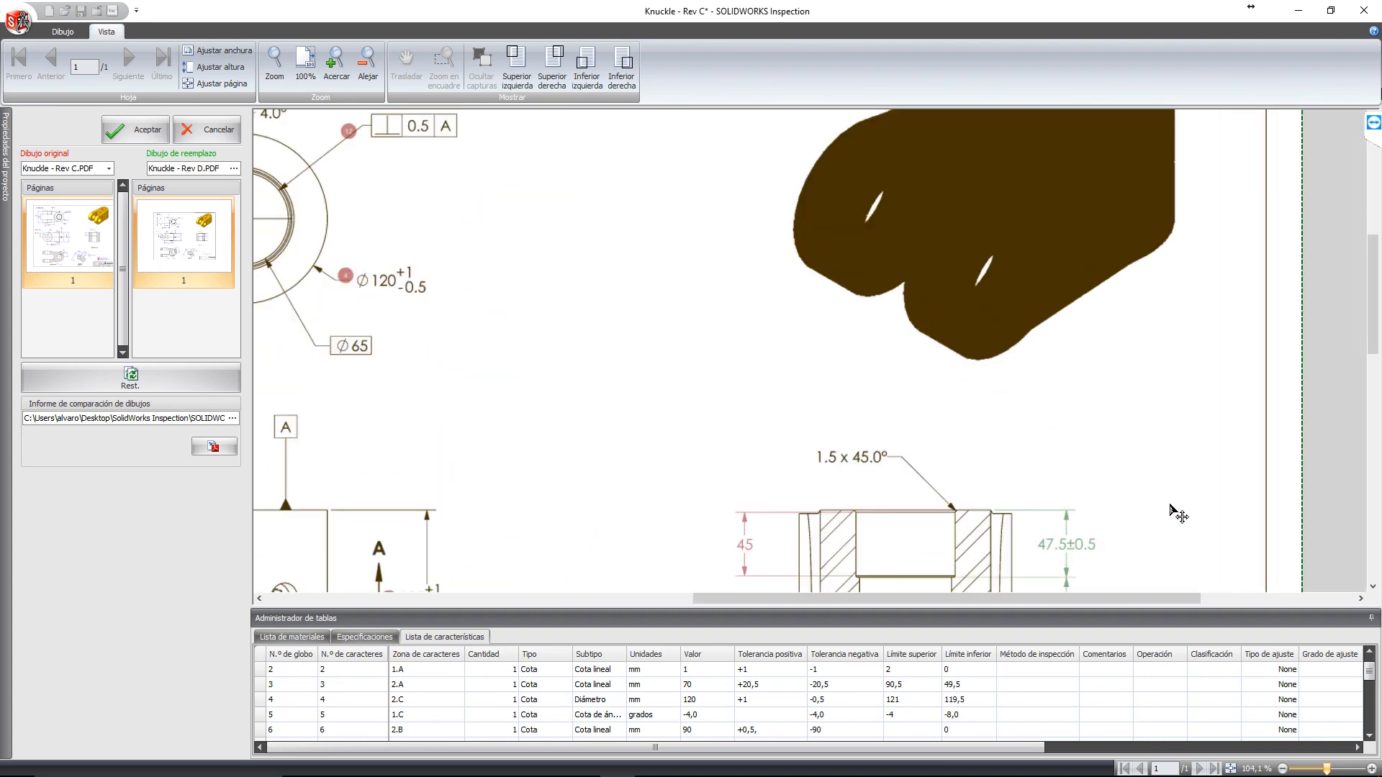
pyautogui.moveTo(1373, 340); pyautogui.dragTo(1373, 395)
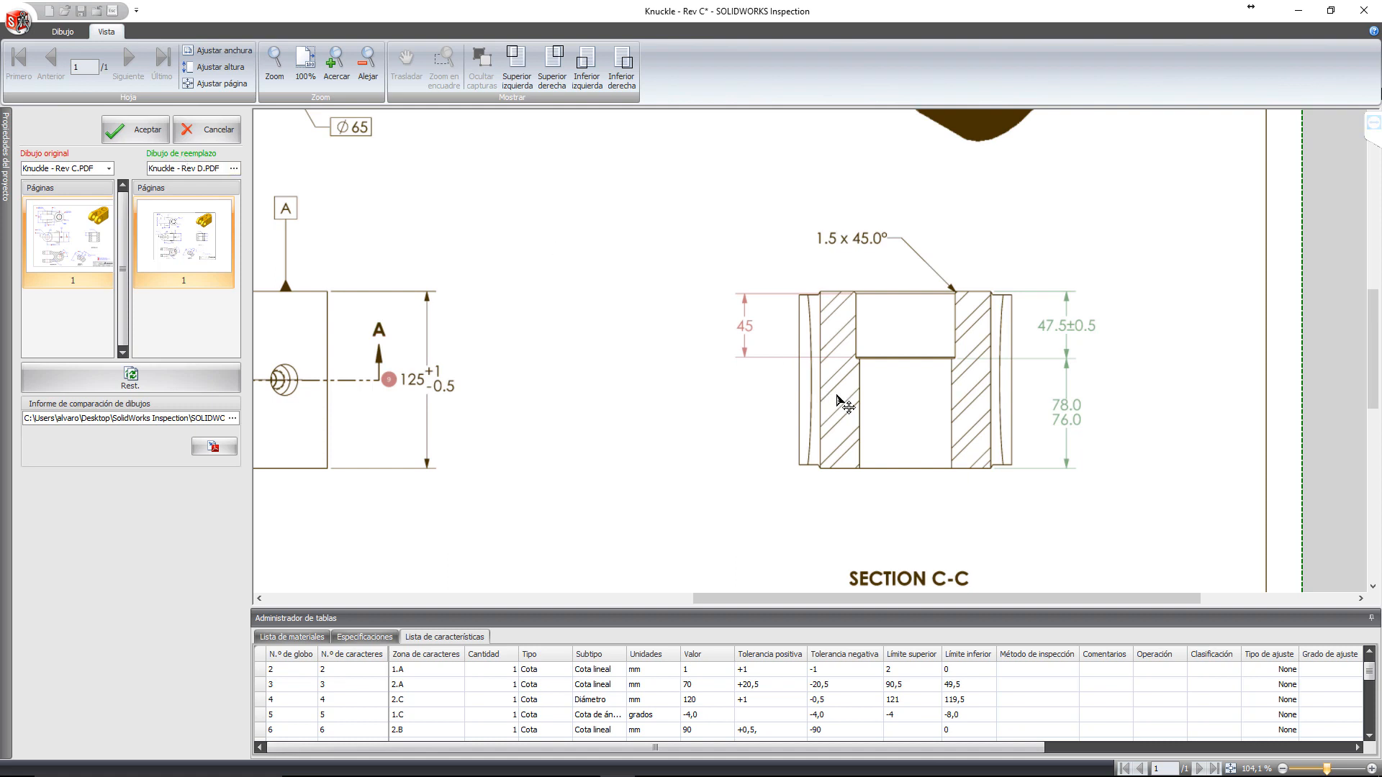
pyautogui.click(148, 129)
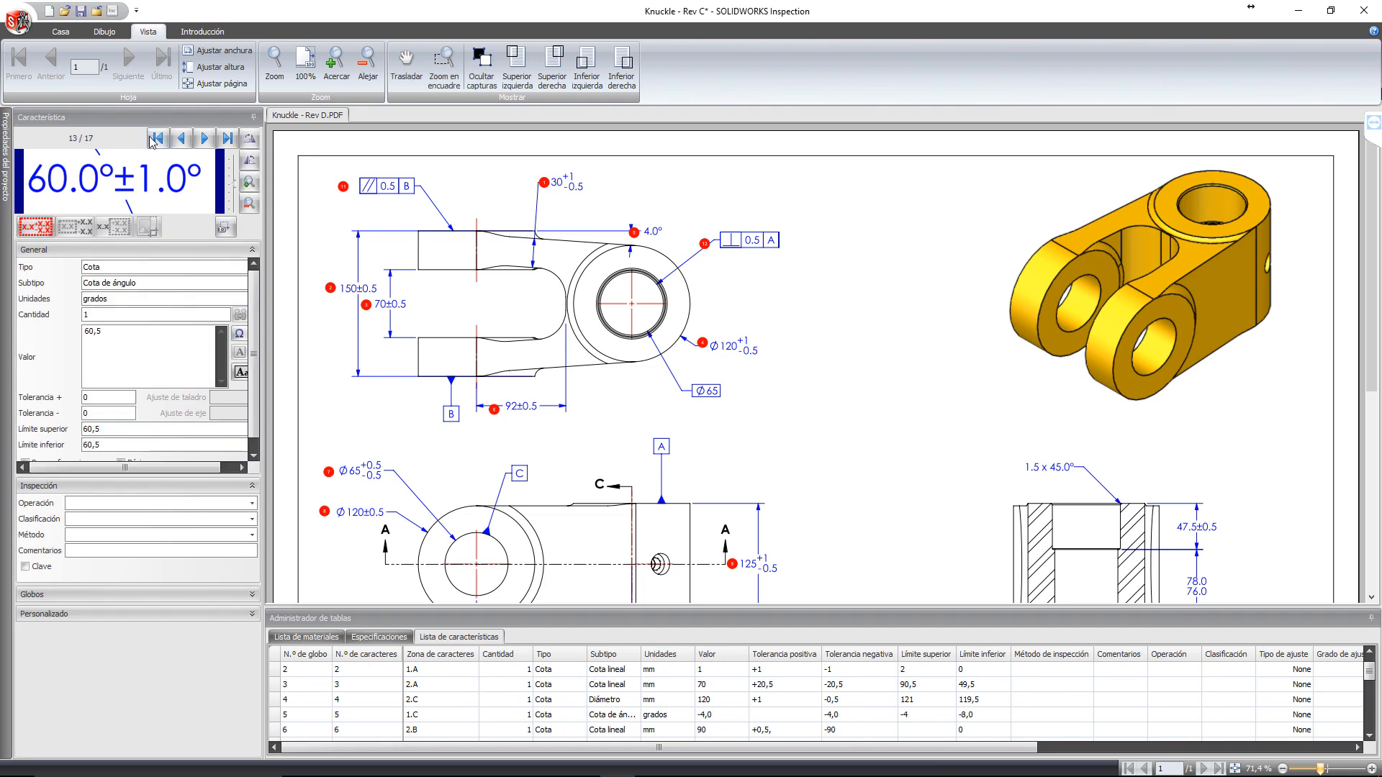
# Step: Extract the 47.5±0.5 and 78.0/76.0 dimensions of Section C-C as new characteristics
pyautogui.scroll(-3, 1039, 487)
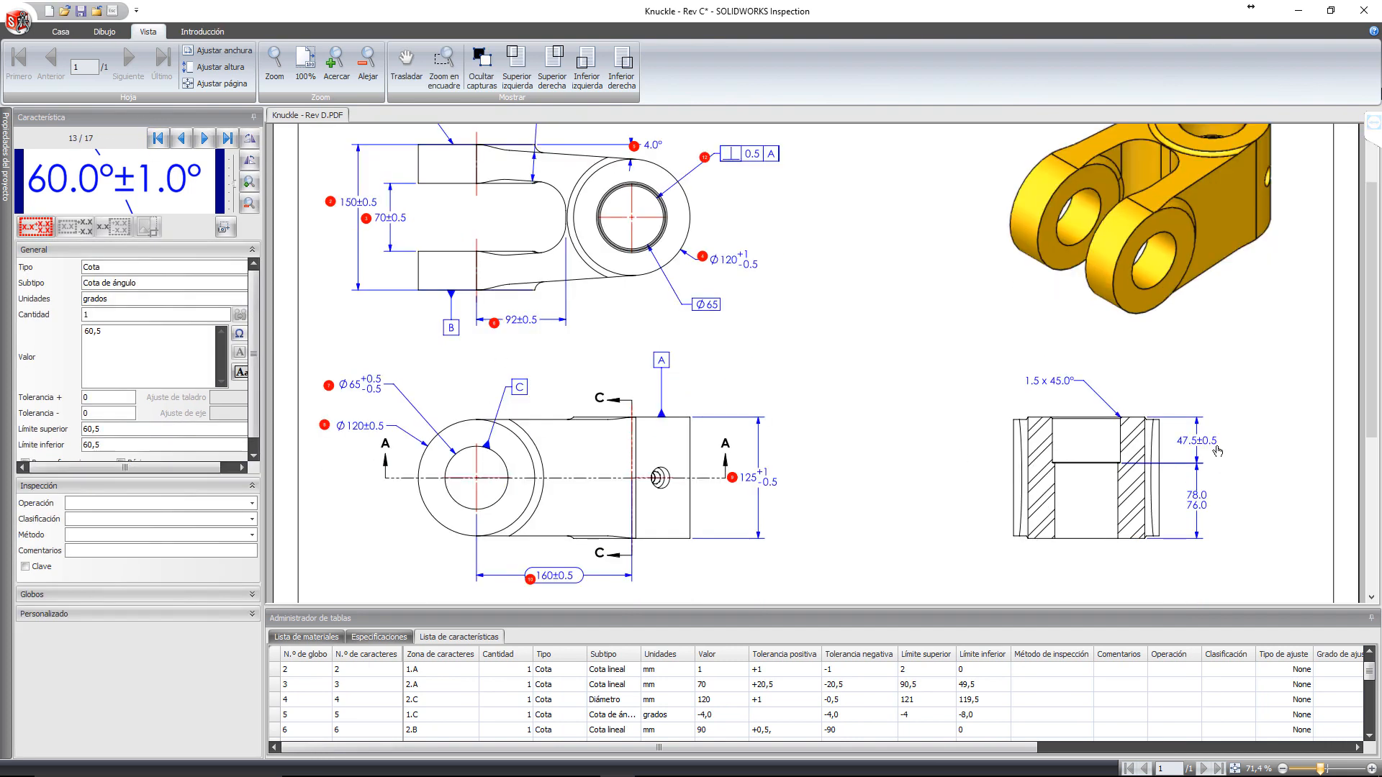
pyautogui.click(104, 32)
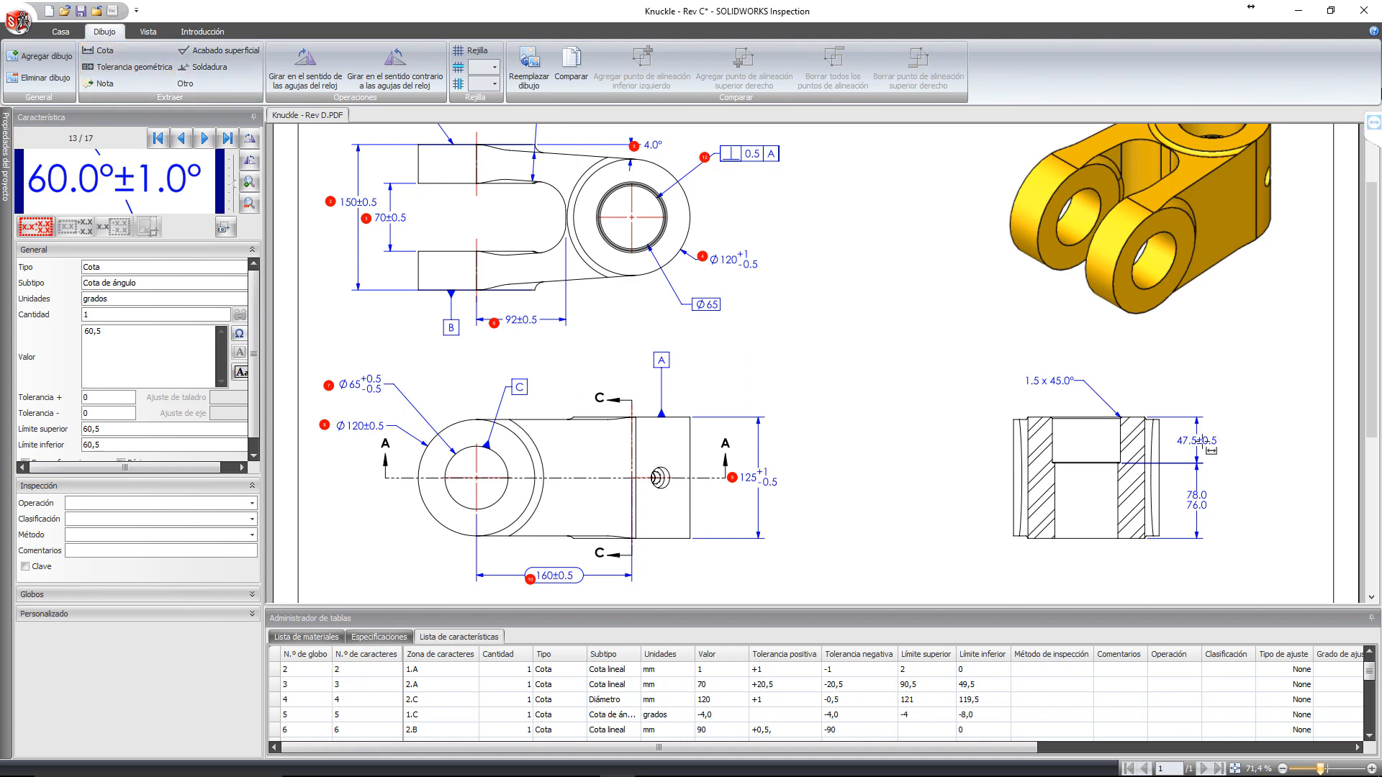
pyautogui.moveTo(1172, 433); pyautogui.dragTo(1233, 461)
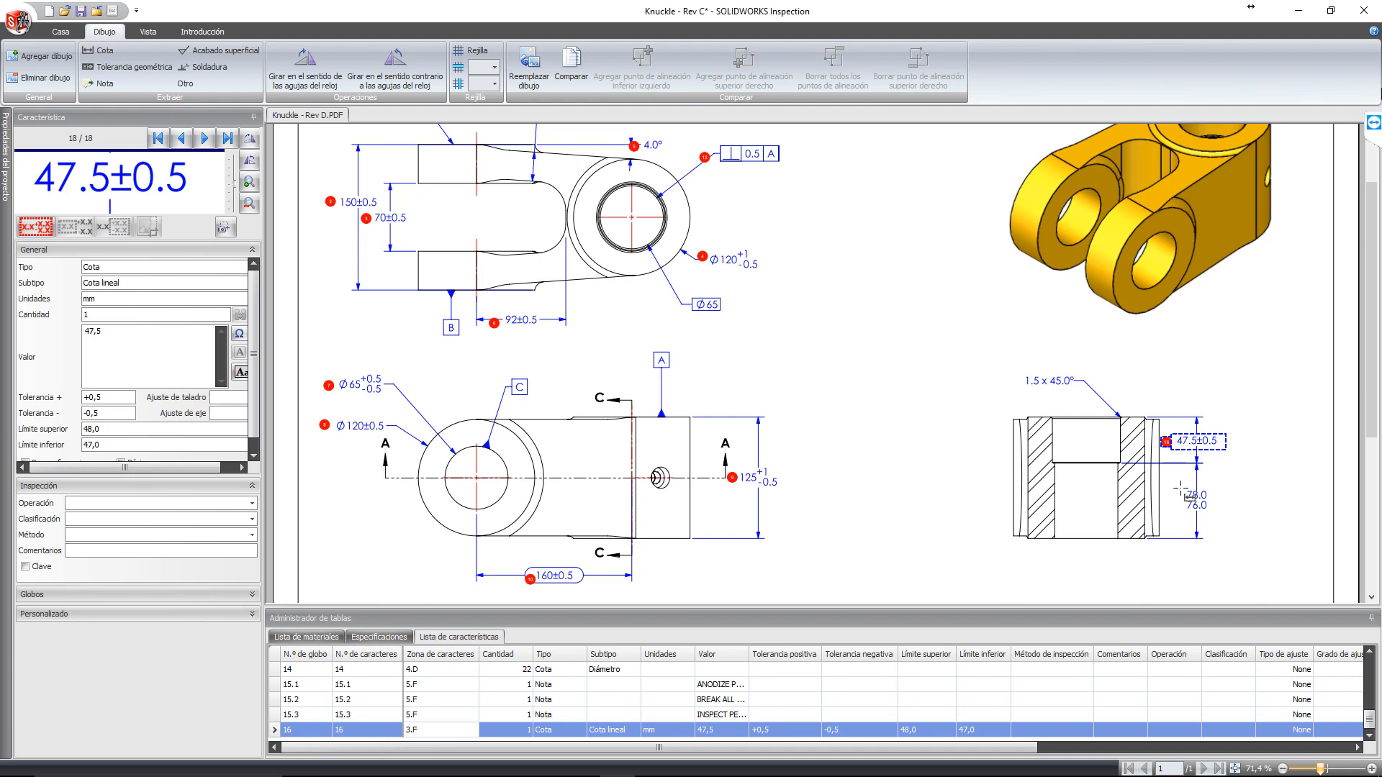
pyautogui.moveTo(1181, 489); pyautogui.dragTo(1219, 511)
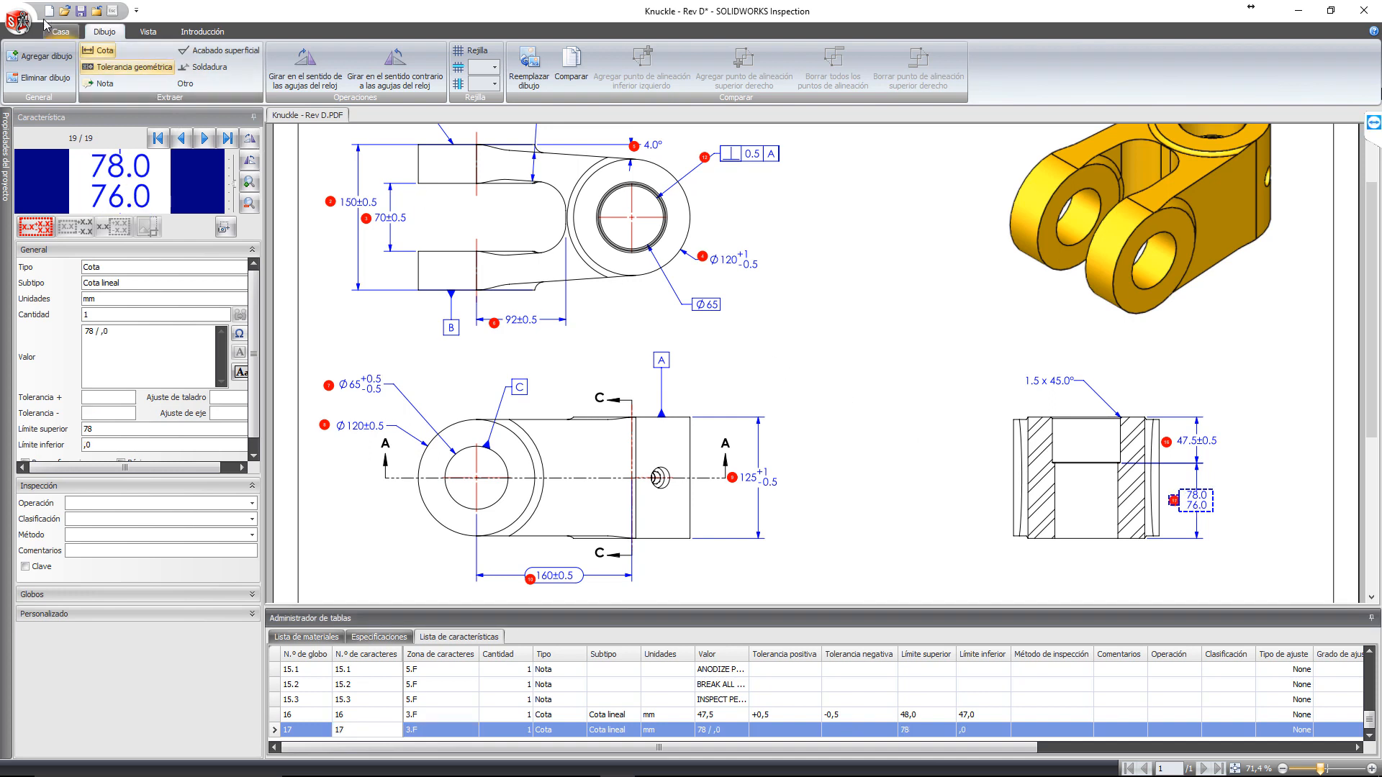
# Step: Enable the add-in for measurement entry and CMM data import in the application options
pyautogui.click(19, 22)
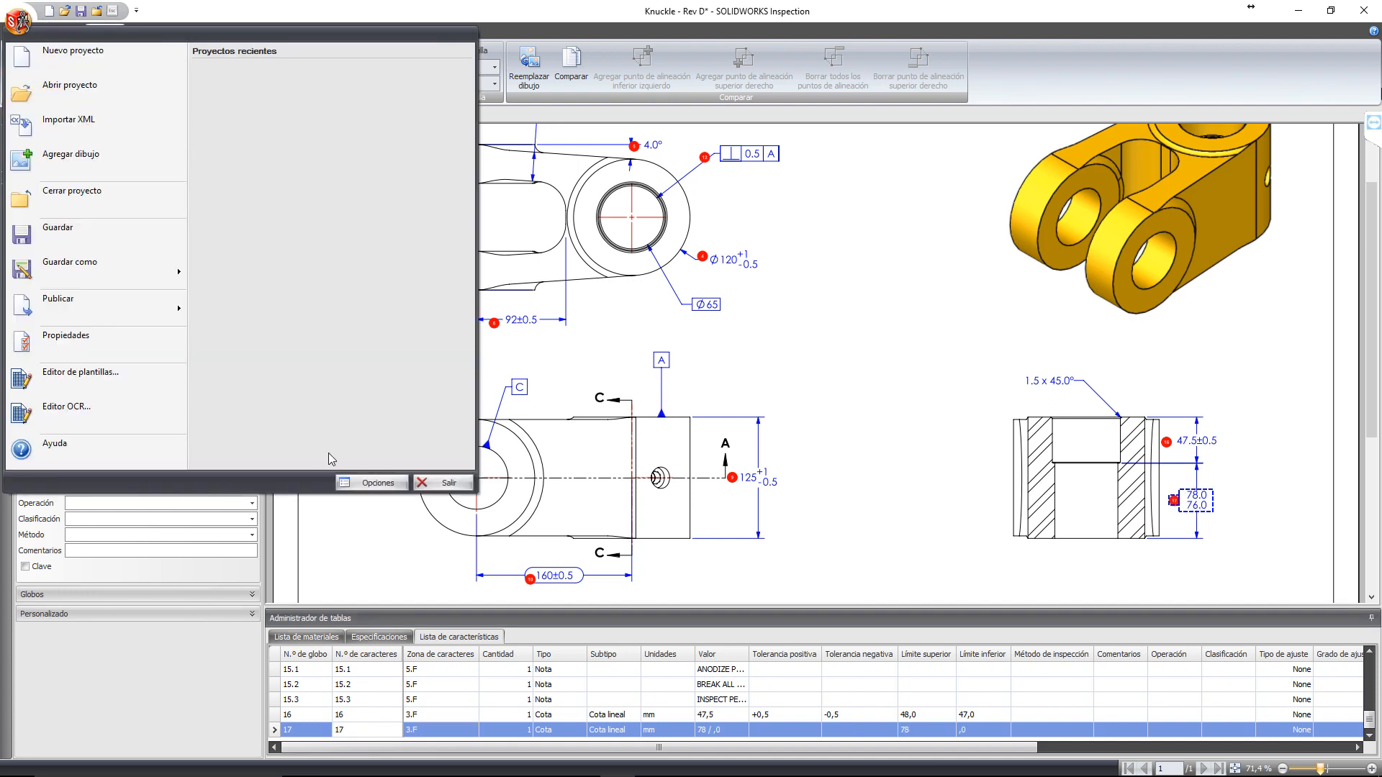
pyautogui.click(370, 483)
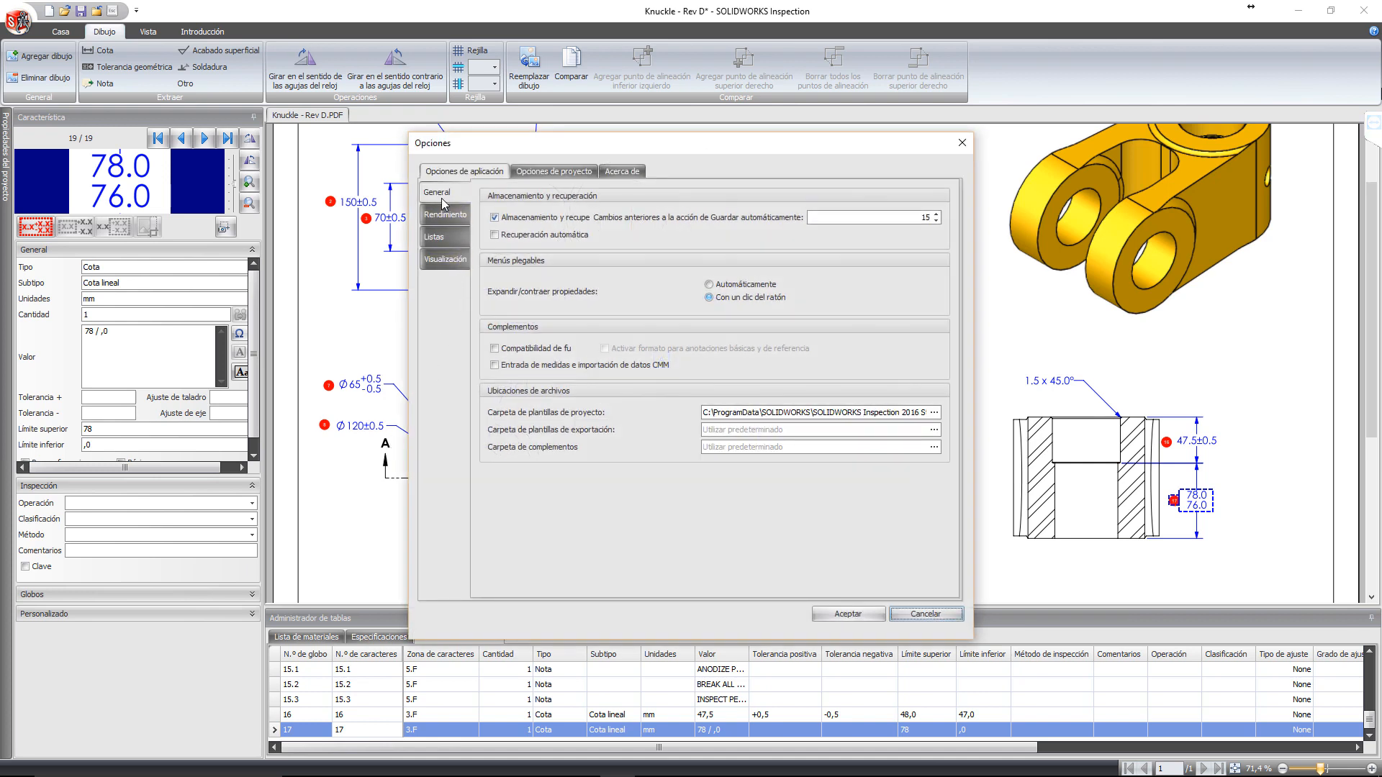
pyautogui.click(495, 365)
pyautogui.click(848, 617)
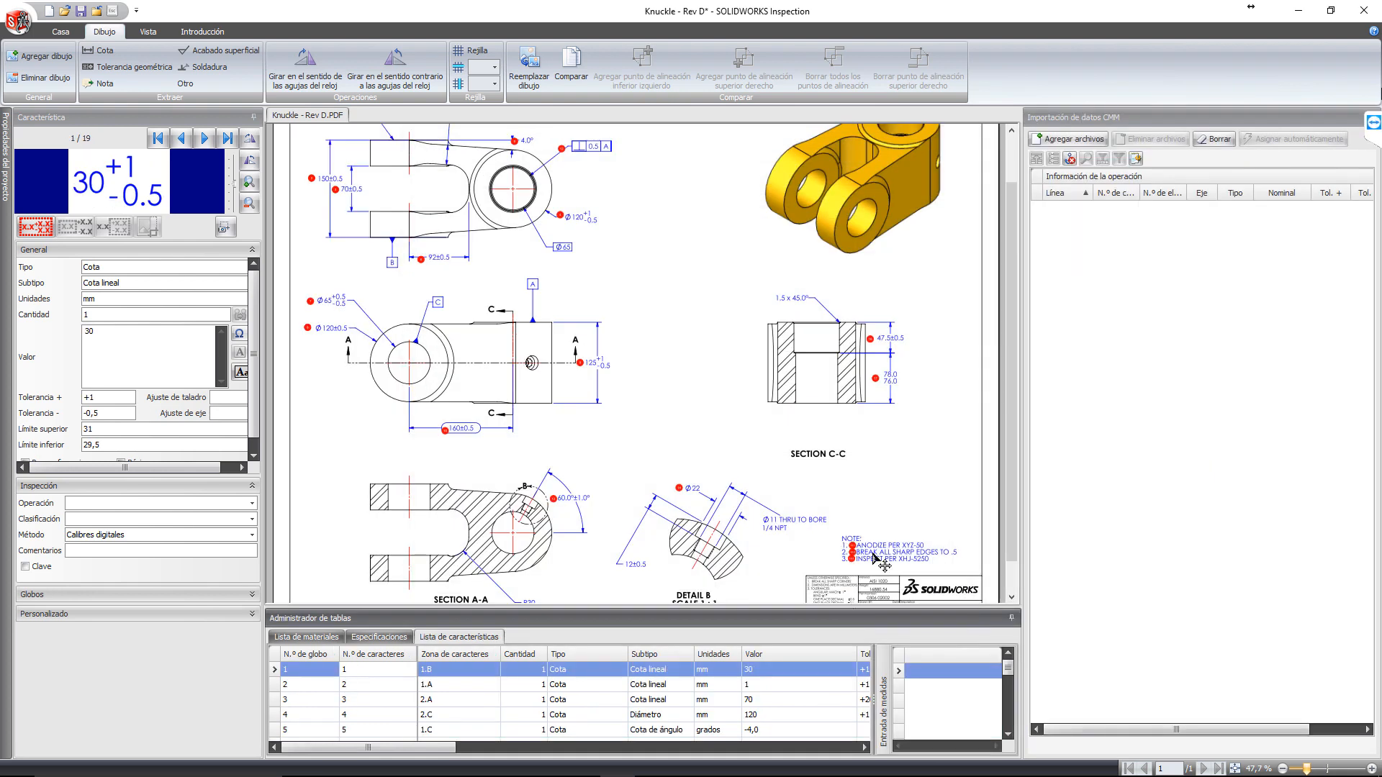
# Step: Add a measurement column and enter results 30, 1, 50, fail, -4,0 and 90 for characteristics 1 to 6
pyautogui.rightClick(923, 651)
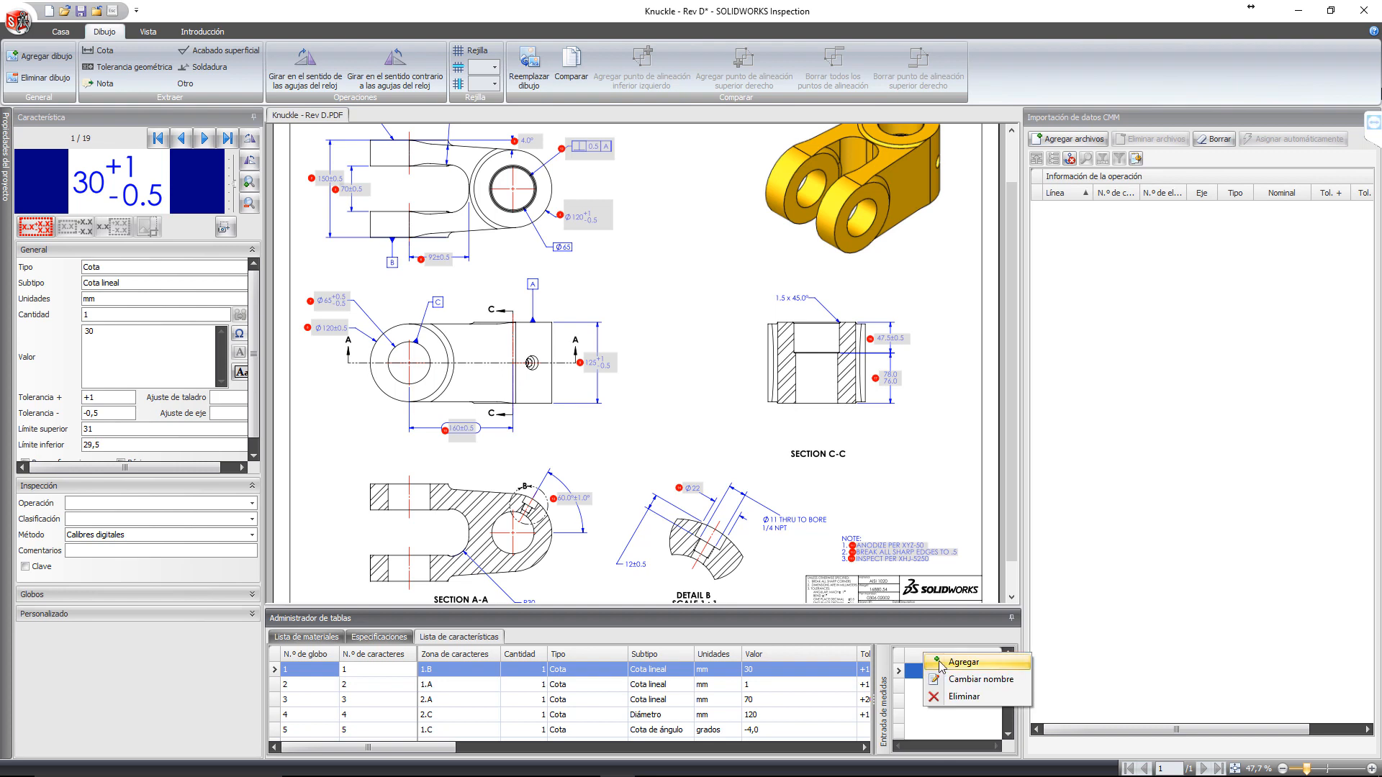
pyautogui.click(941, 664)
pyautogui.click(922, 672)
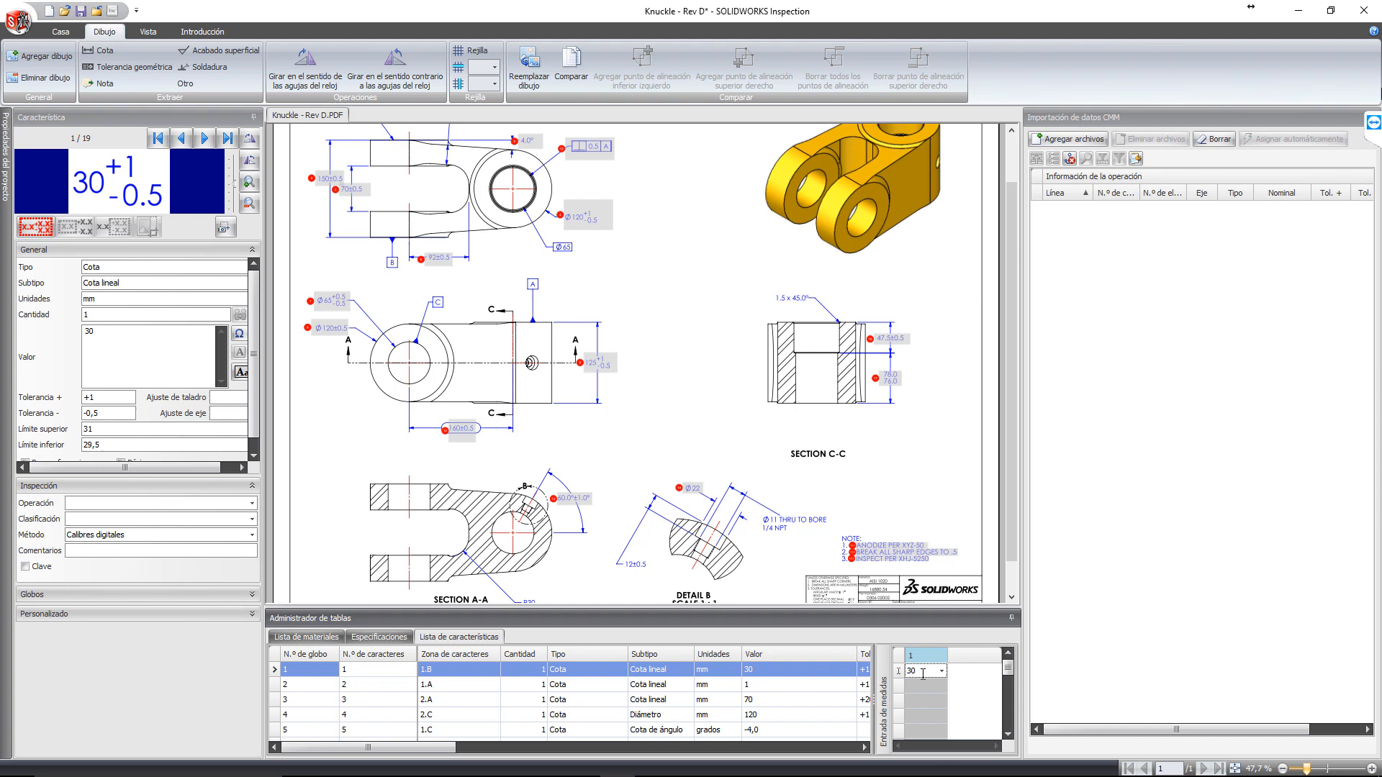
pyautogui.press('Return')
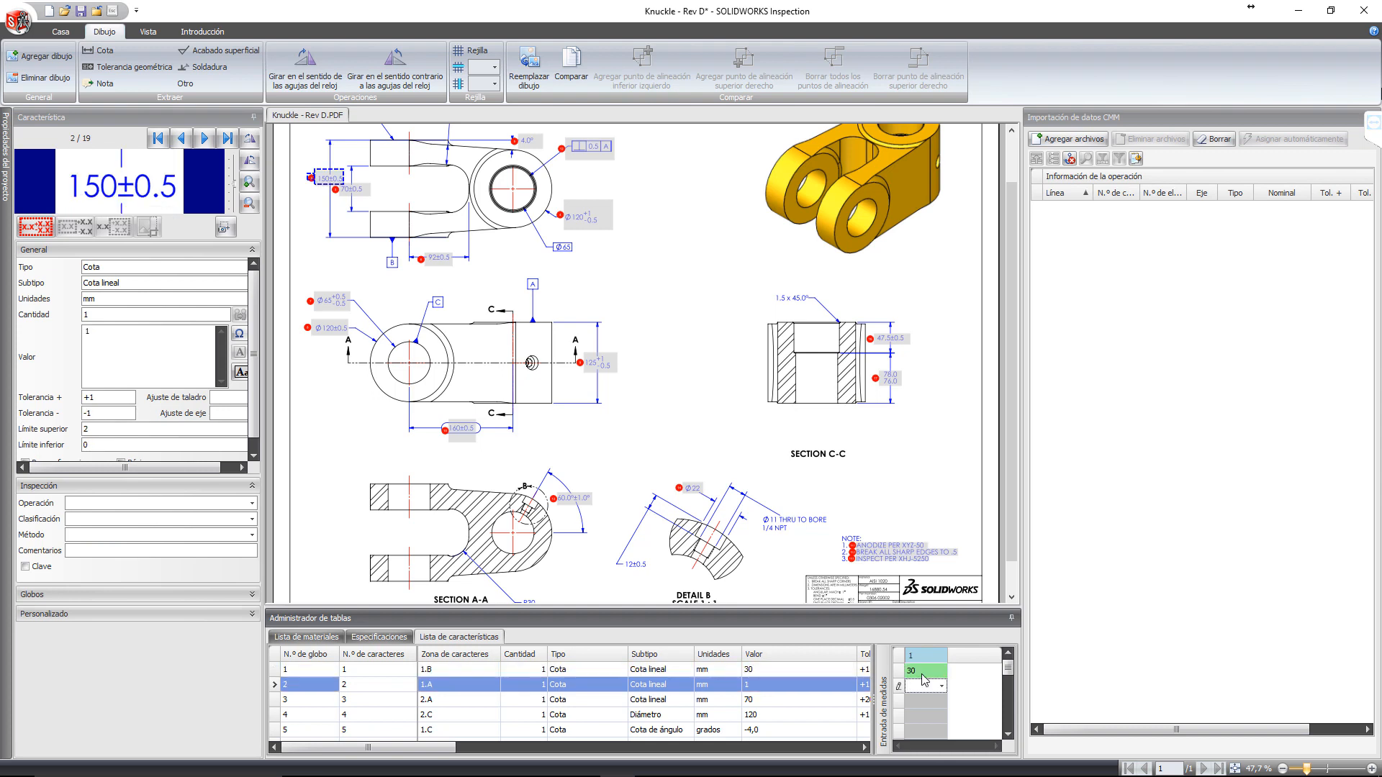
pyautogui.press('Return')
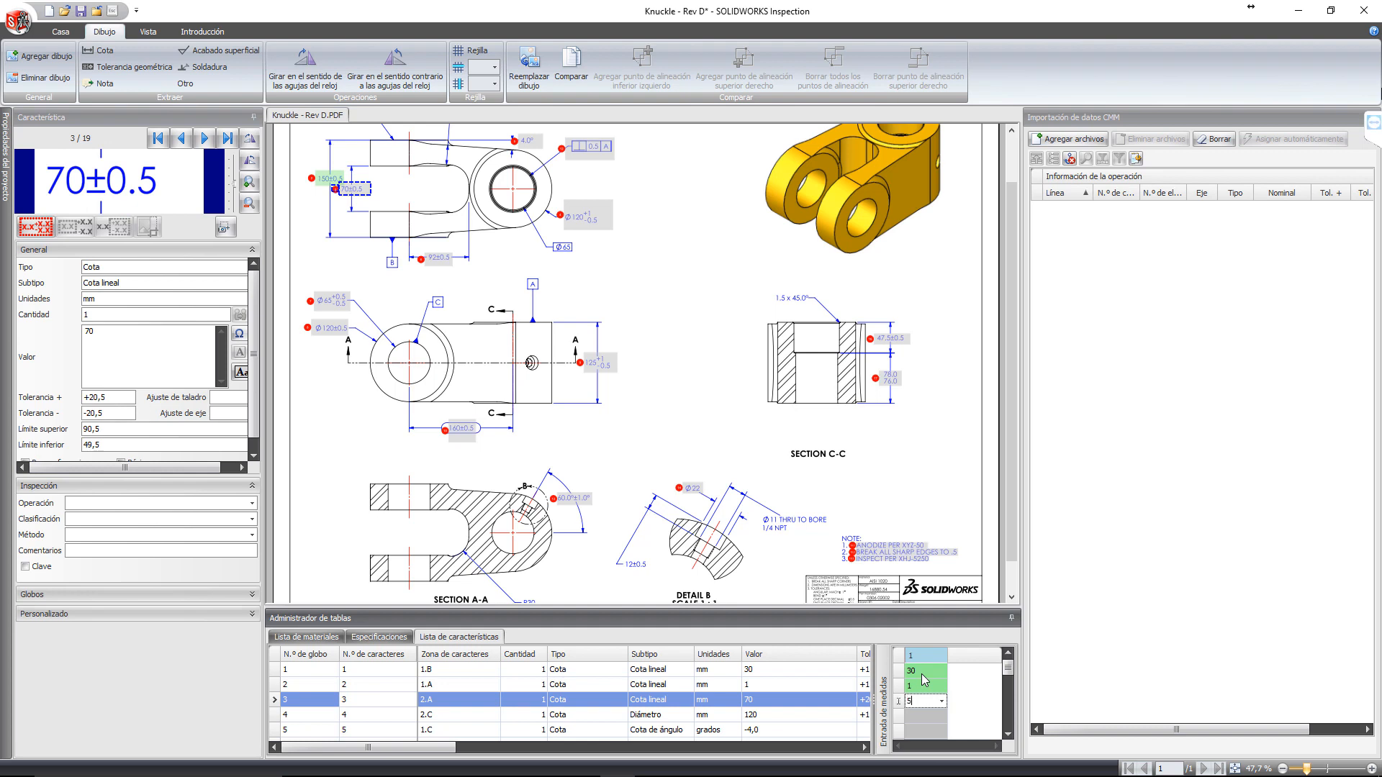
pyautogui.press('Return')
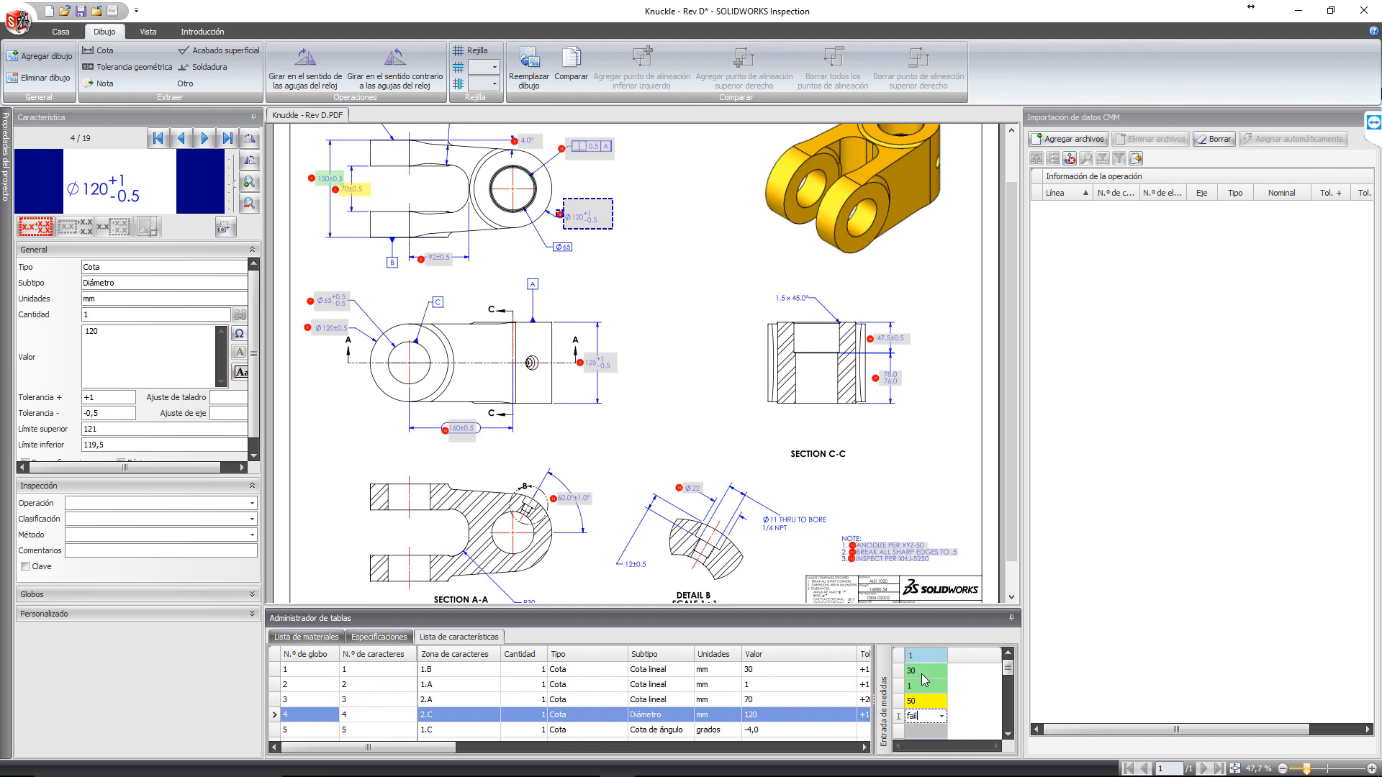
pyautogui.press('Return')
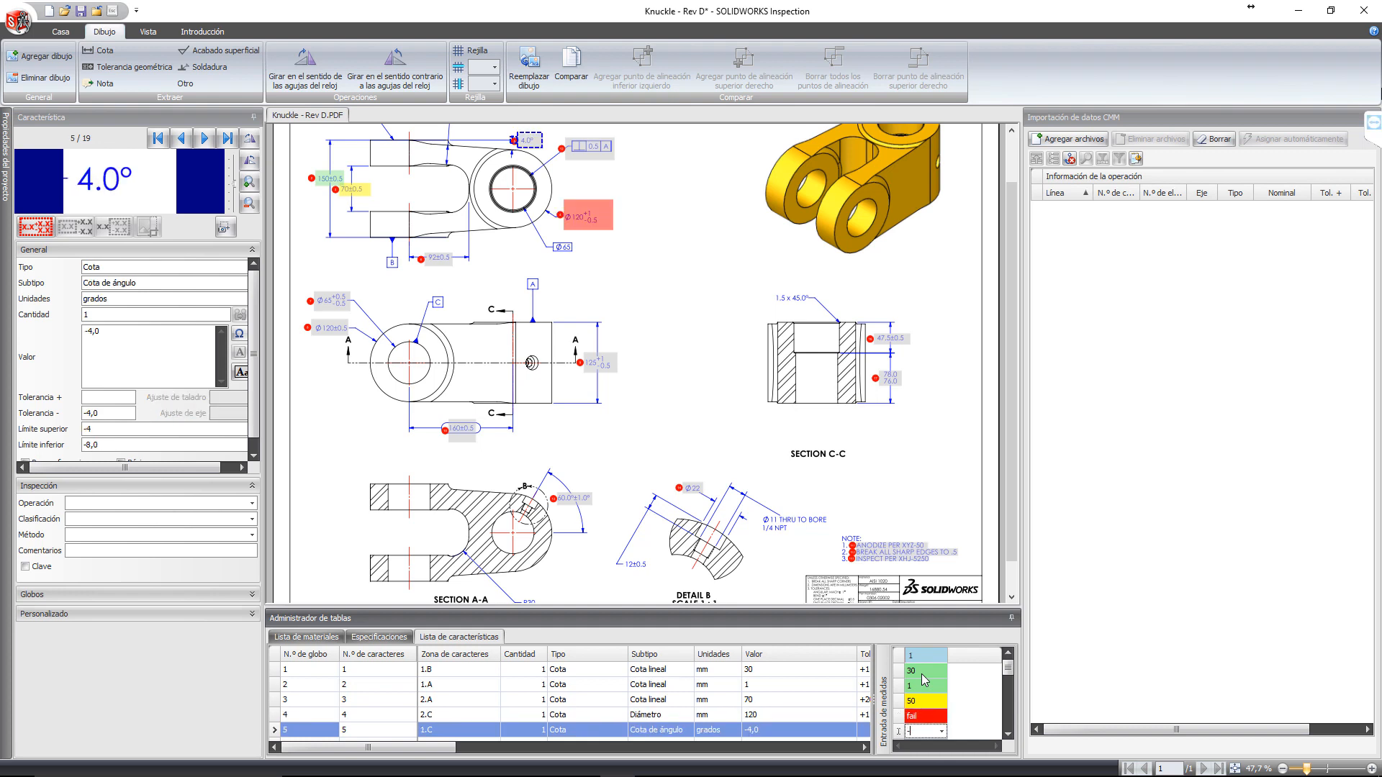
pyautogui.write('-4,0')
pyautogui.press('Return')
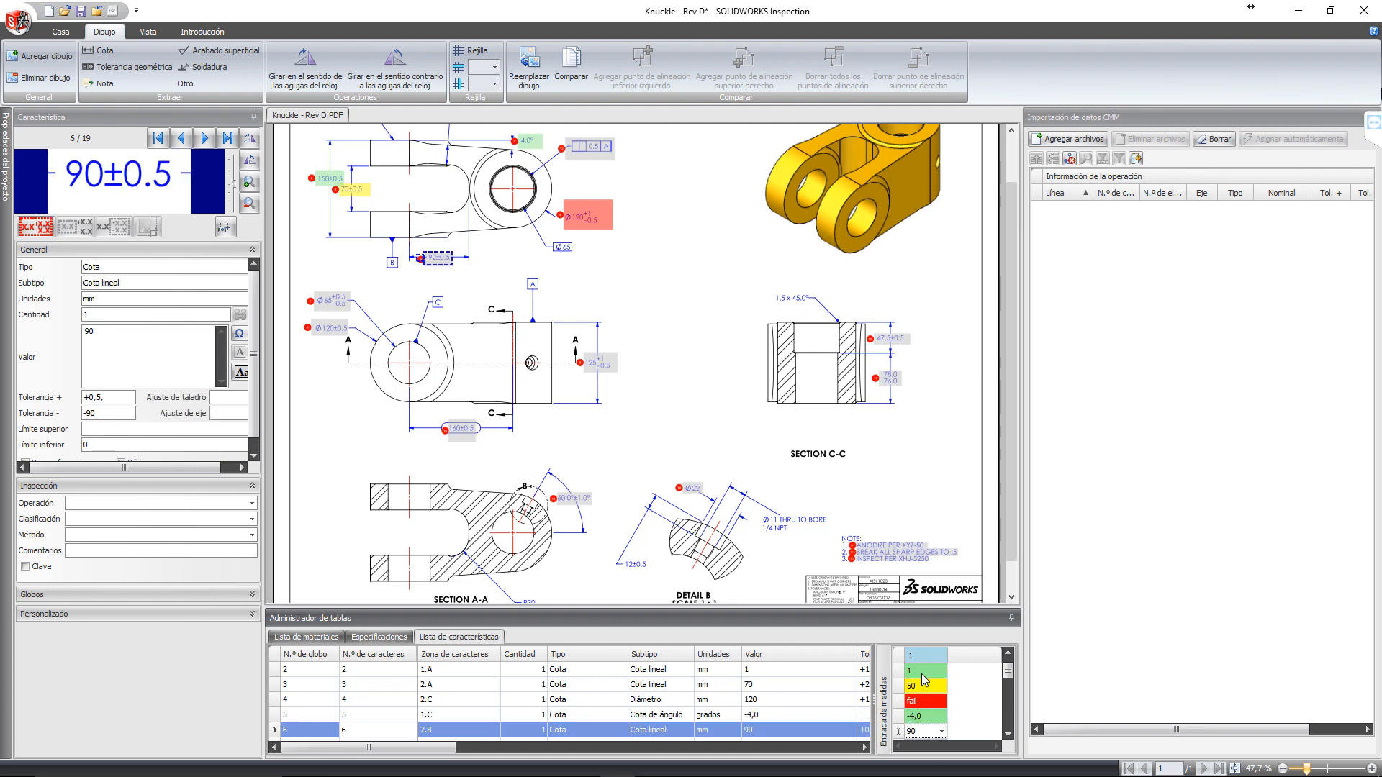
pyautogui.press('Return')
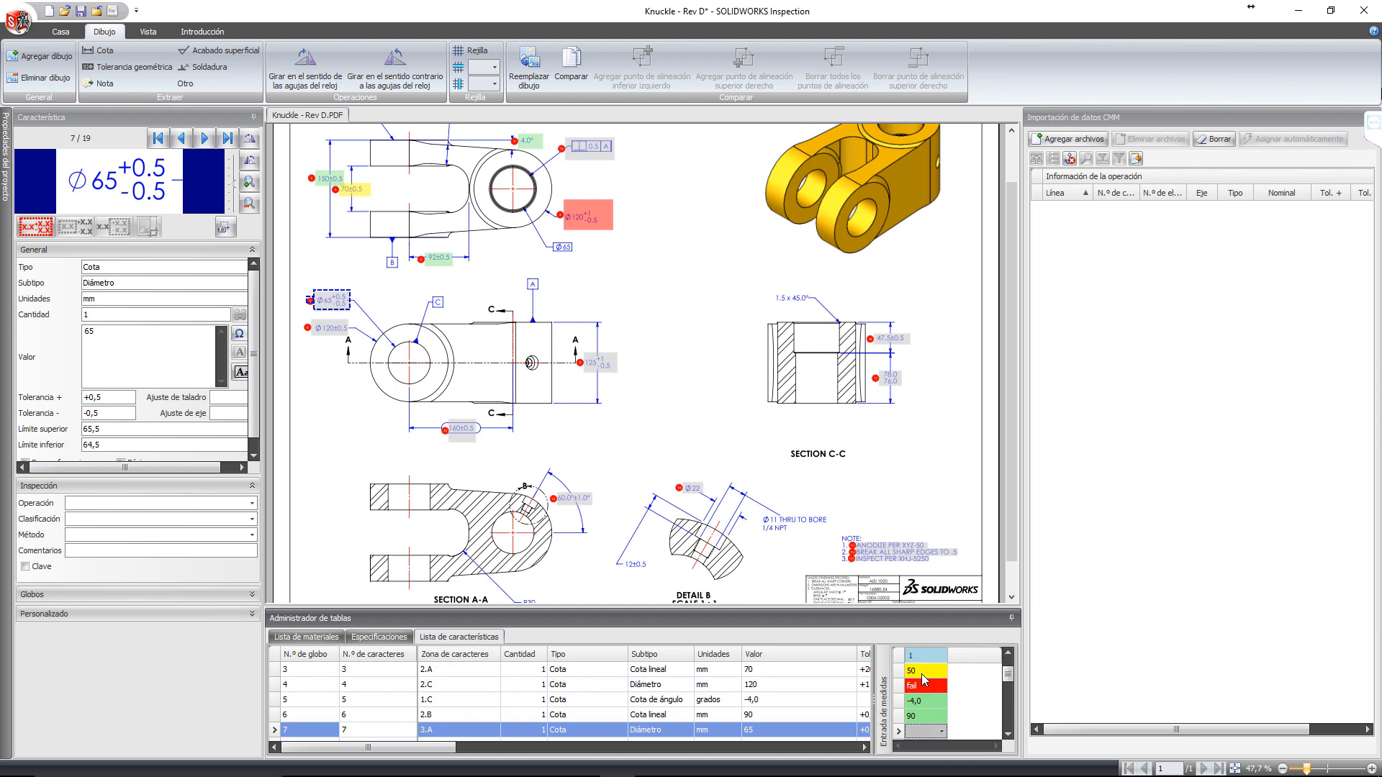
# Step: Examine the result highlights on the measured callouts of the upper drawing view
pyautogui.scroll(2, 523, 317)
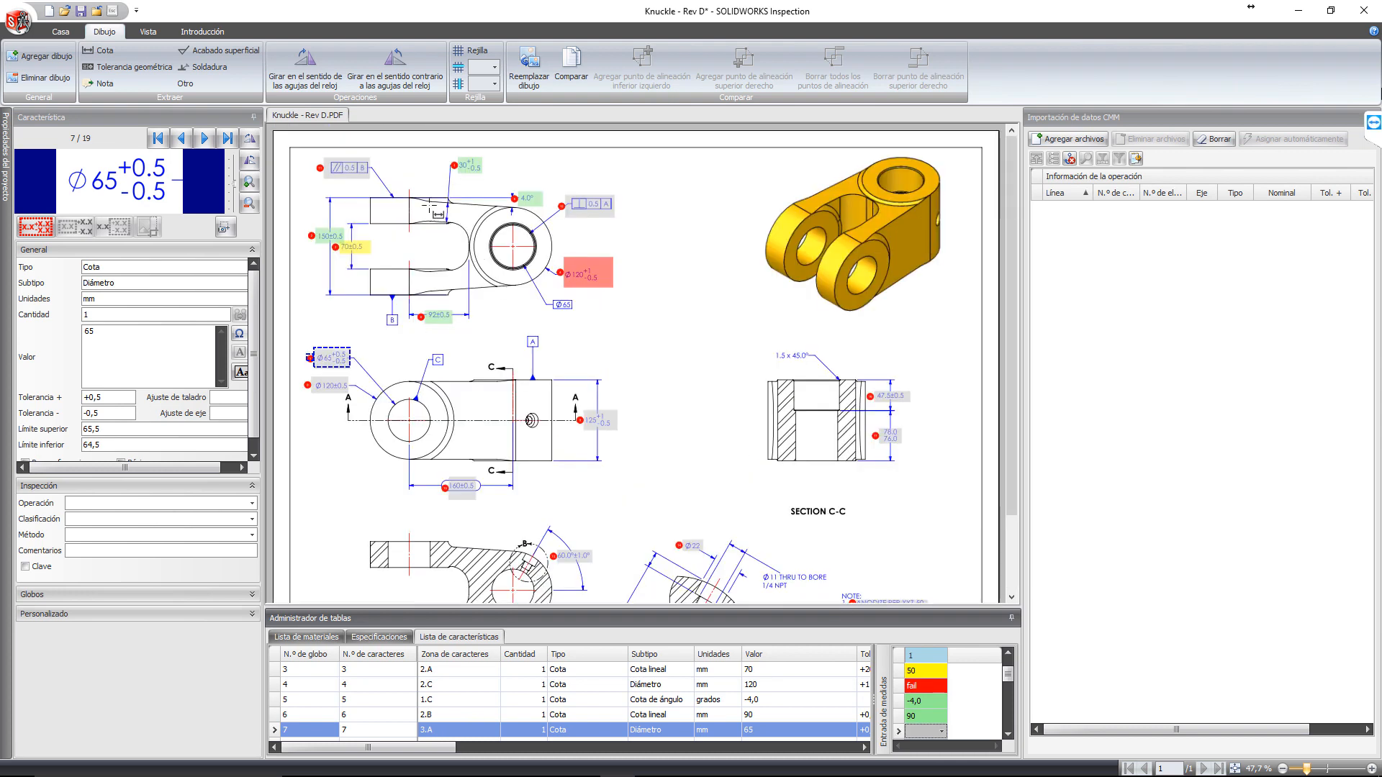
pyautogui.click(148, 31)
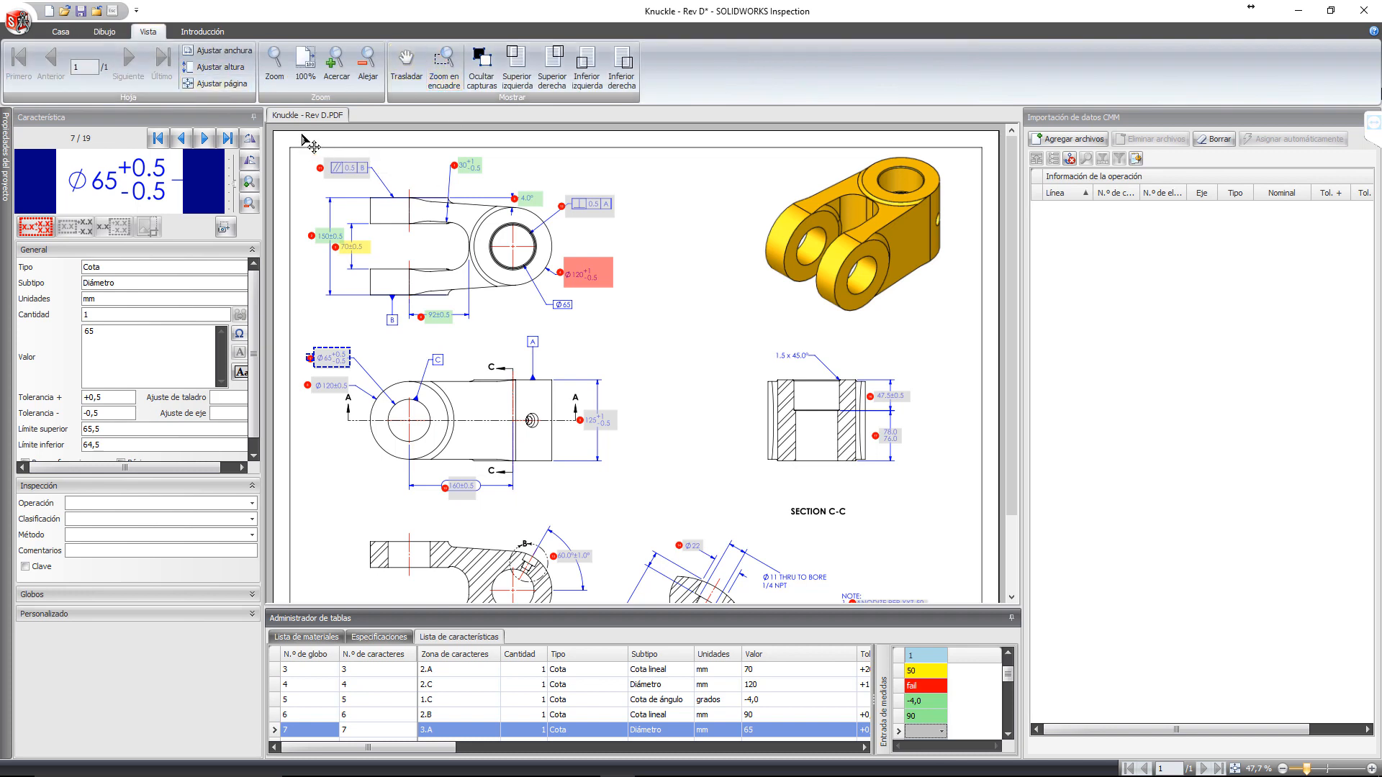
pyautogui.moveTo(302, 134)
pyautogui.mouseDown()
pyautogui.moveTo(405, 292)
pyautogui.moveTo(572, 353)
pyautogui.moveTo(628, 347)
pyautogui.mouseUp()
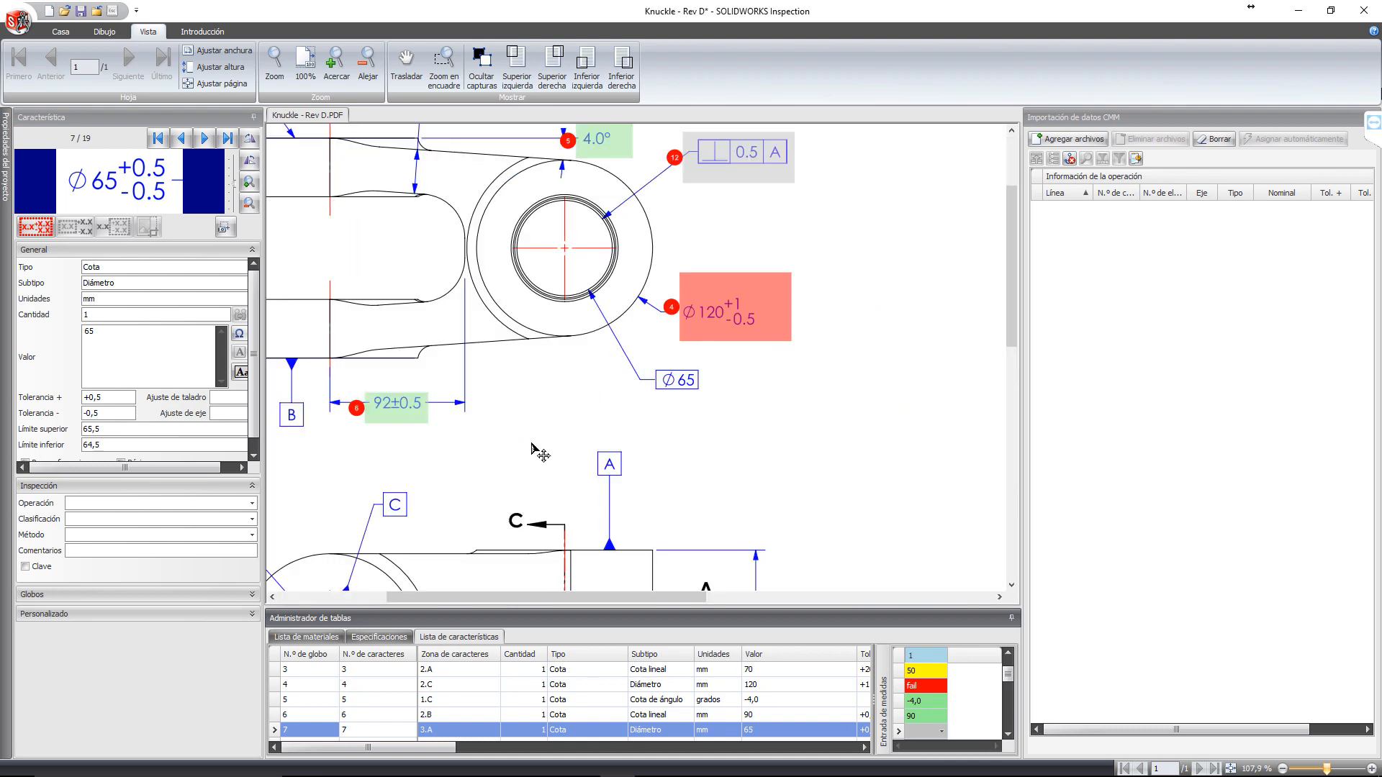
pyautogui.moveTo(503, 598); pyautogui.dragTo(400, 599)
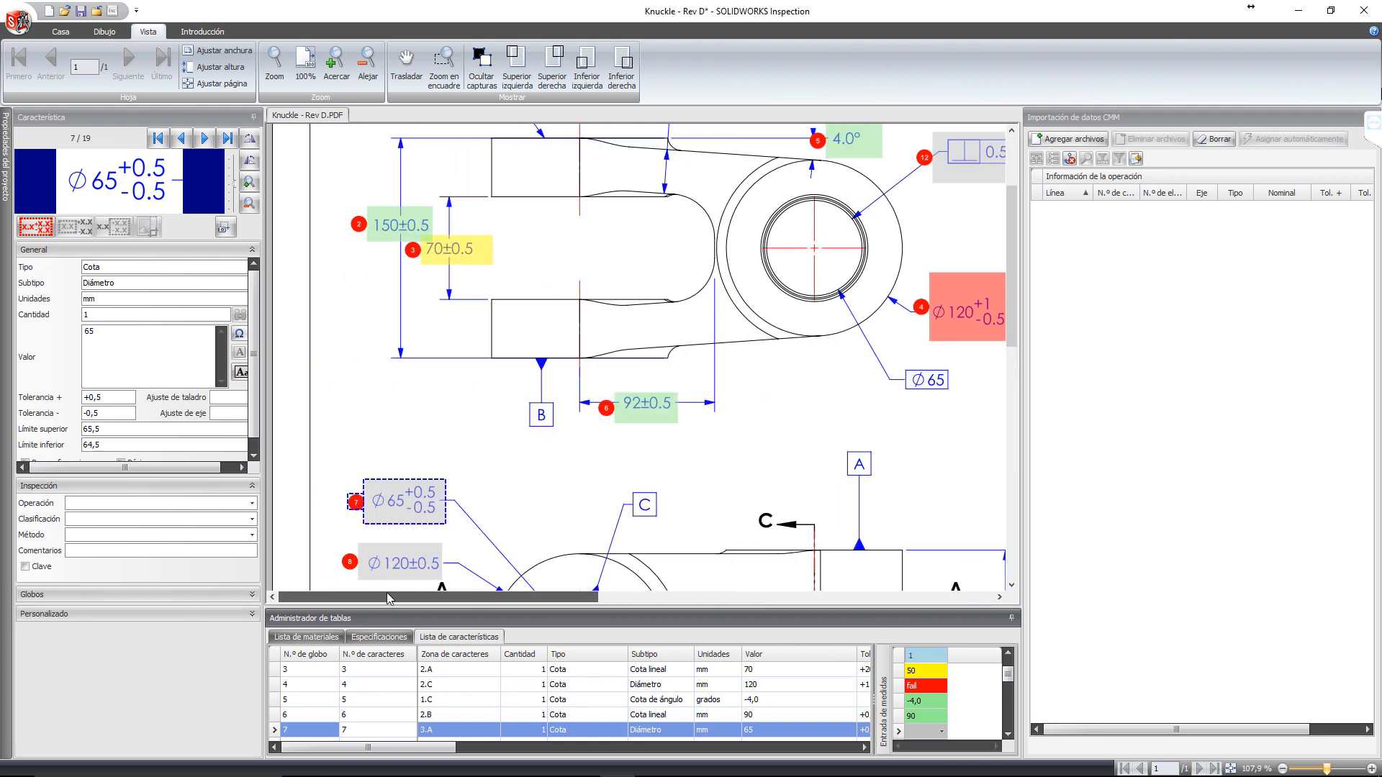
pyautogui.moveTo(540, 606); pyautogui.dragTo(567, 607)
pyautogui.scroll(1, 725, 481)
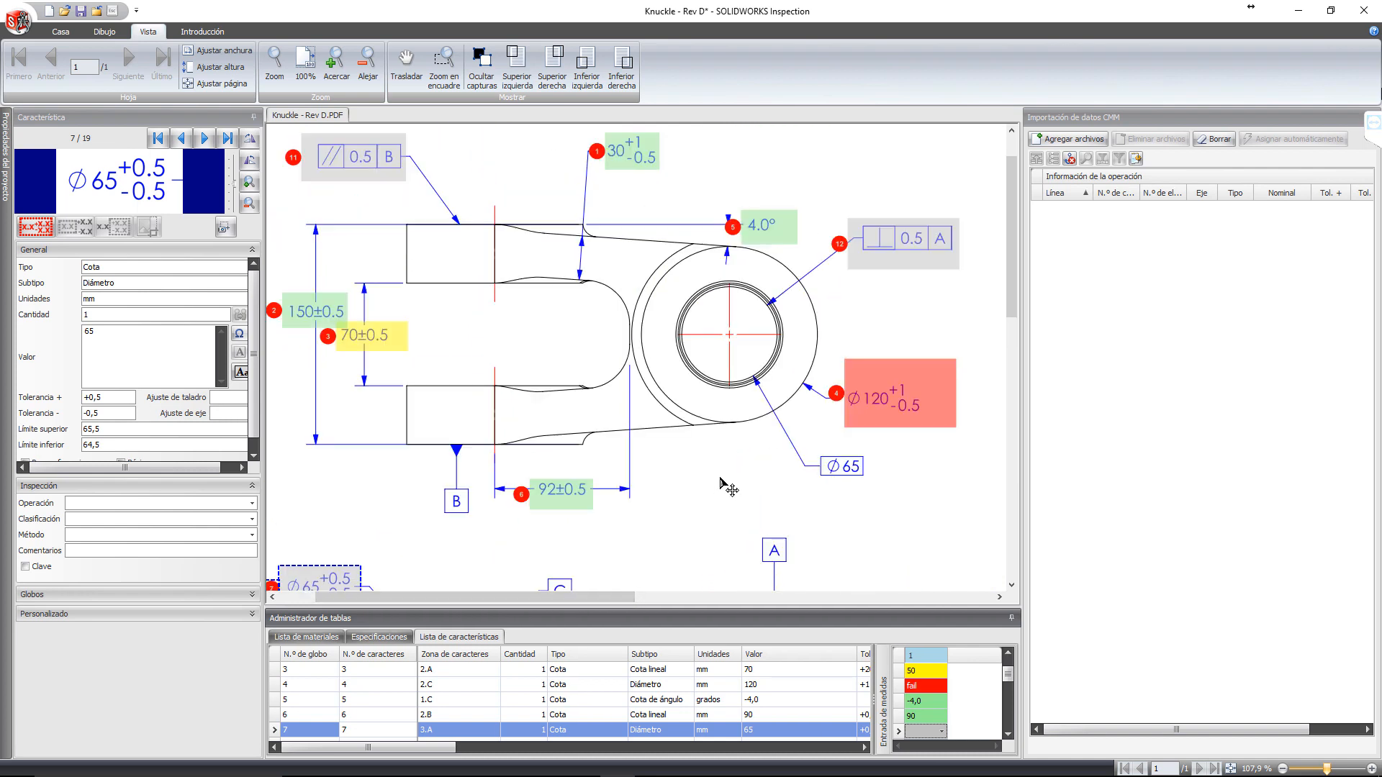
# Step: Add a second measurement column and enter results 25, 1, 45, pass and -5,5 for characteristics 1 to 5
pyautogui.rightClick(981, 661)
pyautogui.click(997, 665)
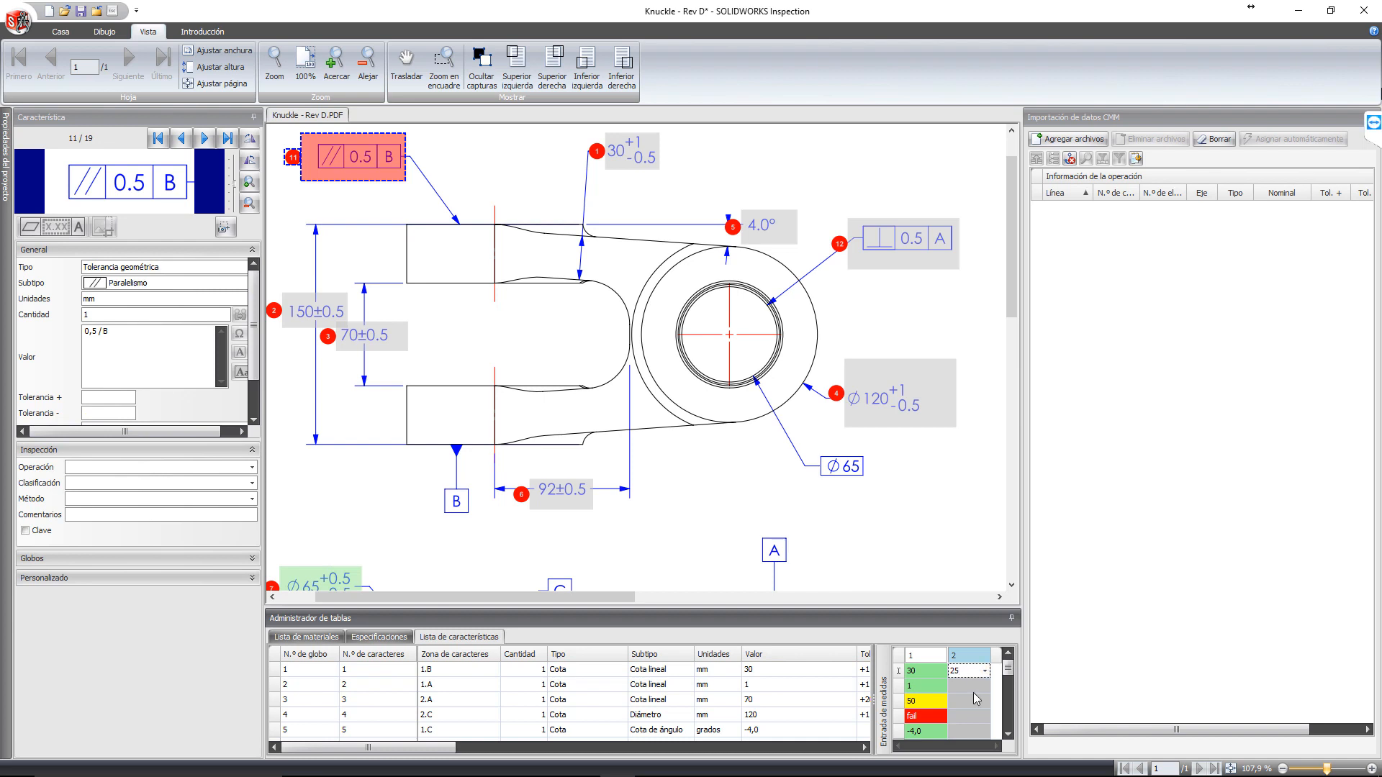
pyautogui.click(974, 685)
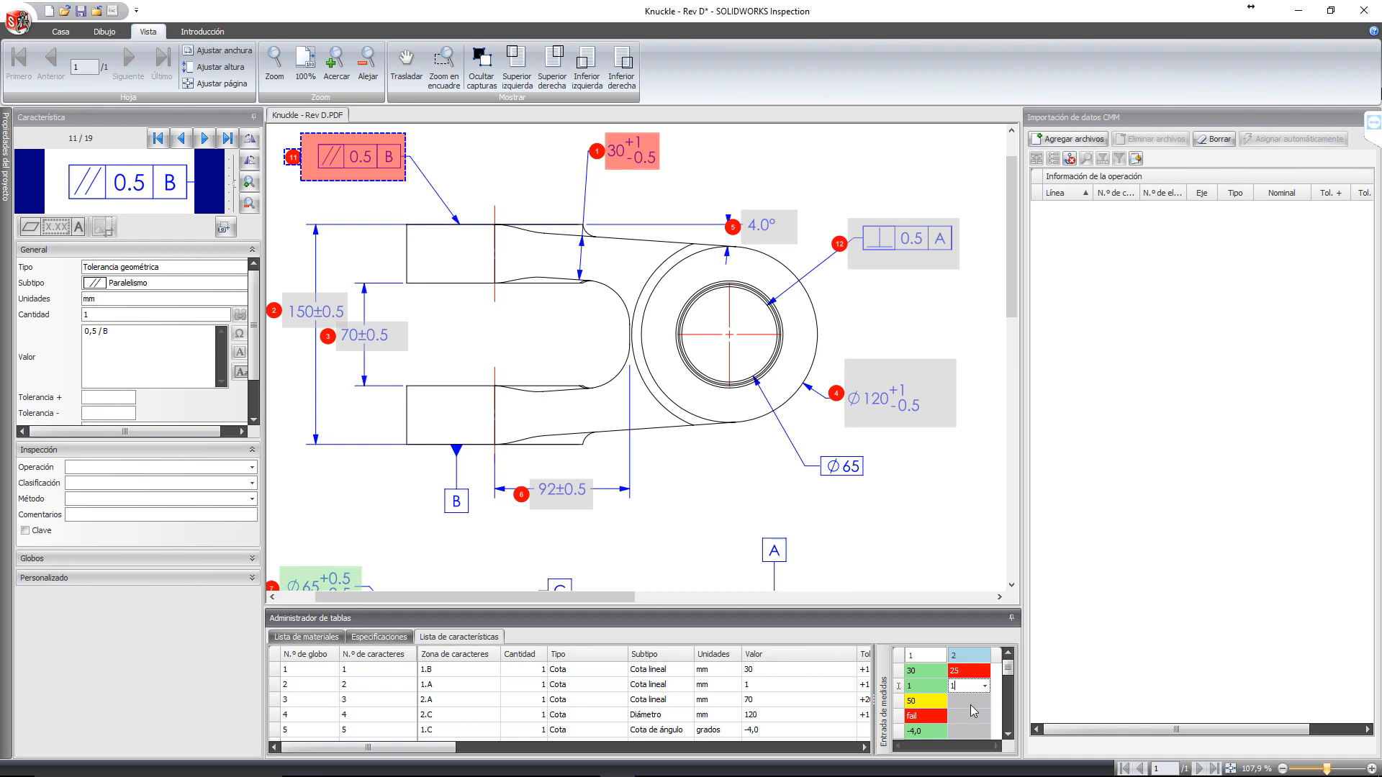
pyautogui.click(973, 704)
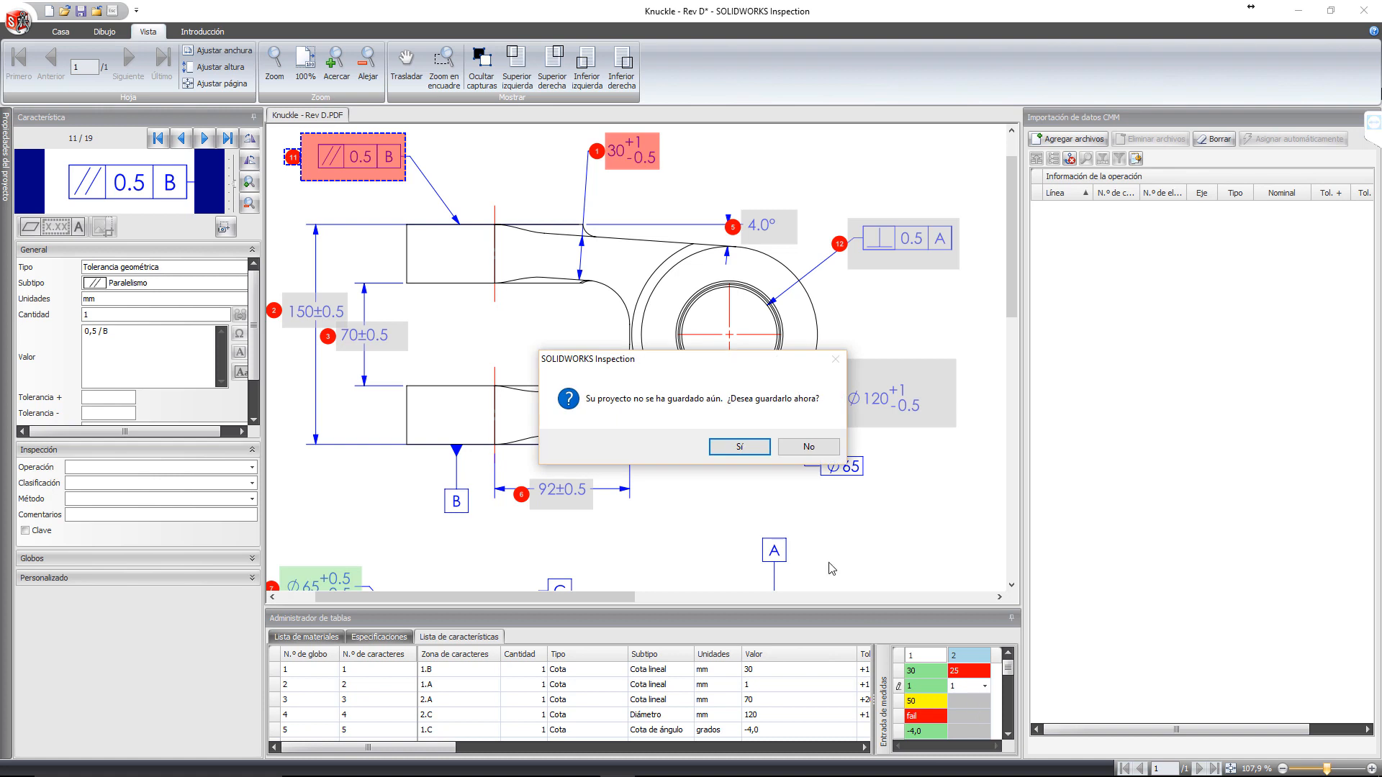
pyautogui.click(808, 449)
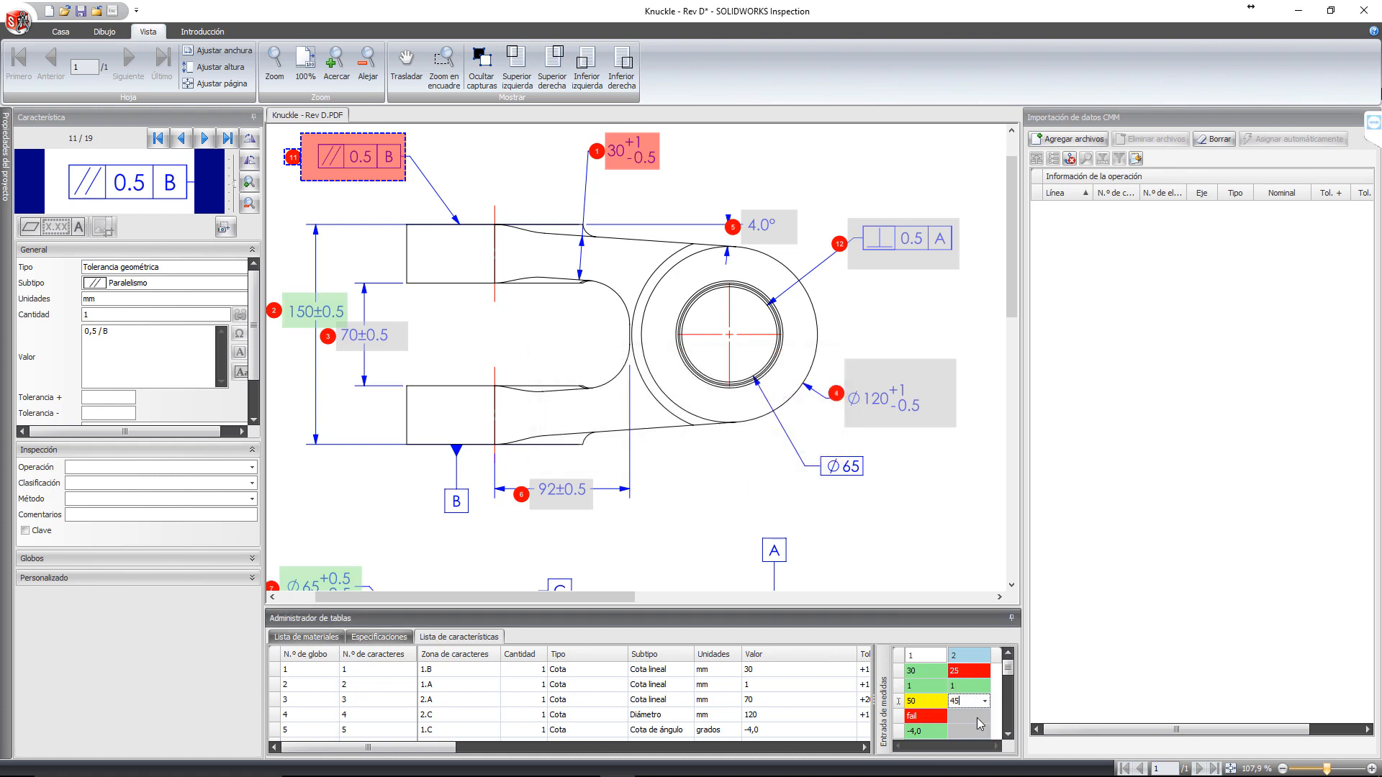
pyautogui.click(978, 717)
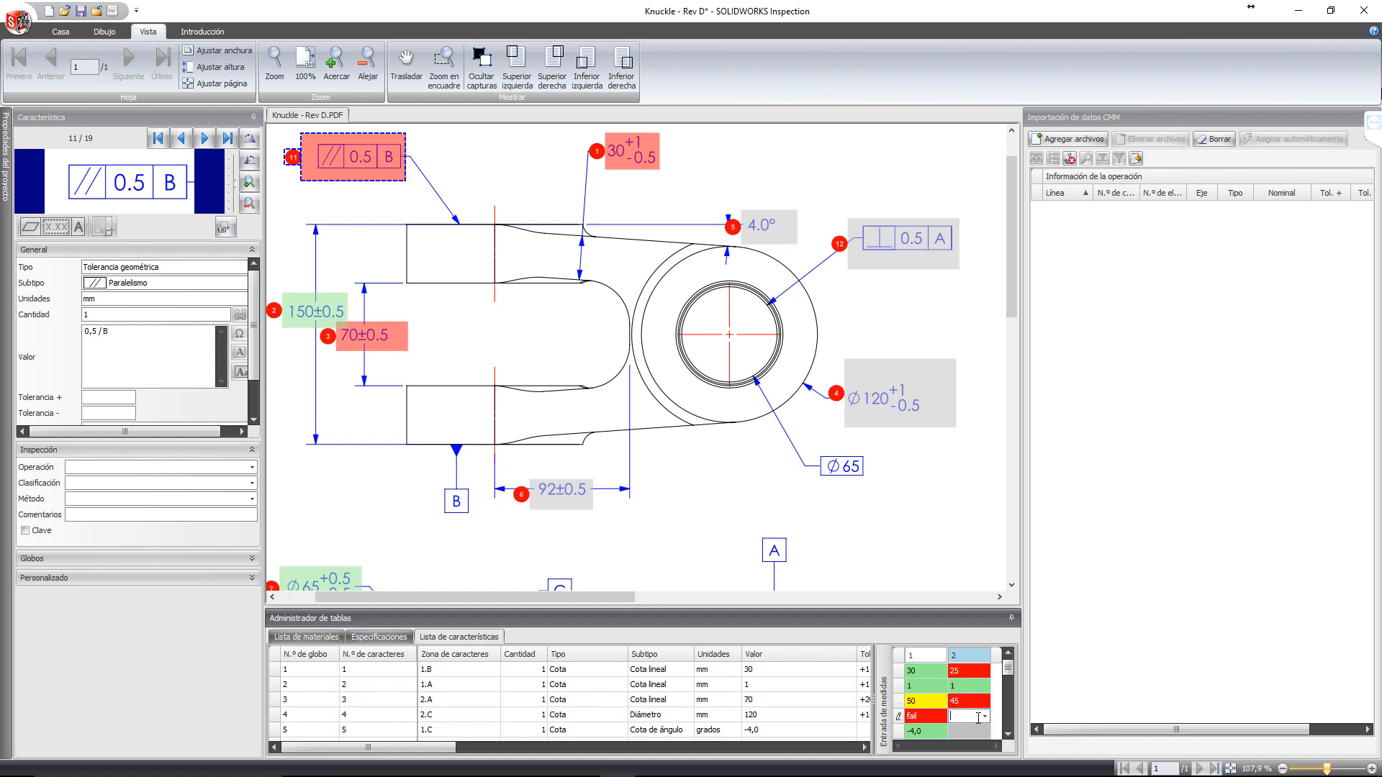
pyautogui.click(968, 732)
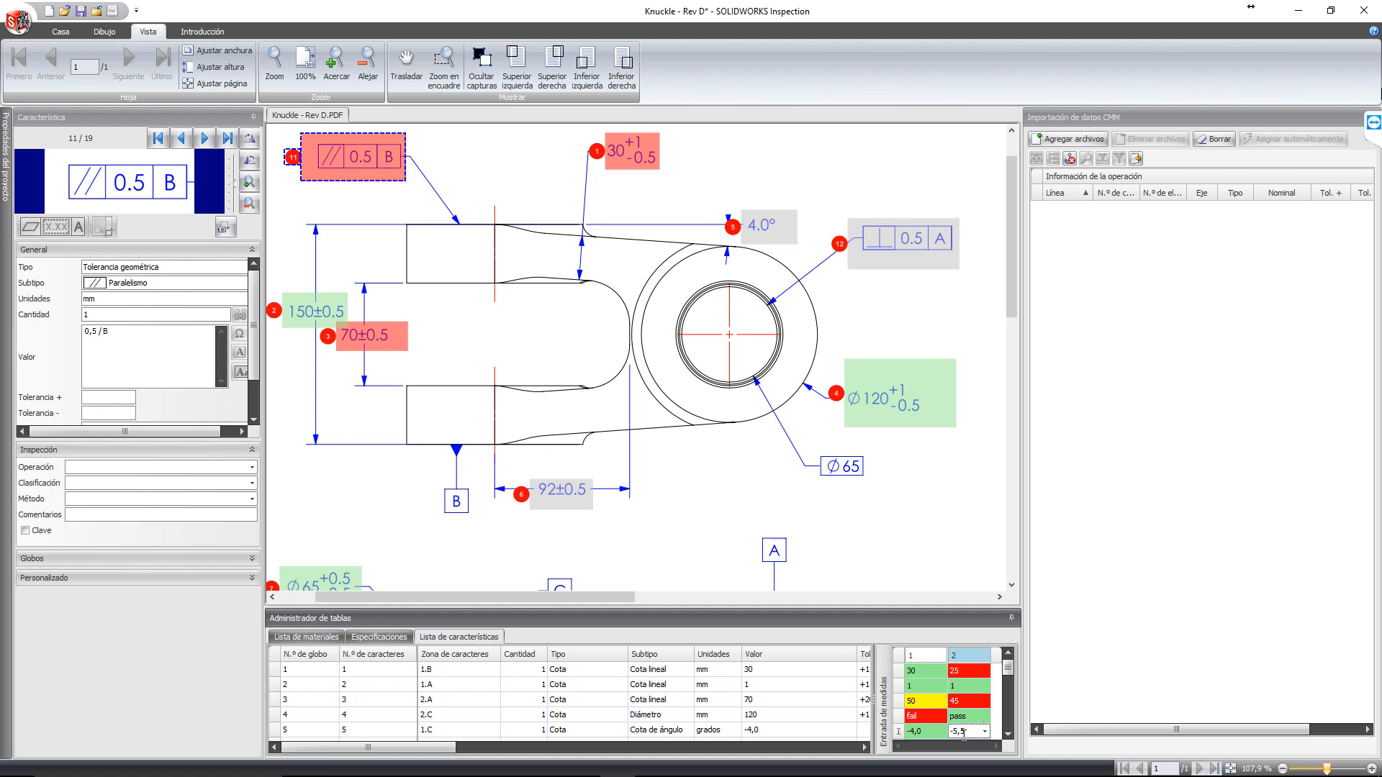
pyautogui.press('Return')
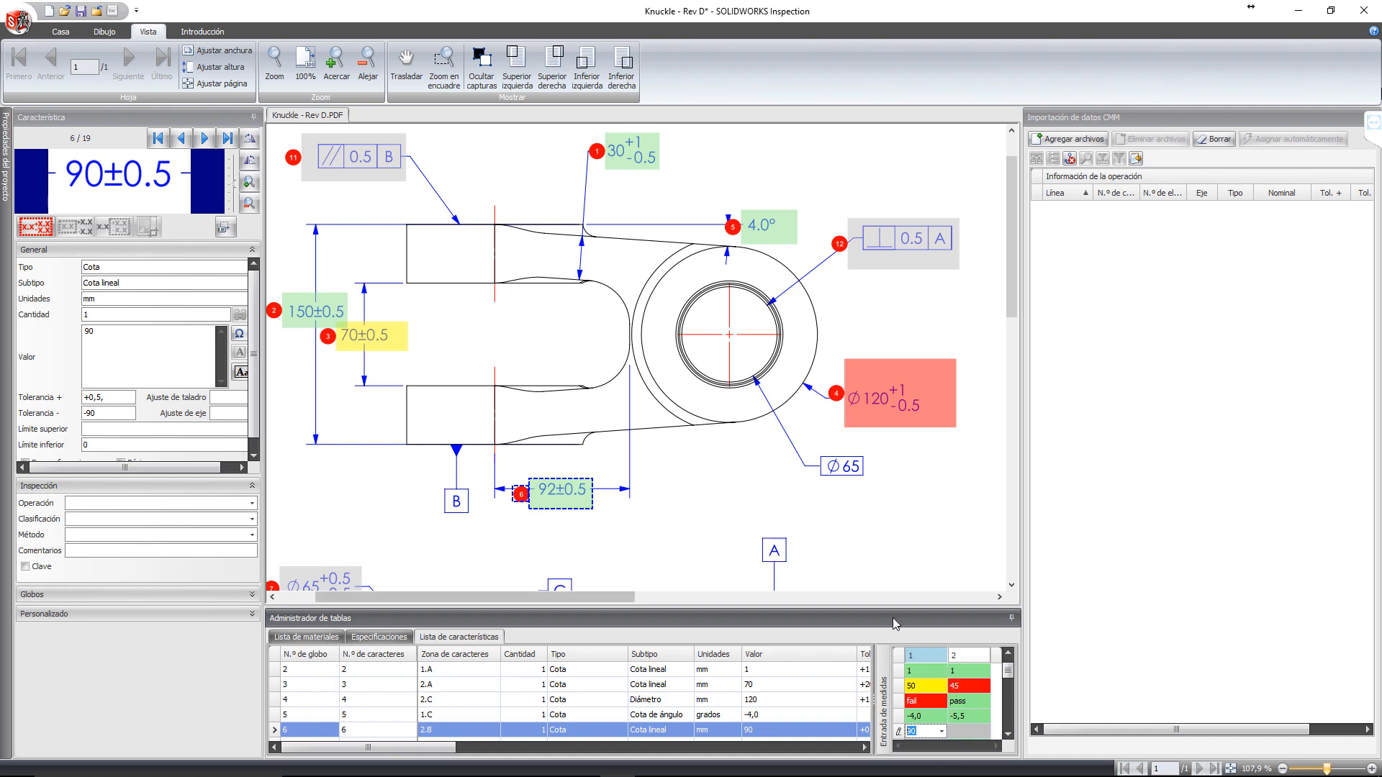
# Step: Rename the two measurement columns as Lote 1 and Lote 2 and compare their result highlights on the drawing
pyautogui.click(928, 655)
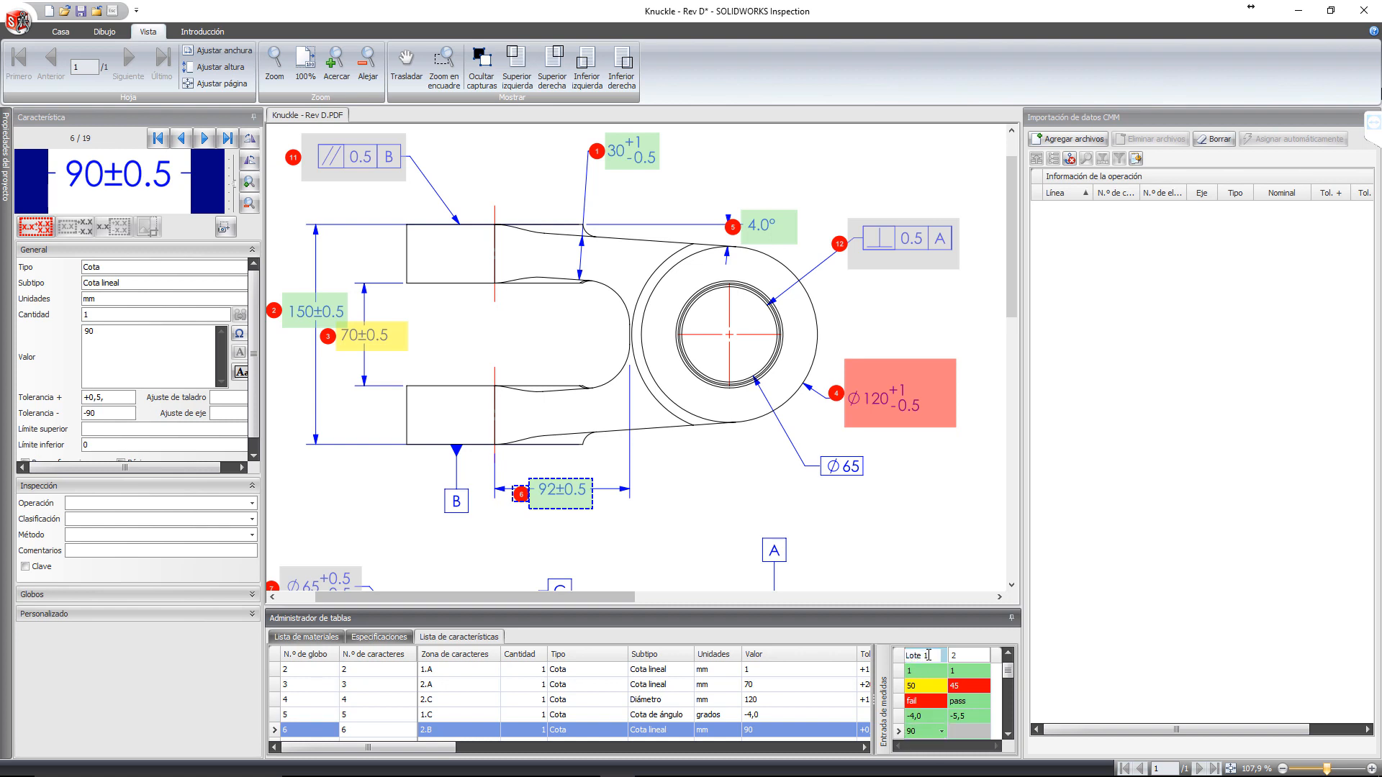
pyautogui.click(951, 655)
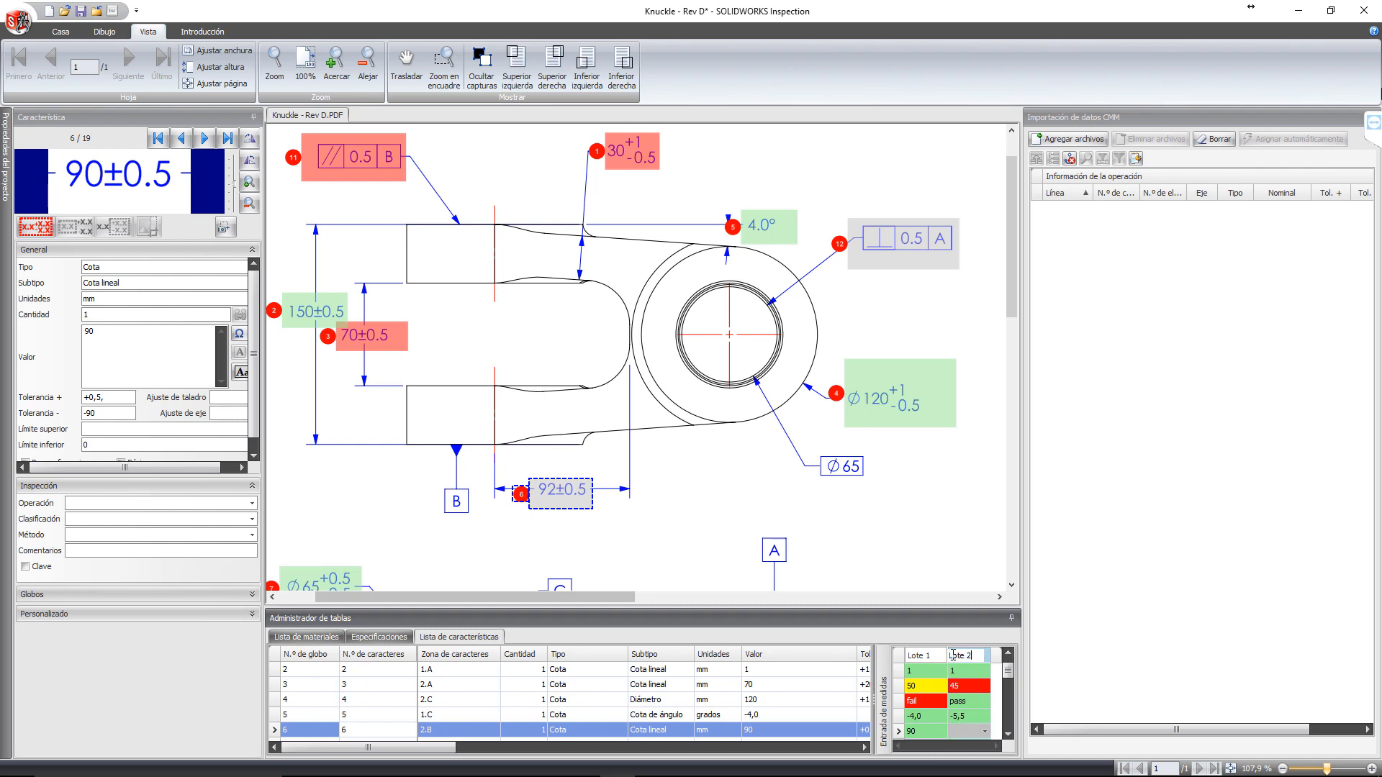
pyautogui.click(932, 656)
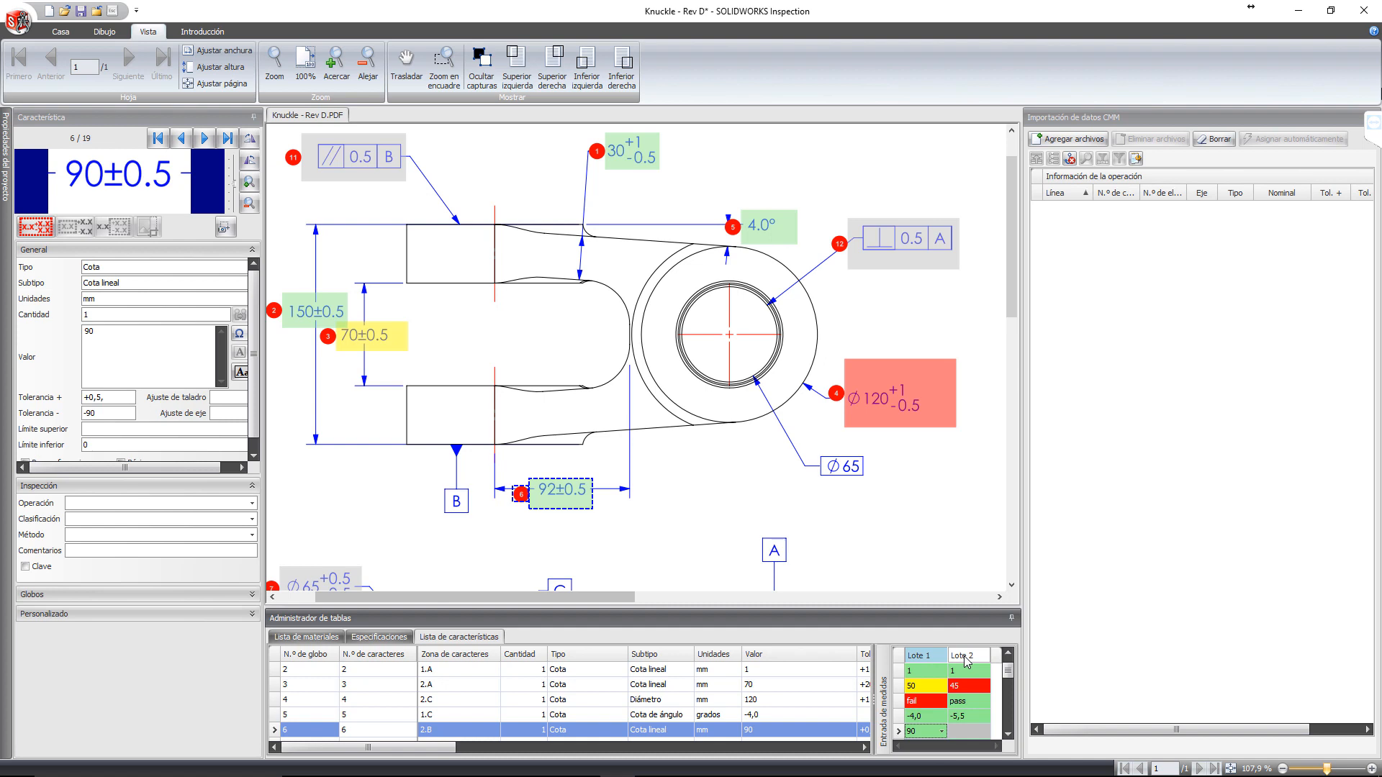
pyautogui.click(965, 661)
pyautogui.click(936, 661)
# Step: Add the CMM result files PDCMIS C001, PDCMIS C002 and PDCMIS C003 to the data import
pyautogui.click(1051, 142)
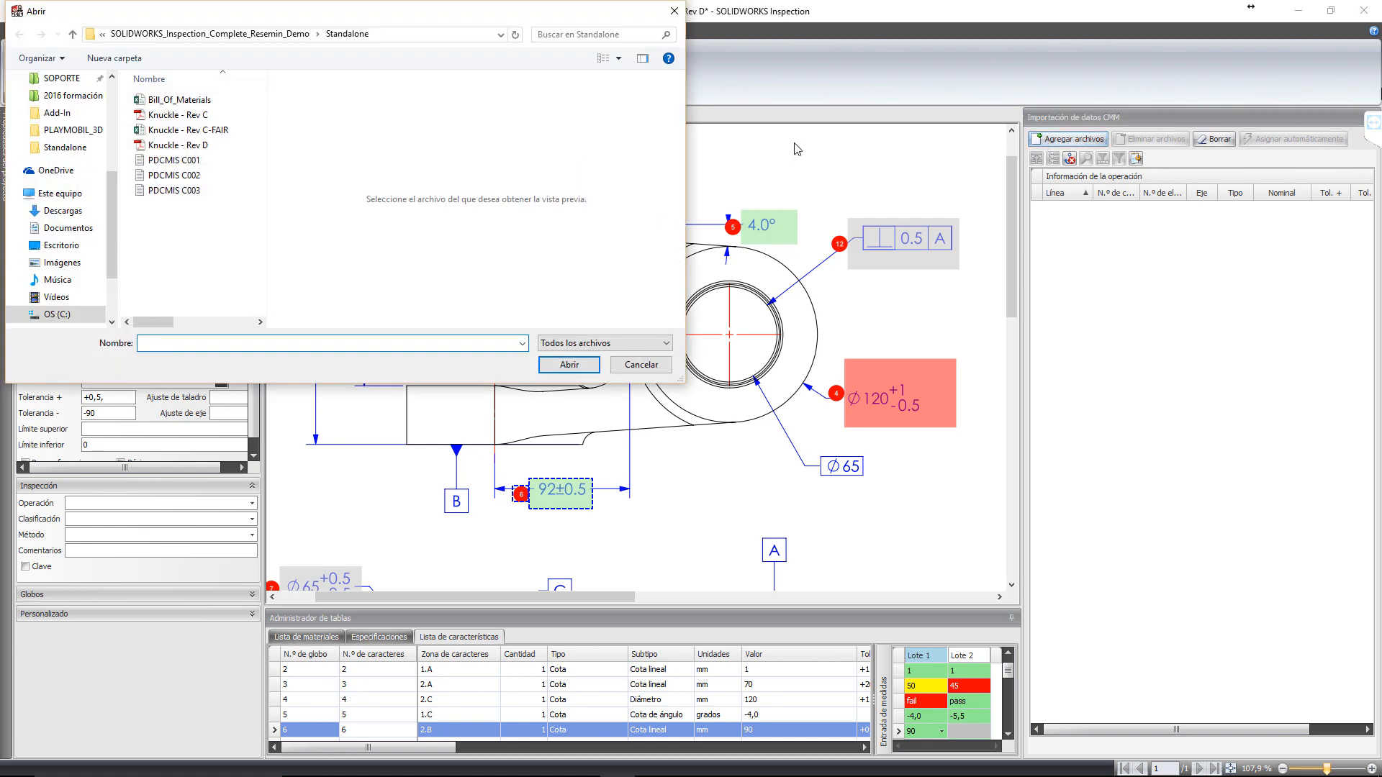
pyautogui.moveTo(252, 229); pyautogui.dragTo(136, 189)
pyautogui.click(213, 219)
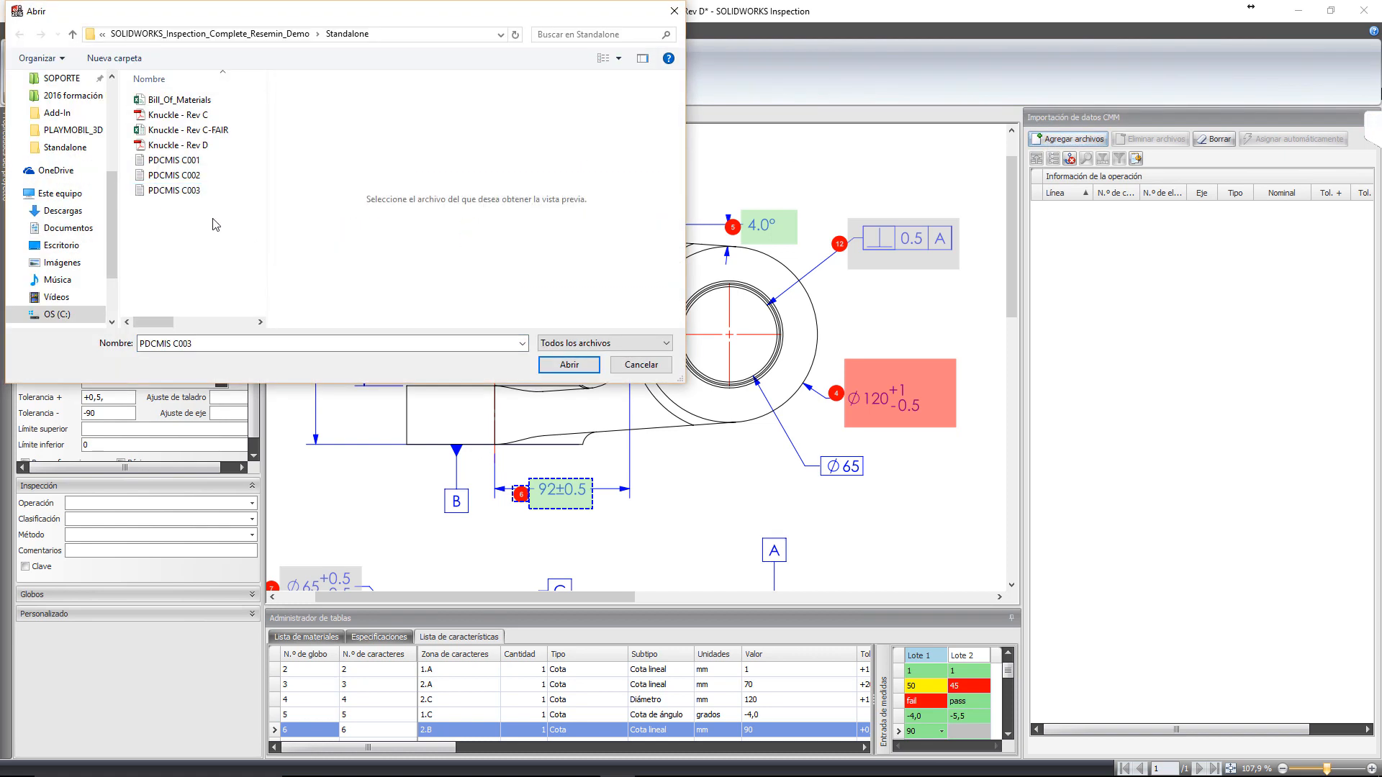
pyautogui.click(149, 161)
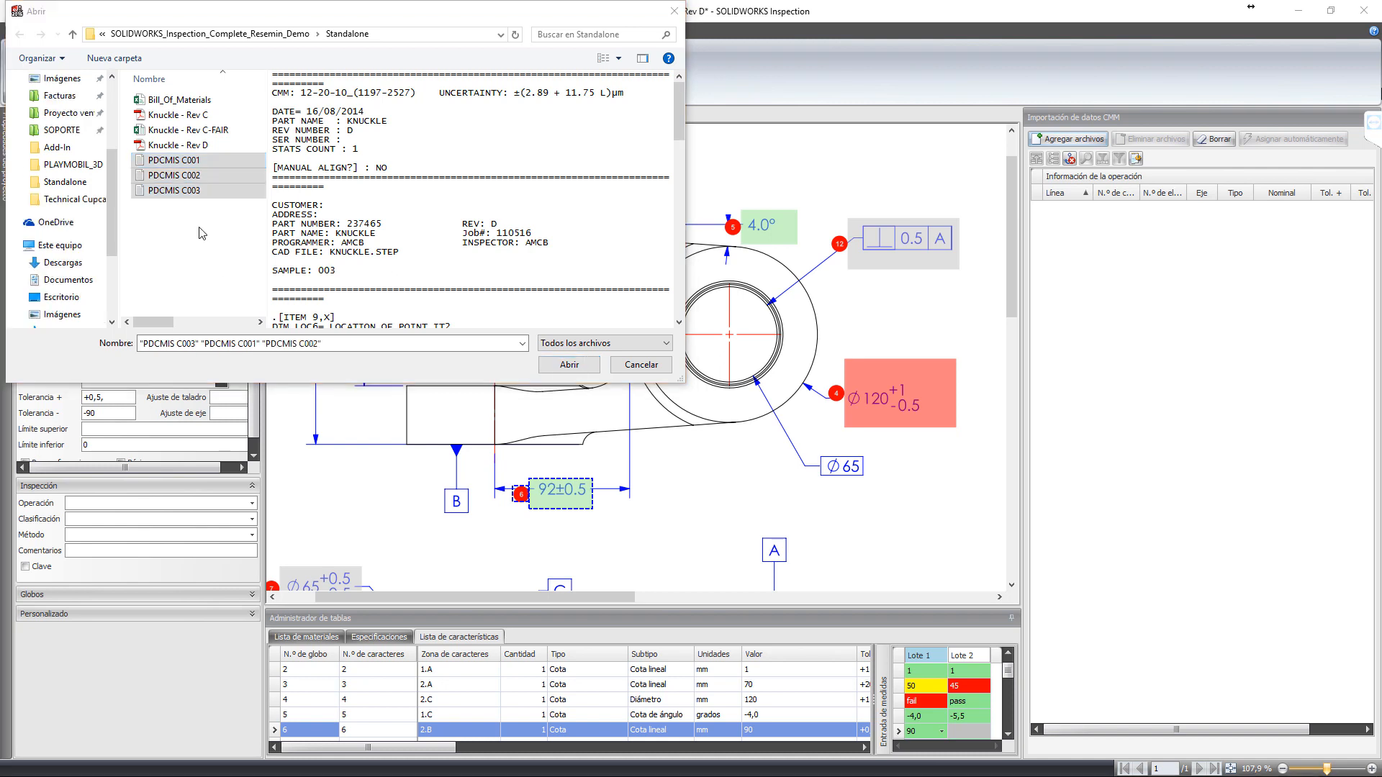
pyautogui.click(583, 368)
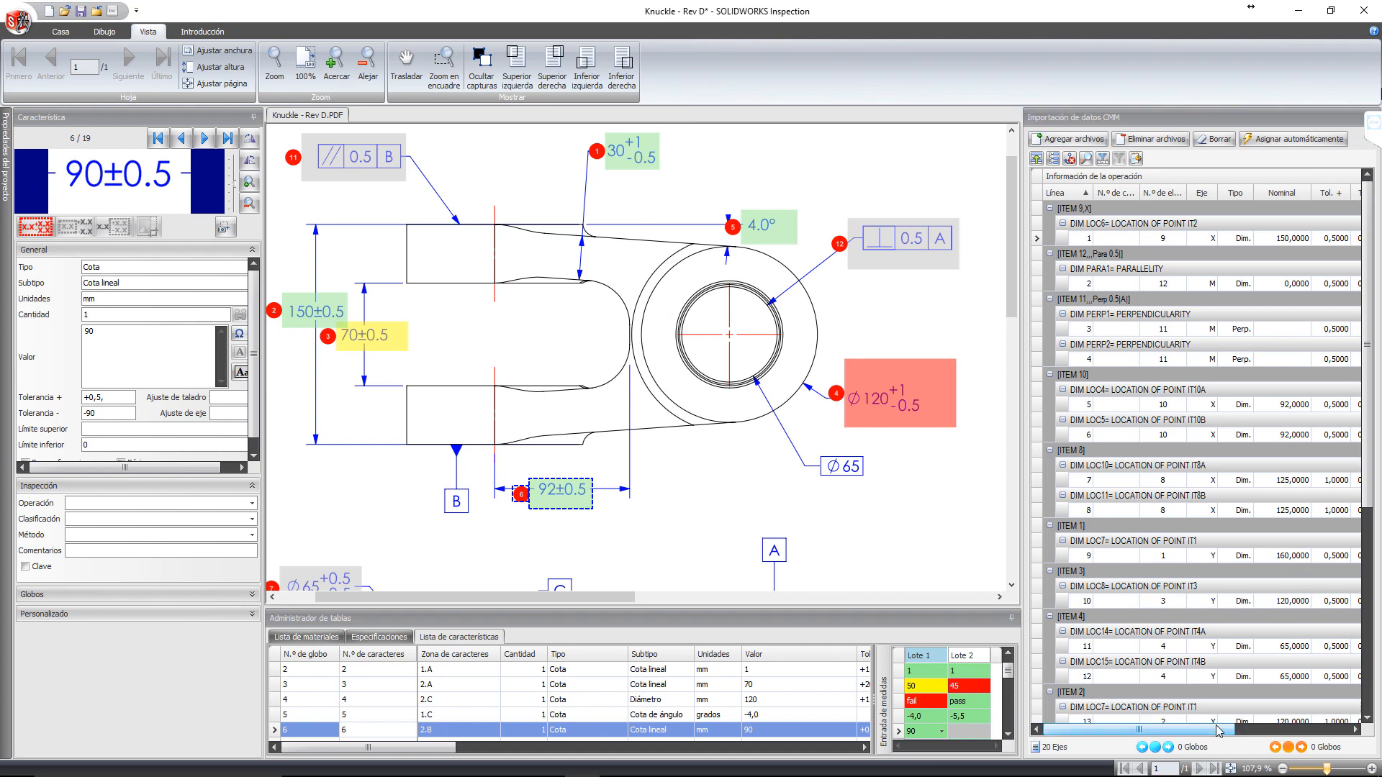
# Step: Automatically assign the CMM data using Exact matching without element number and type, overwriting the existing results
pyautogui.moveTo(1223, 732); pyautogui.dragTo(1335, 732)
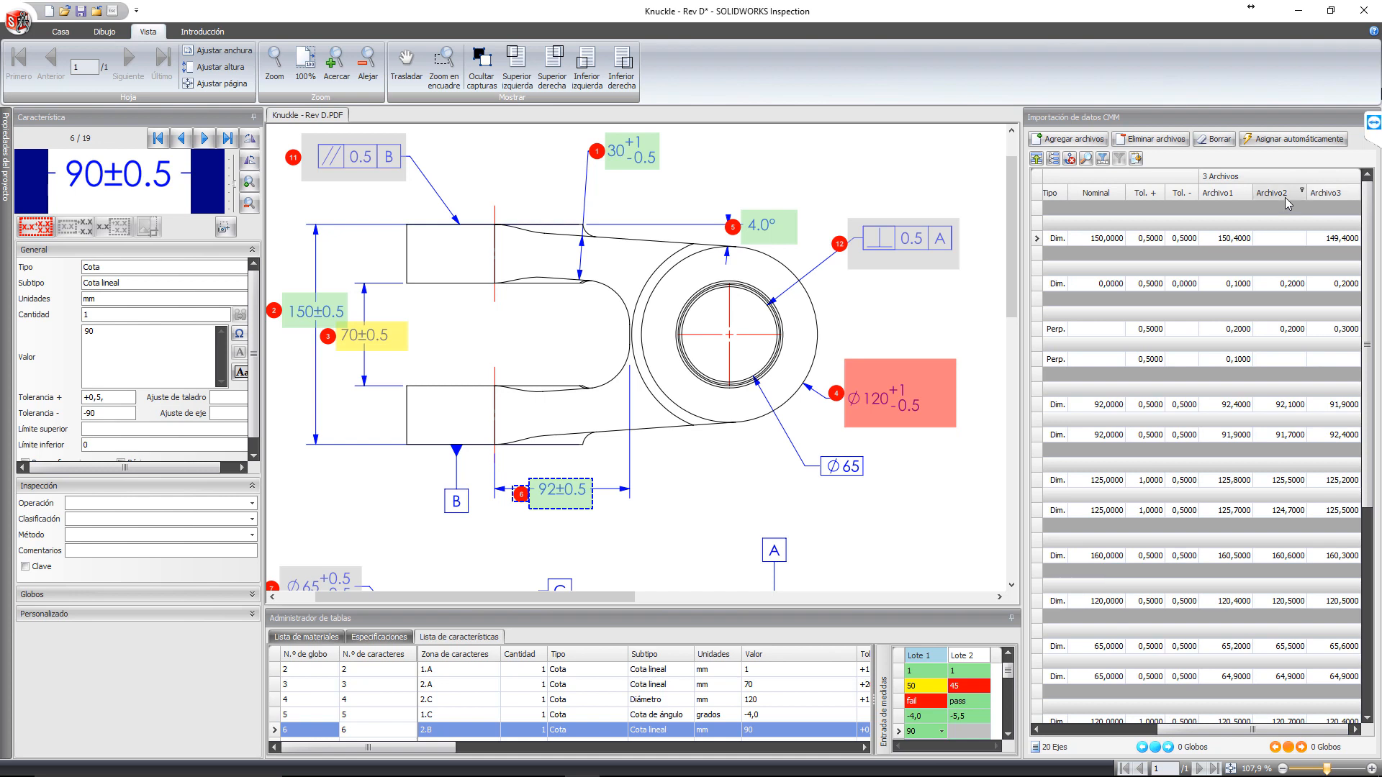
pyautogui.click(1266, 139)
pyautogui.click(1328, 260)
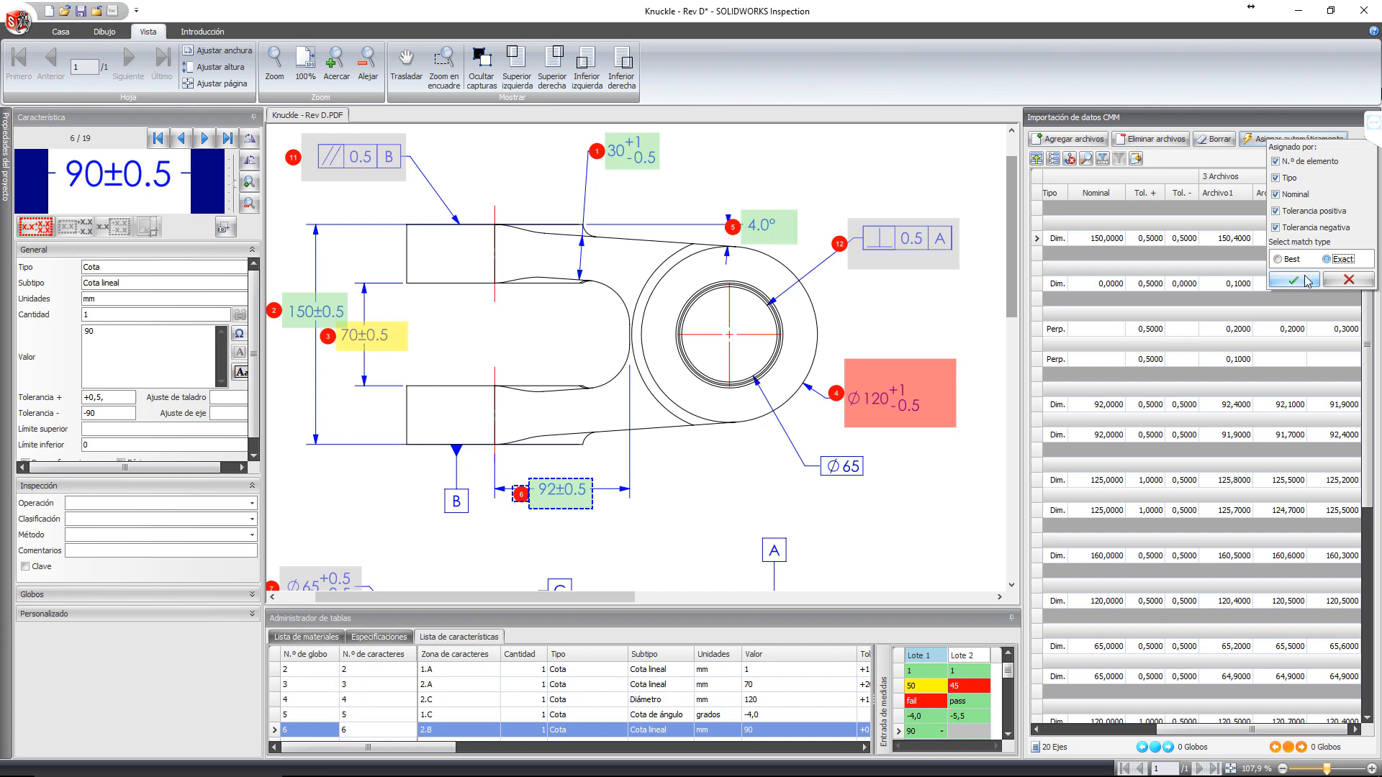
pyautogui.click(1276, 161)
pyautogui.click(1277, 178)
pyautogui.click(1289, 282)
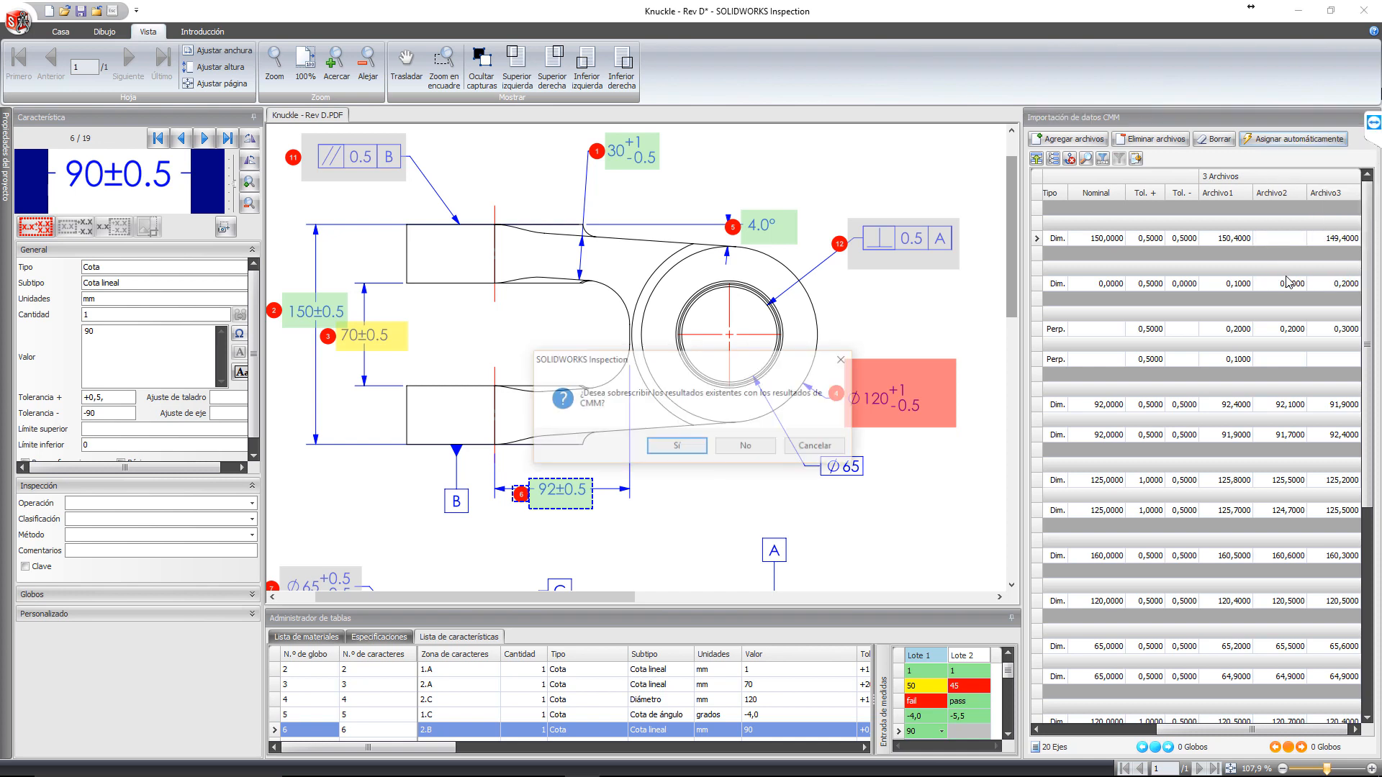
pyautogui.click(677, 447)
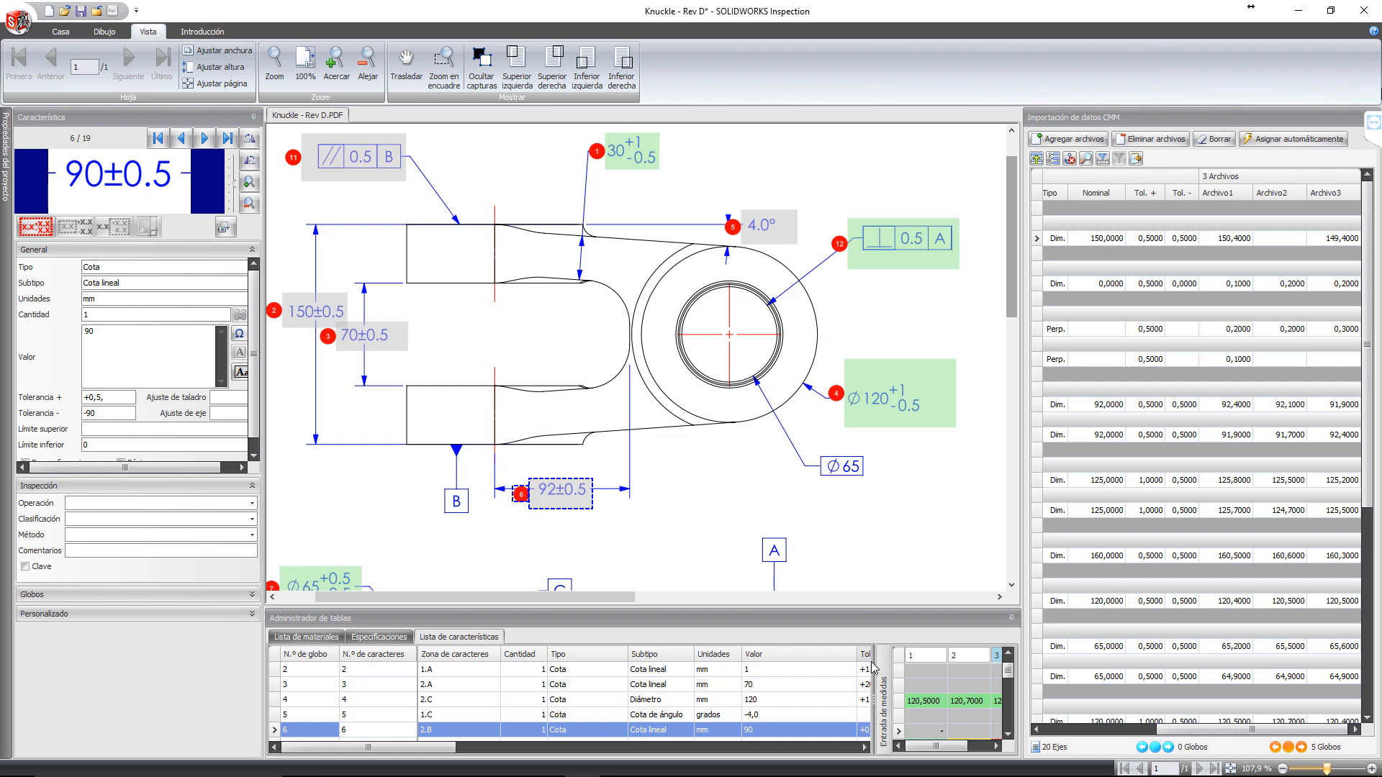
# Step: Widen the measurement entry area and compare the highlights of result columns 1, 2 and 3 on the whole drawing
pyautogui.moveTo(872, 662); pyautogui.dragTo(792, 661)
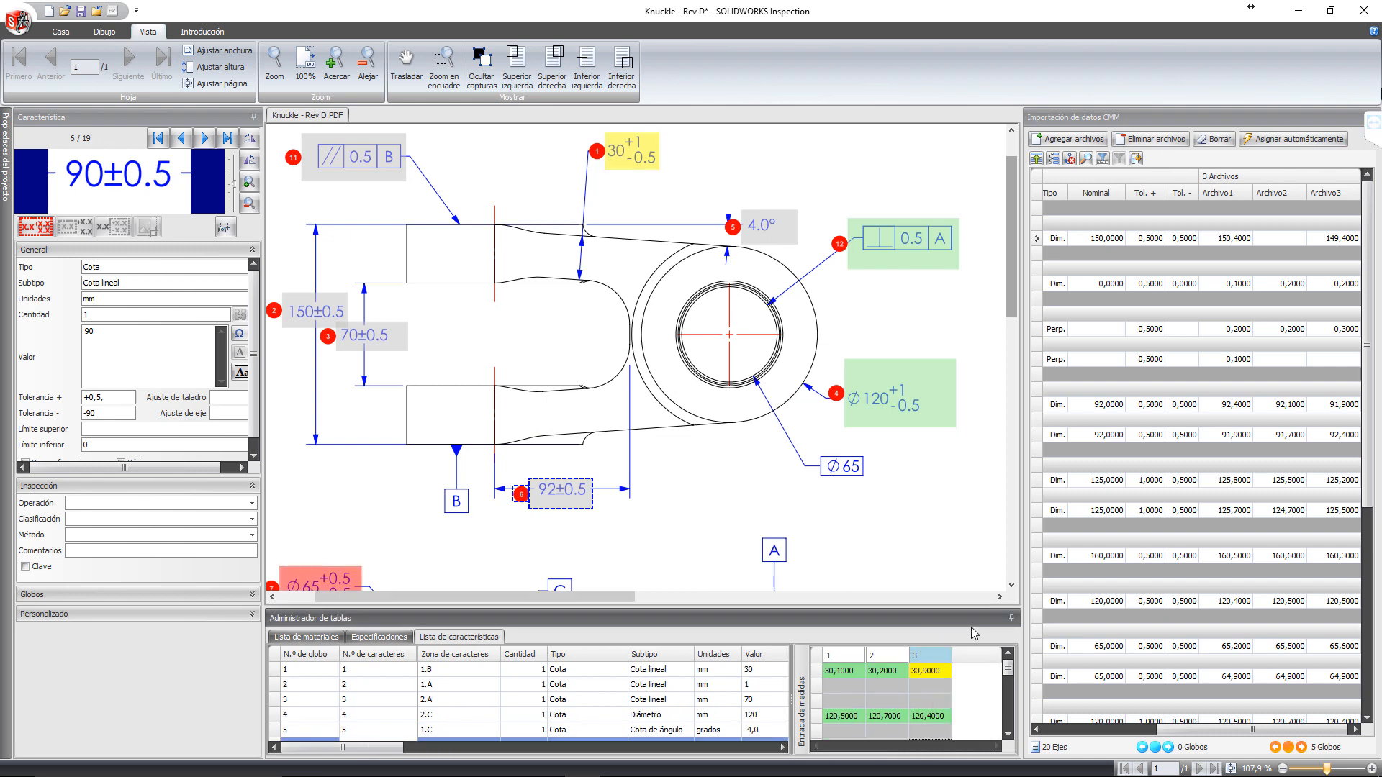
pyautogui.click(1231, 768)
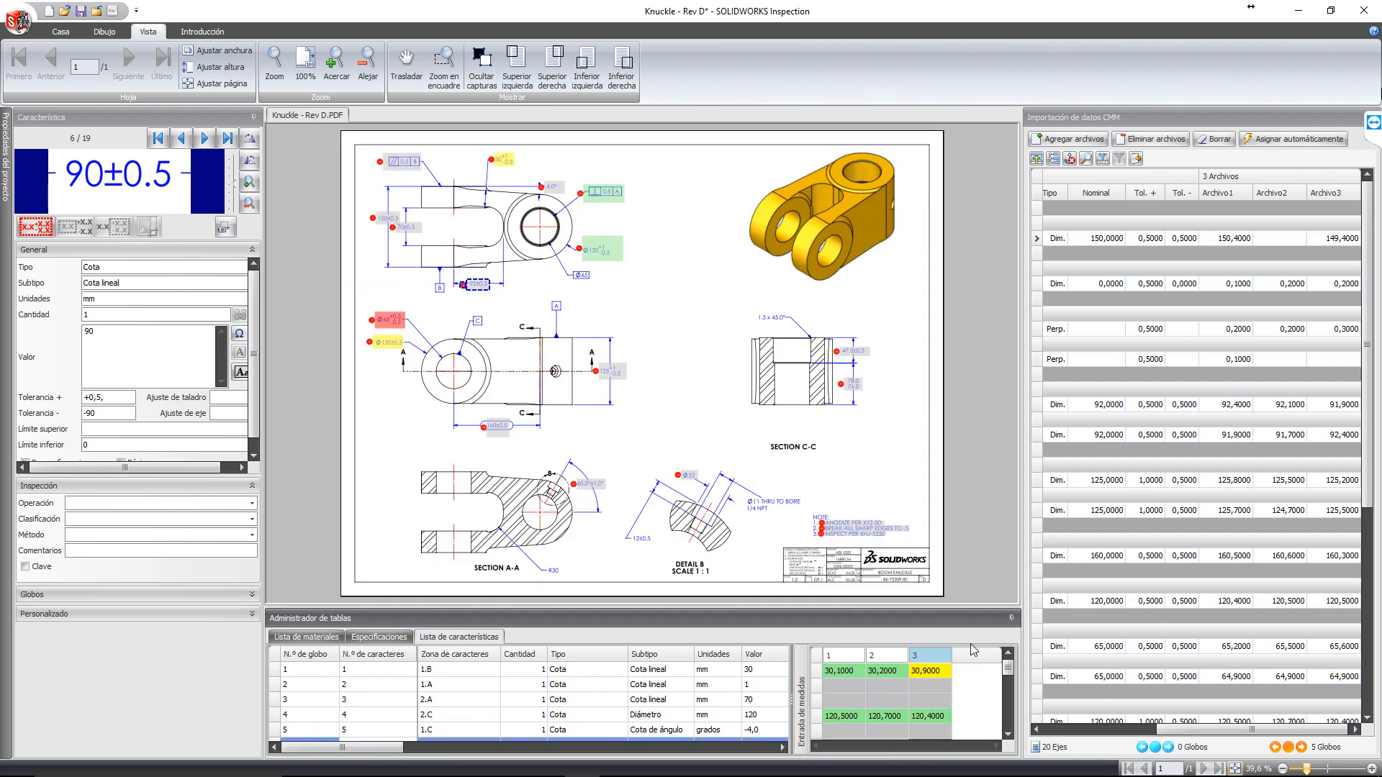
pyautogui.click(827, 656)
pyautogui.click(881, 657)
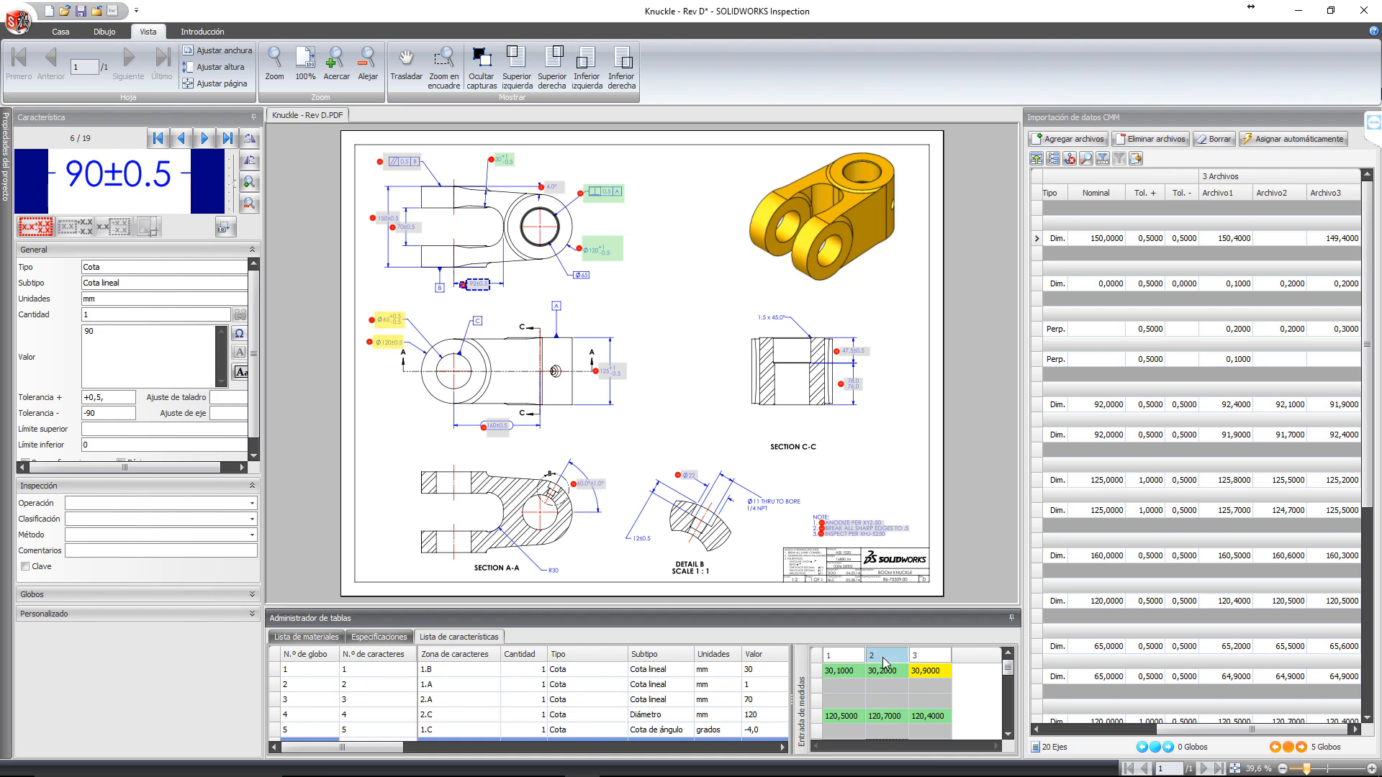
pyautogui.click(927, 659)
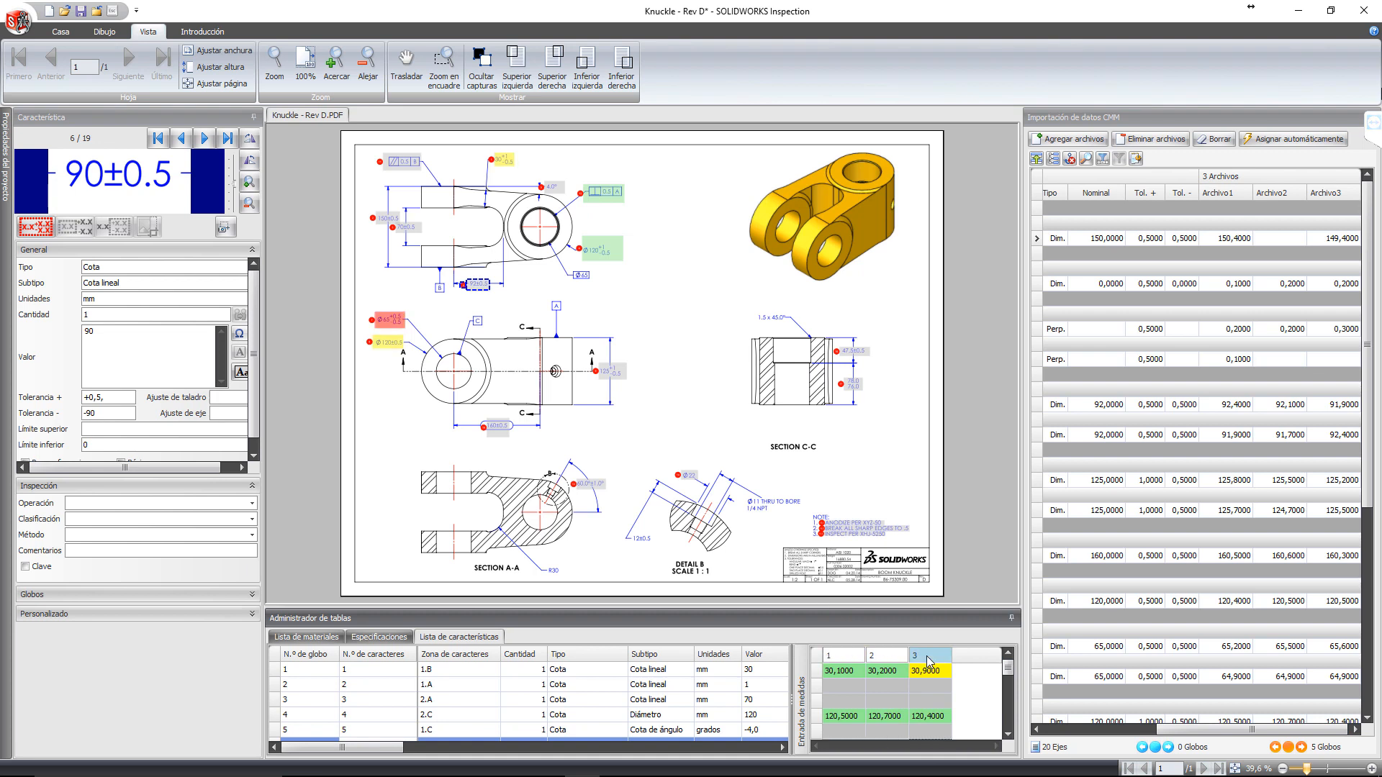
# Step: Assign the CMM diameter measurement of item 7 to characteristic 14
pyautogui.moveTo(1186, 730); pyautogui.dragTo(1036, 730)
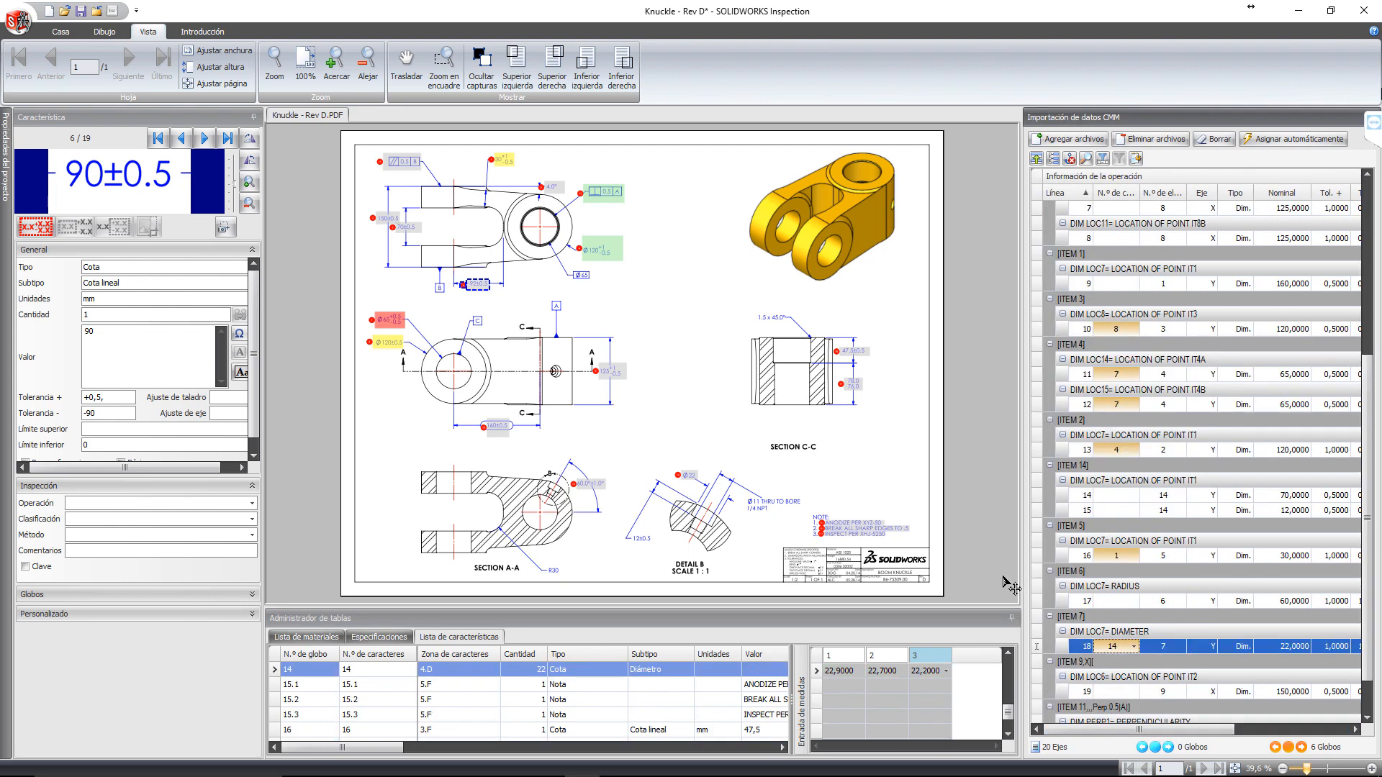
pyautogui.click(992, 569)
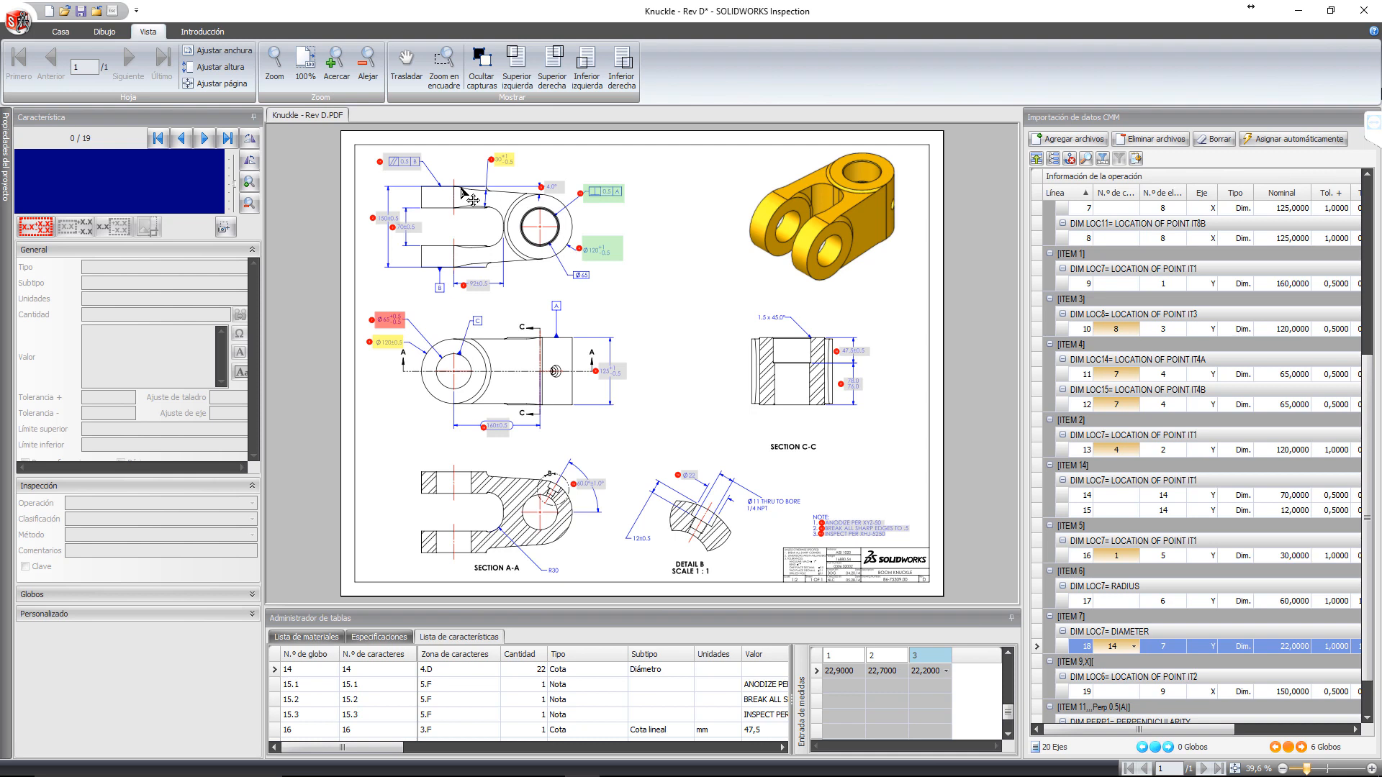
# Step: Export the inspection to an Excel report with the AS9102.xlt template and review the Form3 results
pyautogui.click(62, 33)
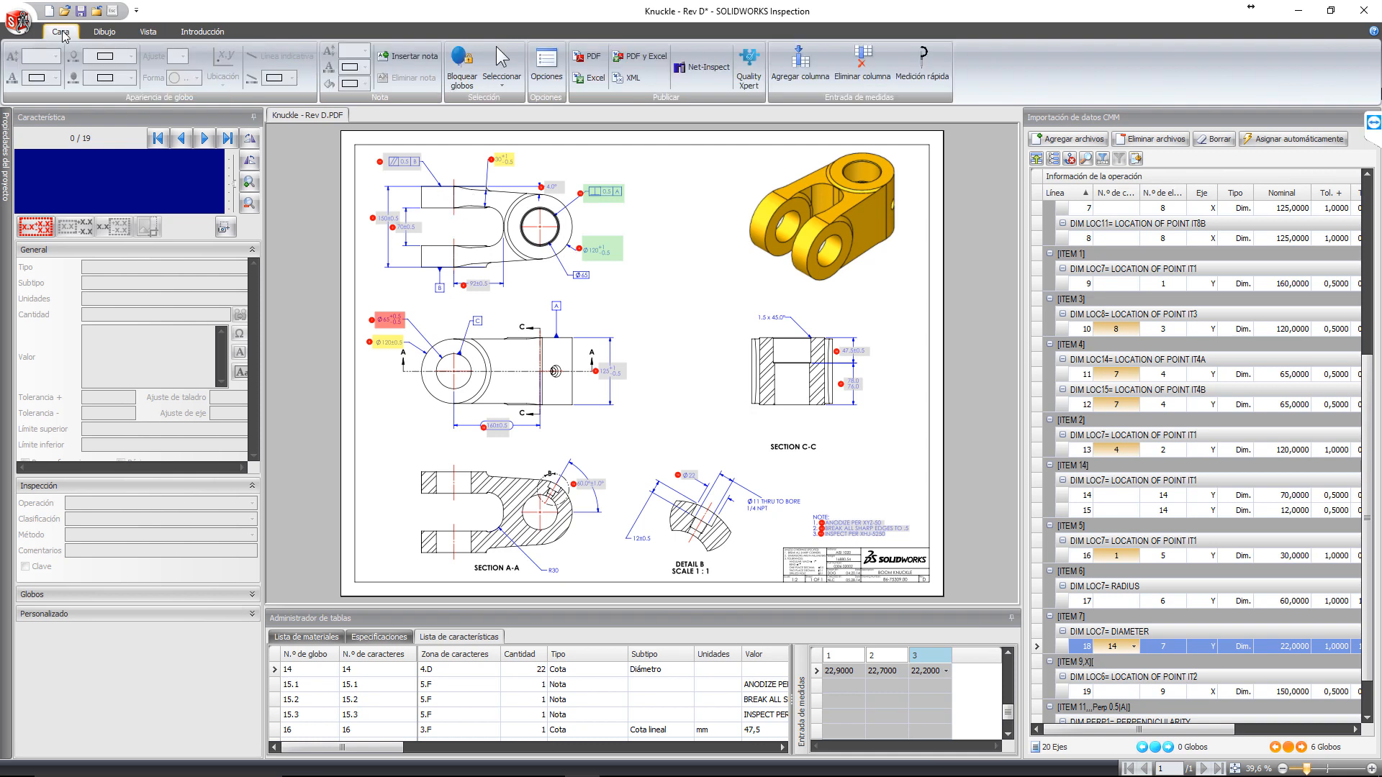
pyautogui.click(589, 78)
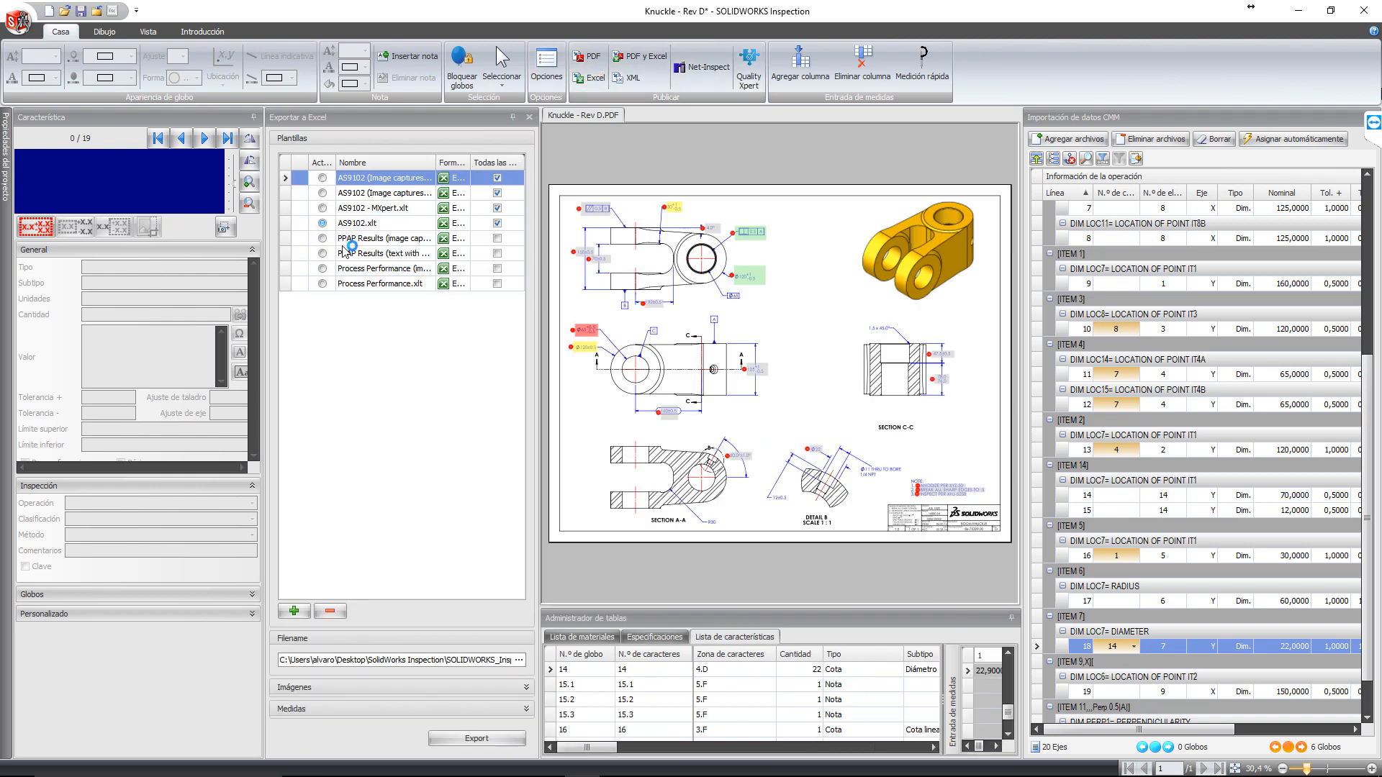
pyautogui.click(486, 744)
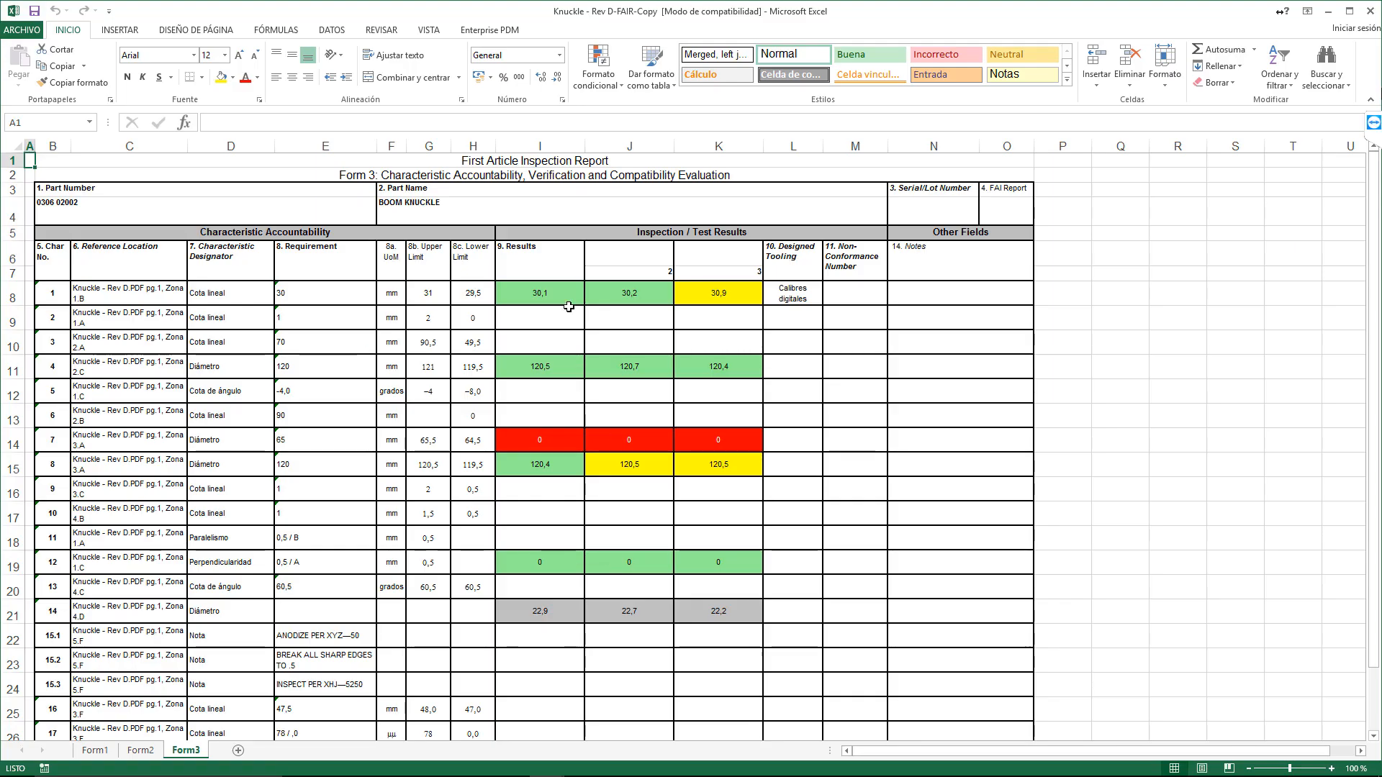
pyautogui.scroll(-2, 668, 352)
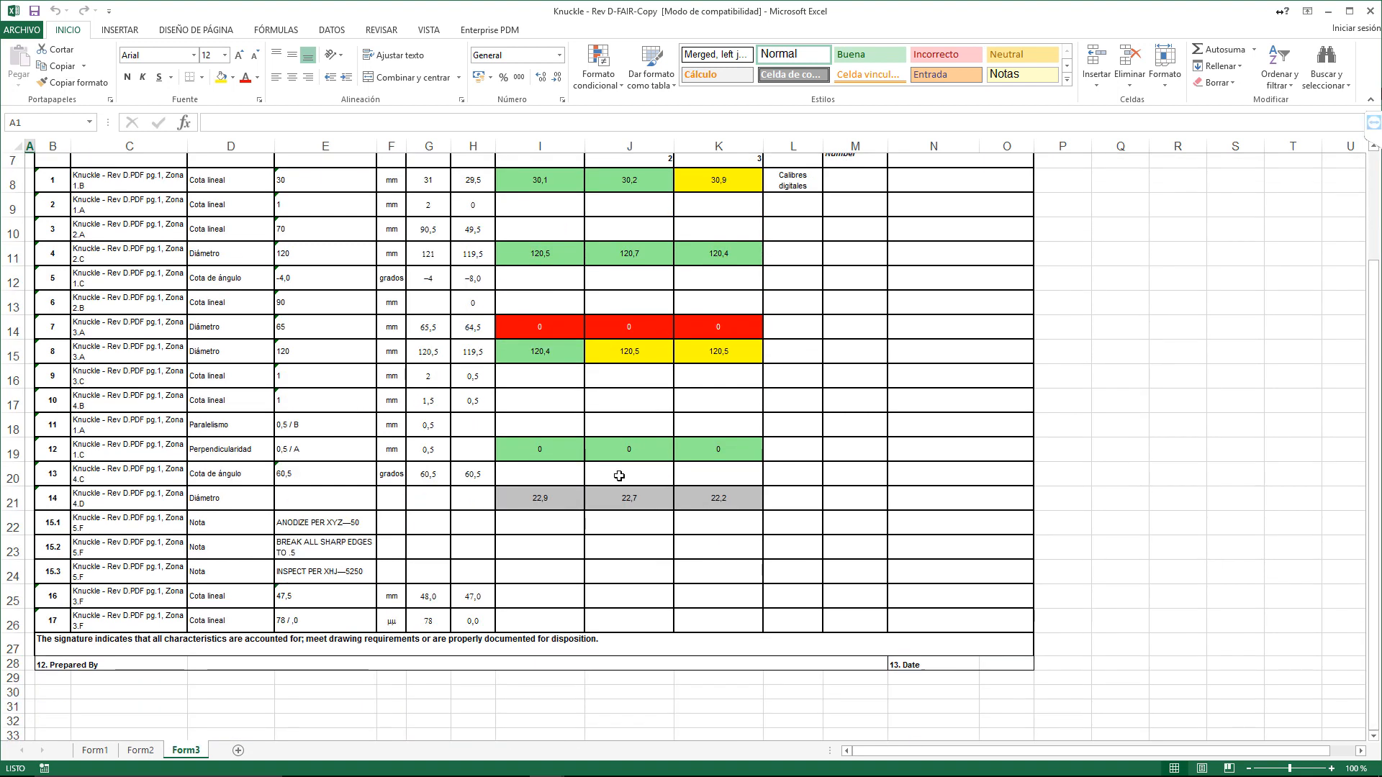
pyautogui.scroll(2, 626, 472)
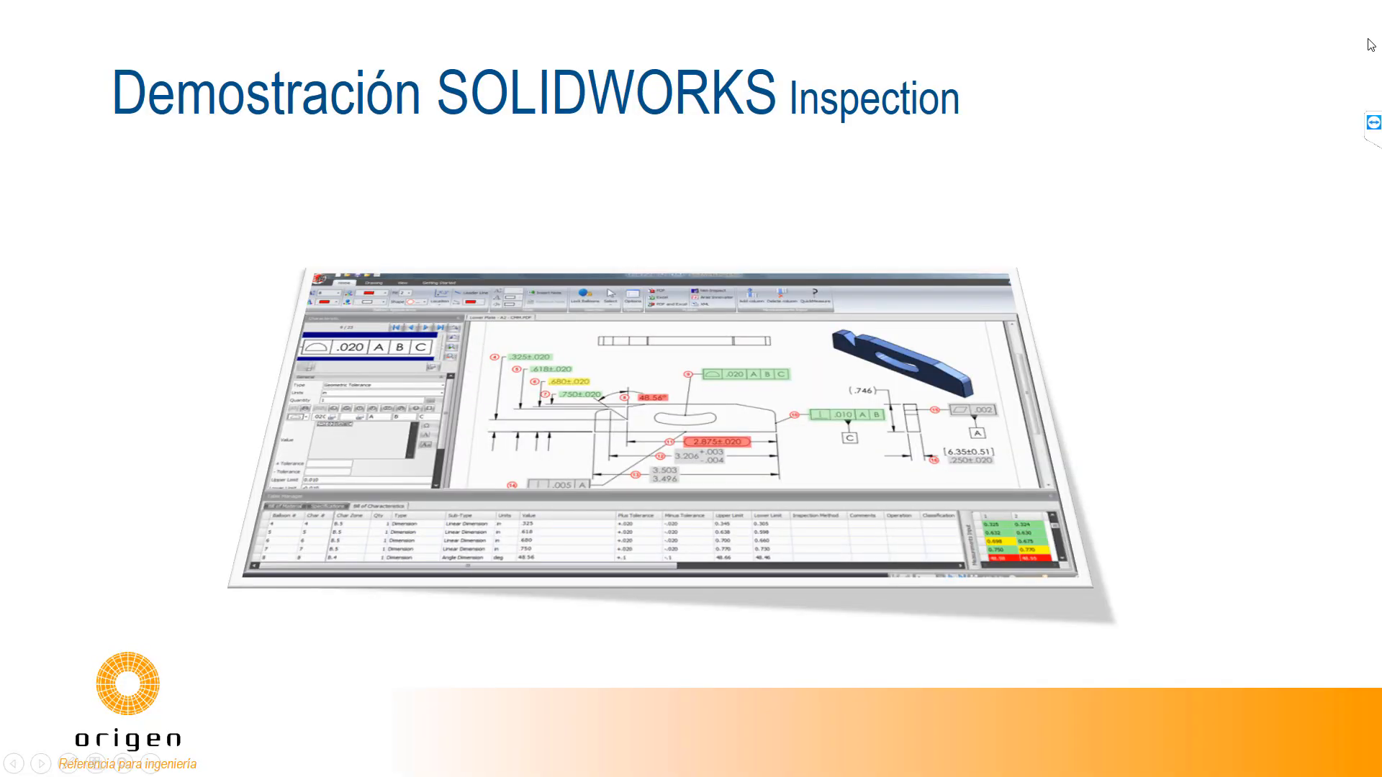
pyautogui.press('Right')
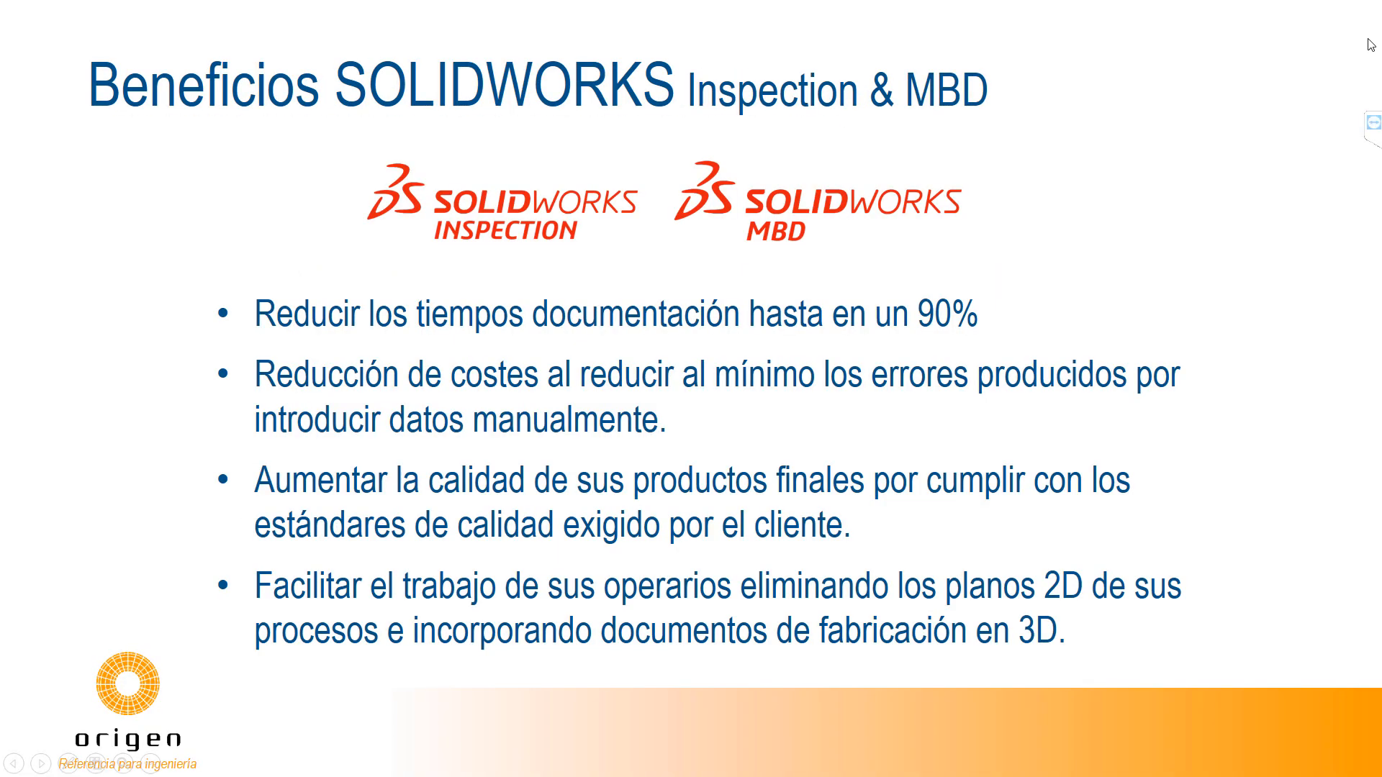